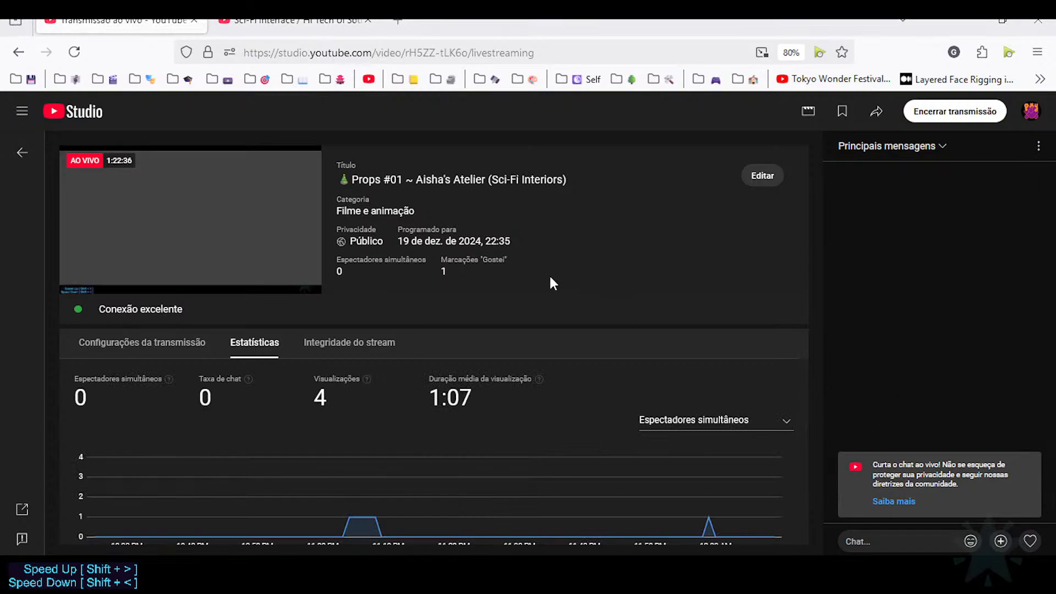
Switch to Blender and open the file NeoceneV-Starship-Retro-13.blend
key("alt+Tab")
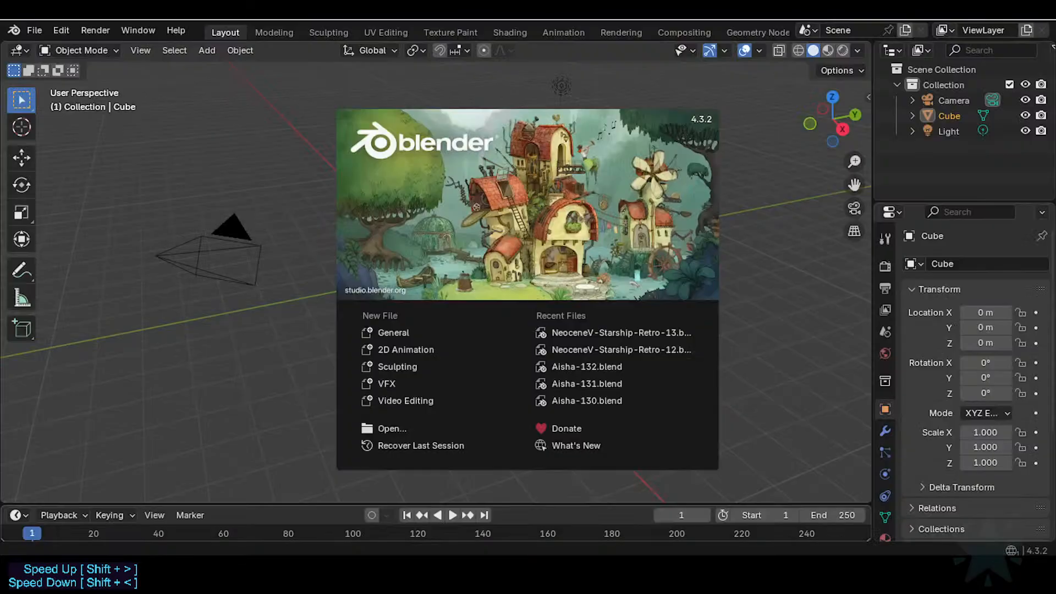
left_click(141, 150)
left_click(34, 30)
left_click(68, 62)
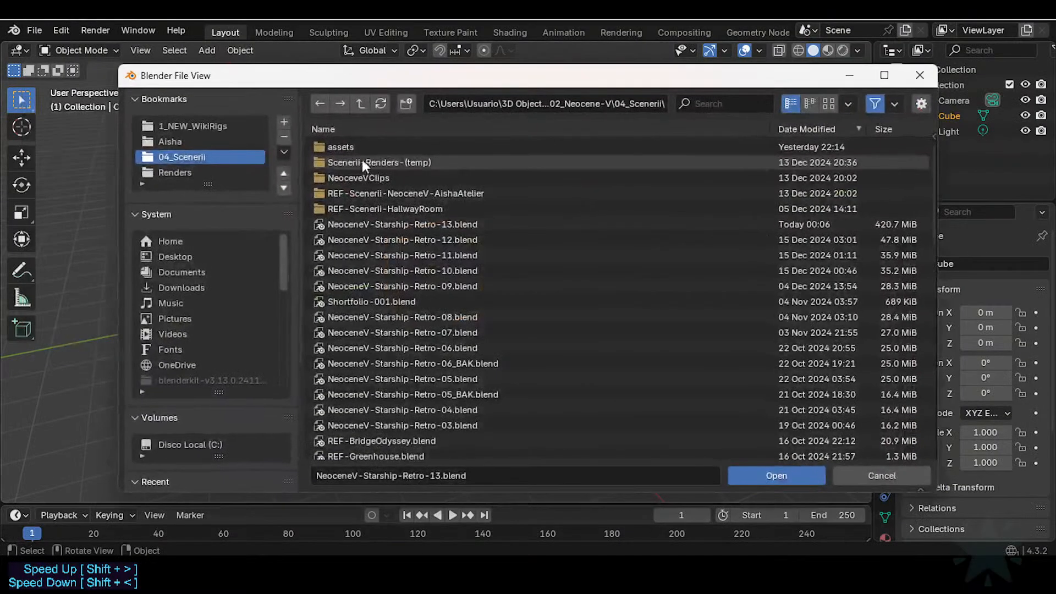
double_click(397, 226)
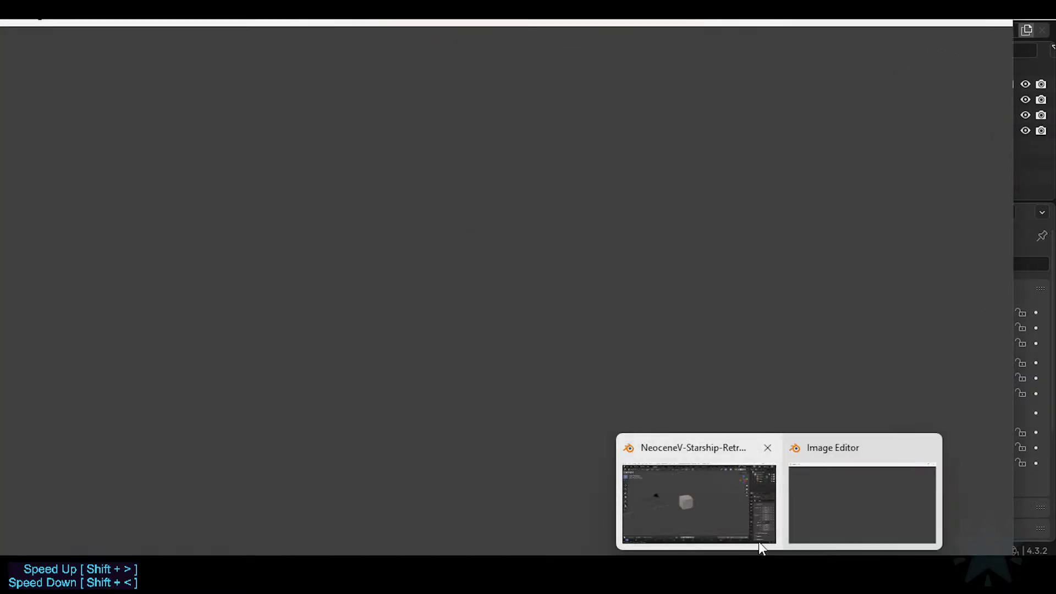
mouse_move(801, 550)
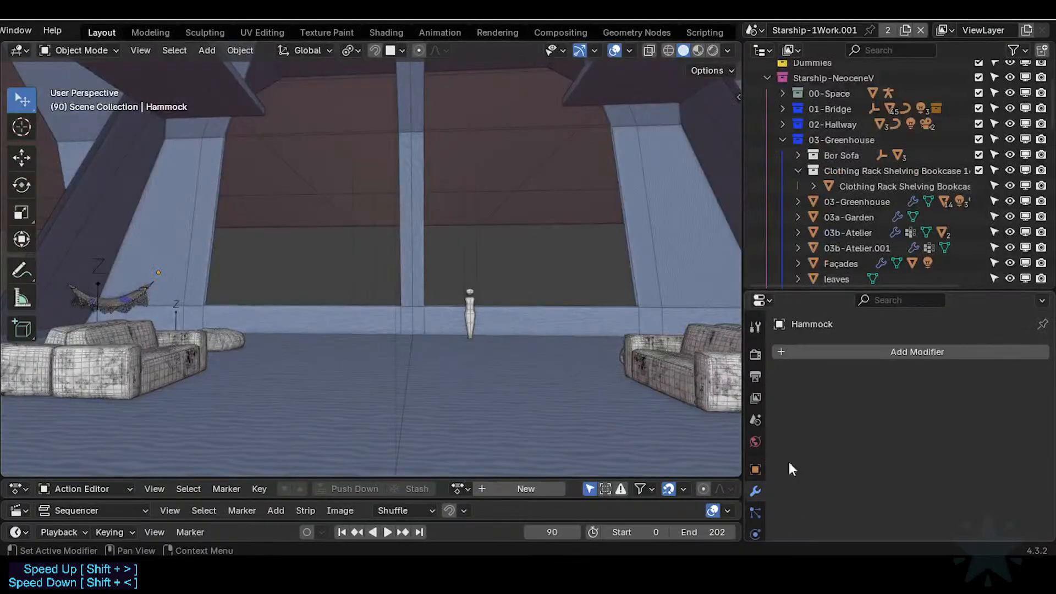
Walk through the greenhouse atelier to examine the sofas, poufs, hammock and shelving in the Starship-1Work.001 scene
key("shift+grave")
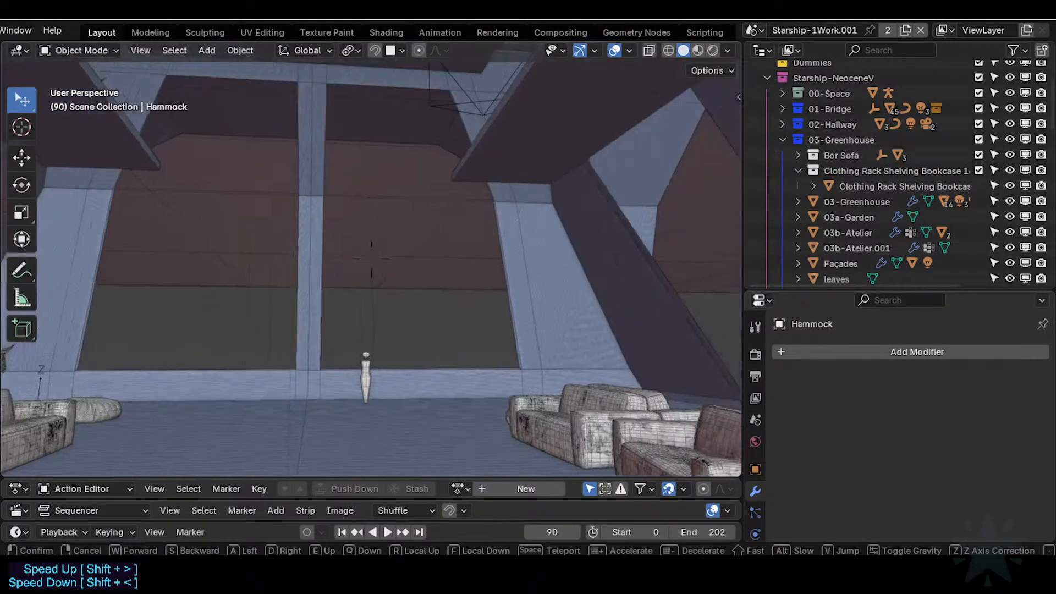
key("d")
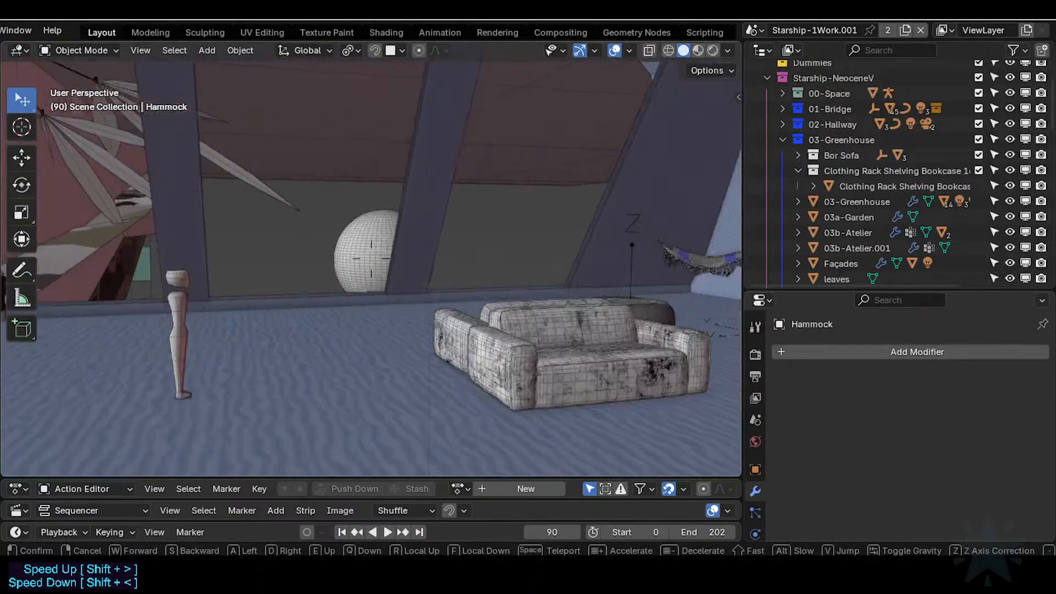
key("w")
key("s")
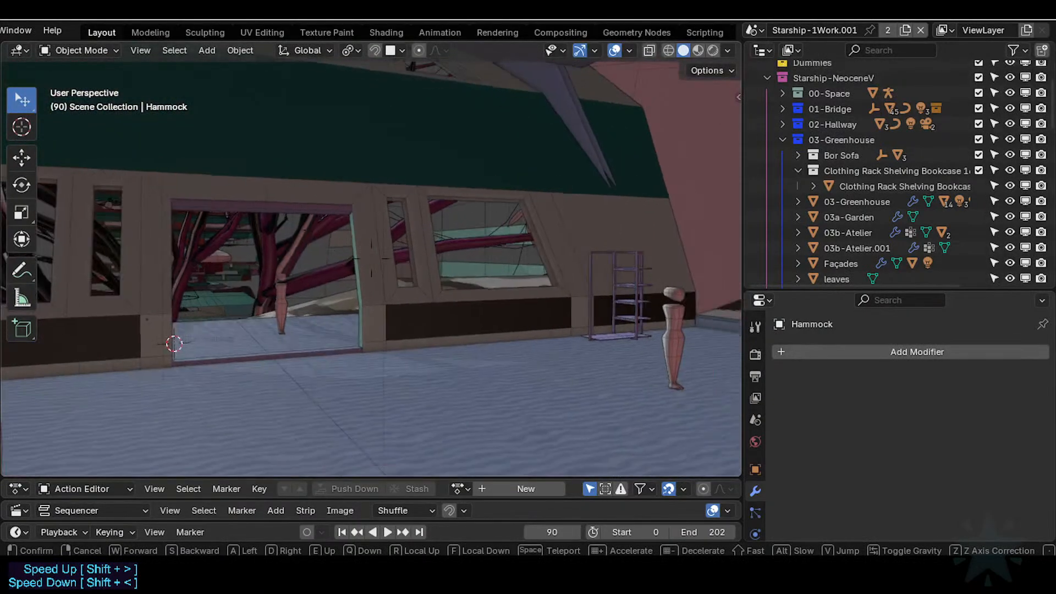
left_click(577, 101)
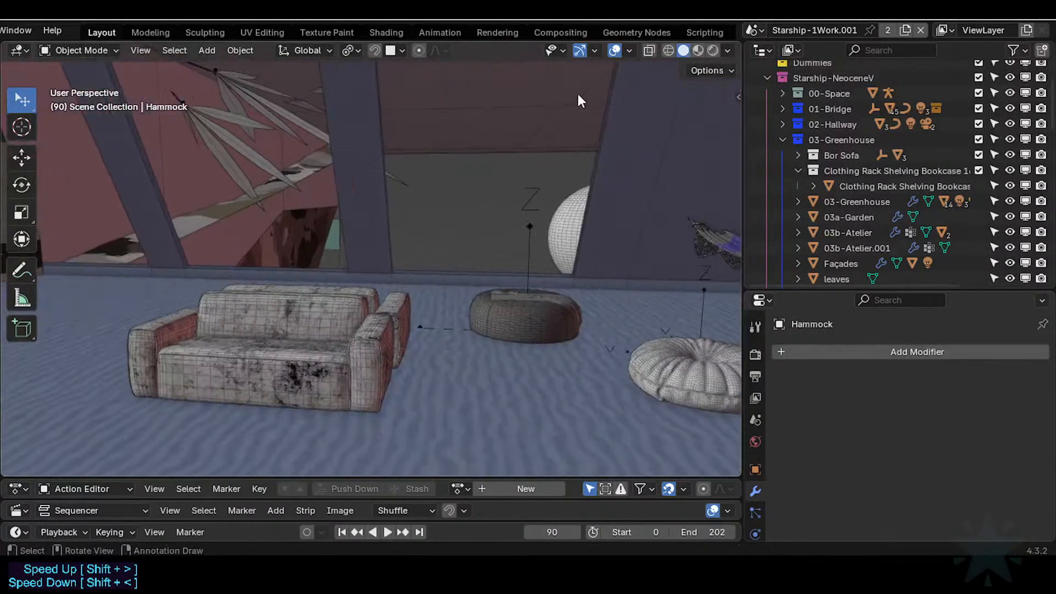
Switch to the Starship-1Work scene and examine the atelier's furniture, windows and façade from inside the room
left_click(755, 30)
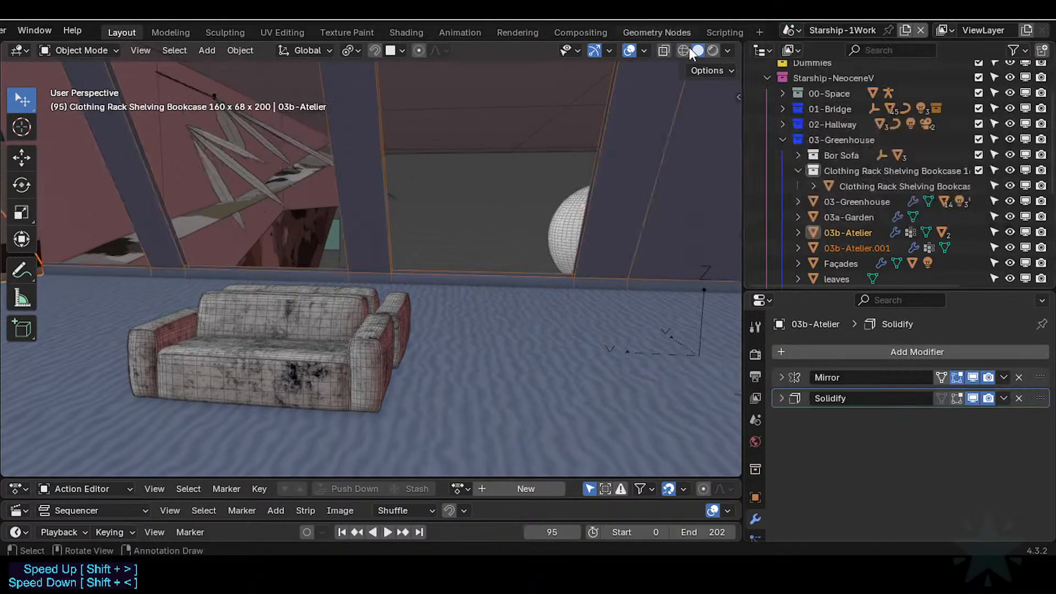
key("shift+grave")
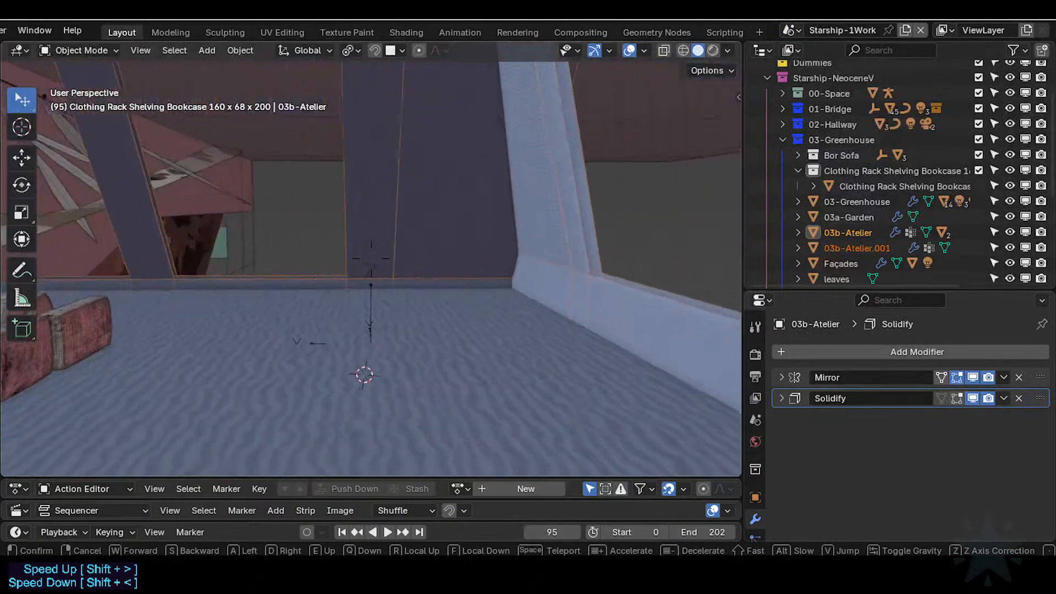
key("w")
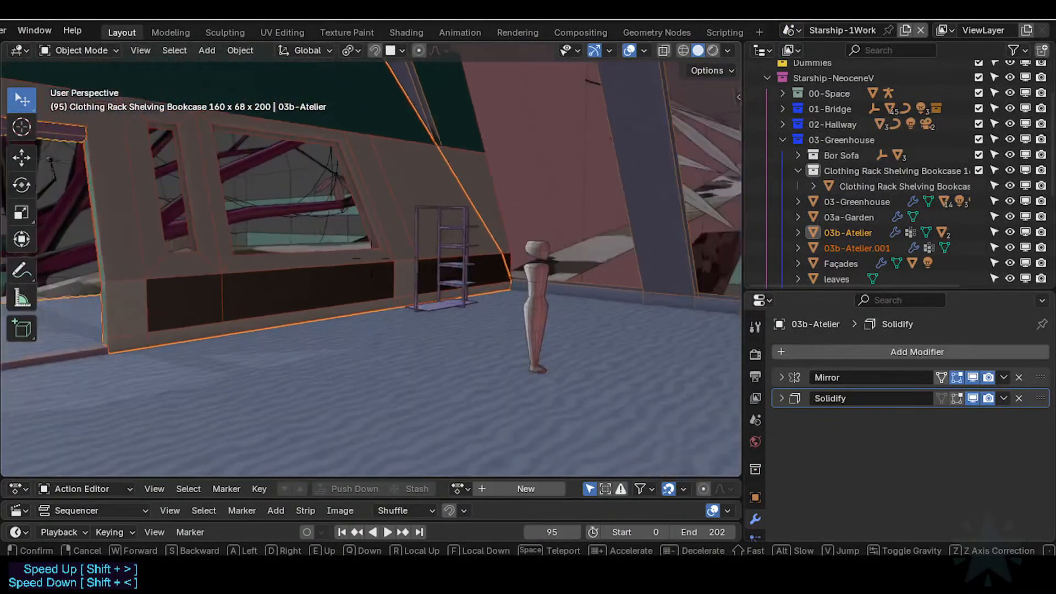
key("w")
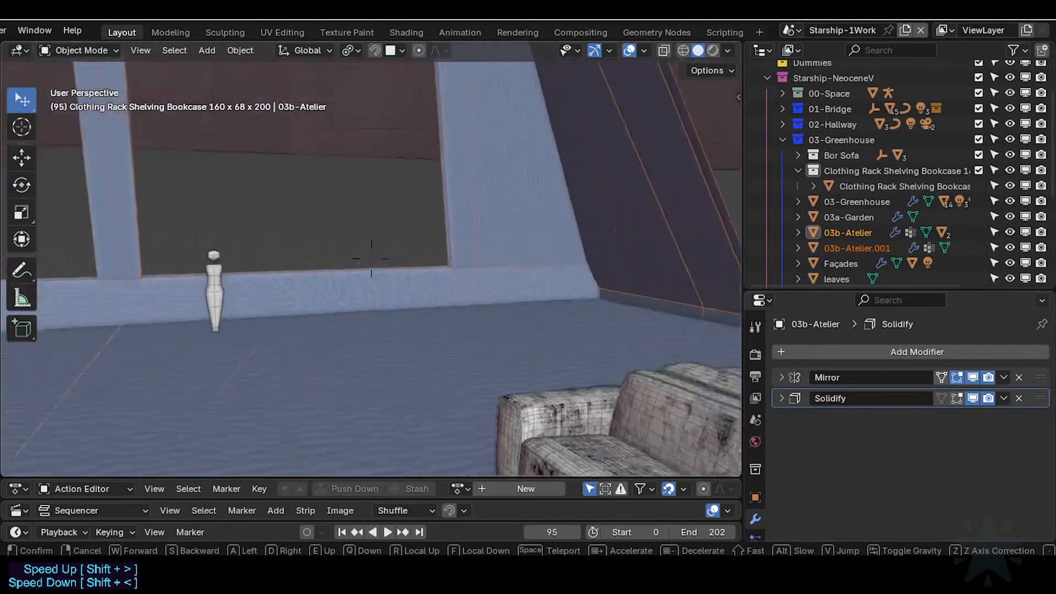
key("s")
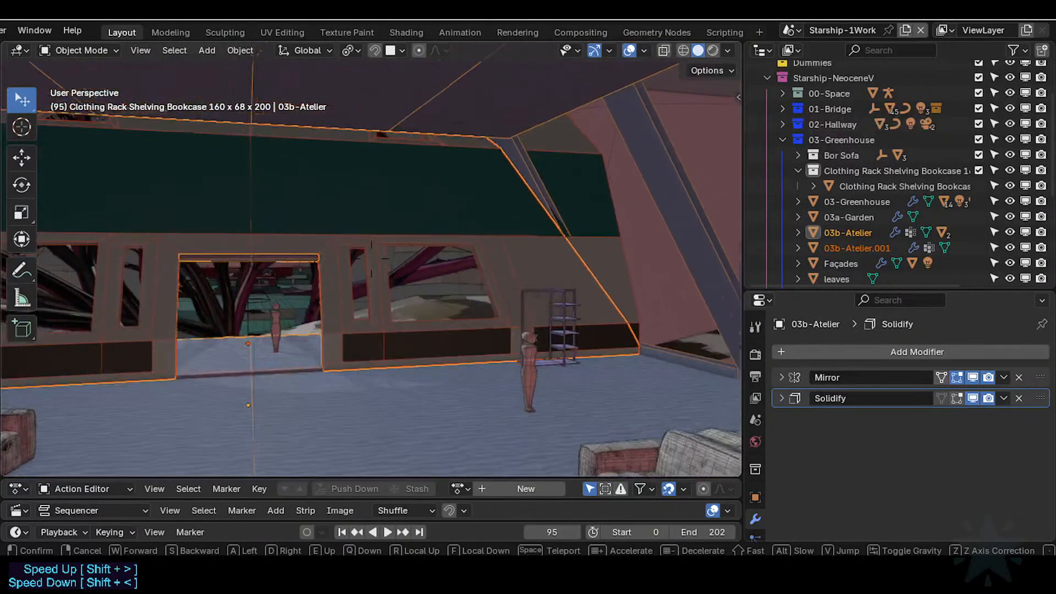
key("e")
key("q")
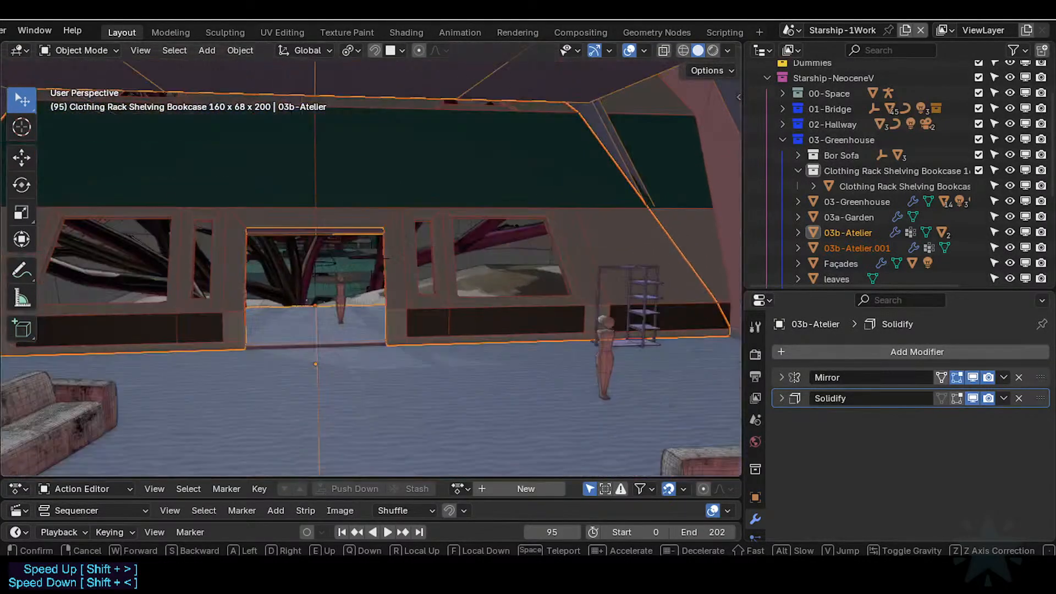
key("Return")
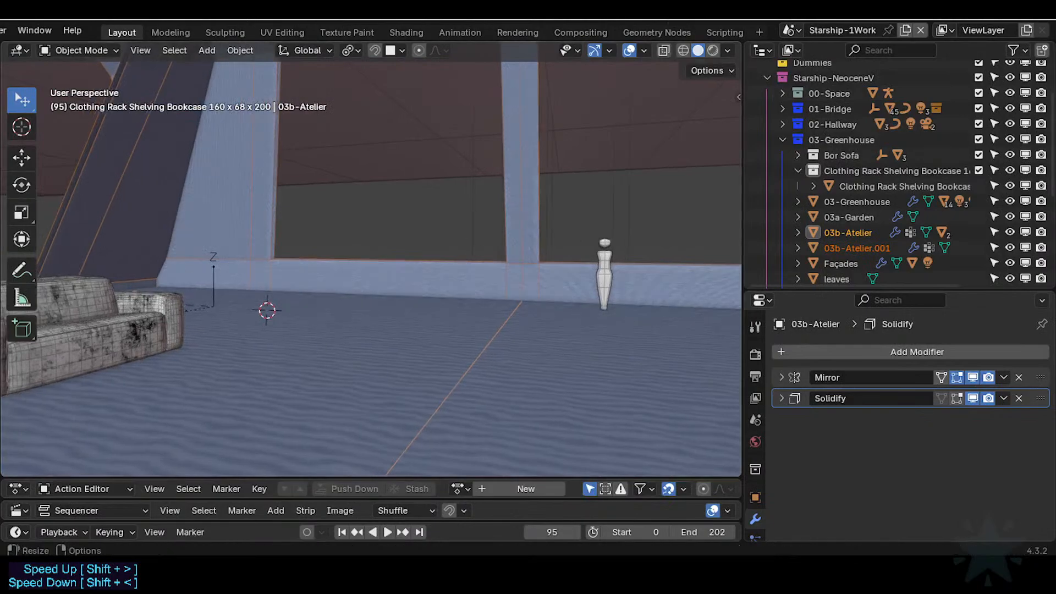
Switch back to the Starship-1Work.001 scene and set its render engine to Workbench
left_click(796, 29)
left_click(721, 62)
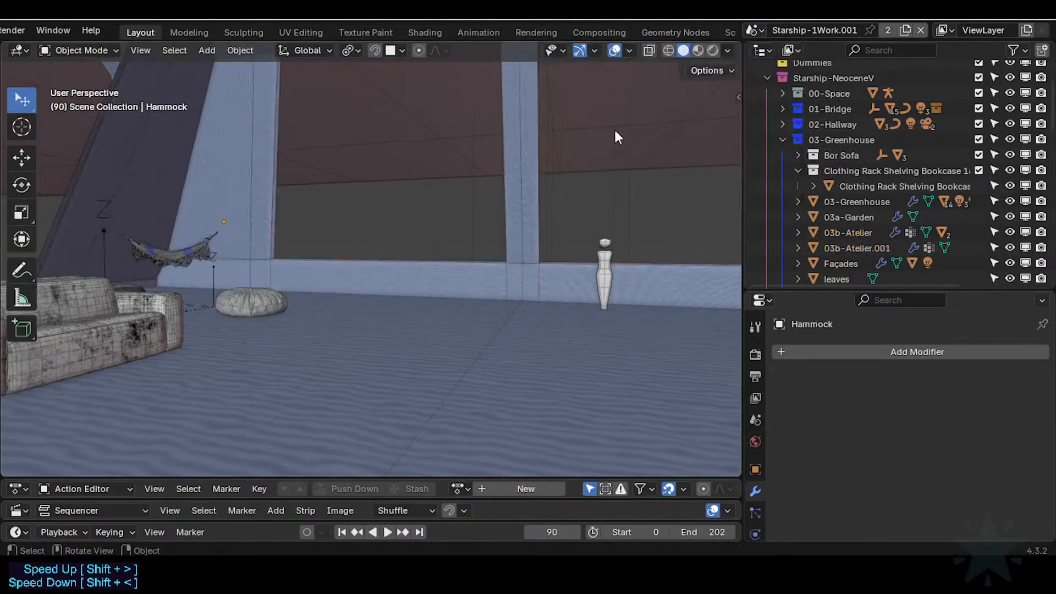
middle_click_drag(299, 222, 333, 222)
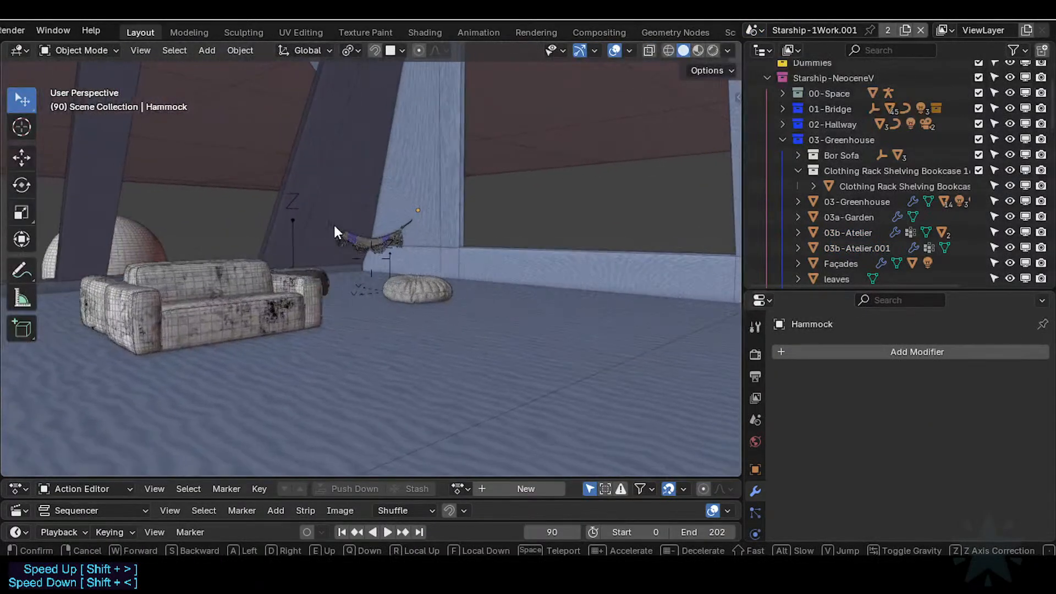
left_click(755, 355)
left_click(912, 352)
left_click(915, 386)
key("shift+grave")
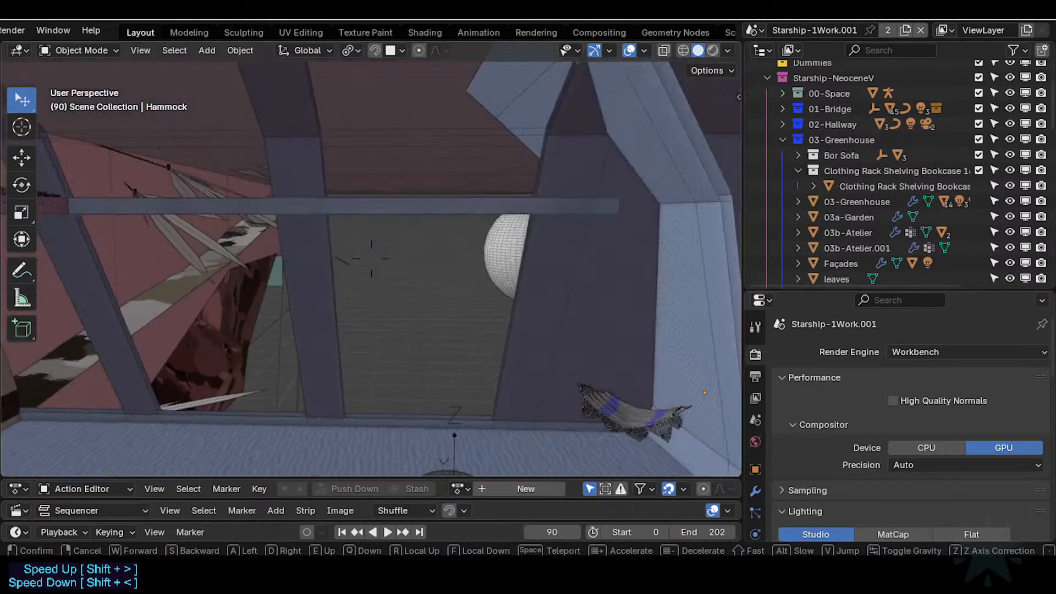
left_click(407, 259)
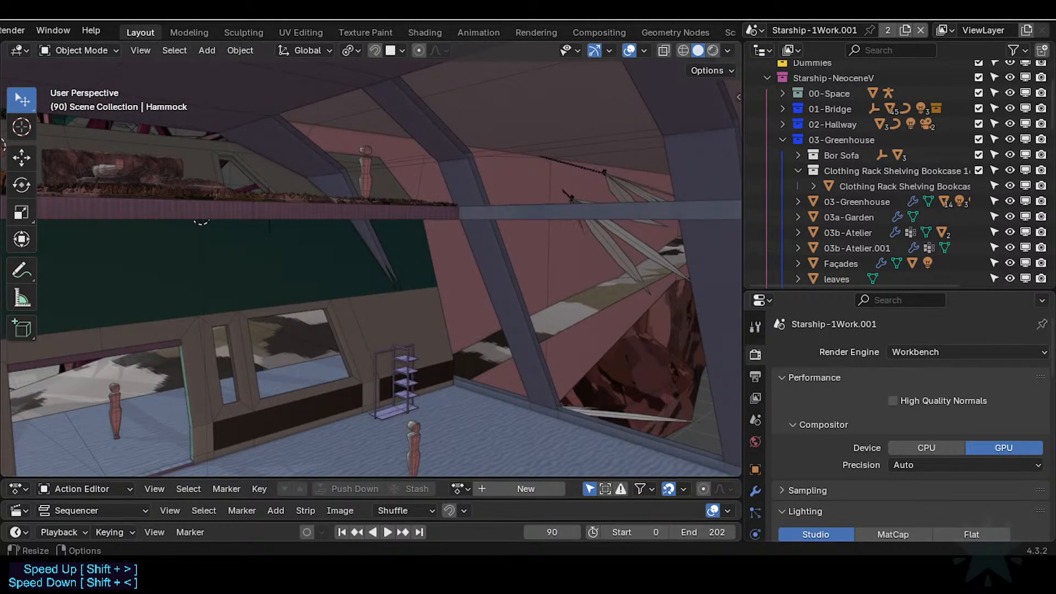
Switch to the browser and play the Sci-Fi Interface / Hi Tech UI Sound Effects video from the Starship-Ambience playlist
mouse_move(473, 572)
left_click(423, 506)
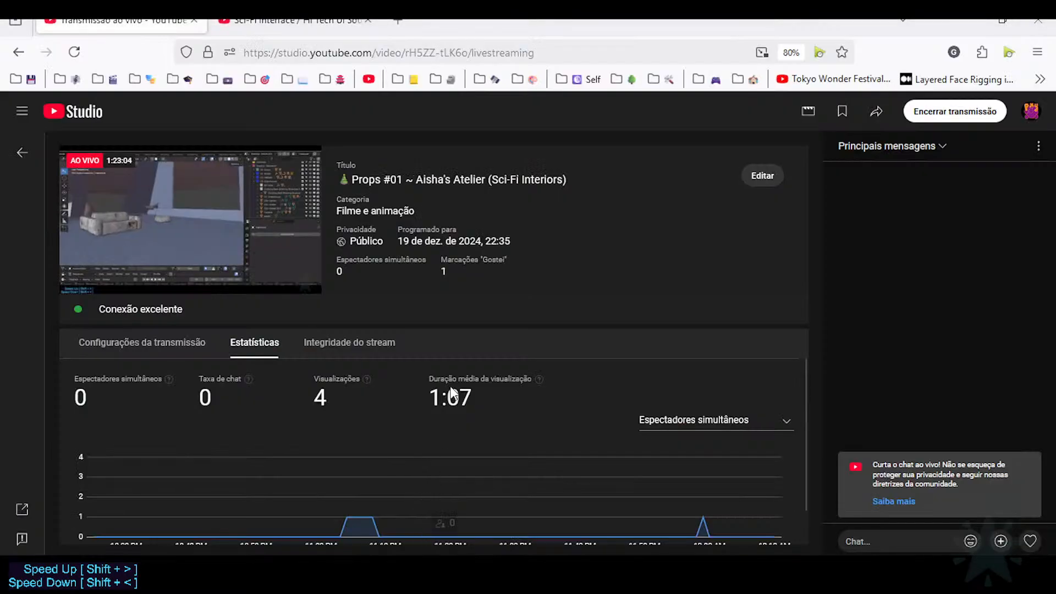
left_click(308, 23)
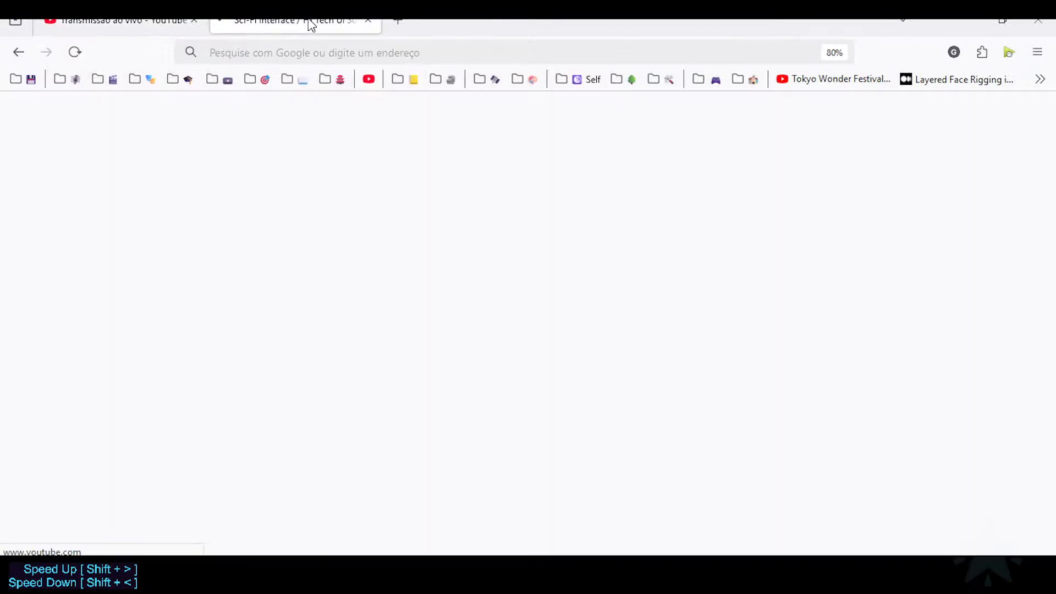
left_click(165, 22)
left_click(236, 22)
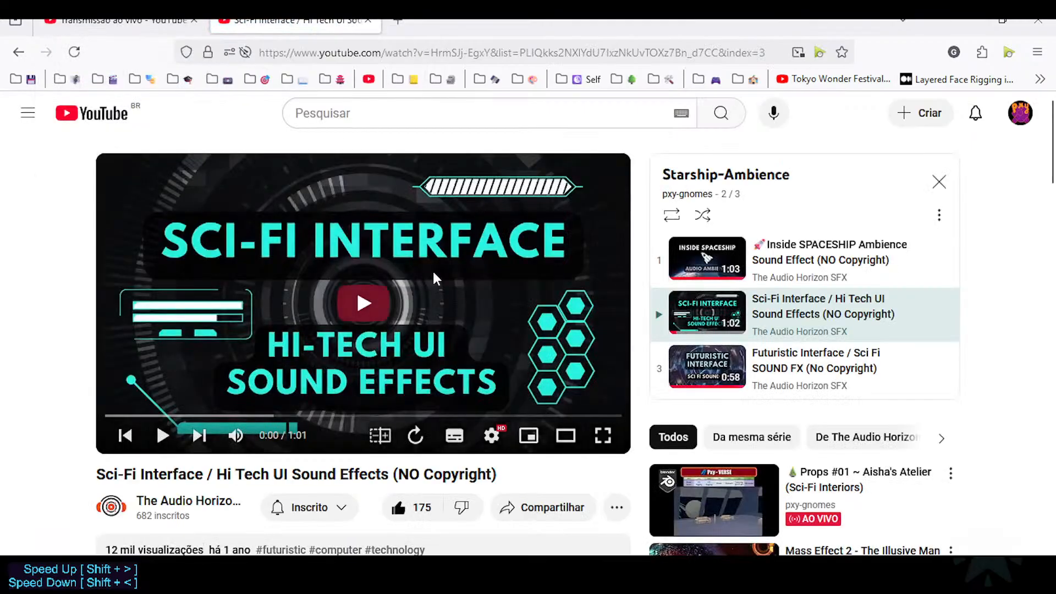
left_click(358, 308)
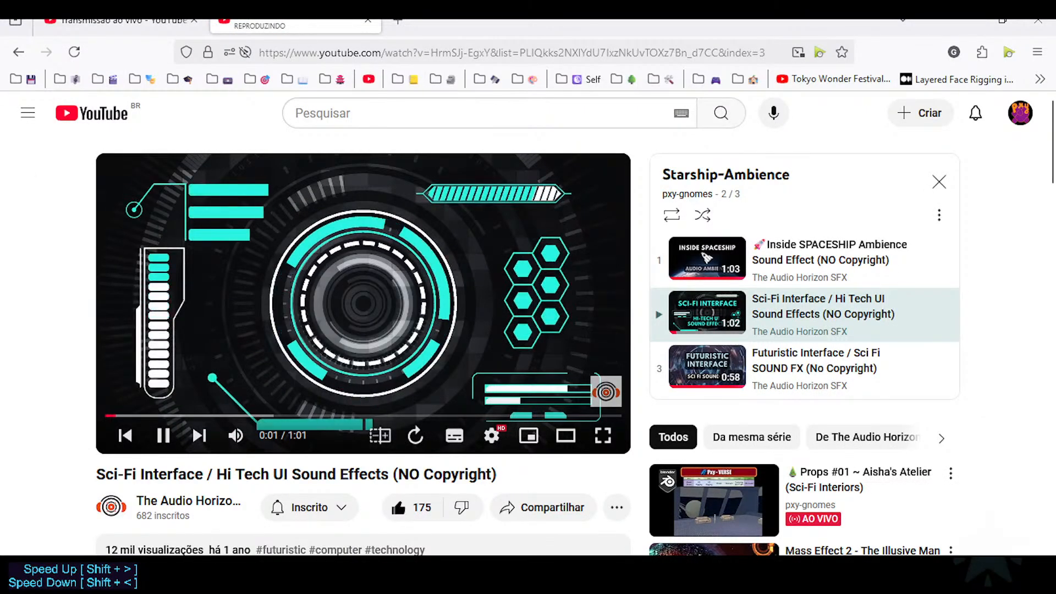
Return to Blender and walk around the atelier to examine the layout of the sofas, poufs and hammock on the floor
mouse_move(779, 575)
left_click(707, 496)
key("shift+grave")
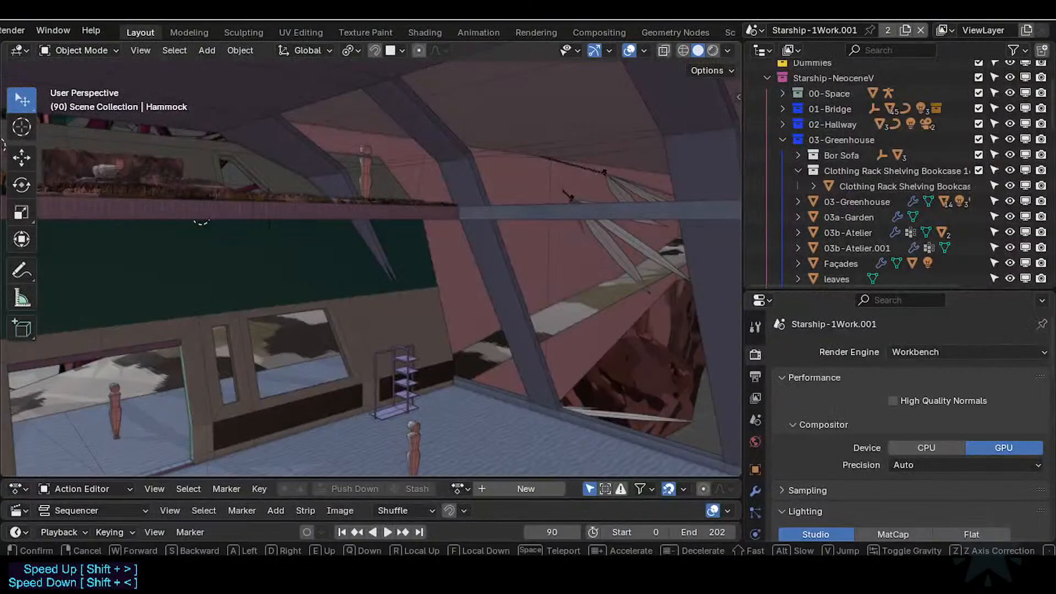
right_click(404, 354)
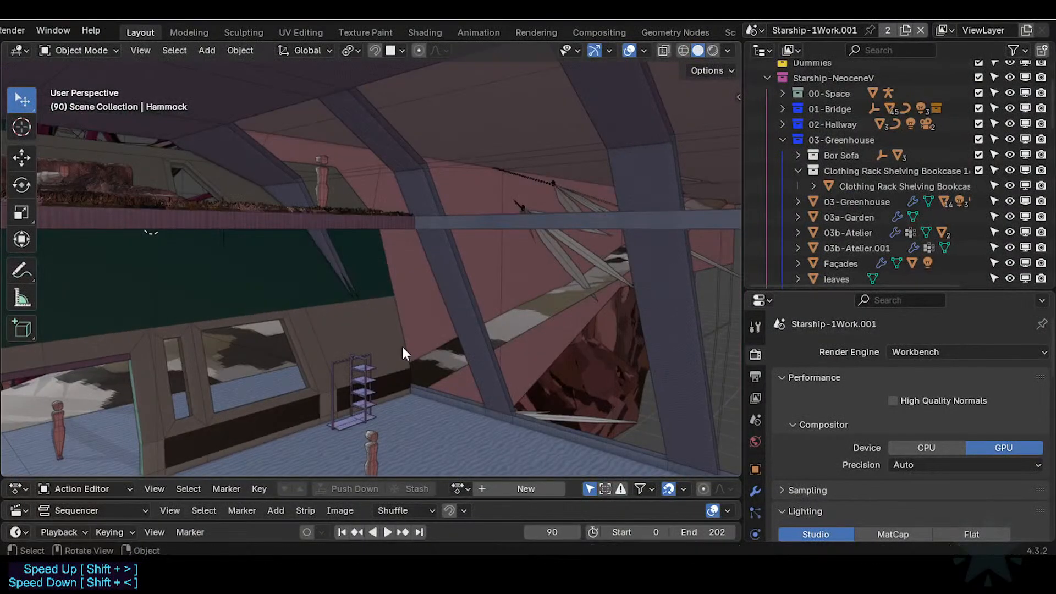
key("shift+grave")
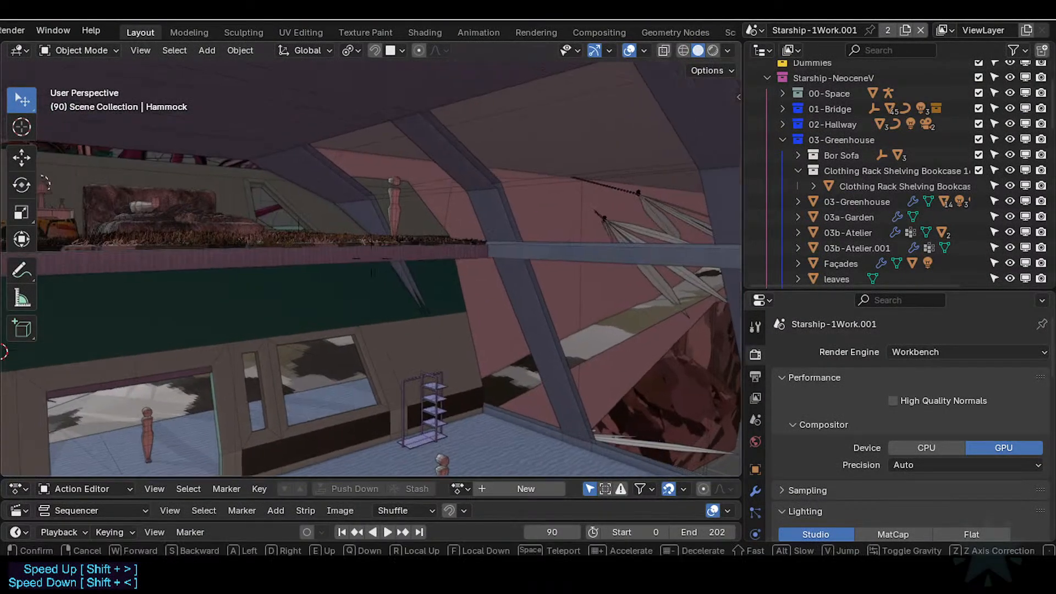
key("w")
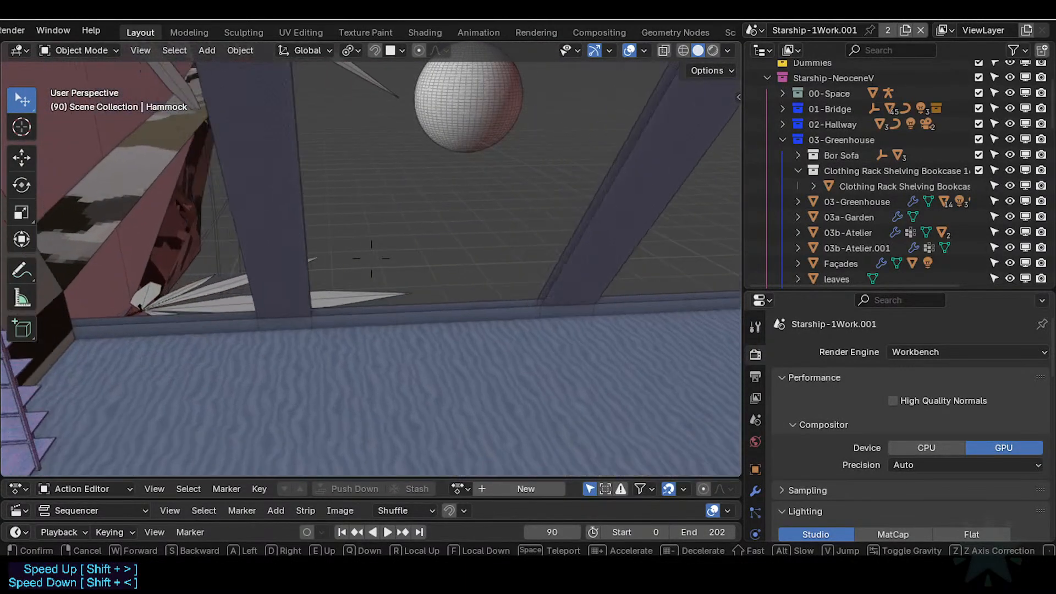
key("s")
key("a")
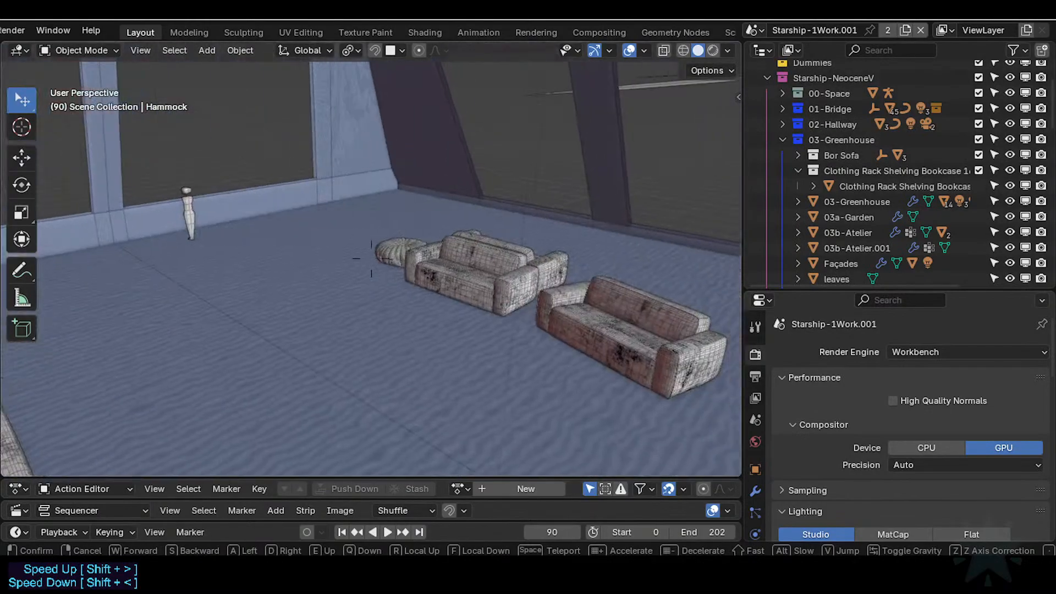
left_click(400, 341)
key("shift+grave")
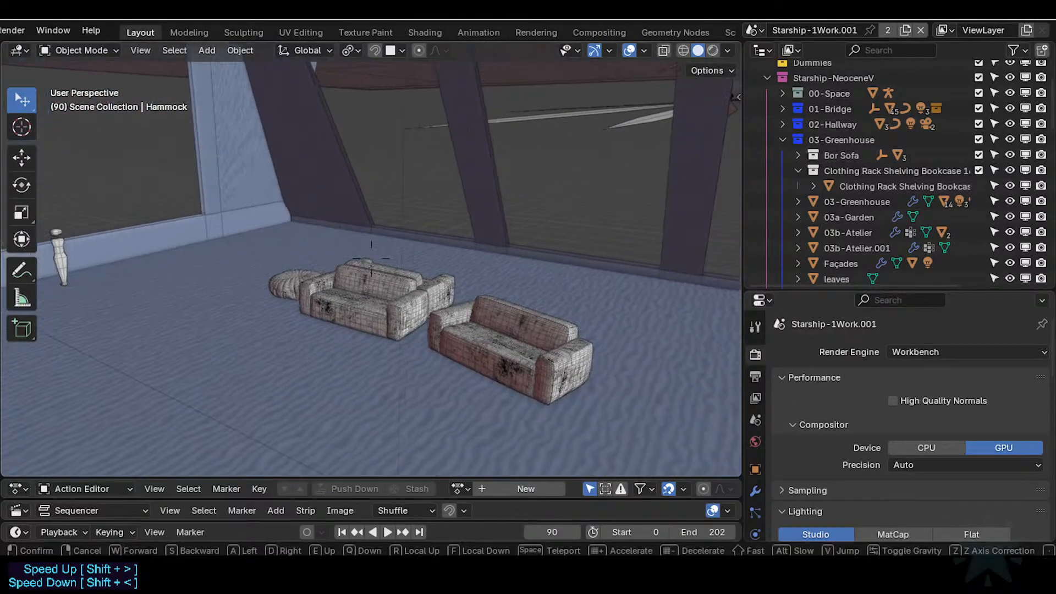
key("w")
key("d")
key("s")
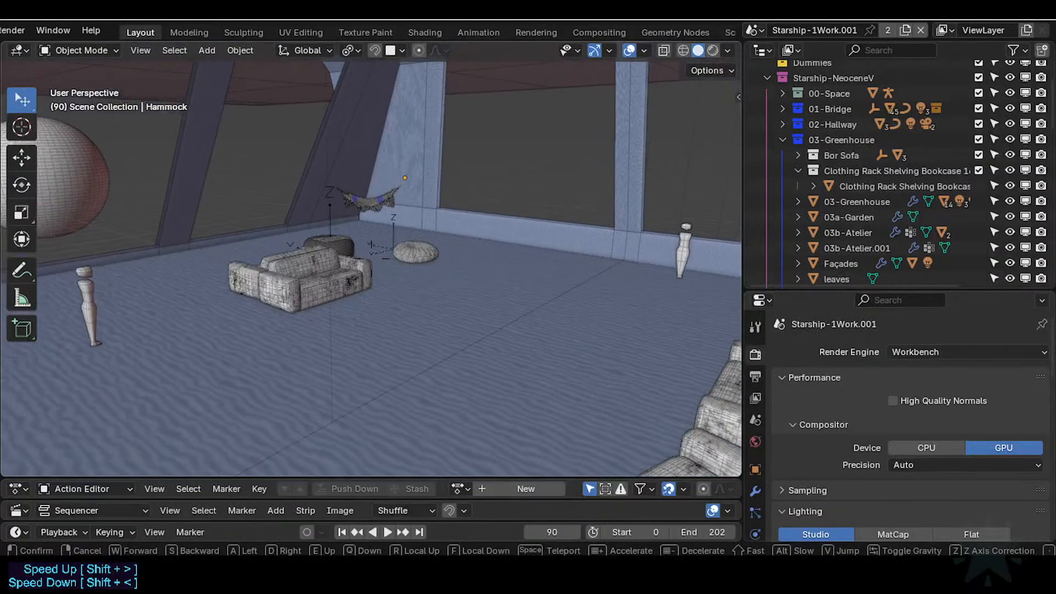
key("w")
left_click(376, 378)
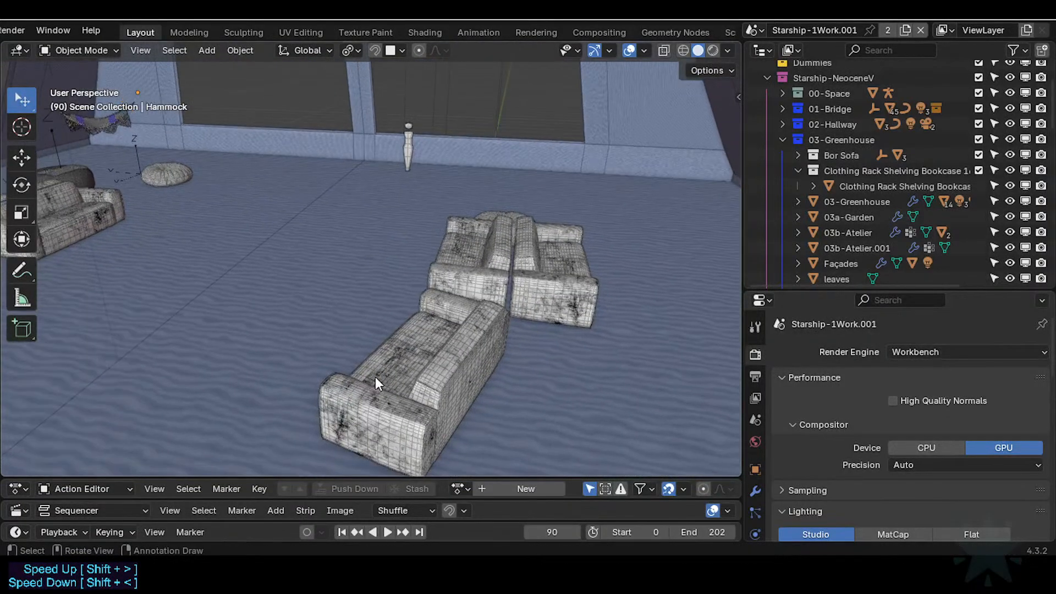
Select the single Bor sofa in front of the back-to-back pair and enter Edit Mode on its mesh
left_click(409, 382)
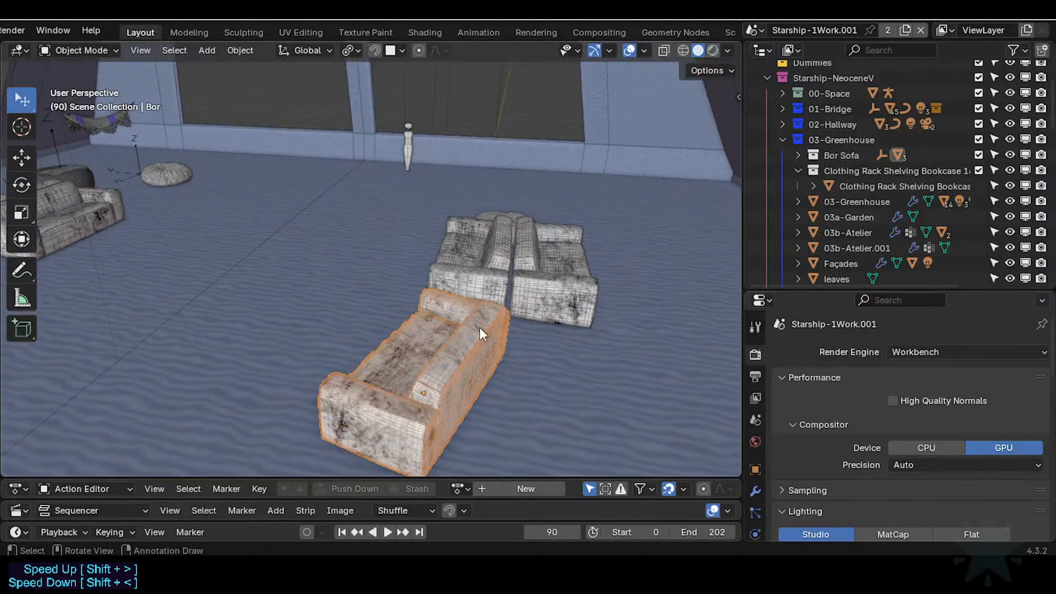
key("Tab")
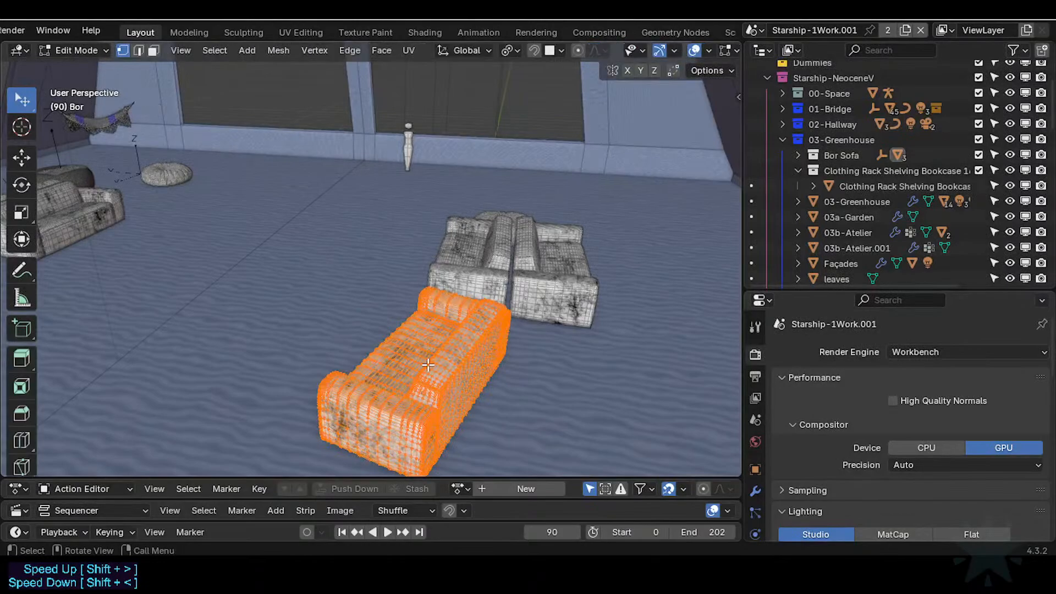
key("shift+grave")
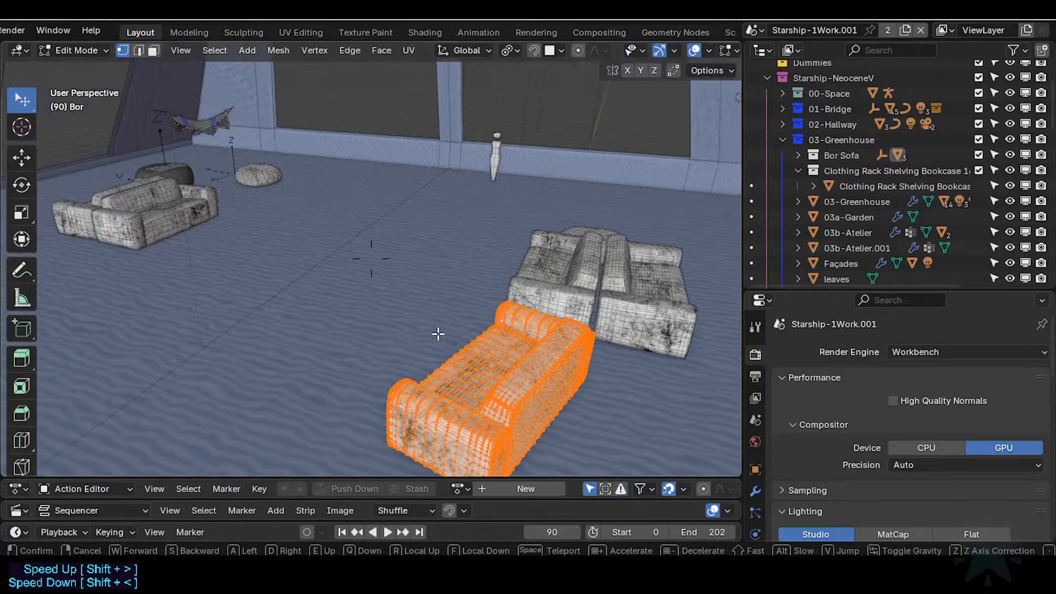
left_click(437, 333)
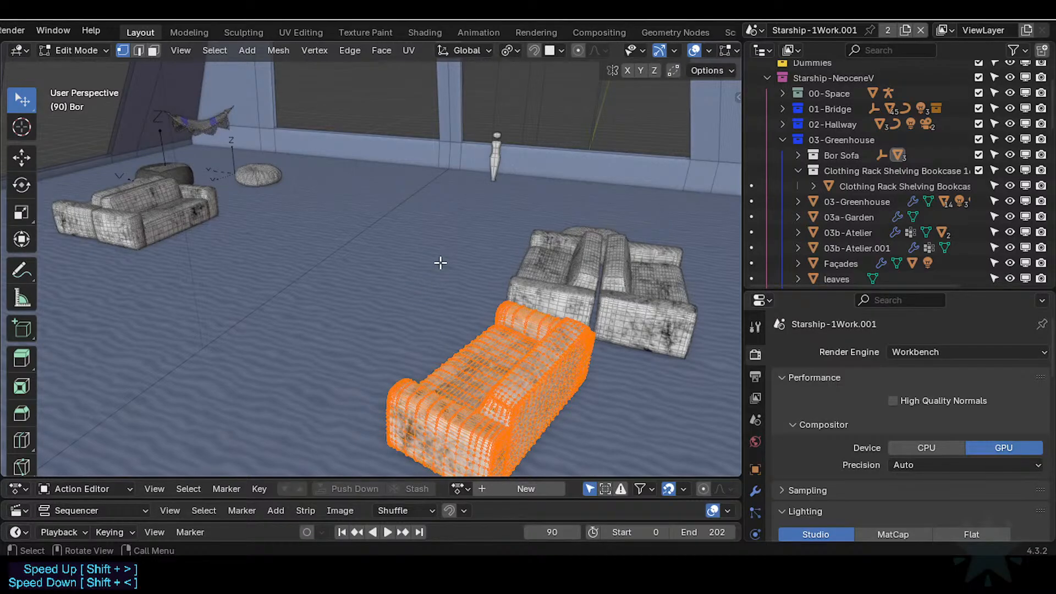
Switch from the Starship-1Work.001 scene to the Starship-1Work scene
key("shift+grave")
left_click(533, 245)
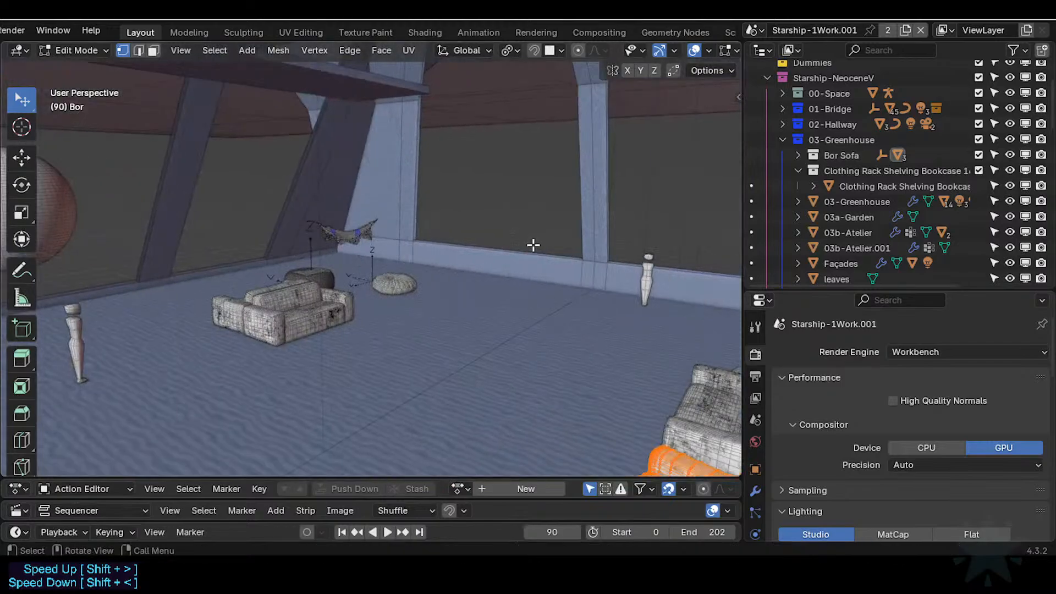
left_click(752, 31)
left_click(770, 51)
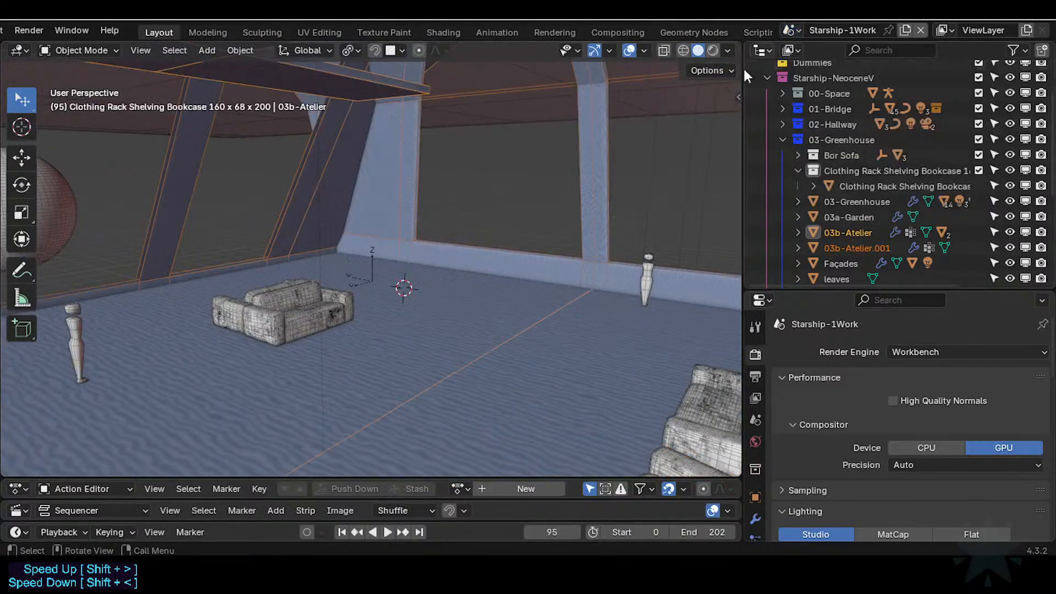
Walk around the atelier to the back-to-back sofas and select one sofa of the pair
key("shift+grave")
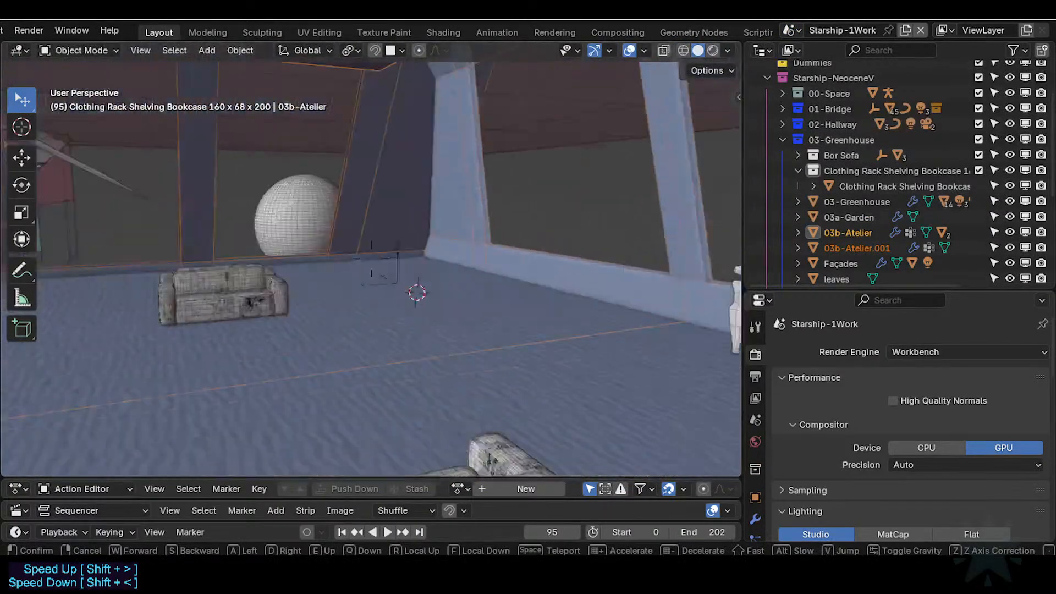
key("s")
key("e")
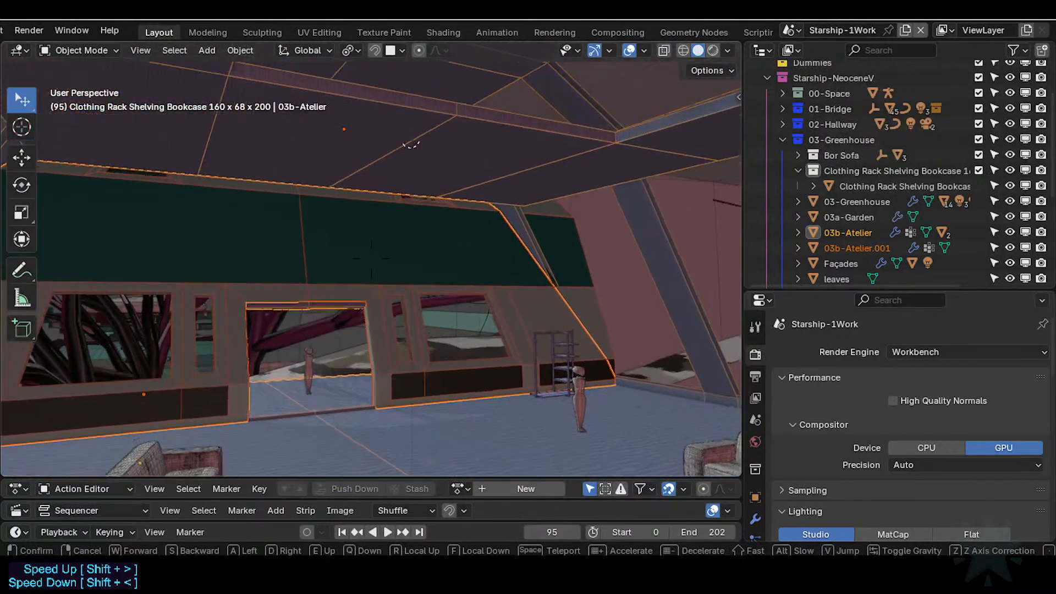
key("e")
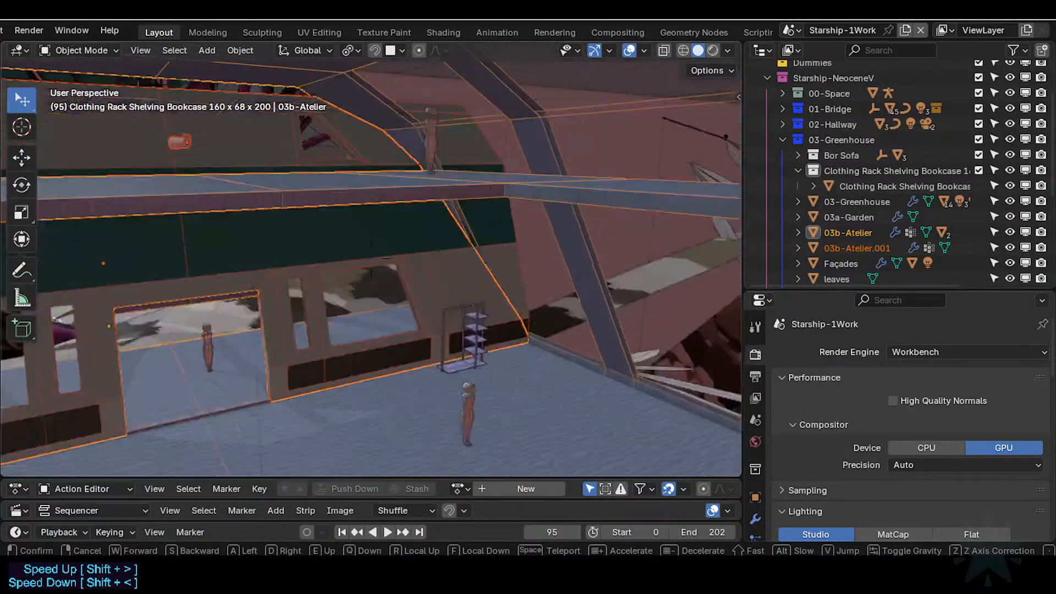
key("w")
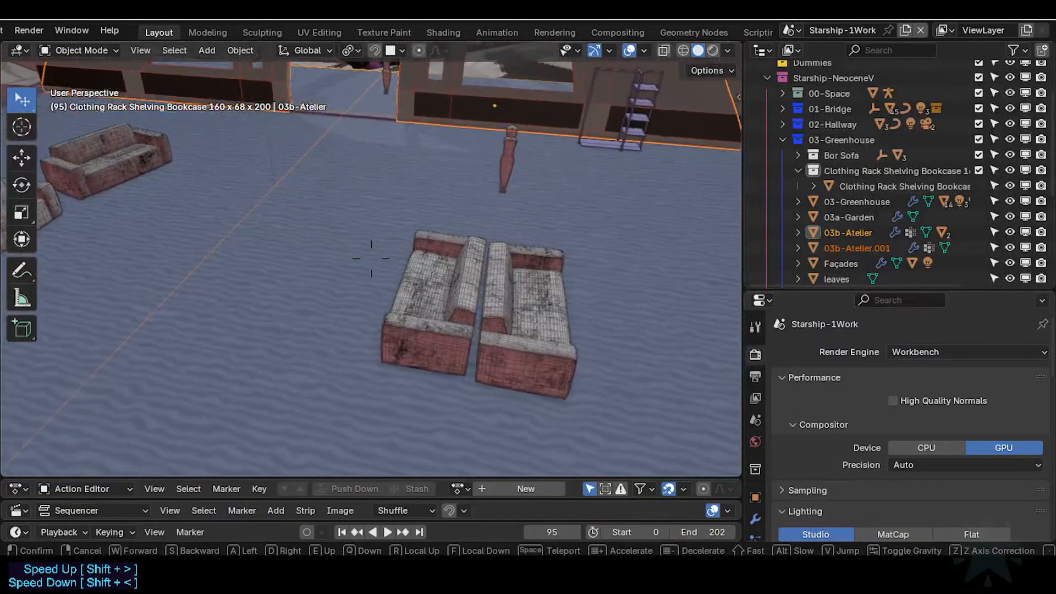
left_click(411, 304)
left_click(464, 352)
left_click(426, 303)
left_click(470, 340)
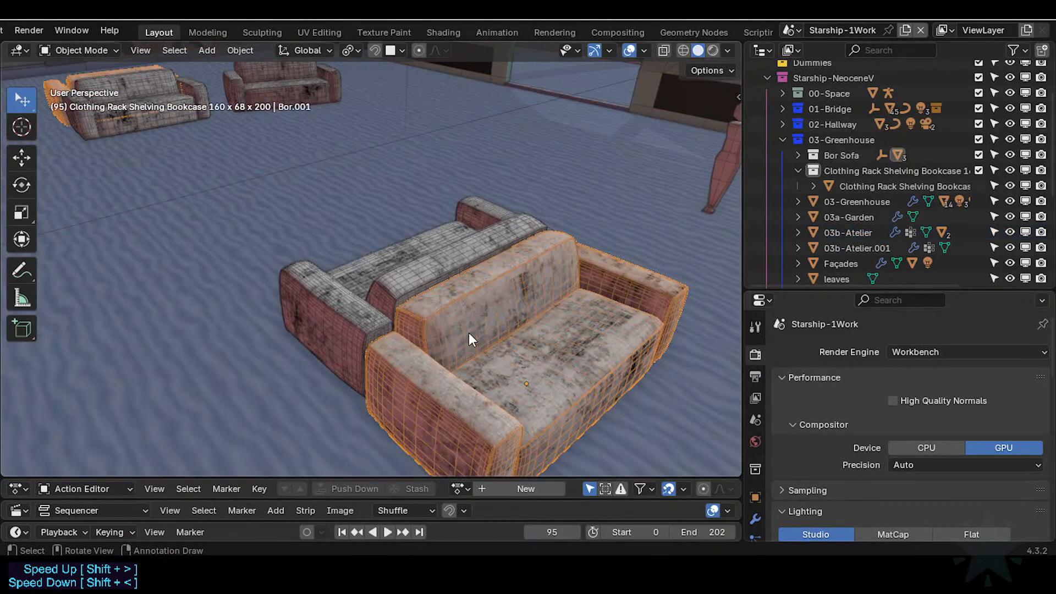
Walk through the atelier and its doorway to examine the furniture layout from several sides
key("shift+grave")
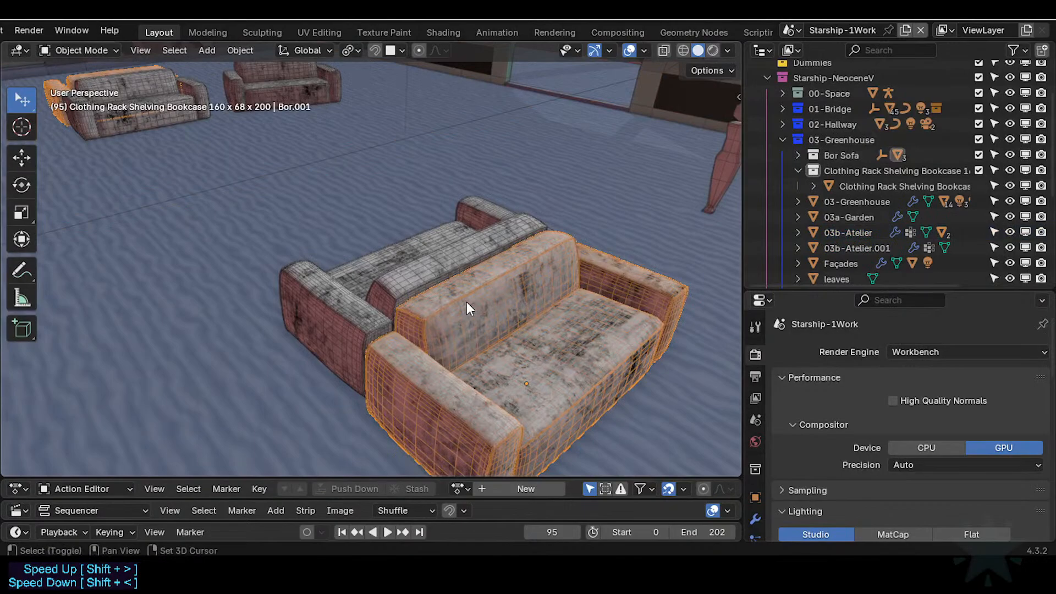
key("s")
key("w")
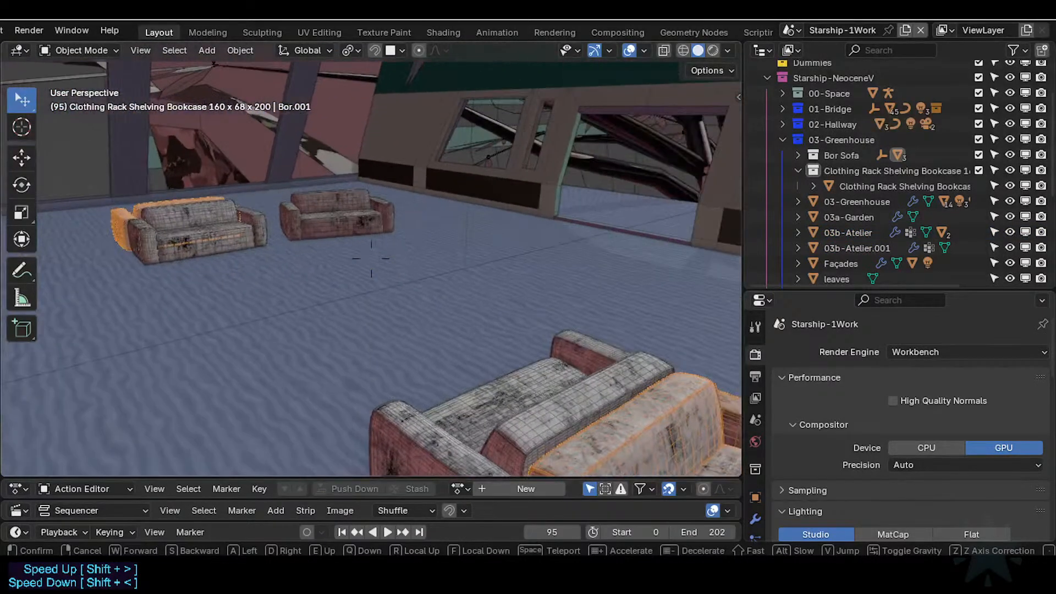
key("w")
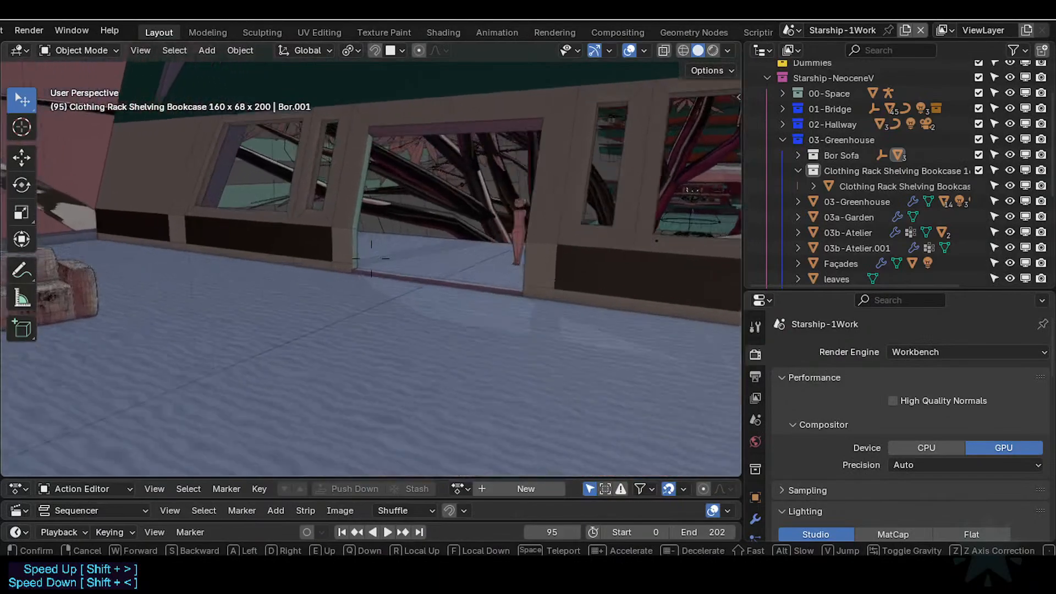
key("s")
key("s")
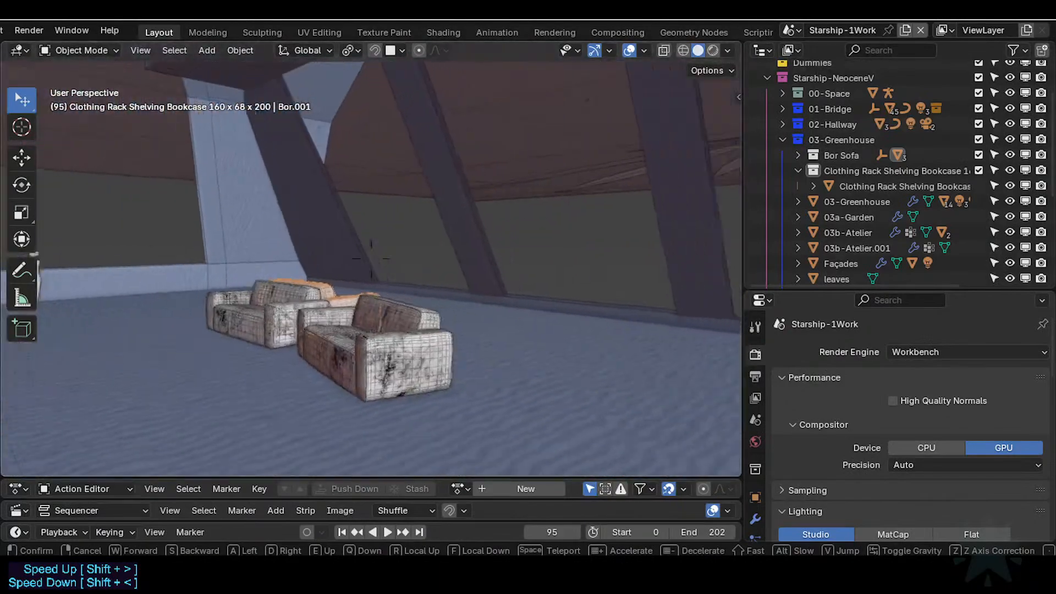
key("w")
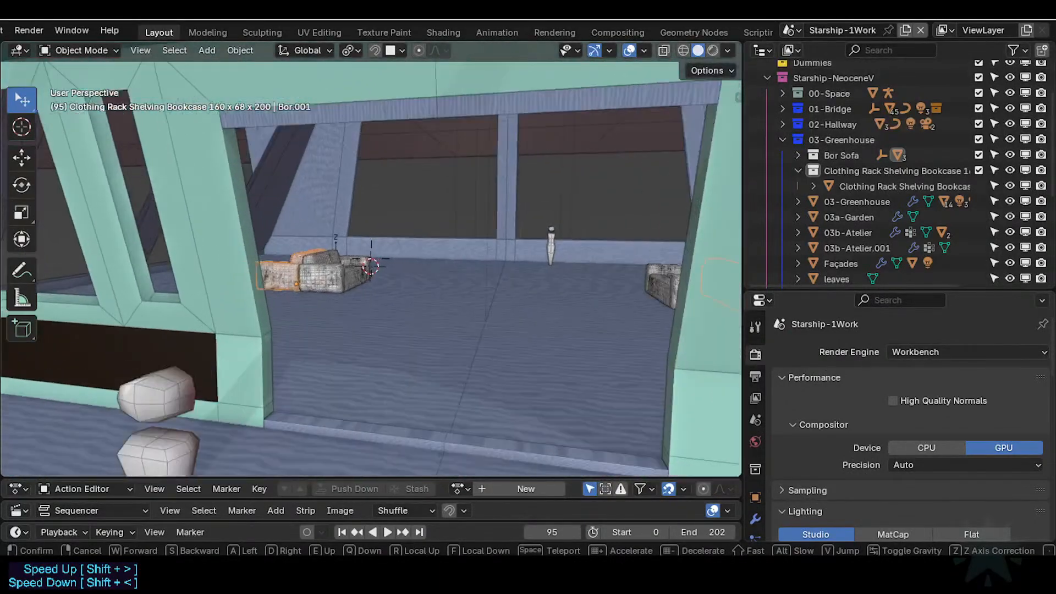
key("Return")
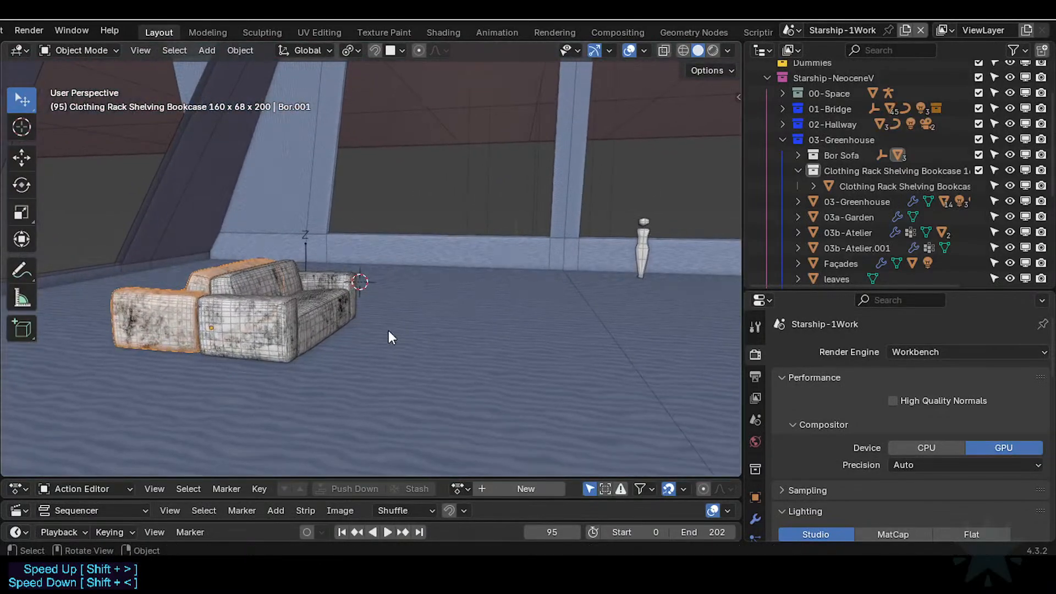
Switch the viewport to rendered shading near the paired sofas and clear the selection
left_click(318, 304)
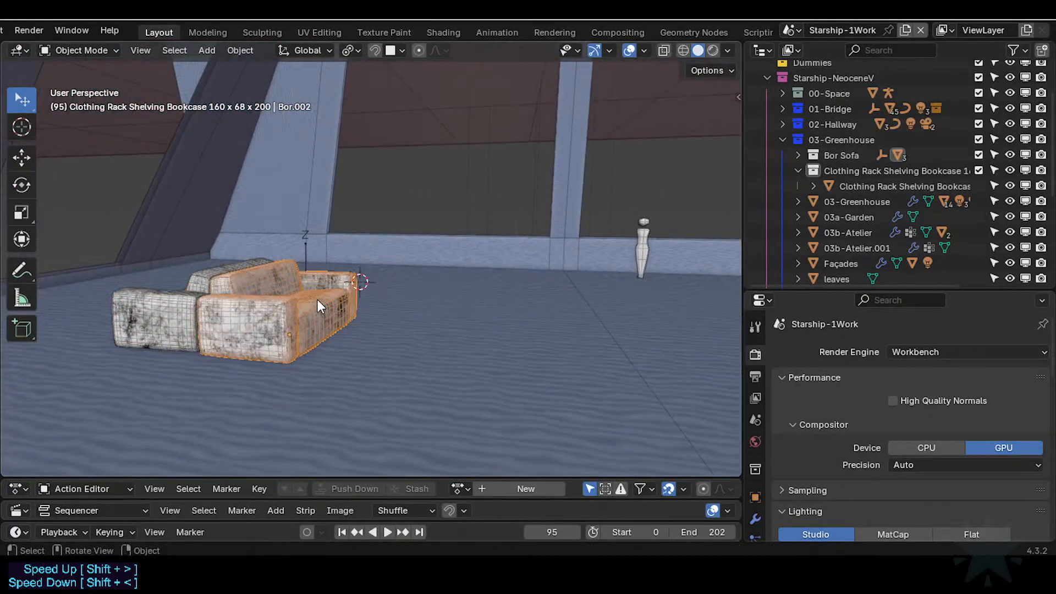
left_click(469, 251)
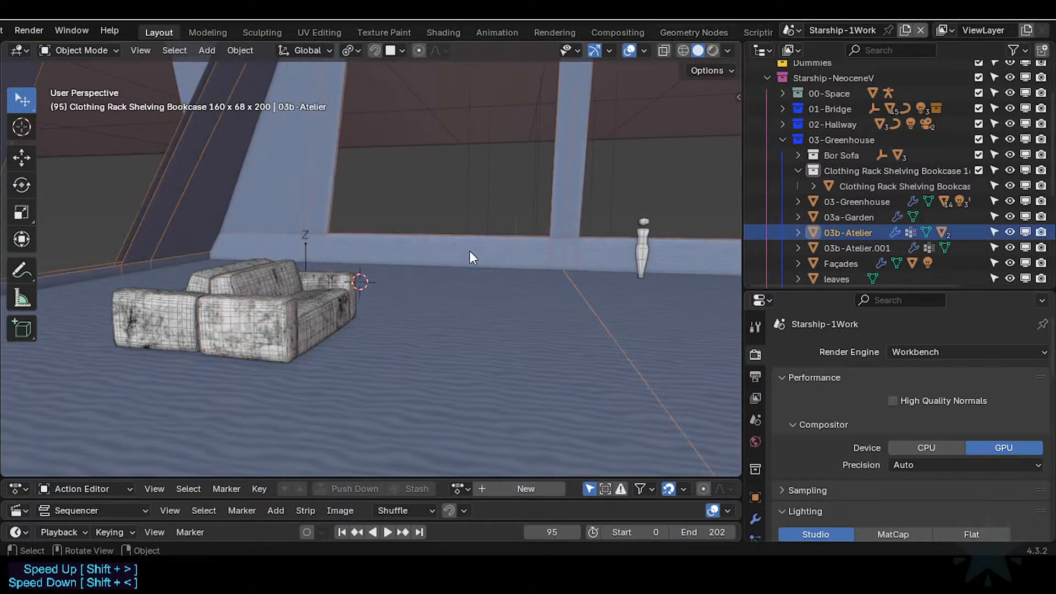
left_click(715, 48)
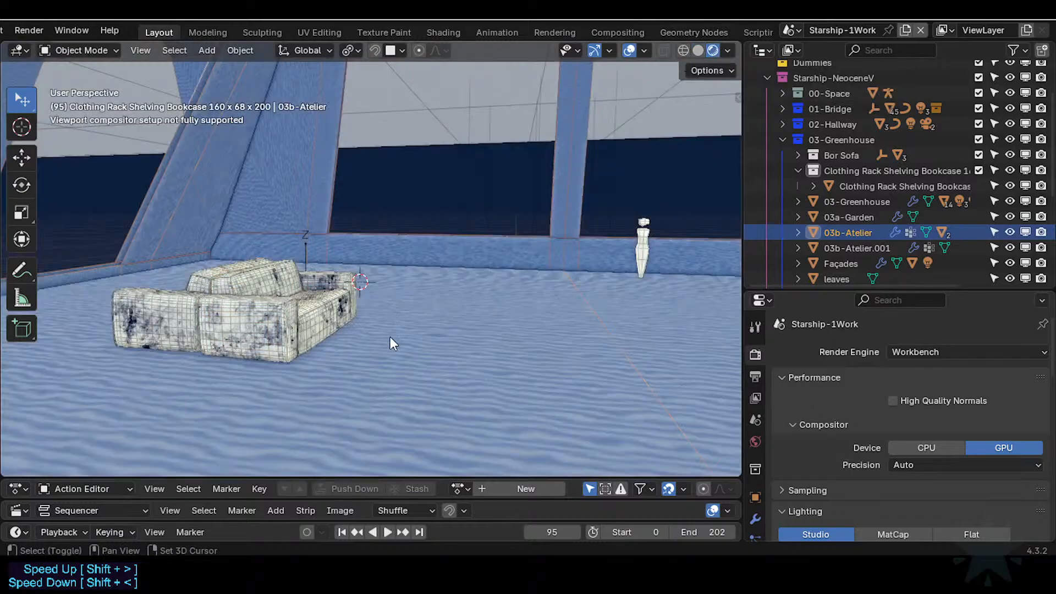
key("shift+grave")
left_click(634, 146)
left_click(479, 114)
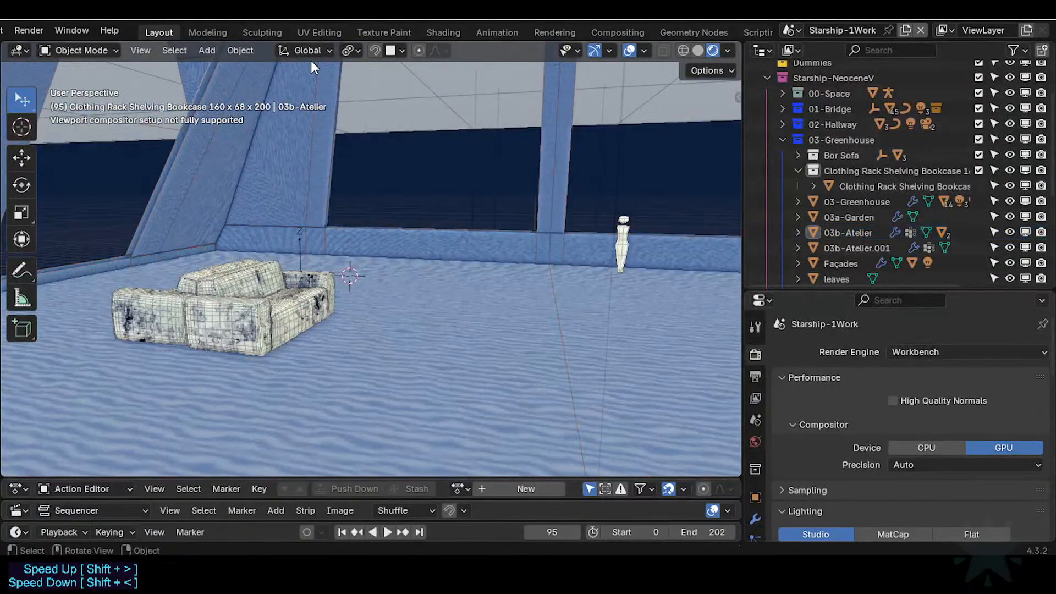
scroll(146, 36, "up", 3)
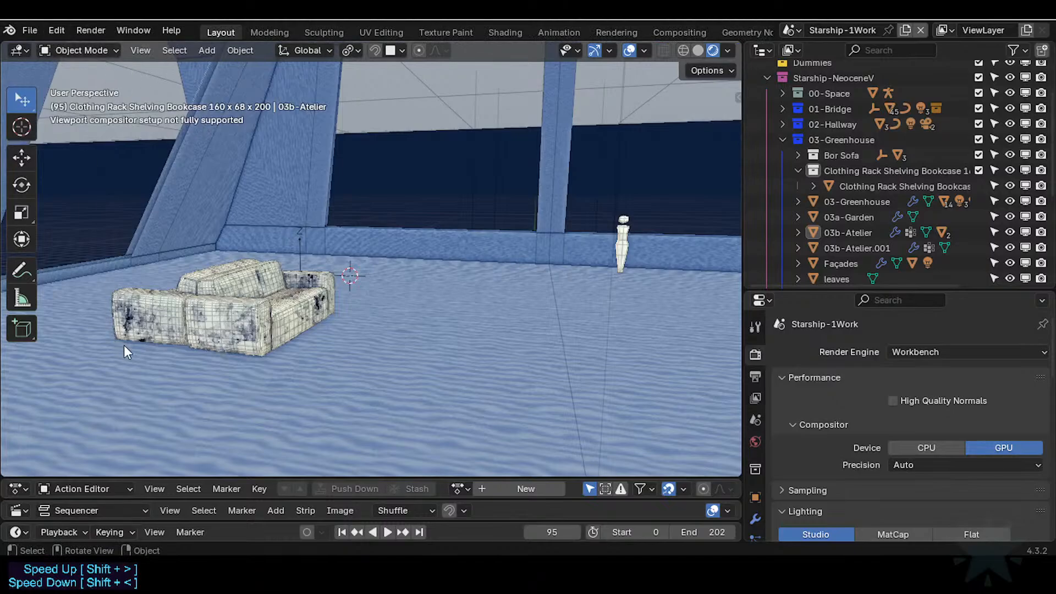
left_click(727, 51)
left_click(728, 50)
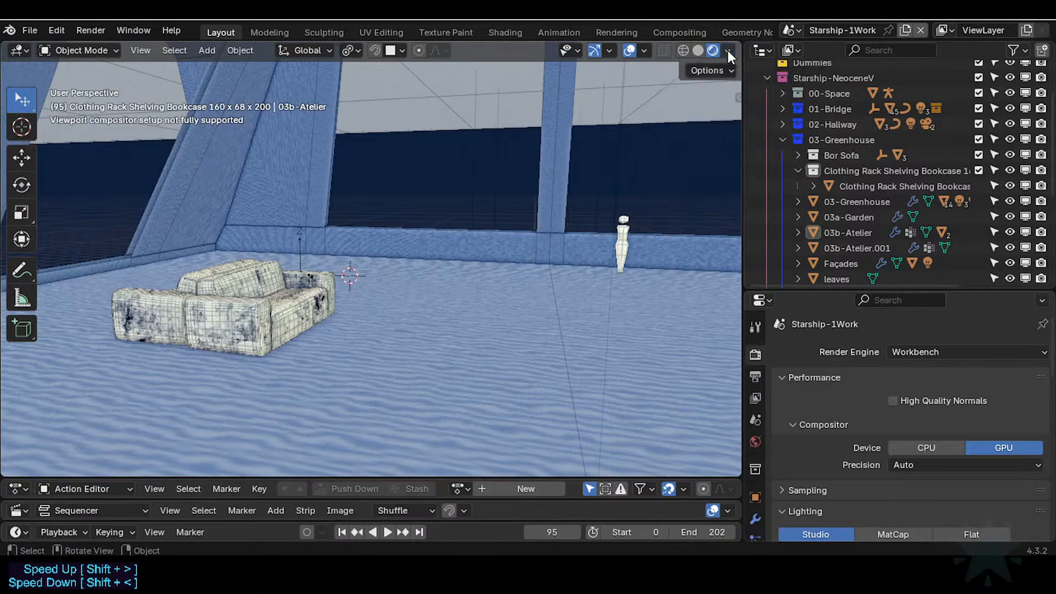
left_click(327, 32)
left_click(220, 31)
left_click(31, 30)
left_click(31, 31)
left_click(31, 31)
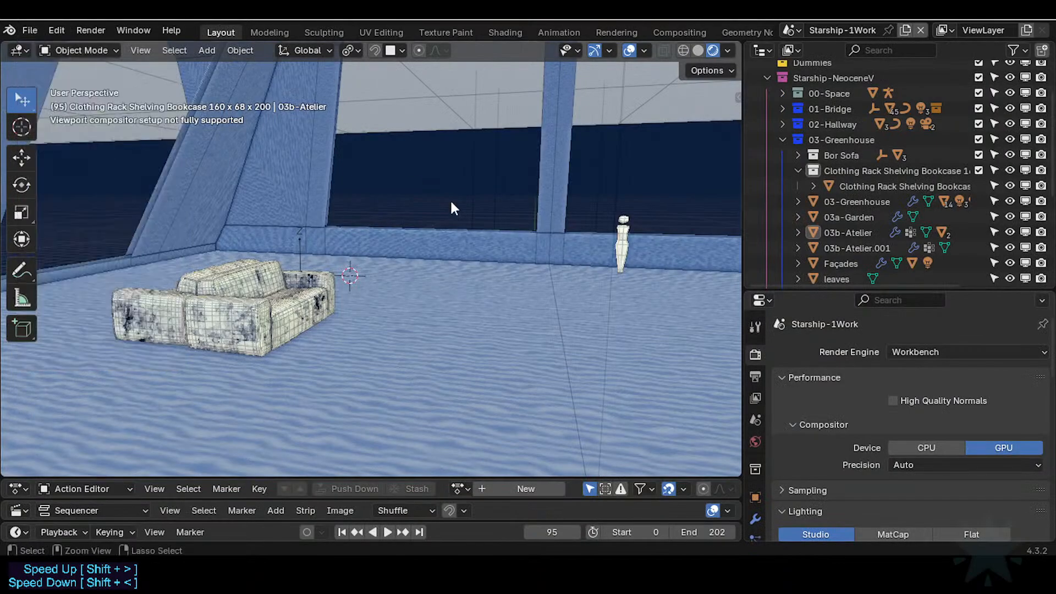
Enable the BlenderKit Online Asset Library add-on in the preferences and close them
key("ctrl+comma")
left_click(244, 171)
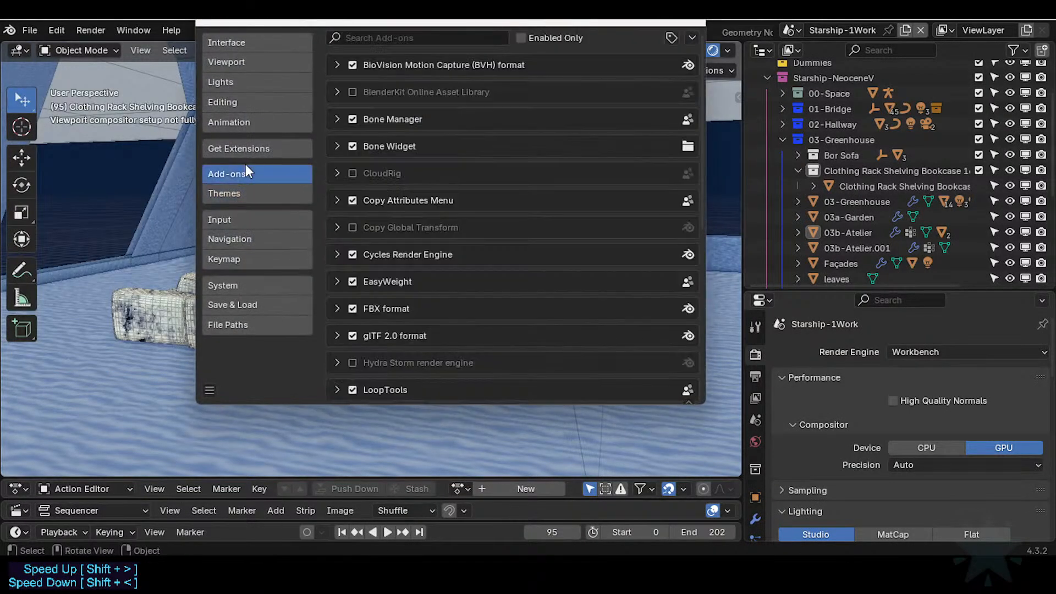
left_click(413, 38)
type("blend")
key("ctrl+a")
type("kit")
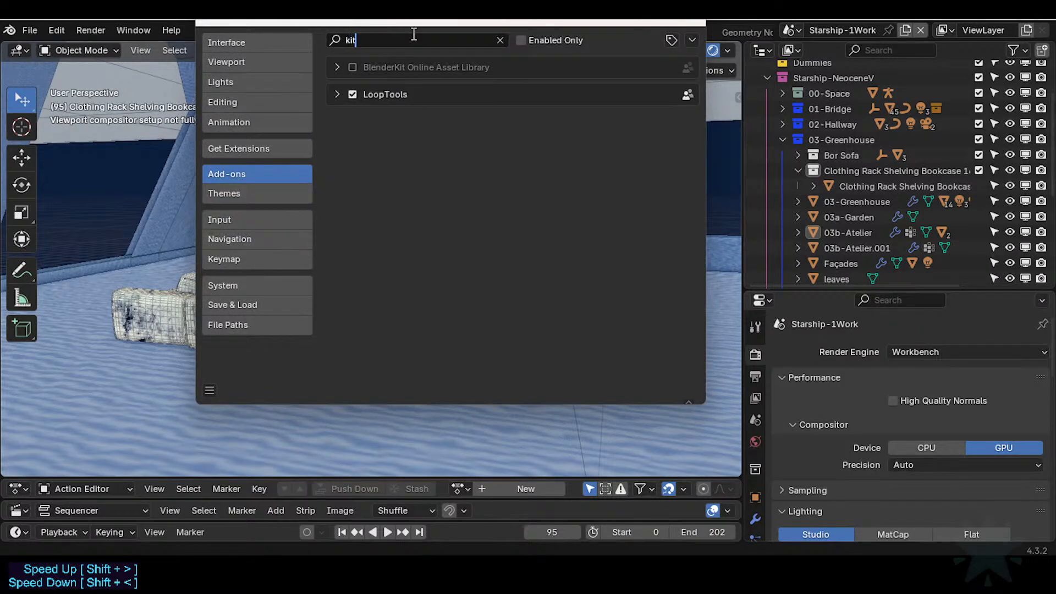
key("Escape")
left_click(345, 94)
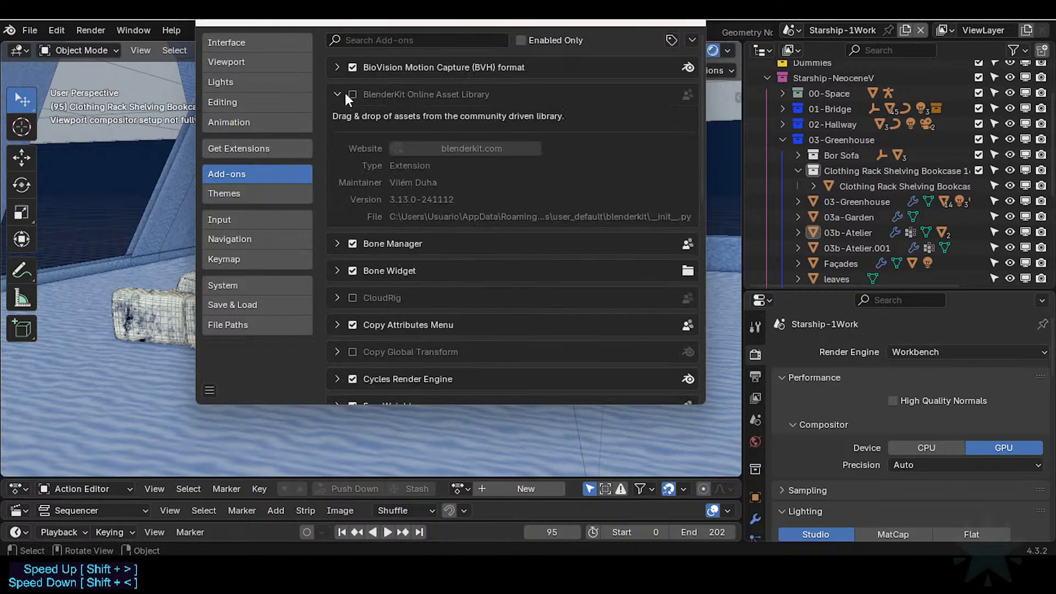
left_click(352, 94)
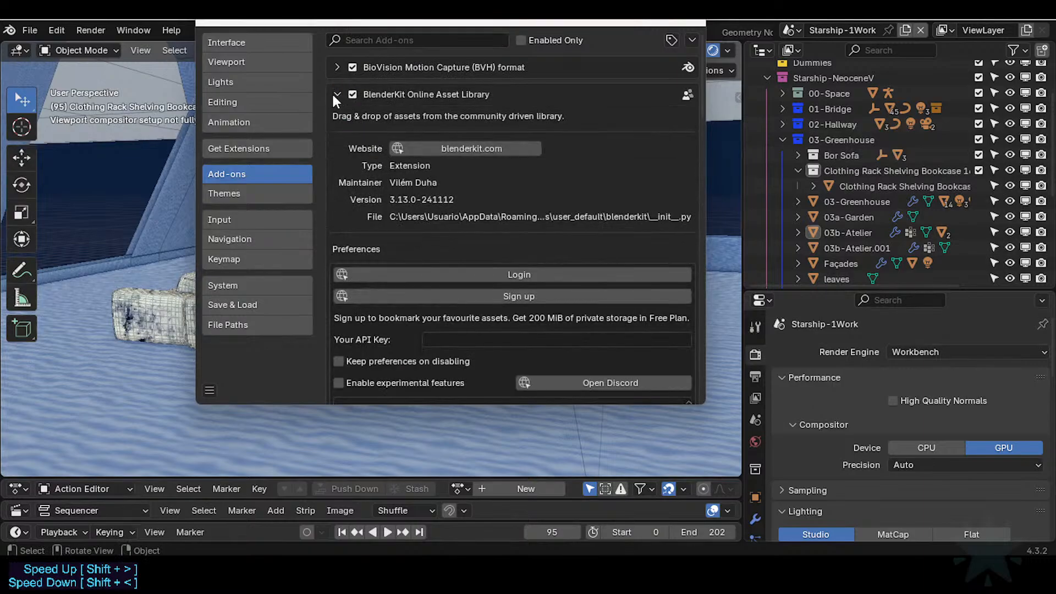
left_click(333, 93)
left_click(686, 19)
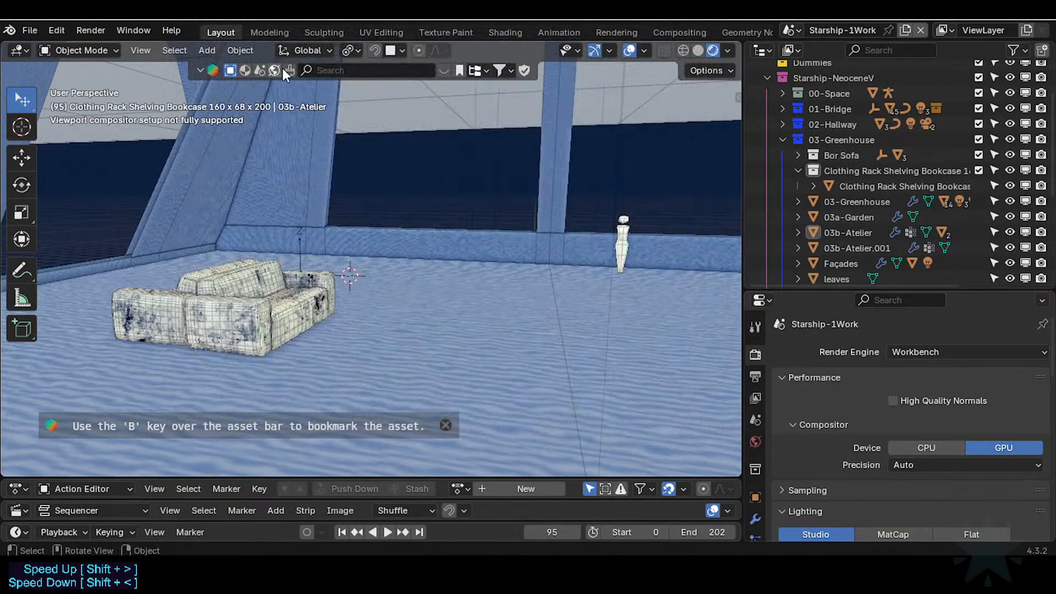
Show the HDR assets in BlenderKit's asset bar with no search term
left_click(321, 70)
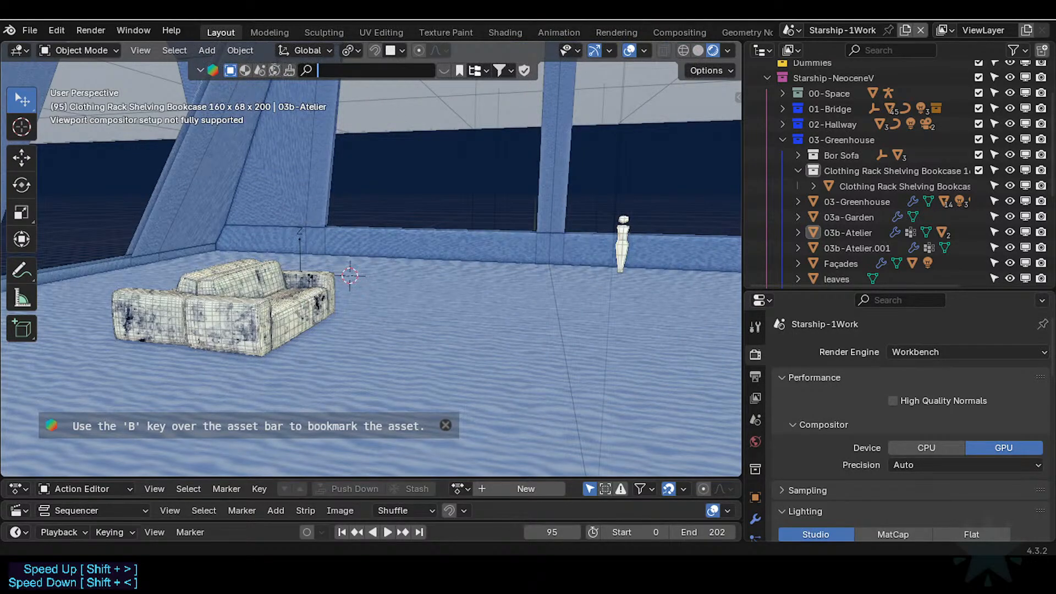
left_click(273, 70)
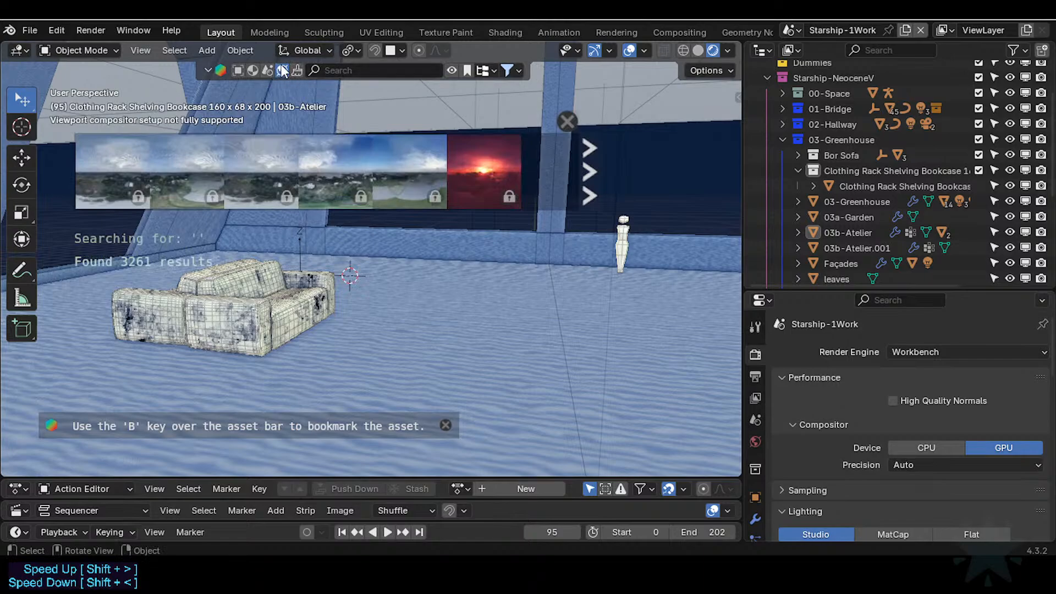
mouse_move(487, 168)
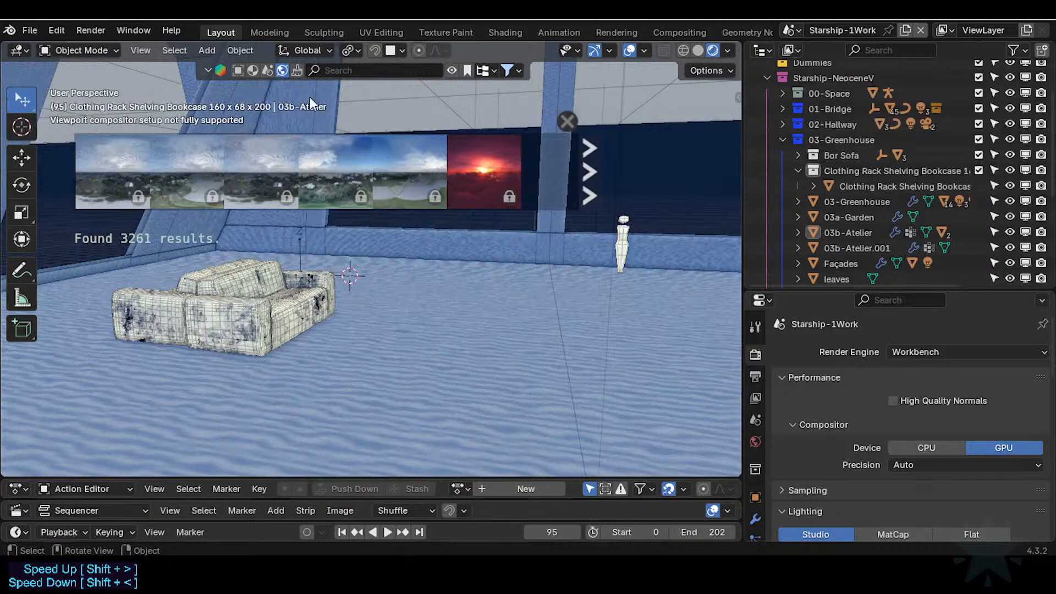
mouse_move(390, 186)
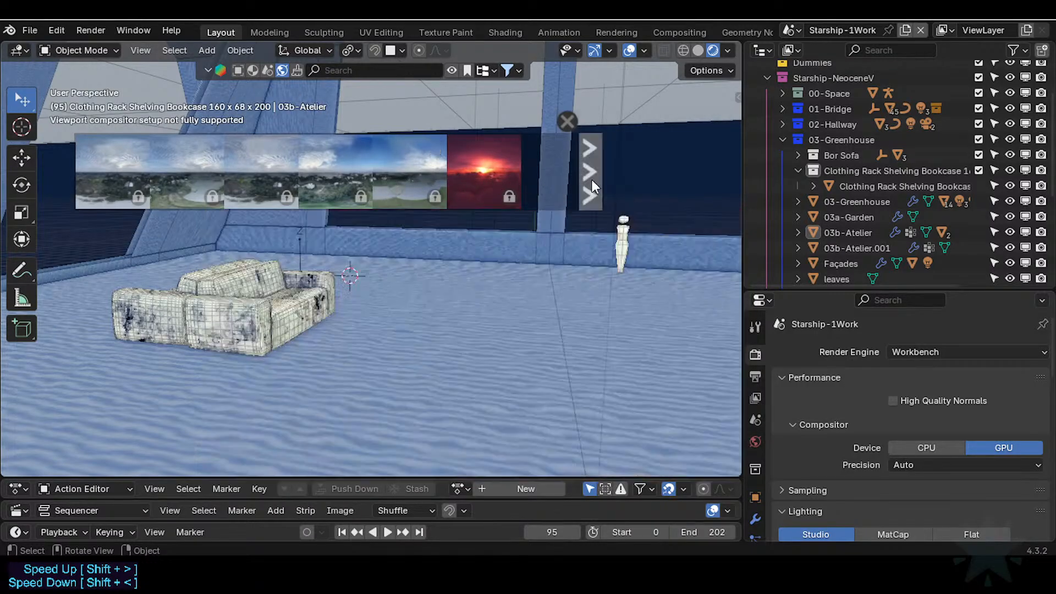
Page through the BlenderKit HDR assets to look for a space environment
left_click(591, 177)
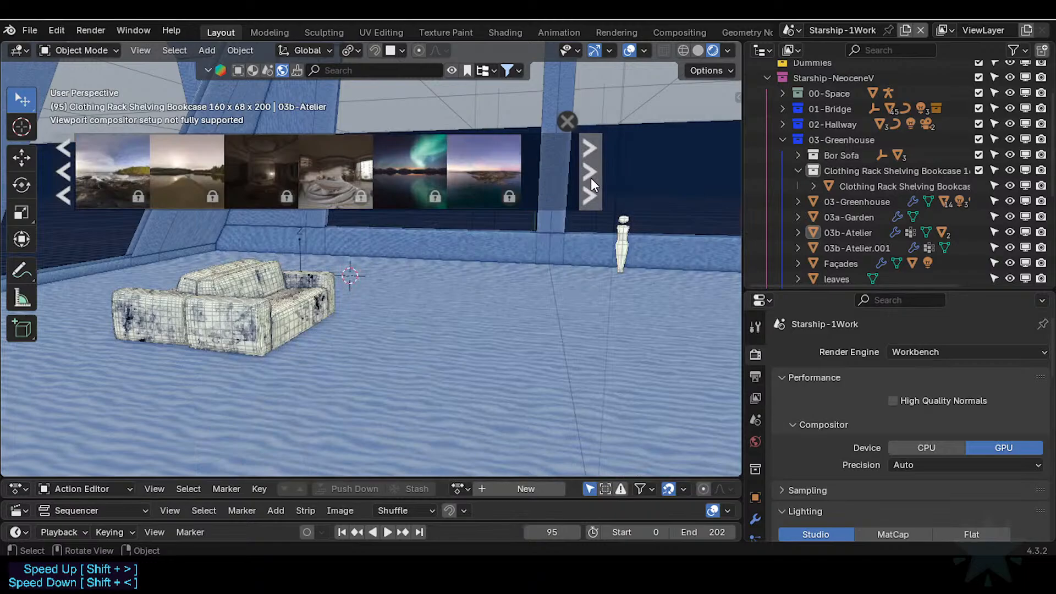
left_click(591, 177)
left_click(591, 177)
left_click(591, 177)
left_click(591, 177)
left_click(590, 177)
left_click(591, 178)
left_click(591, 177)
left_click(591, 177)
left_click(590, 177)
left_click(68, 168)
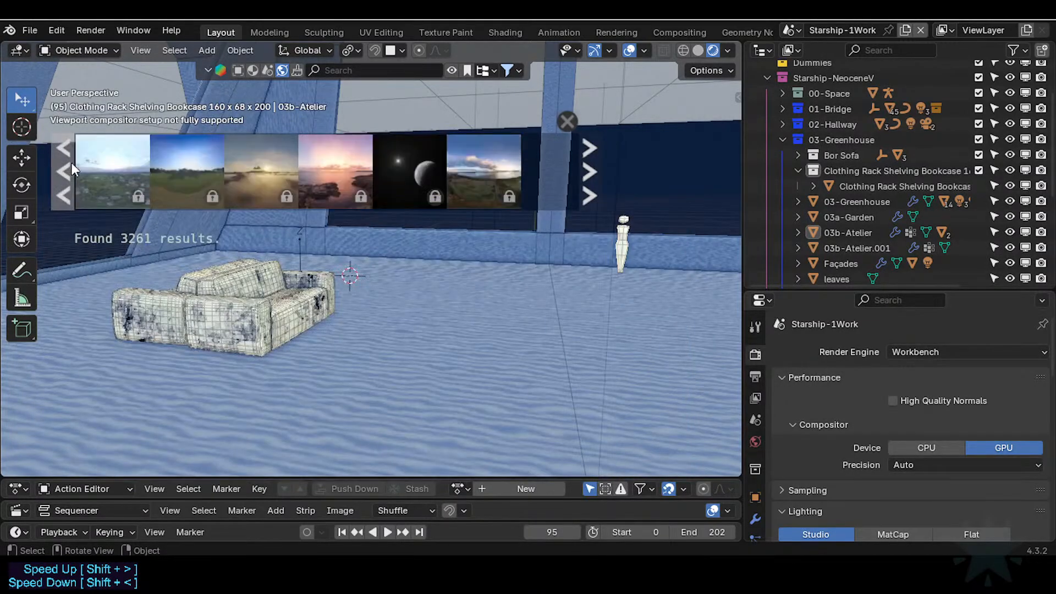
Preview the Sci-fi Planet in Deep Space HDR and page further through the HDR assets
mouse_move(400, 169)
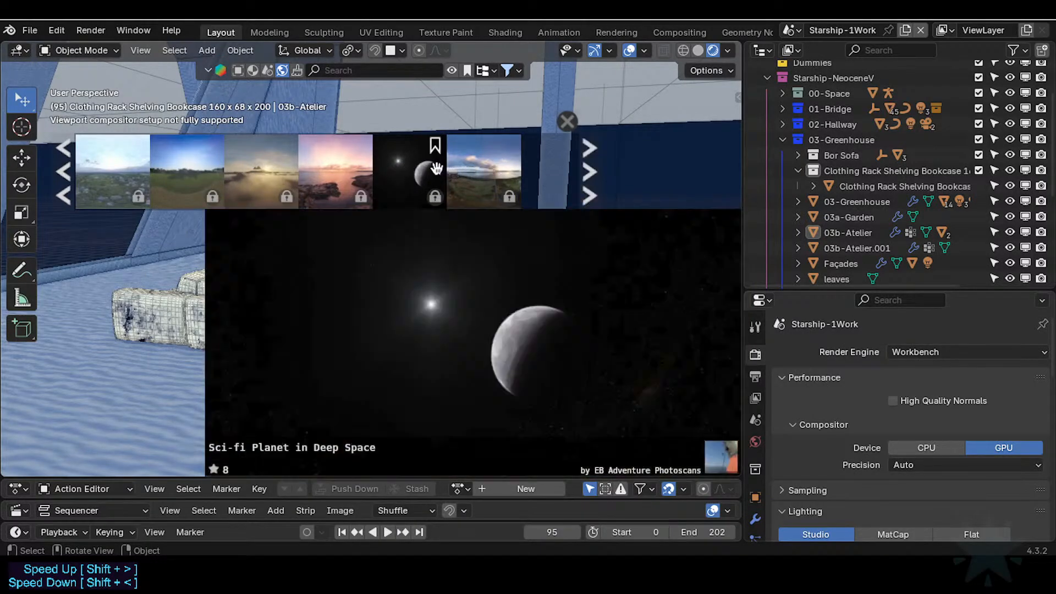
left_click(591, 173)
left_click(590, 173)
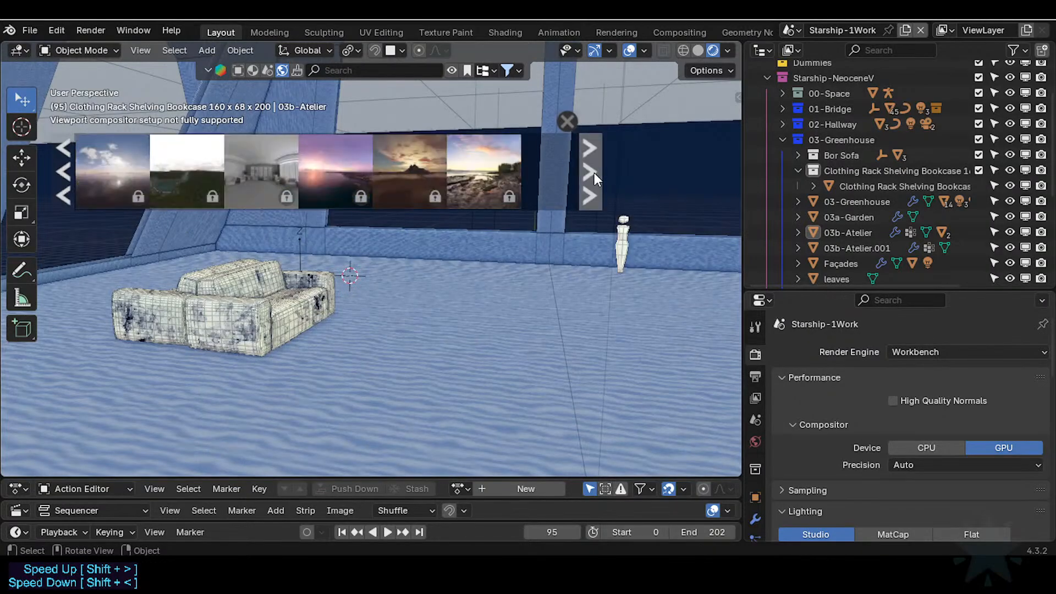
left_click(591, 173)
left_click(594, 174)
left_click(594, 173)
left_click(594, 174)
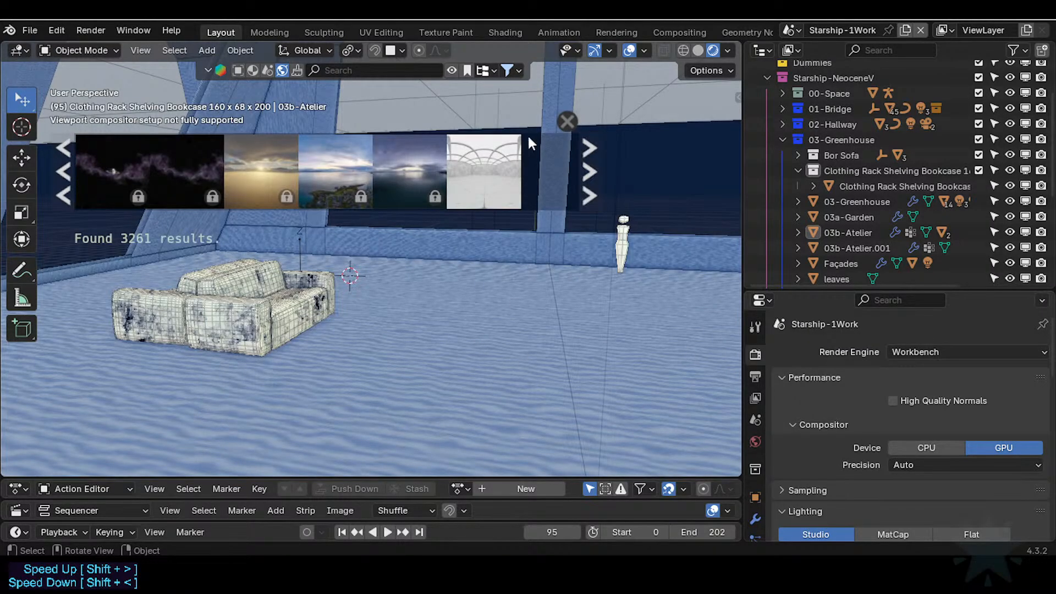
Set the BlenderKit HDR filter to list free assets first
left_click(485, 69)
left_click(484, 71)
left_click(469, 70)
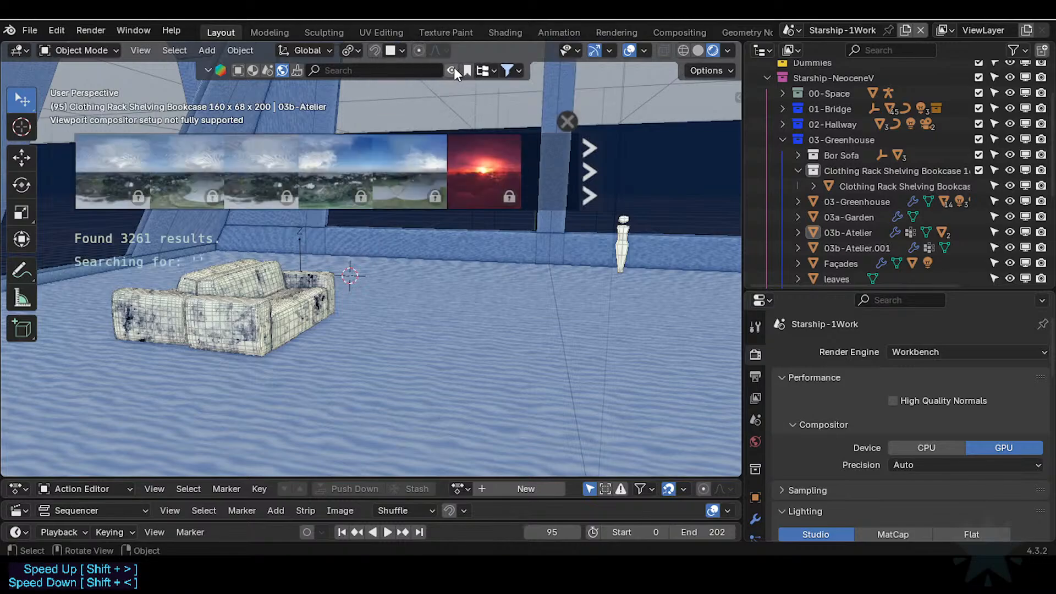
left_click(453, 68)
left_click(508, 70)
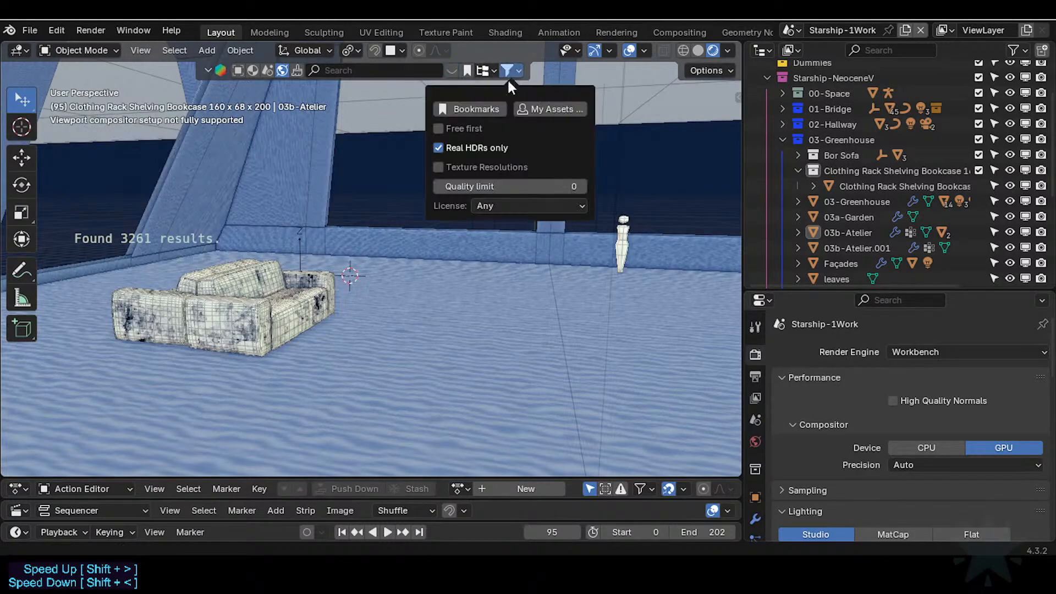
left_click(457, 131)
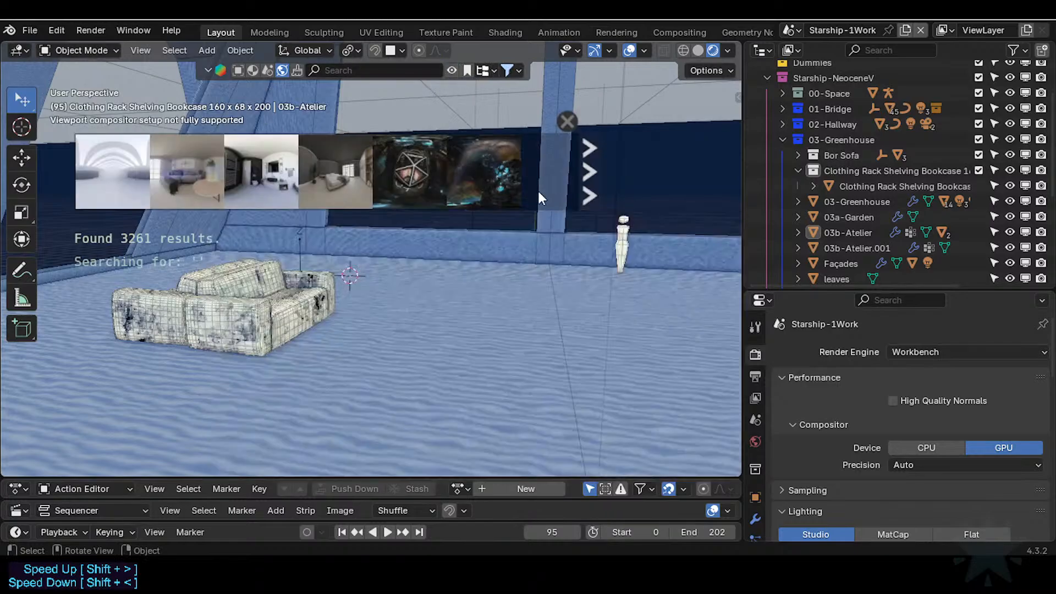
Preview the Chrono-G and Modern Interior Living Room HDRIs and browse the neighbouring free HDR assets
mouse_move(471, 171)
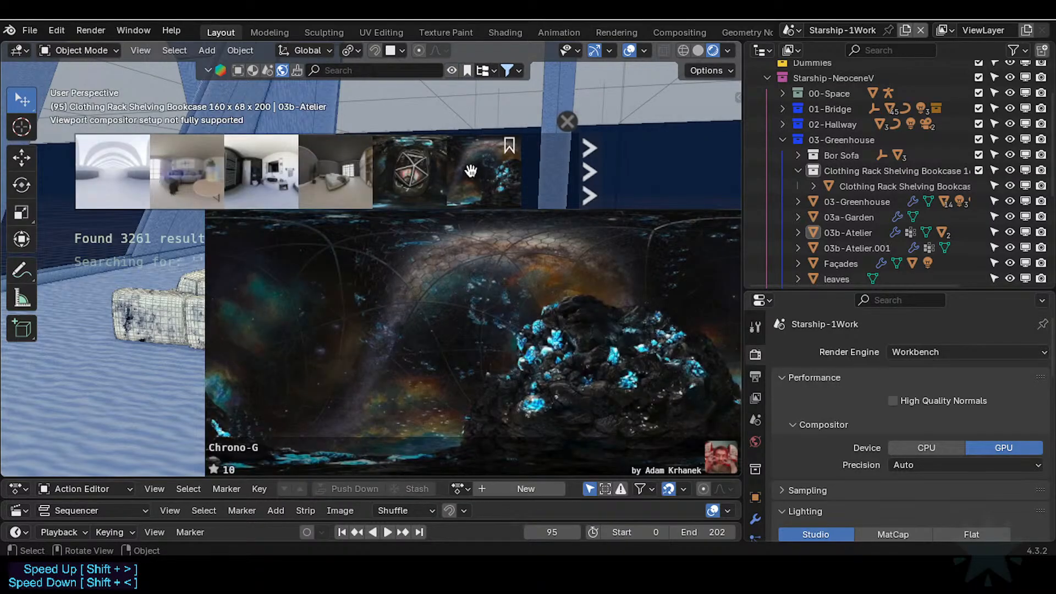
mouse_move(199, 171)
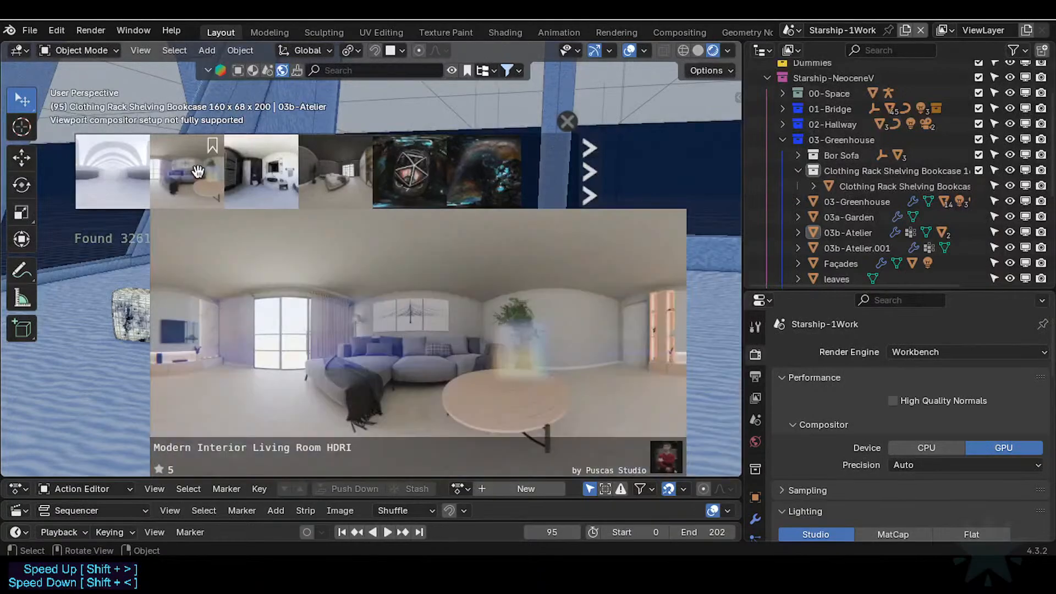
left_click(592, 172)
left_click(591, 171)
left_click(591, 171)
mouse_move(237, 164)
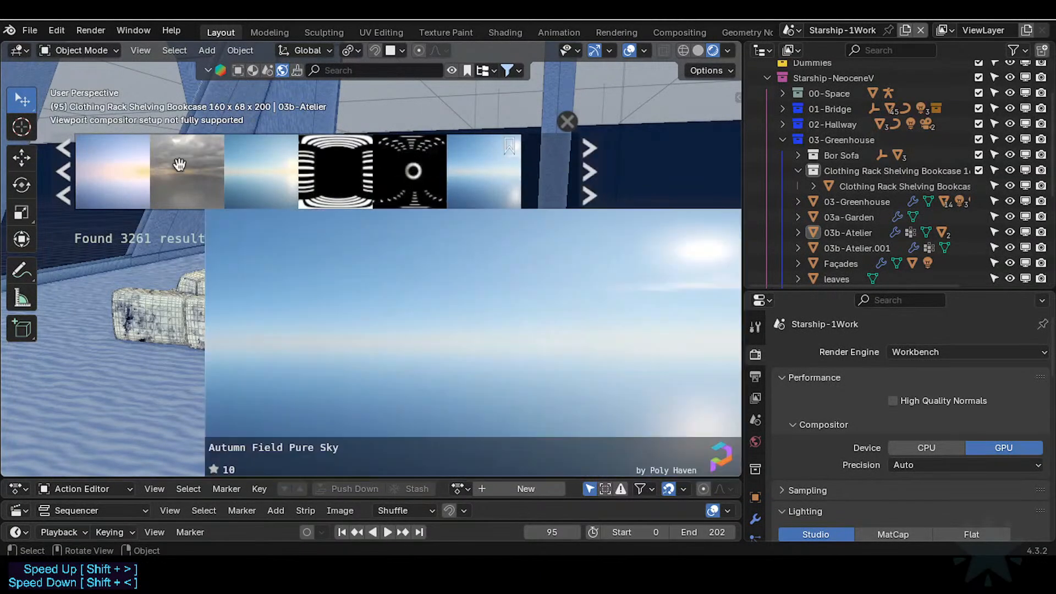
left_click(64, 172)
mouse_move(281, 179)
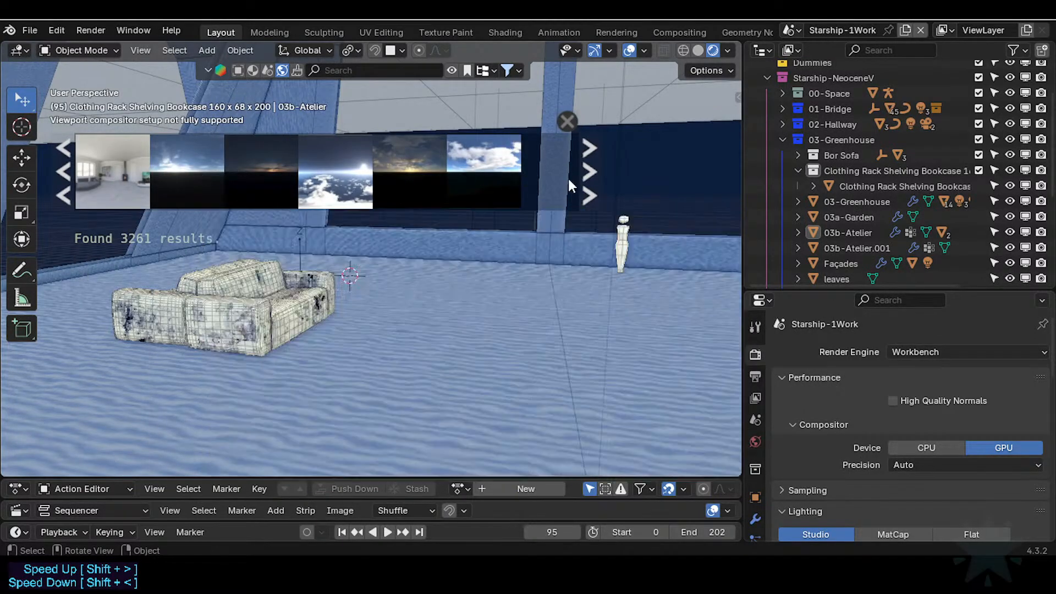
Page further through the free HDR assets to look for a space environment
left_click(587, 176)
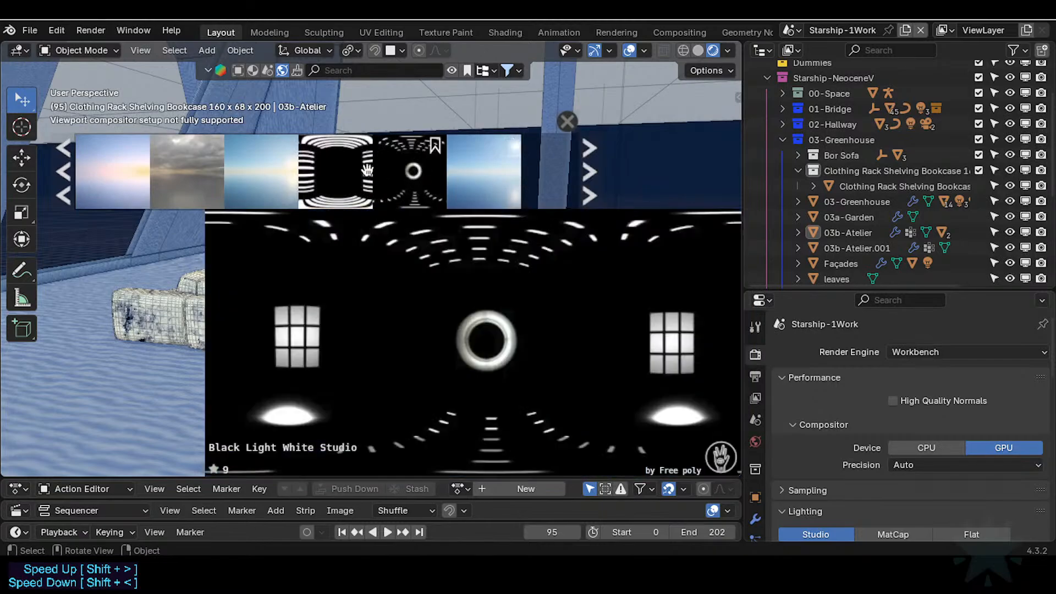
left_click(586, 172)
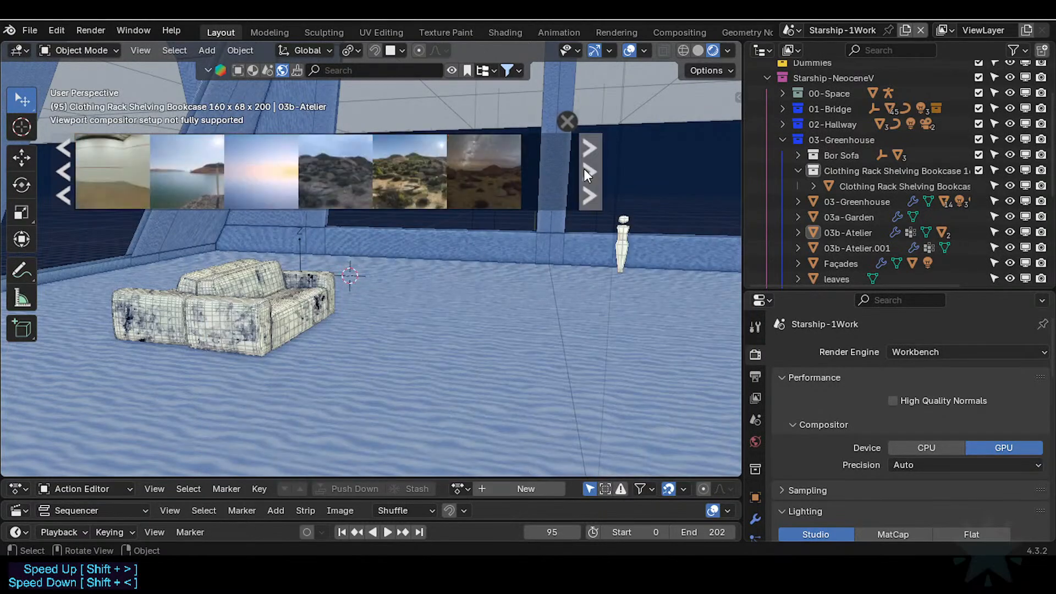
left_click(583, 169)
left_click(583, 169)
left_click(583, 169)
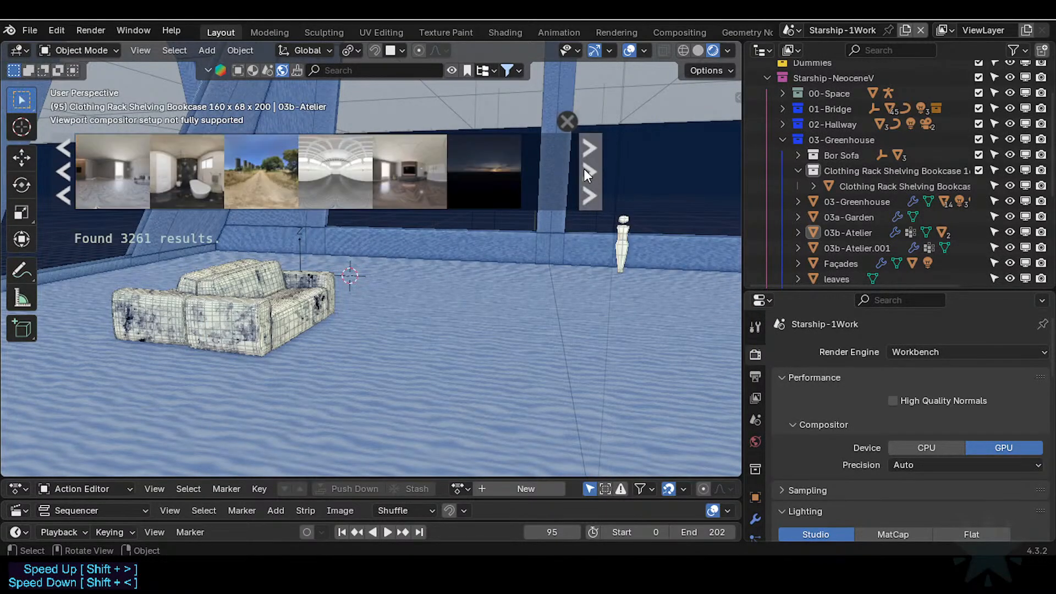
left_click(585, 173)
left_click(584, 173)
left_click(584, 172)
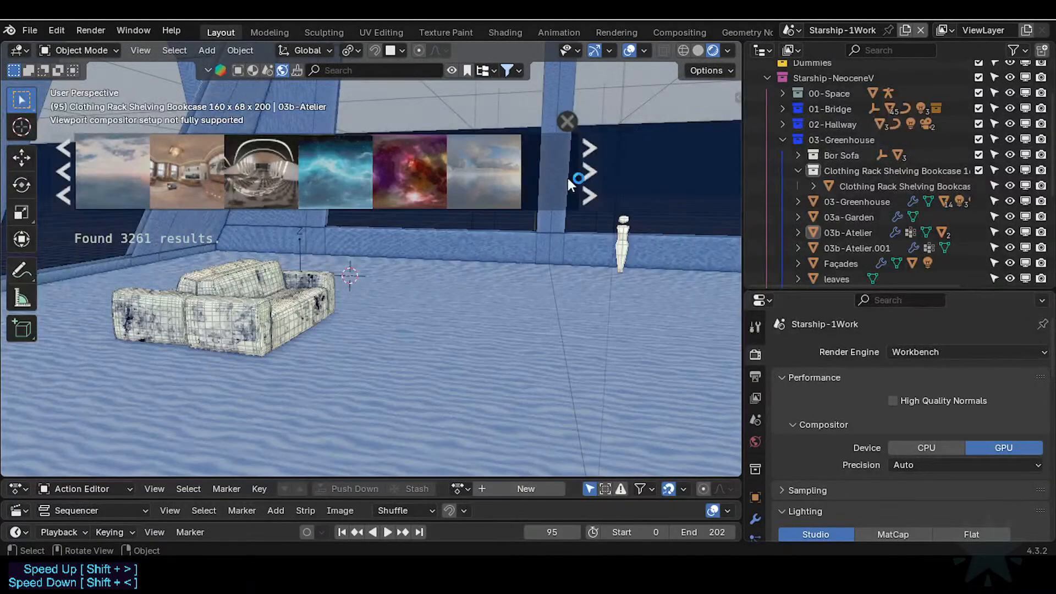
Close all Firefox windows with the open ArtStation pages and return to the main Blender window
key("alt+Tab")
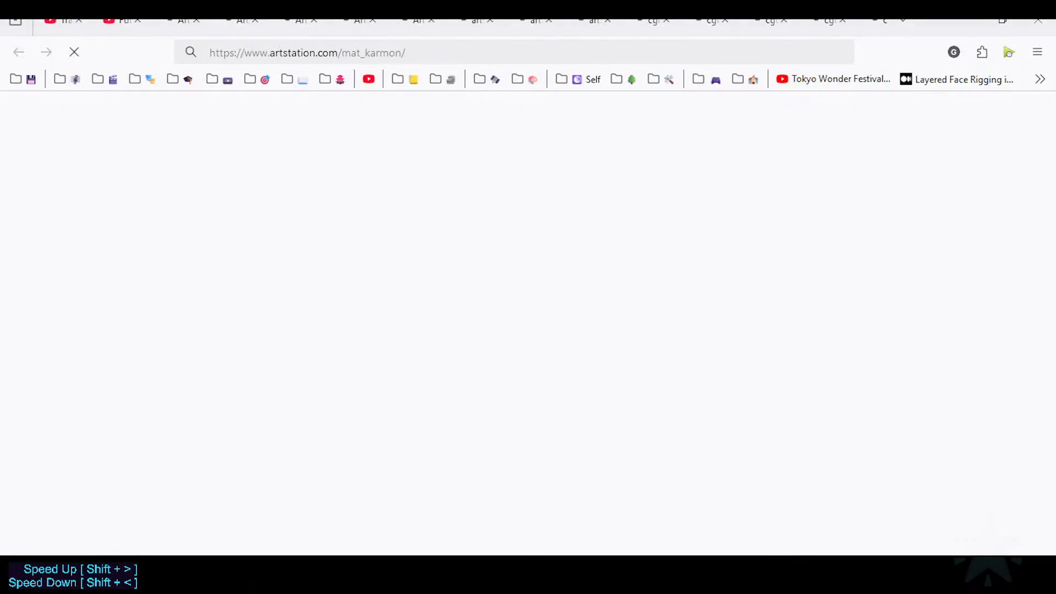
left_click(694, 480)
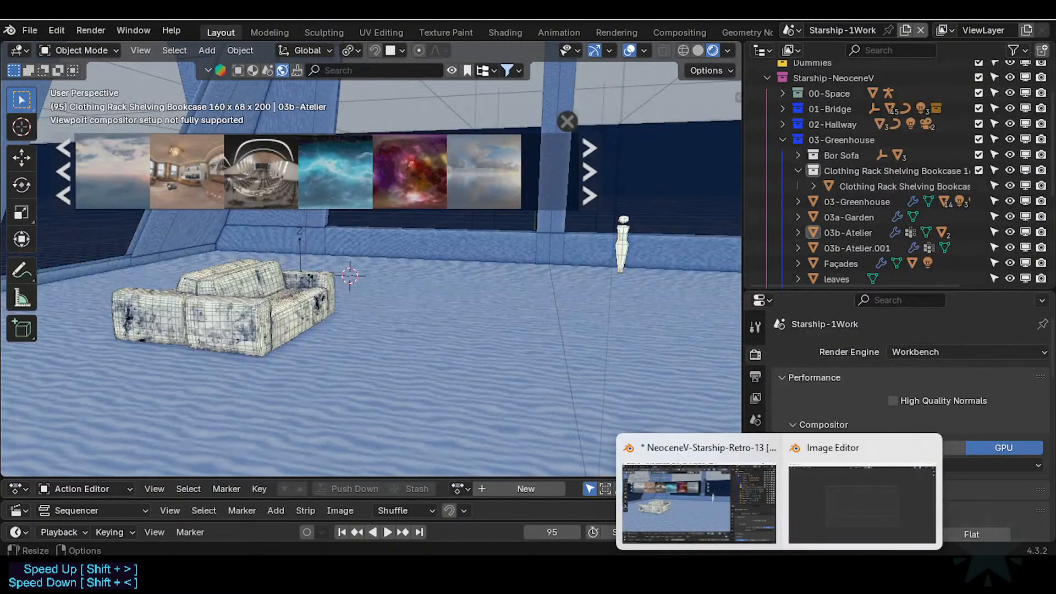
left_click(429, 504)
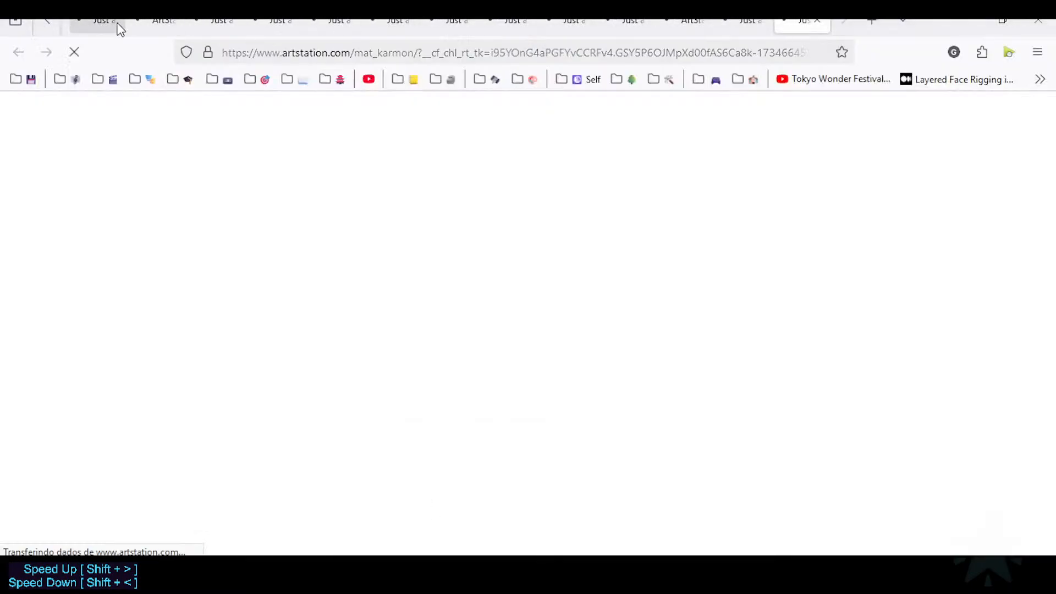
left_click(96, 22)
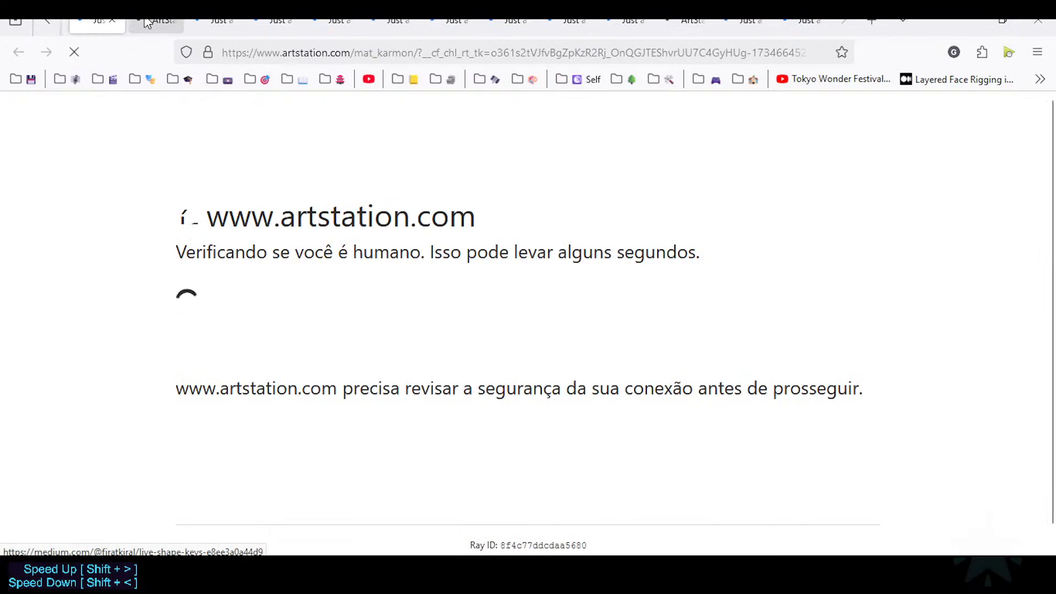
left_click(46, 22)
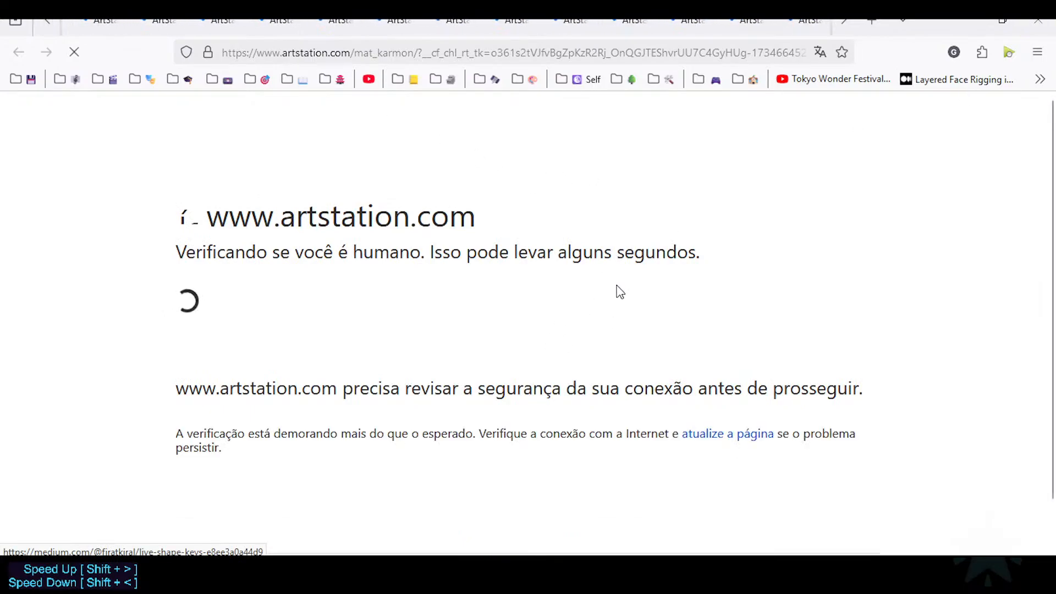
mouse_move(779, 582)
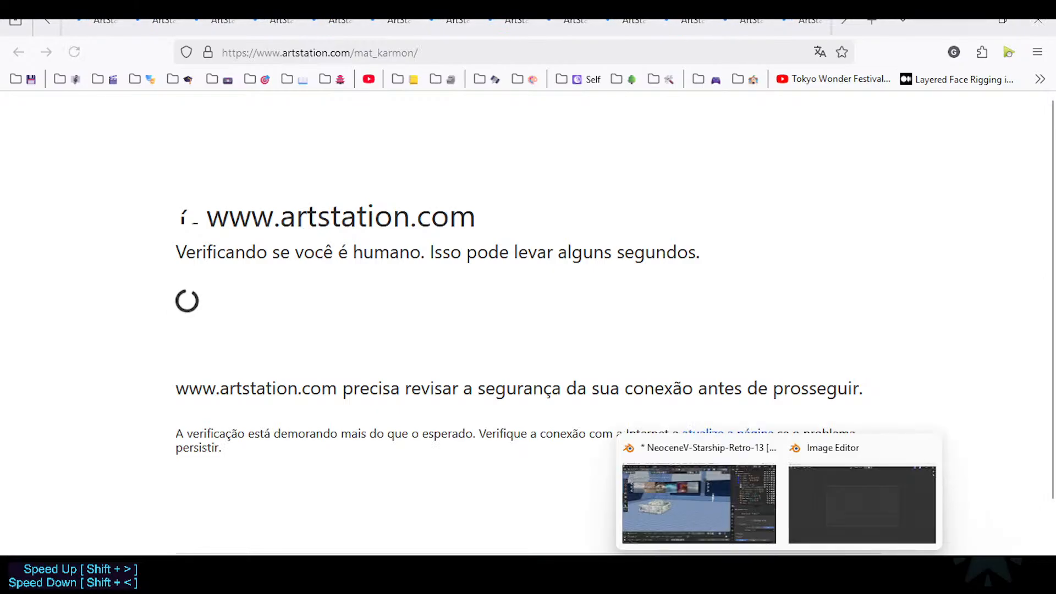
left_click(716, 516)
left_click(840, 516)
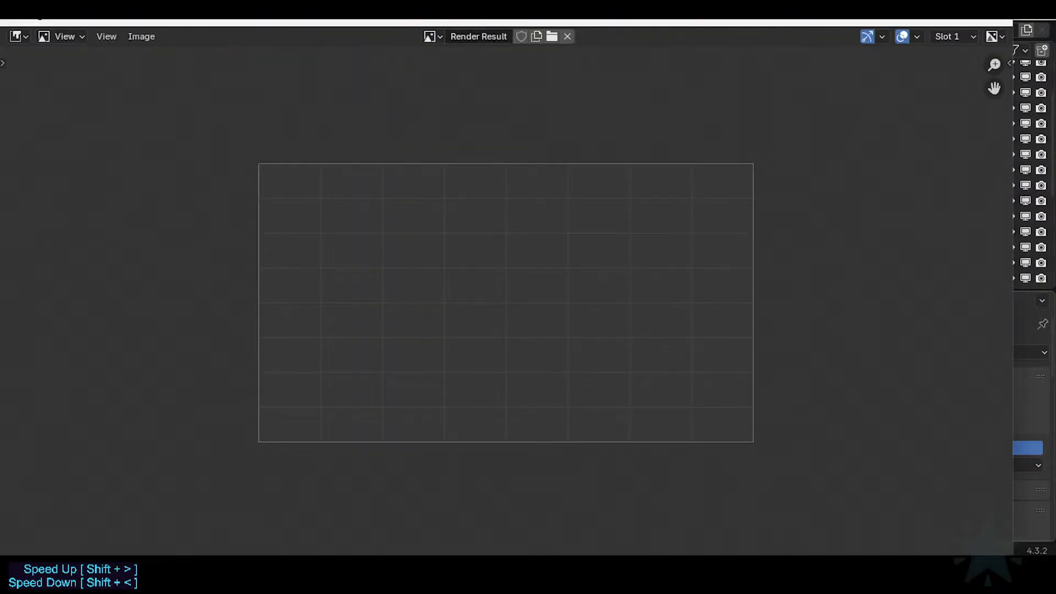
right_click(474, 582)
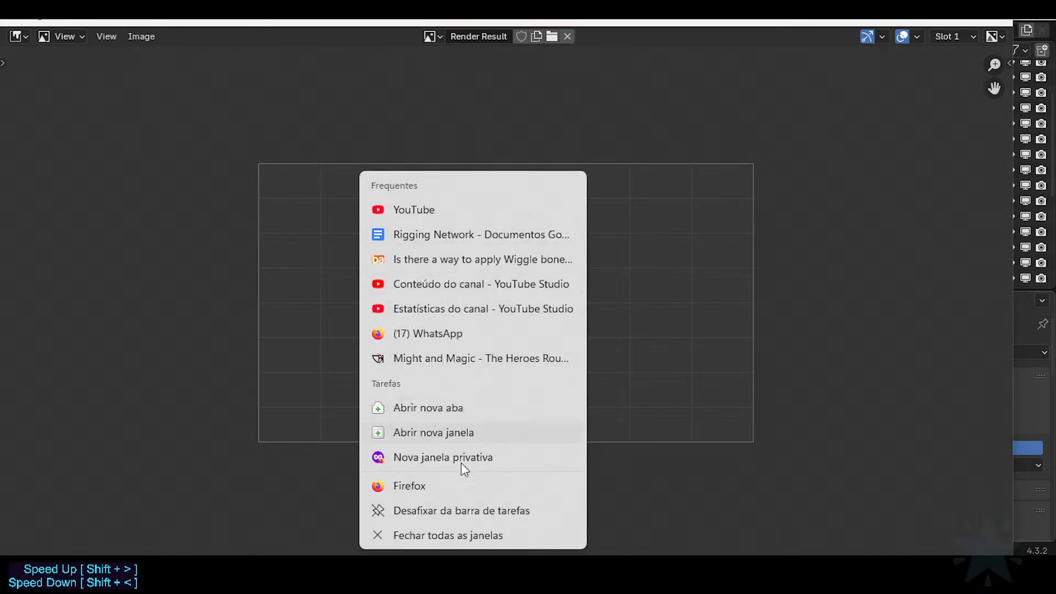
left_click(443, 534)
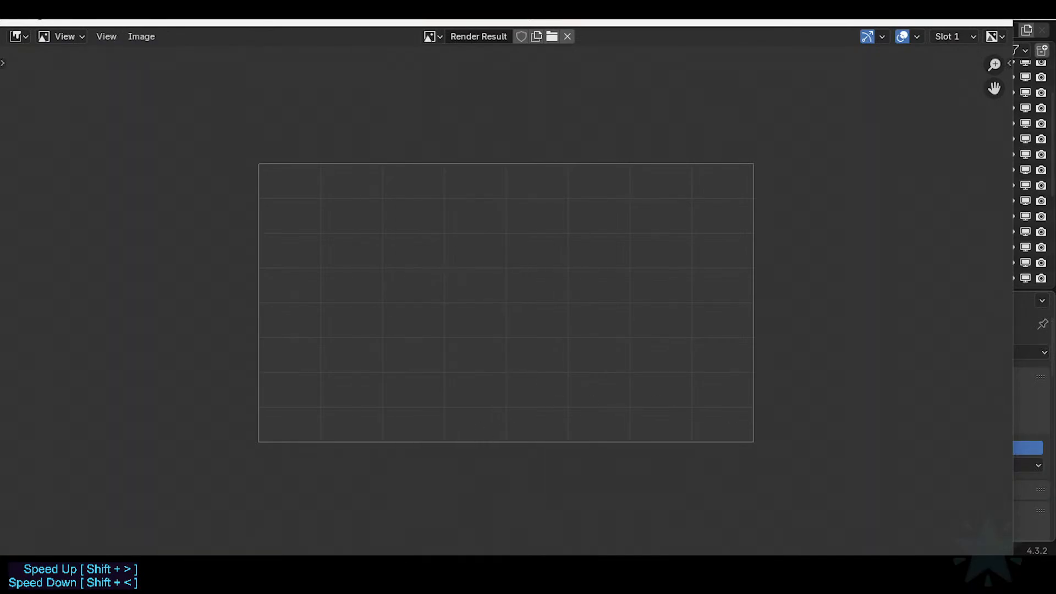
mouse_move(779, 582)
left_click(711, 493)
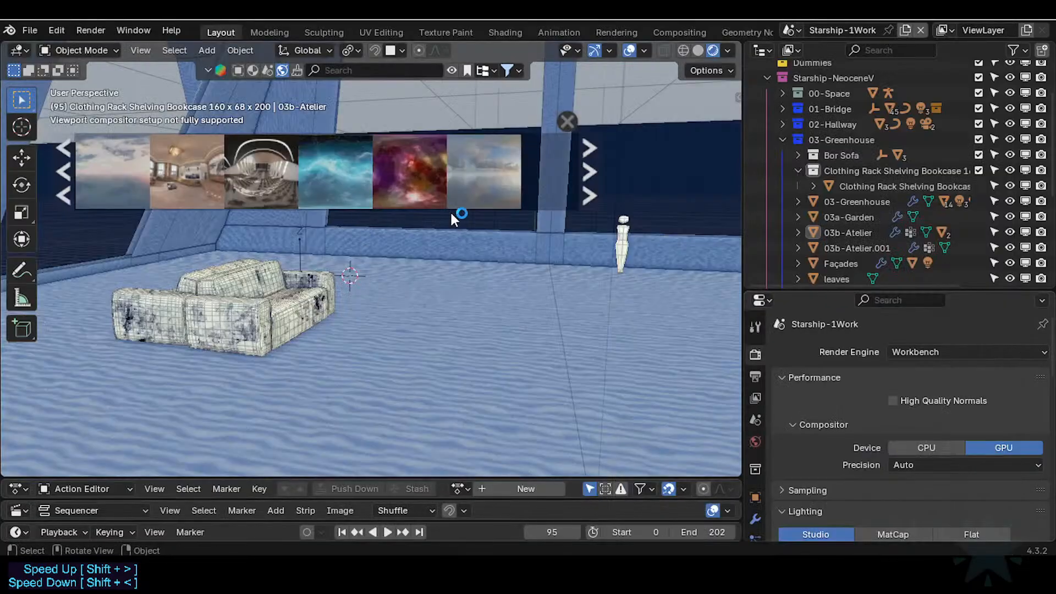
Preview the Sunset HDR and look for space environments in the many following pages of HDR assets
mouse_move(471, 176)
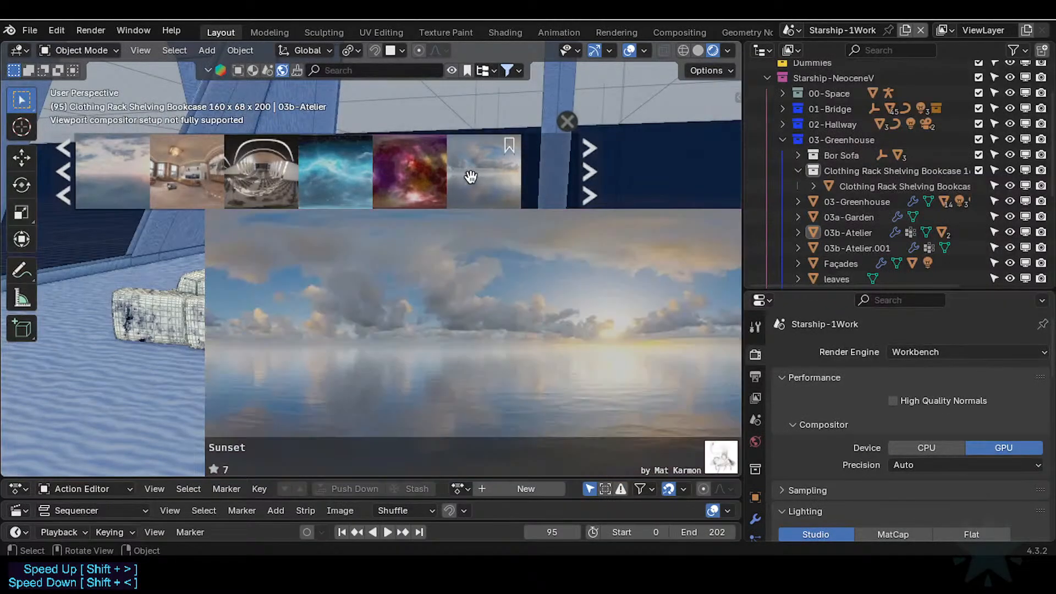
left_click(598, 175)
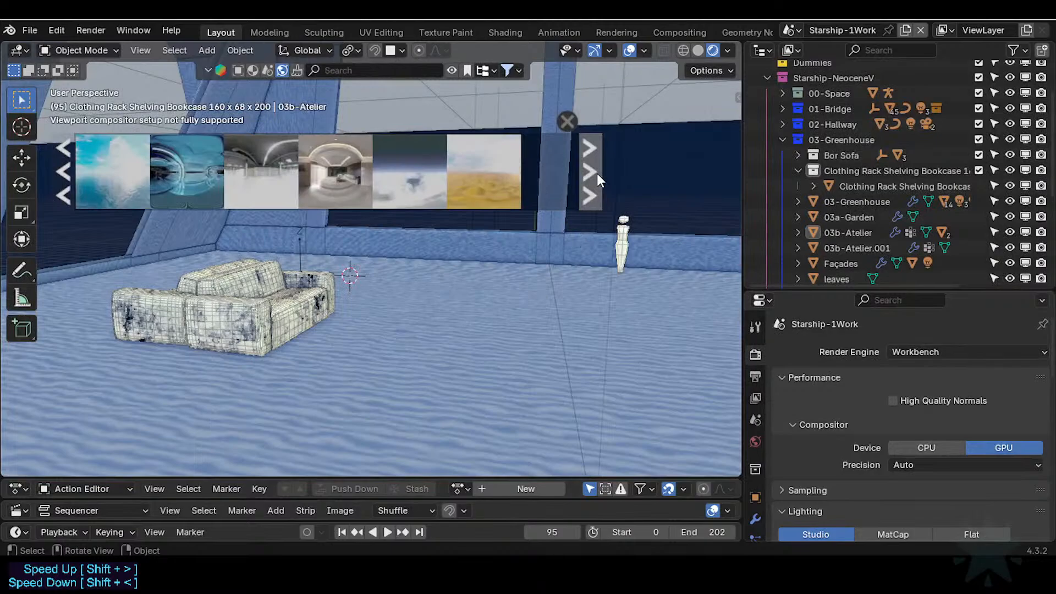
left_click(597, 174)
mouse_move(197, 163)
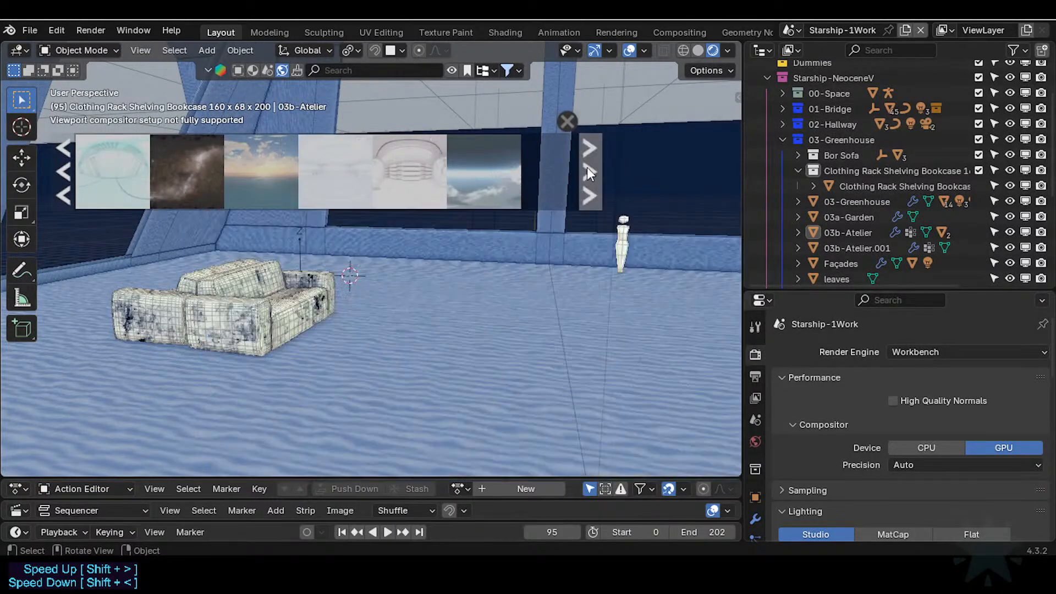
left_click(595, 172)
left_click(596, 173)
left_click(596, 168)
left_click(595, 168)
left_click(596, 168)
left_click(596, 169)
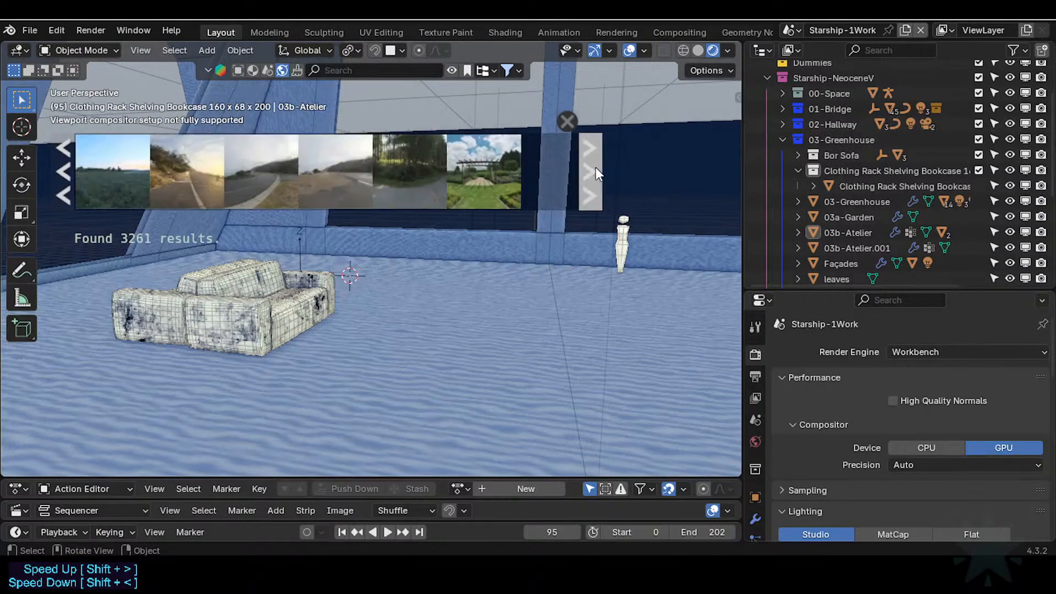
left_click(595, 168)
left_click(596, 168)
left_click(595, 168)
left_click(595, 169)
left_click(595, 168)
left_click(595, 168)
left_click(595, 168)
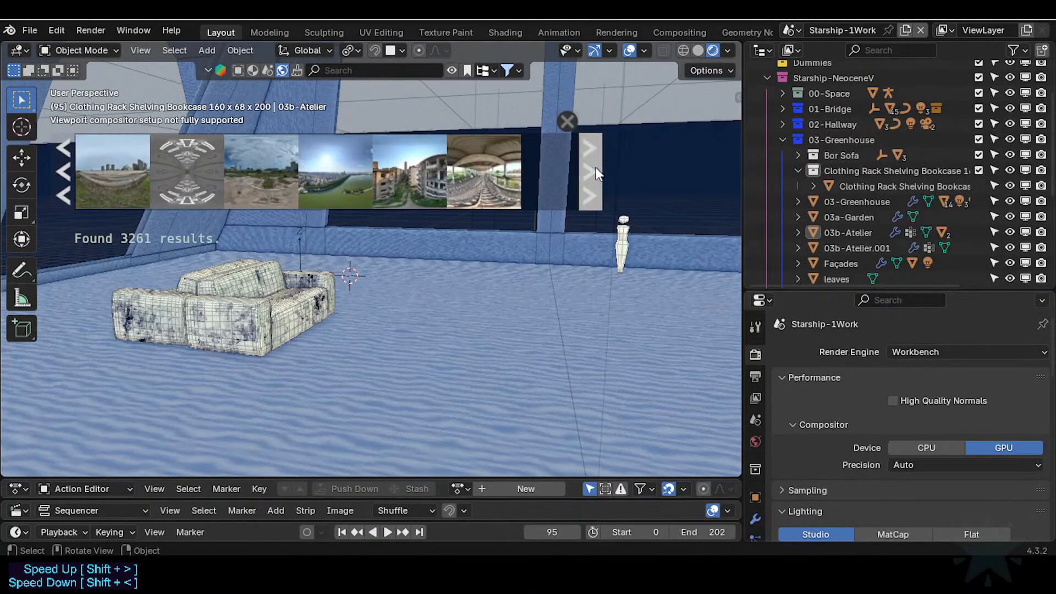
left_click(351, 70)
type("star")
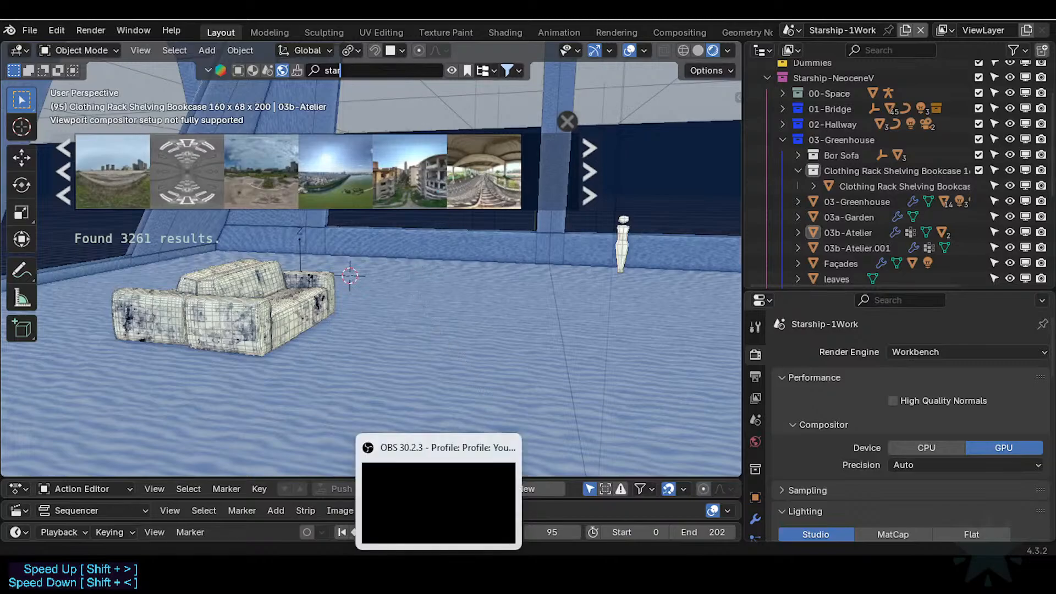
left_click(705, 513)
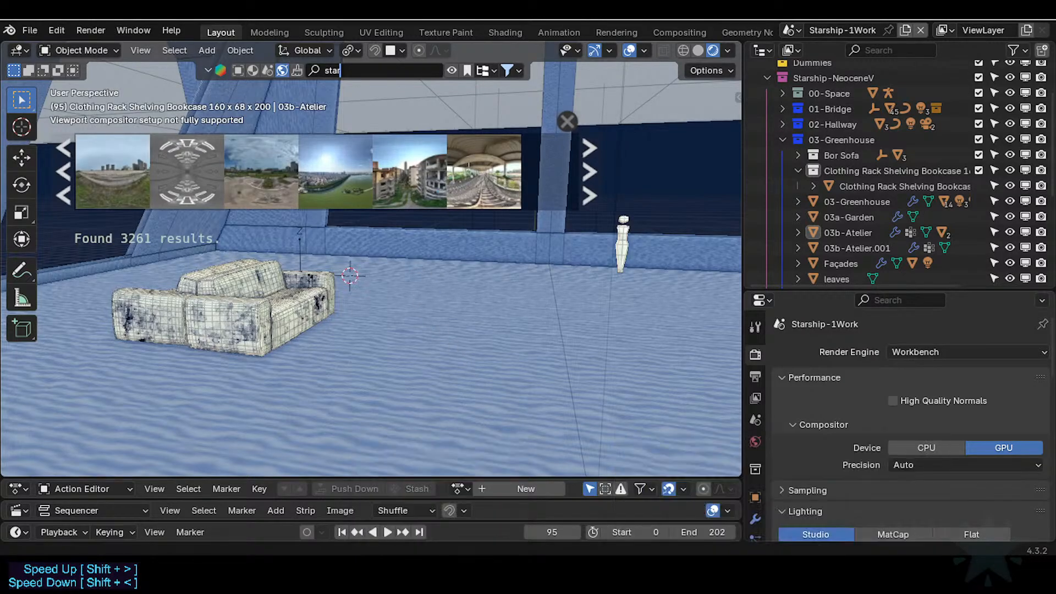
key("Escape")
middle_click_drag(423, 265, 316, 82)
Search the BlenderKit HDR assets for "stars"
left_click(350, 69)
type("stgar")
key("ctrl+a")
key("BackSpace")
type("st")
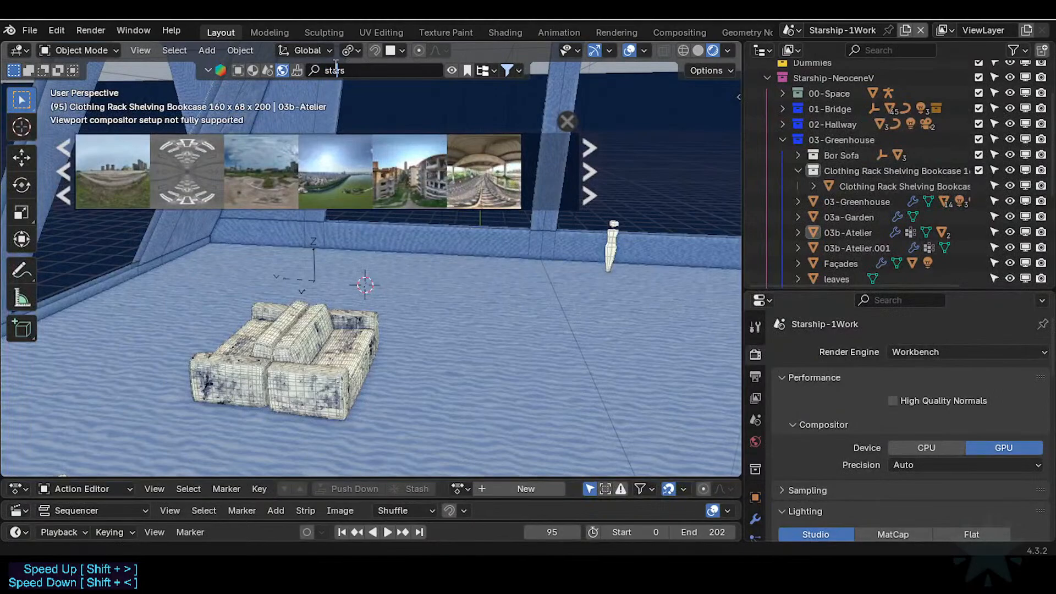
Replace the BlenderKit HDR search term with "Space" and run the search
type("Space")
key("Delete")
key("Delete")
key("Delete")
key("Delete")
key("Delete")
key("Return")
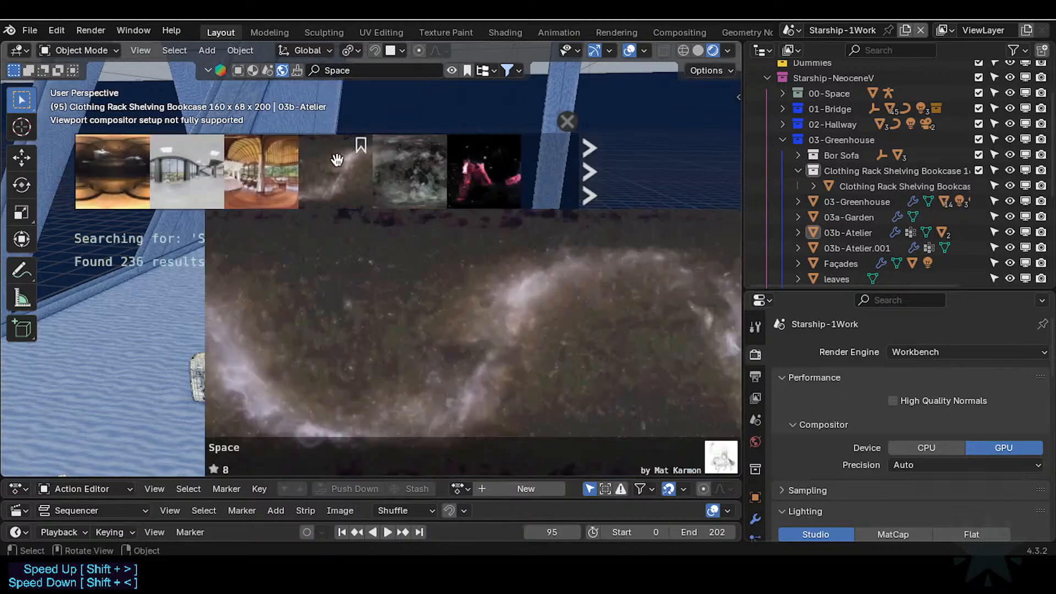
Preview the Nebula in space HDR and inspect the dark starfield HDR among the following search results
mouse_move(483, 187)
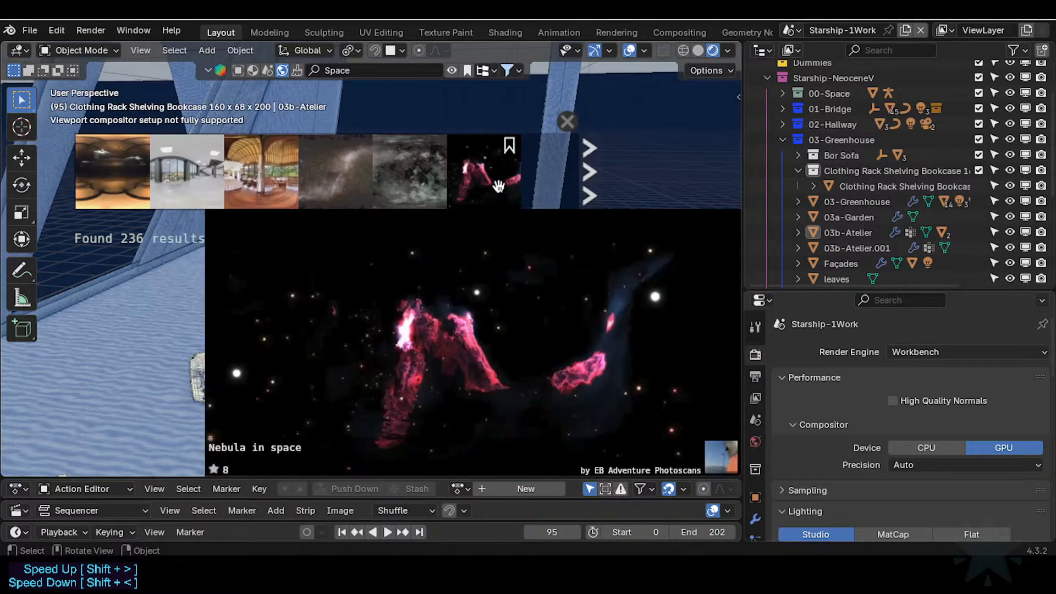
left_click(587, 185)
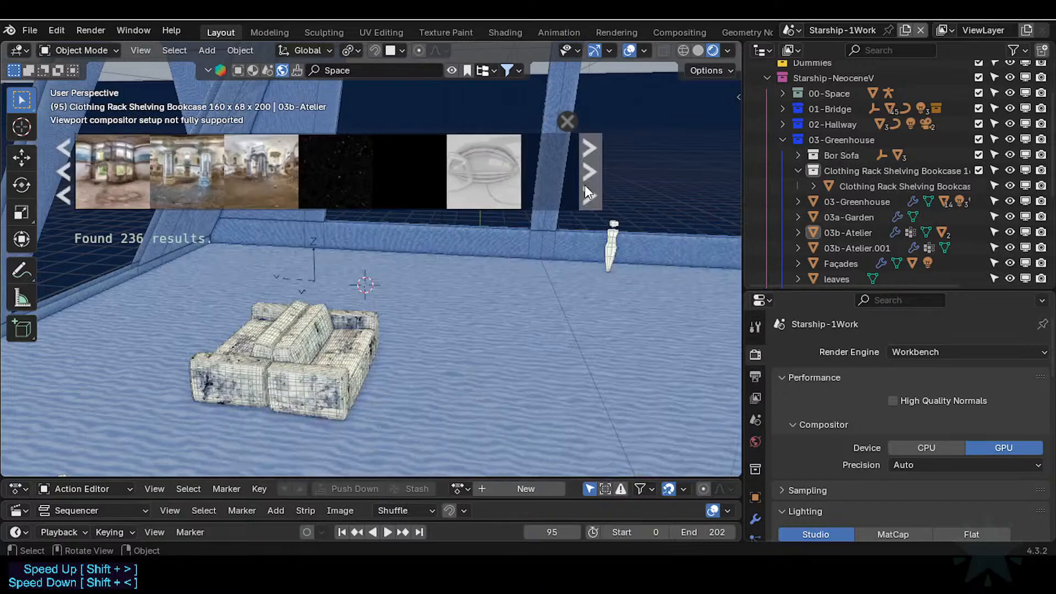
mouse_move(345, 167)
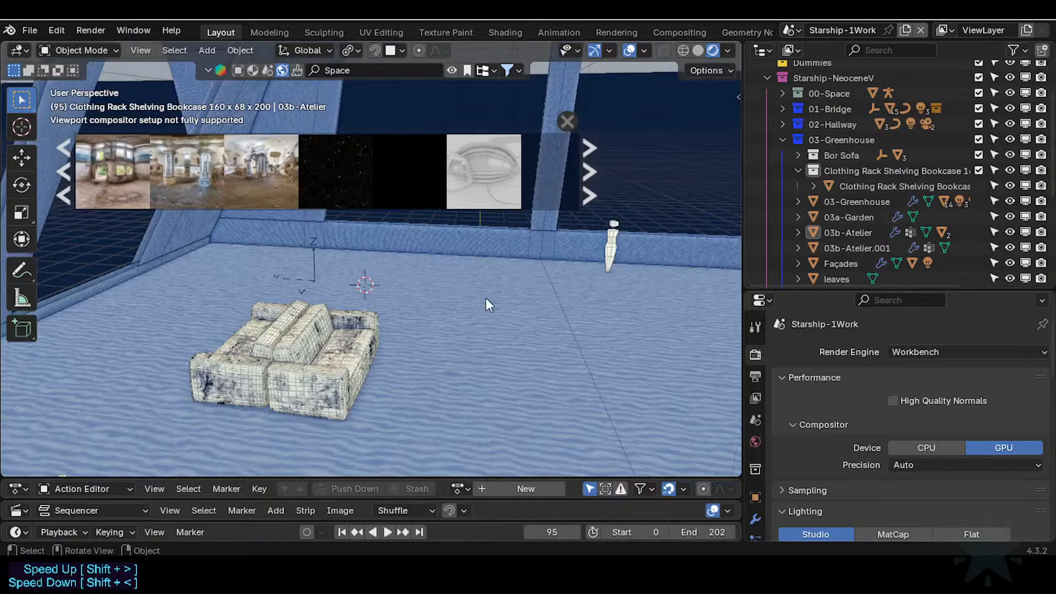
Save the Blender file and switch to the Starship-1Work.001 scene
key("ctrl+s")
left_click(787, 30)
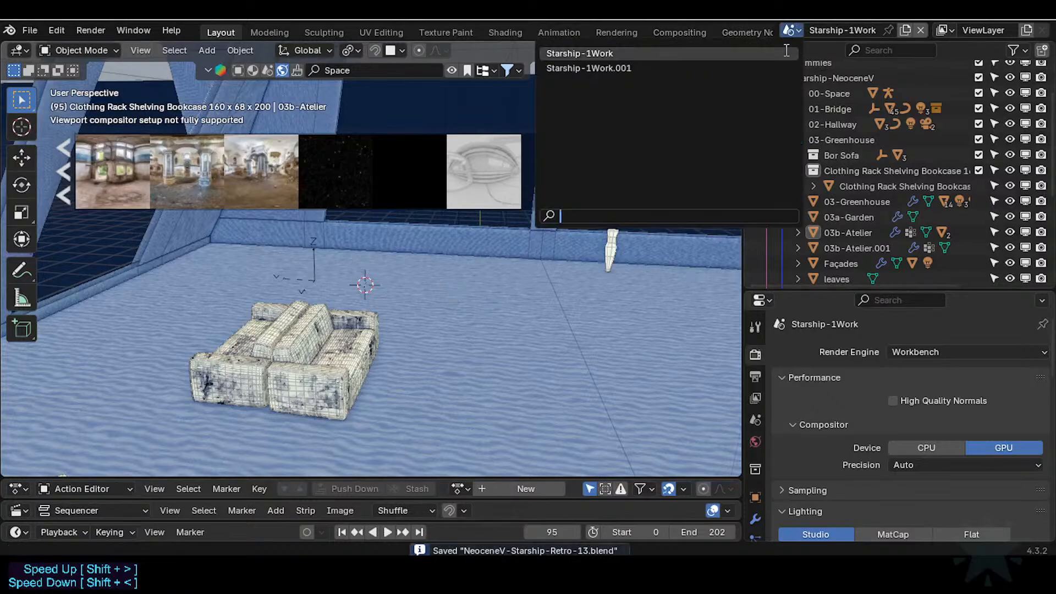
left_click(572, 68)
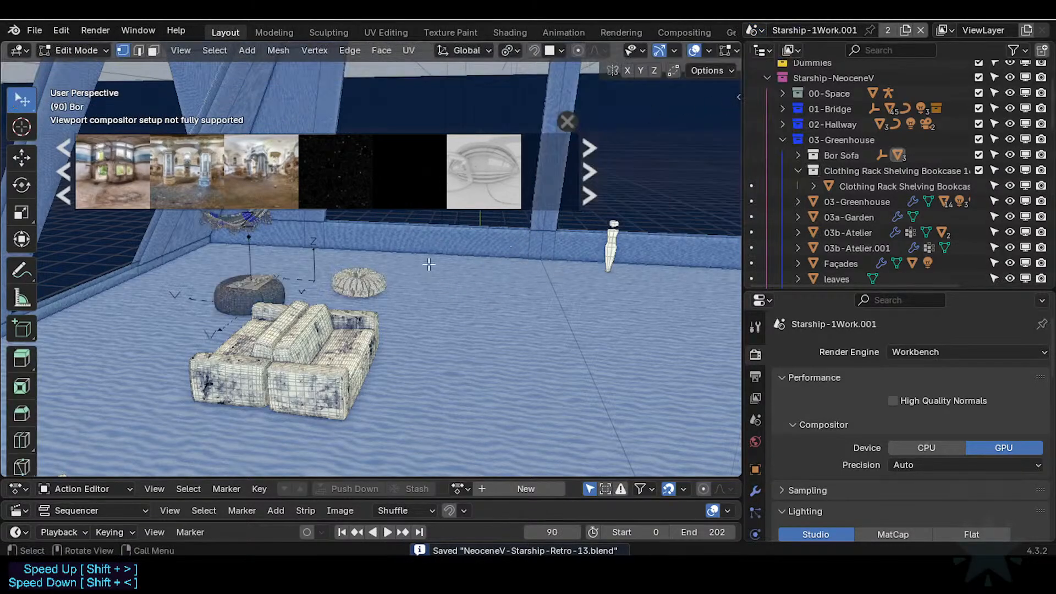
Switch to Object Mode and delete the 5 ARTCO underwood-nature ground object from the upper floor
key("shift+grave")
key("w")
key("w")
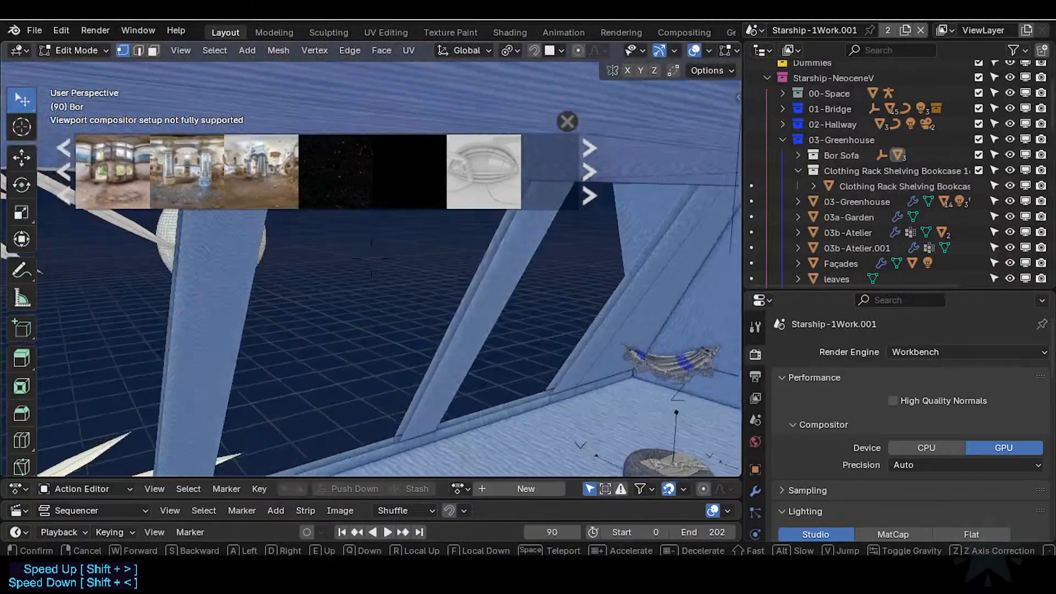
key("e")
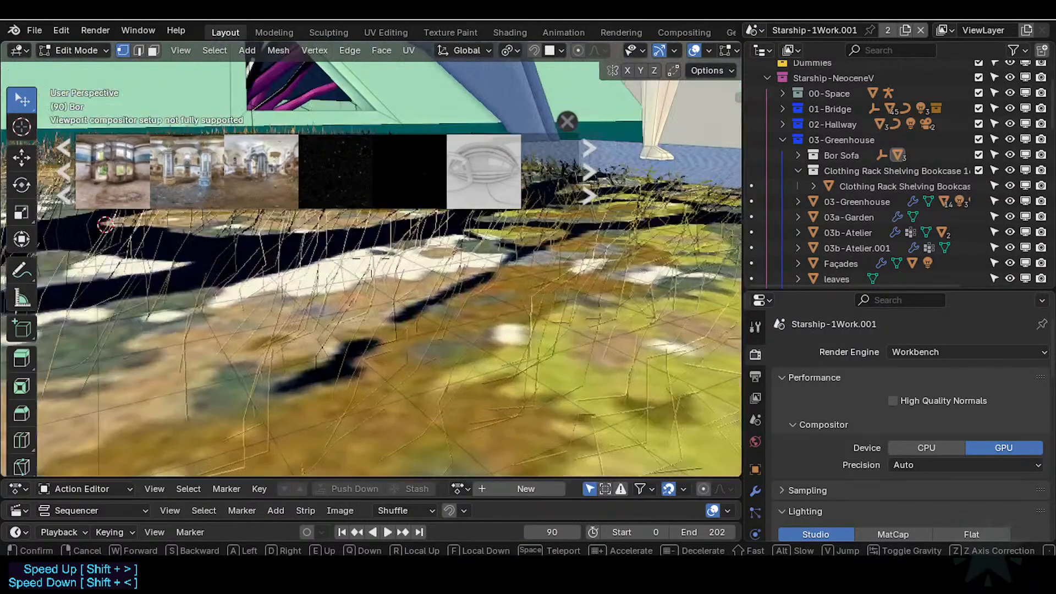
key("s")
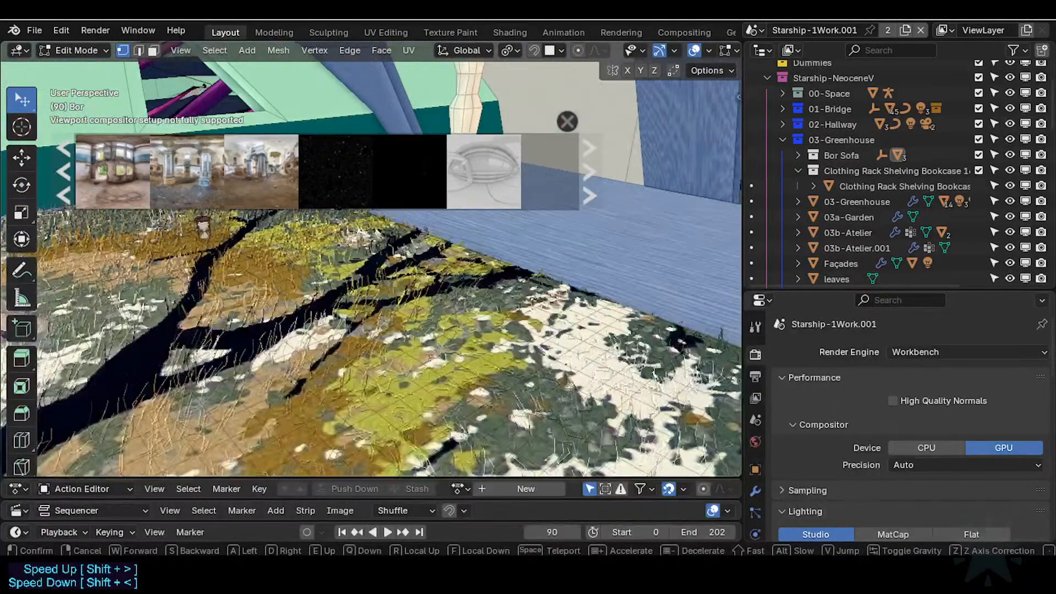
left_click(428, 264)
key("ctrl+Tab")
left_click(292, 257)
key("x")
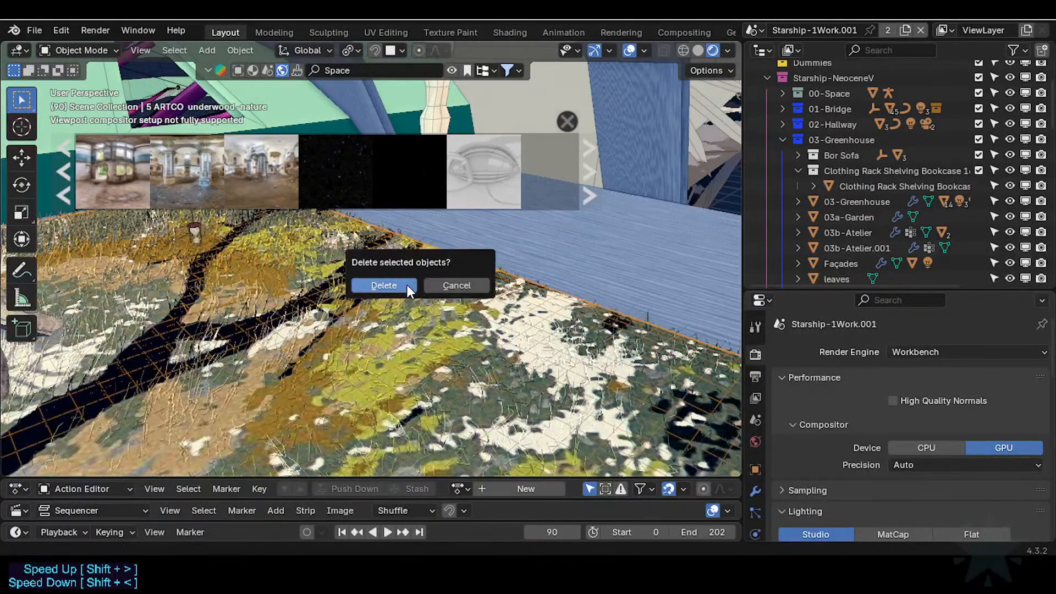
left_click(407, 285)
Delete the Bed 4 object from the upper floor
key("shift+grave")
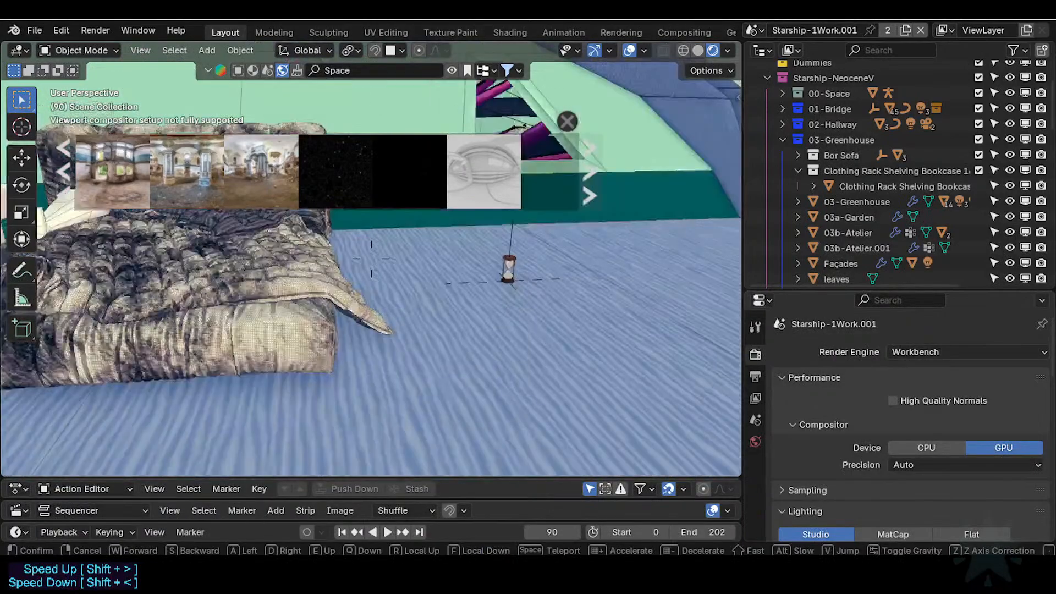
left_click(379, 309)
left_click(308, 291)
key("x")
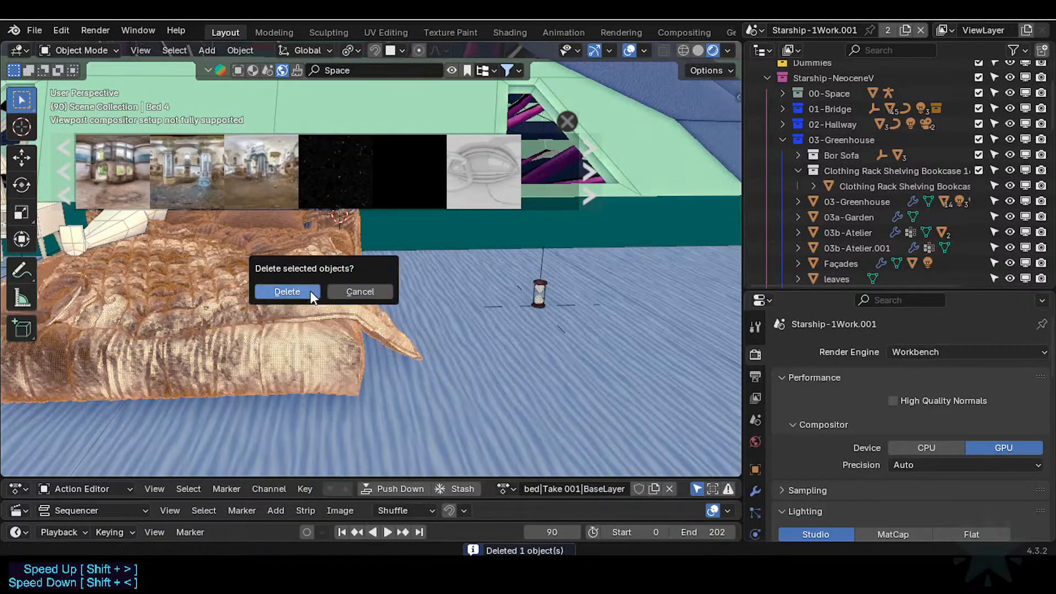
left_click(310, 292)
Set the 3D viewport to solid shading
key("shift+grave")
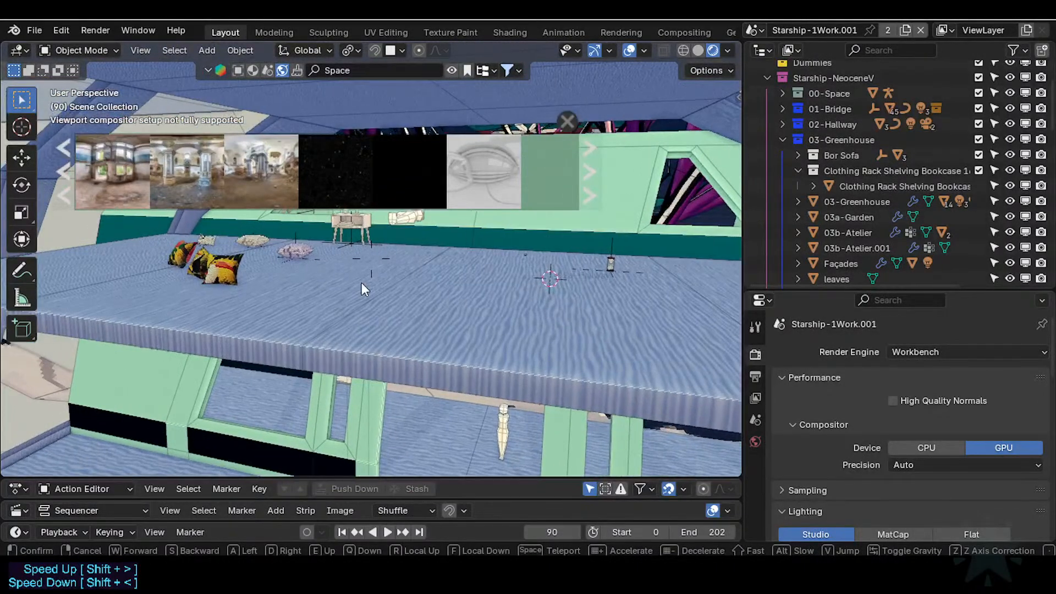
left_click(372, 259)
left_click(697, 51)
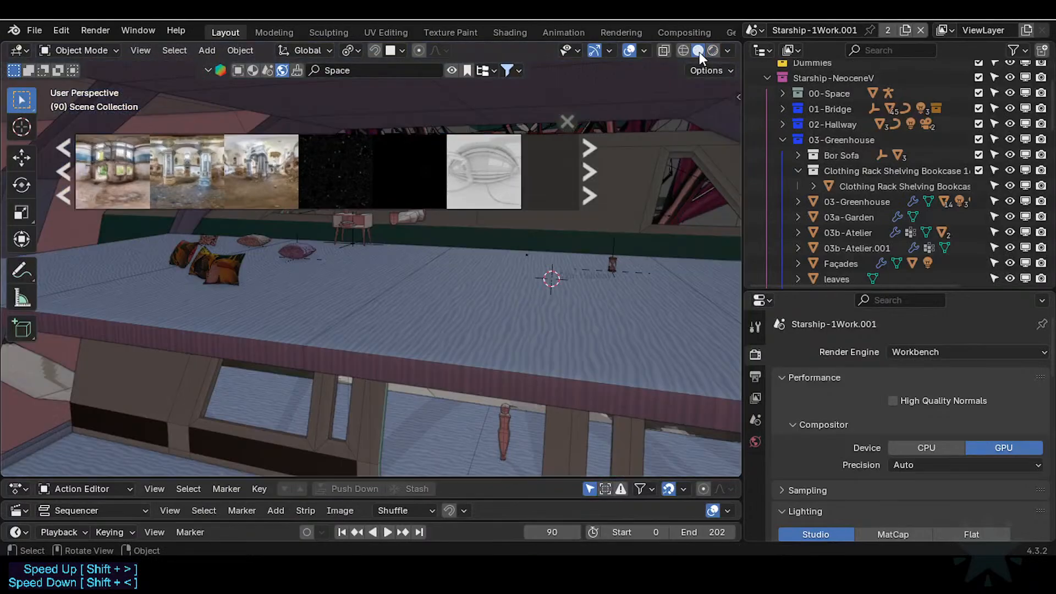
Delete the group of patterned cushions from the upper floor
key("shift+grave")
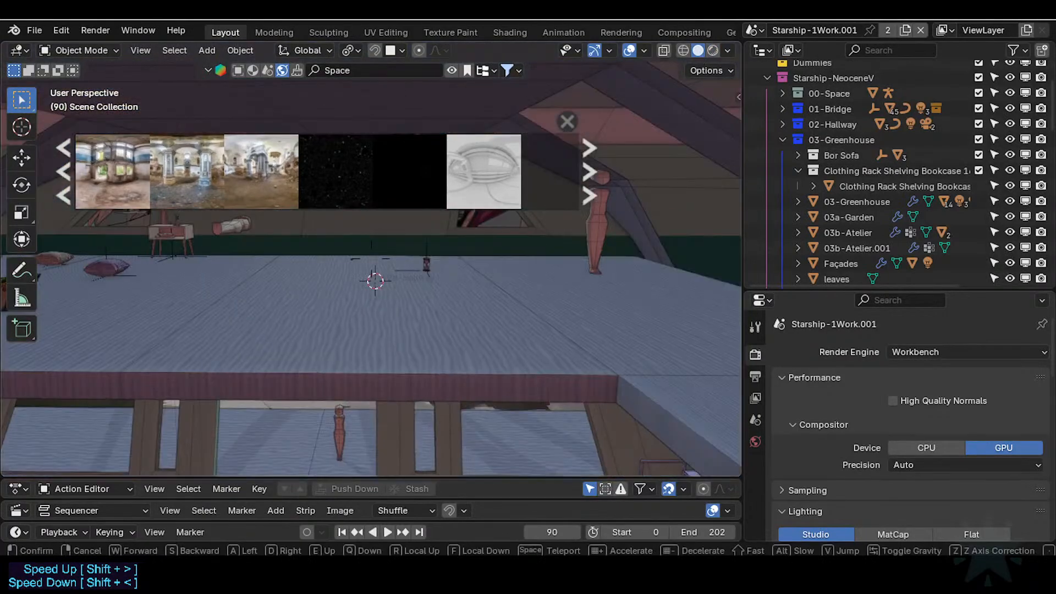
left_click(478, 326)
left_click(490, 242)
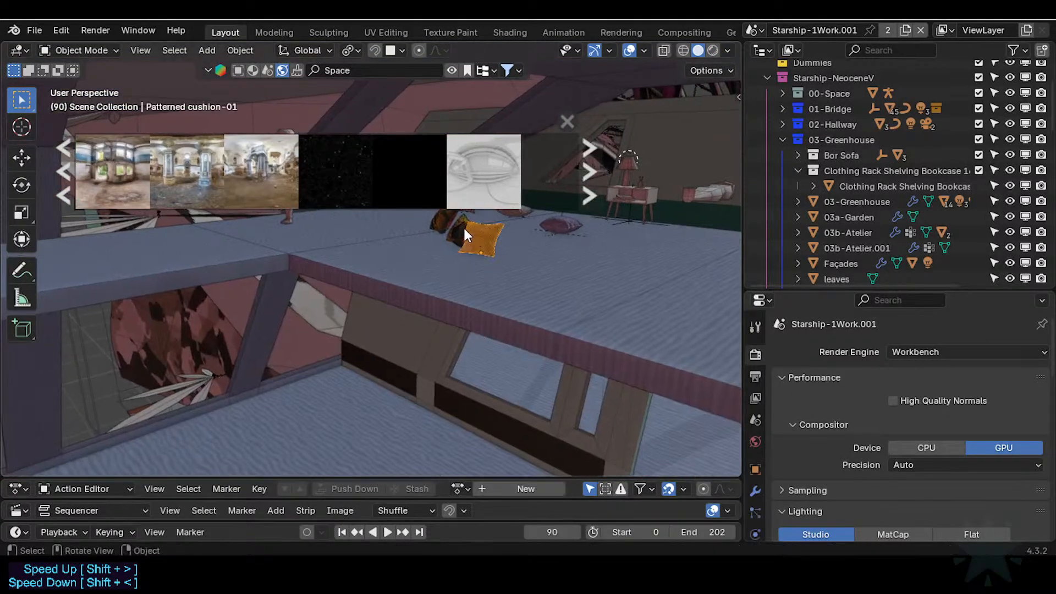
key("x")
left_click(424, 220)
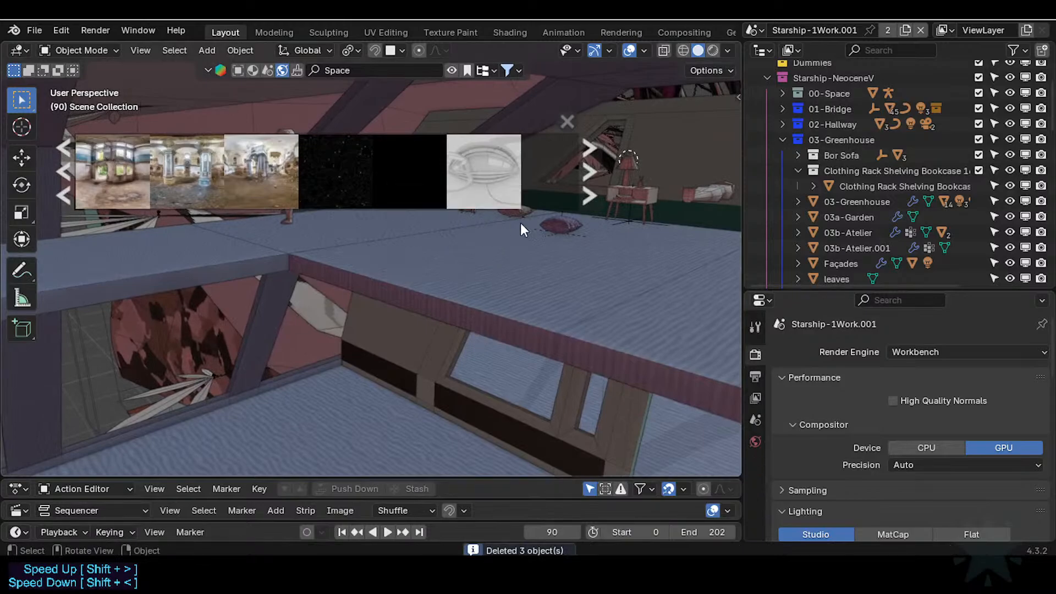
Delete the bedside table by the upper floor's back wall together with its leftover part
key("shift+grave")
key("w")
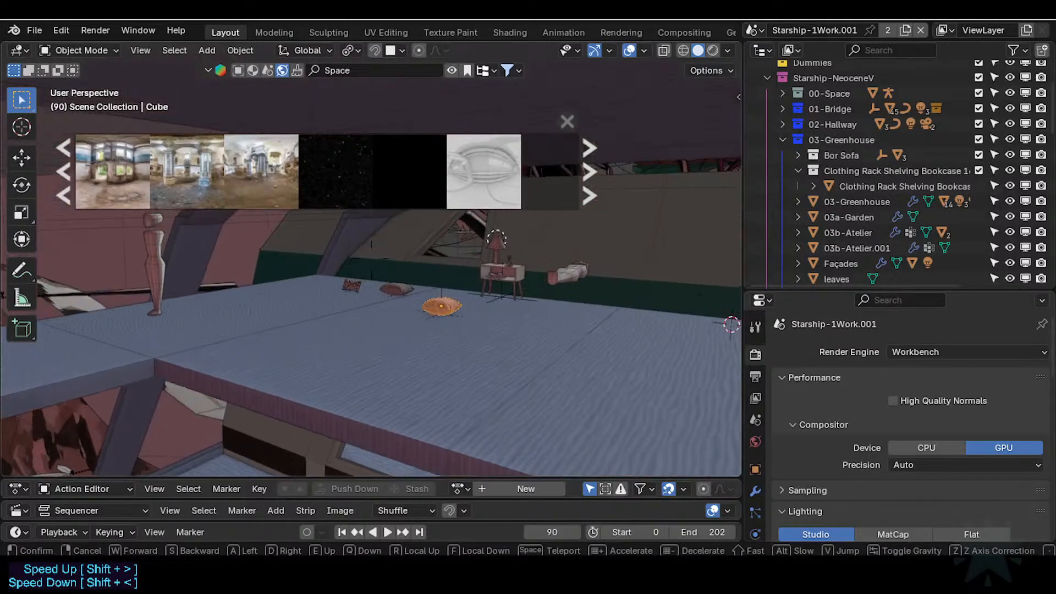
left_click(586, 266)
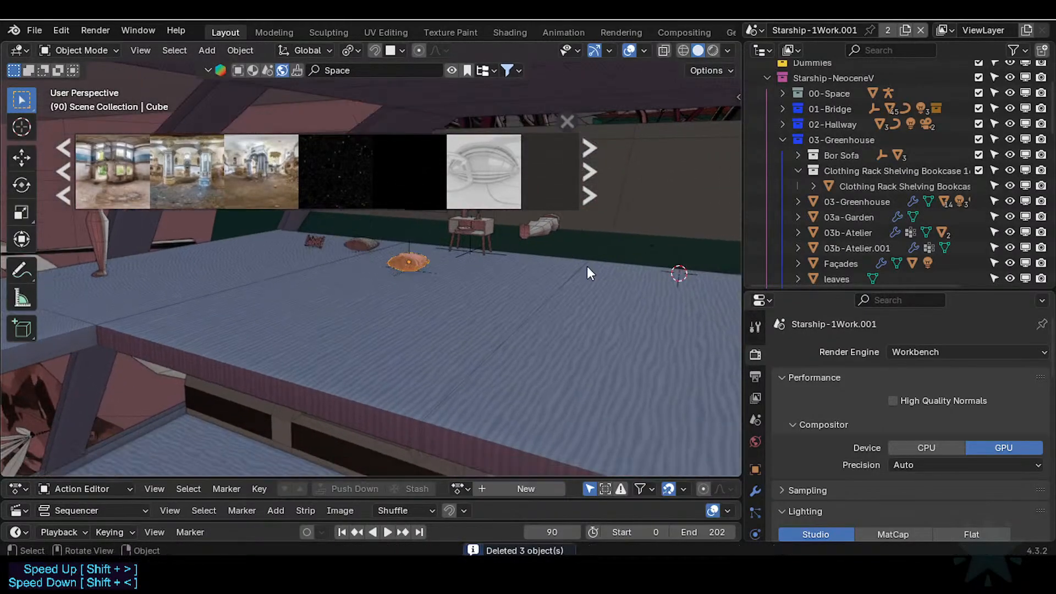
left_click(474, 231)
key("x")
left_click(477, 230)
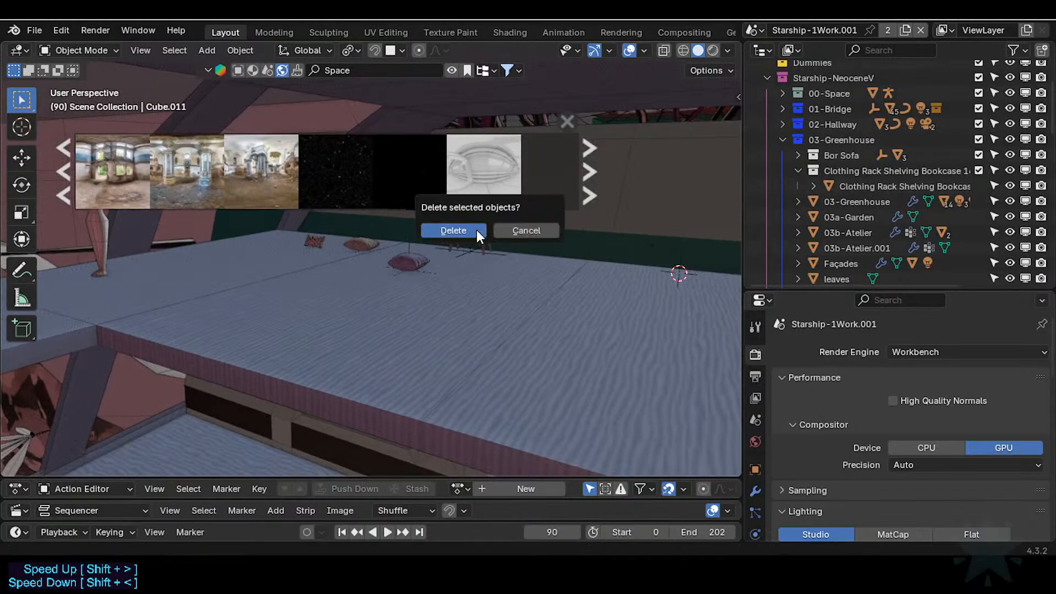
left_click(472, 251)
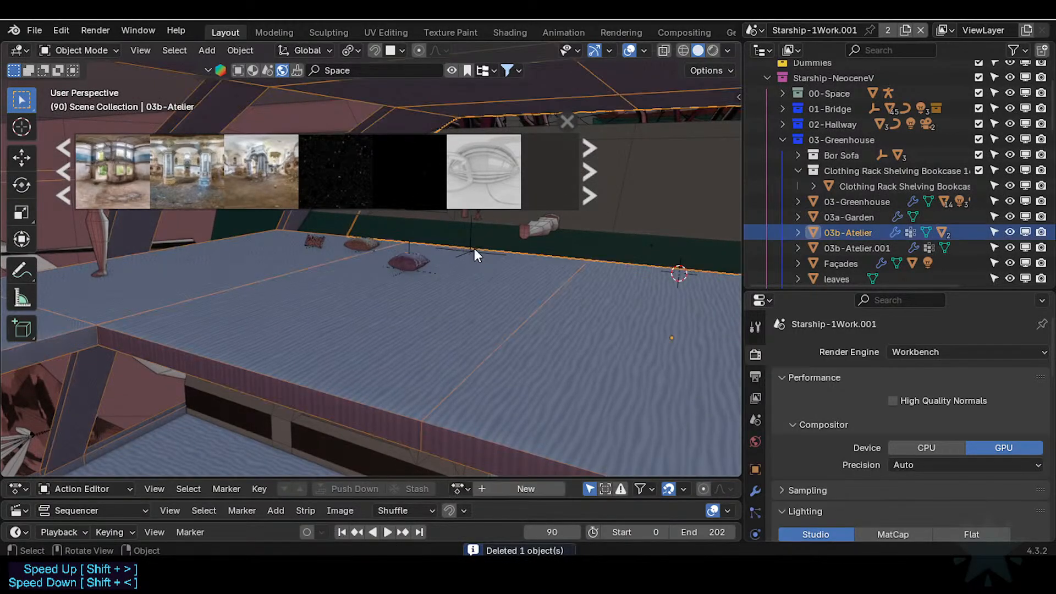
left_click(471, 249)
key("x")
left_click(454, 251)
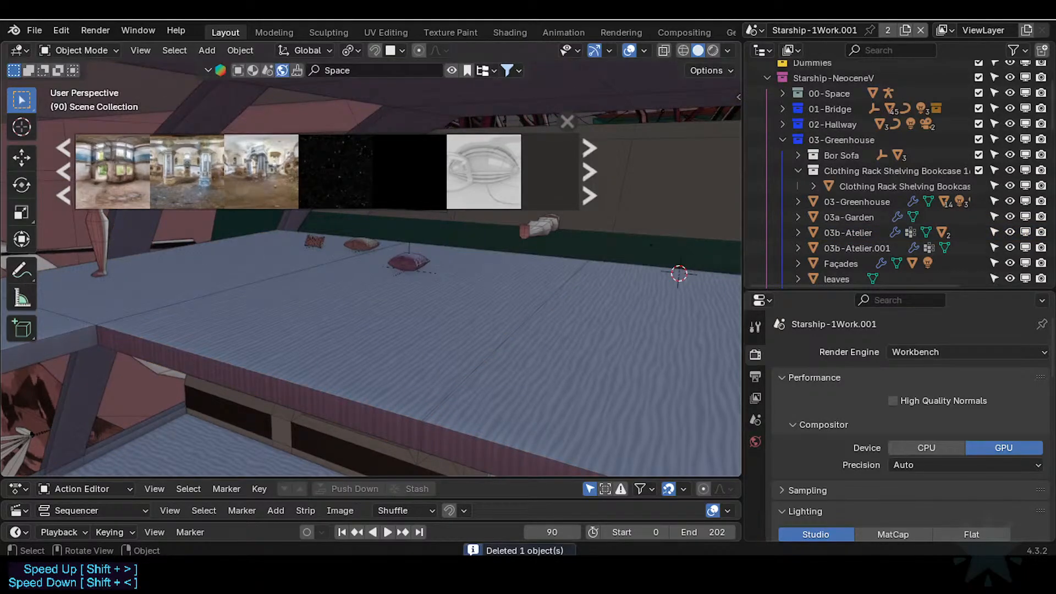
Delete the Hammock hanging in the corner beyond the sofa and poufs
key("shift+grave")
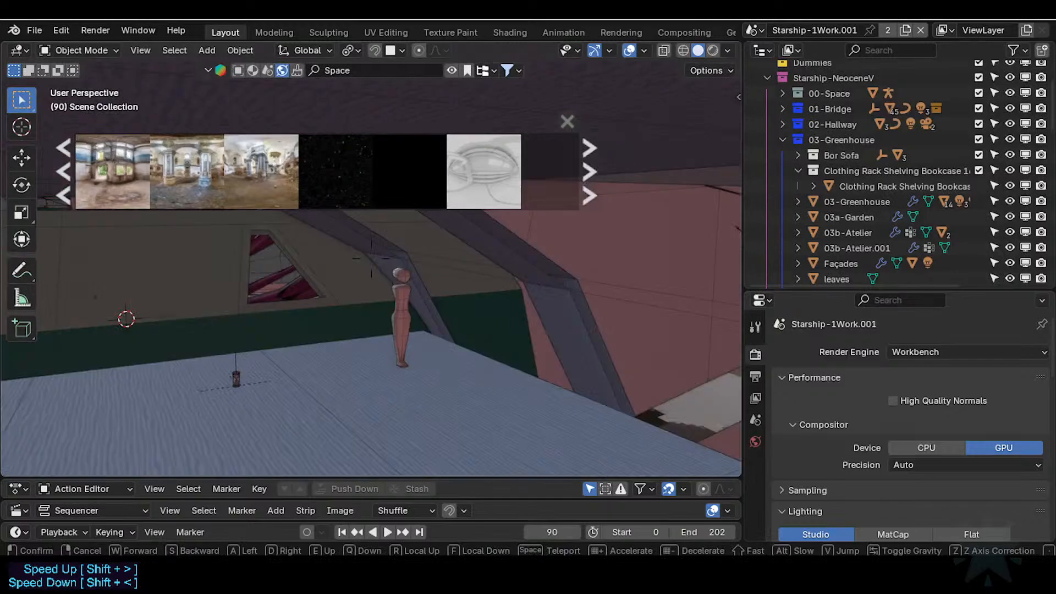
key("w")
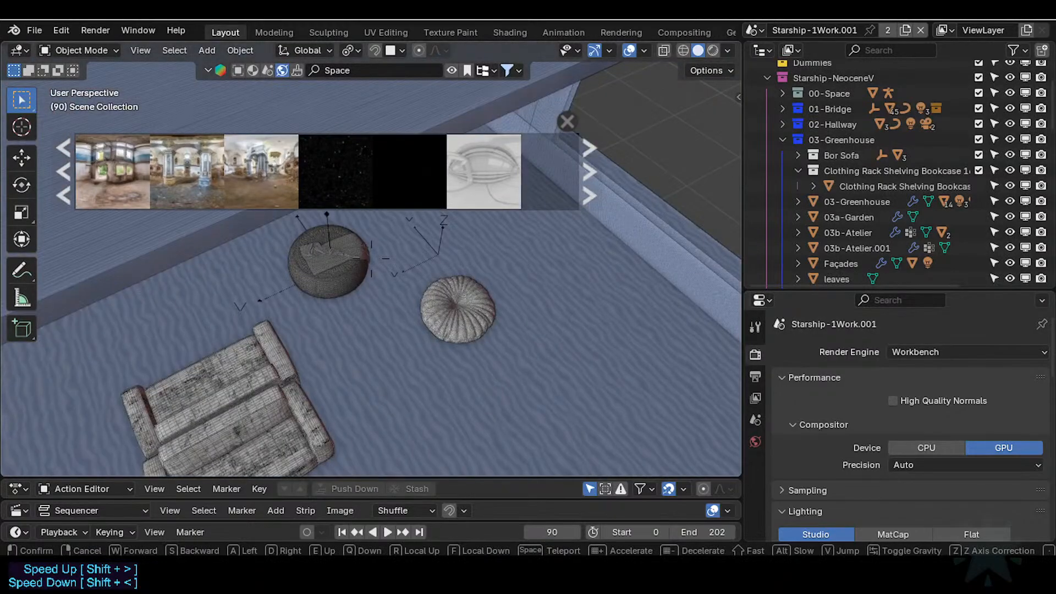
left_click(437, 227)
key("shift+grave")
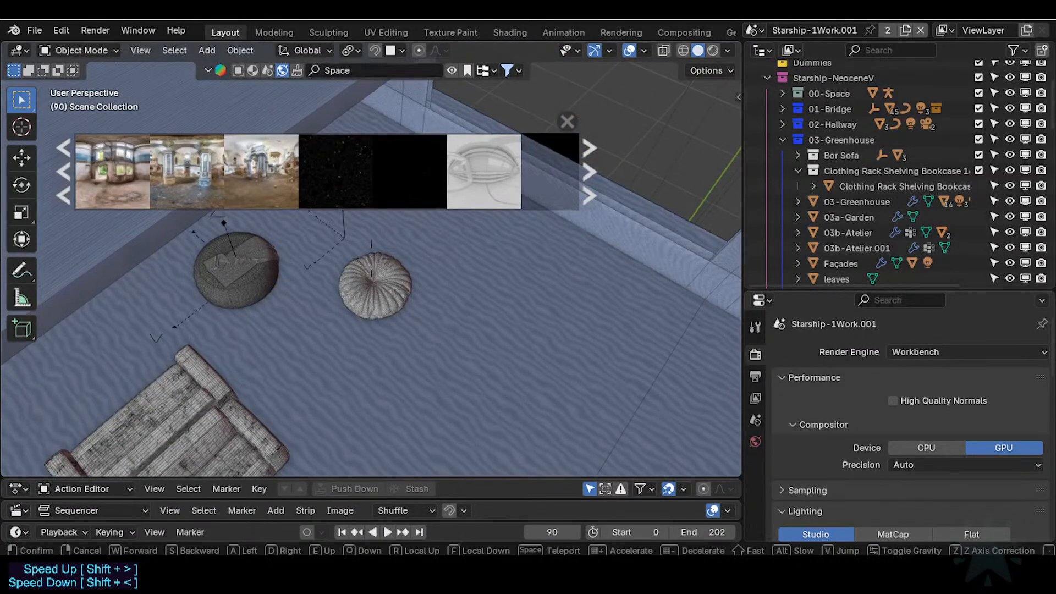
left_click(341, 248)
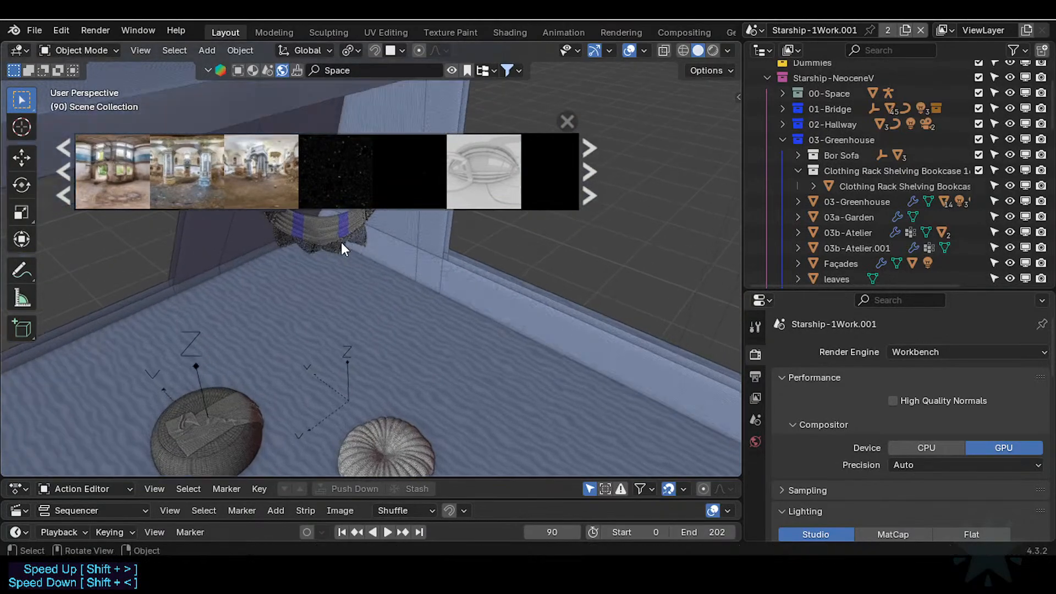
left_click(341, 247)
key("x")
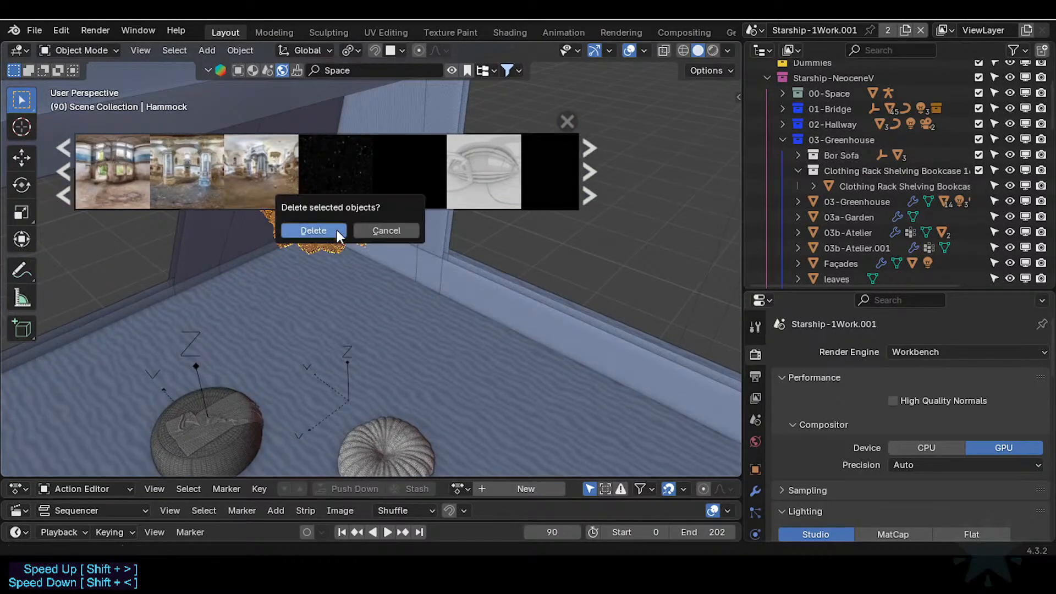
left_click(336, 230)
Select the small hourglass on the upper floor and check the object type selectability and visibility options
key("shift+grave")
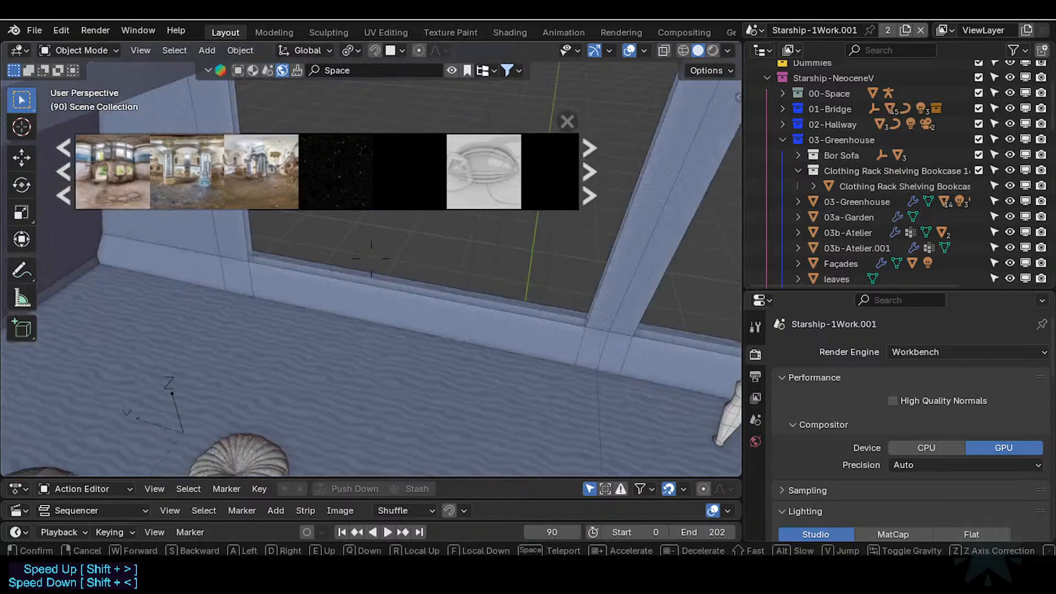
key("w")
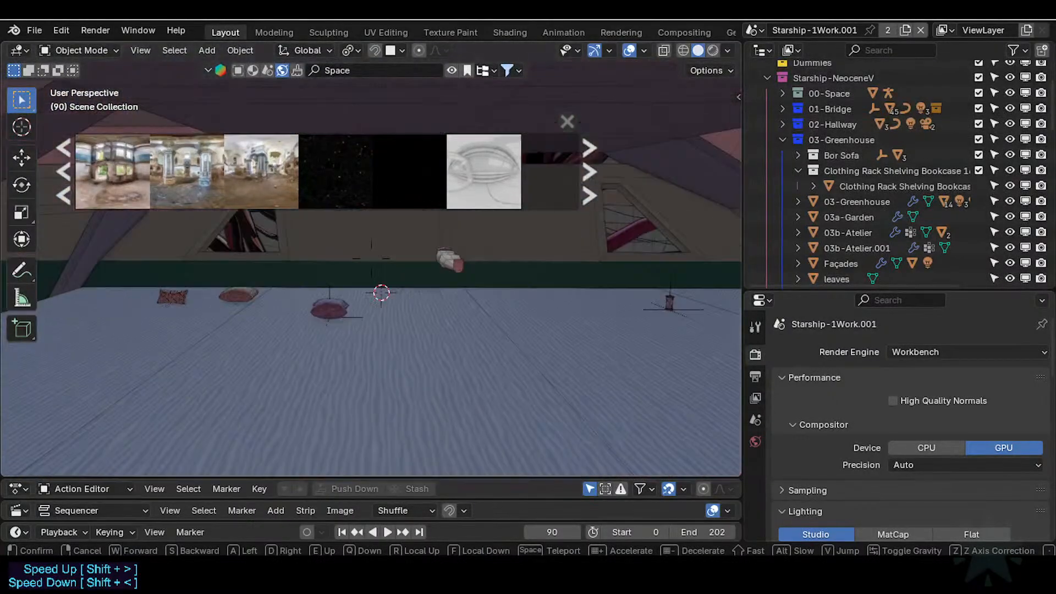
left_click(460, 321)
left_click(238, 320)
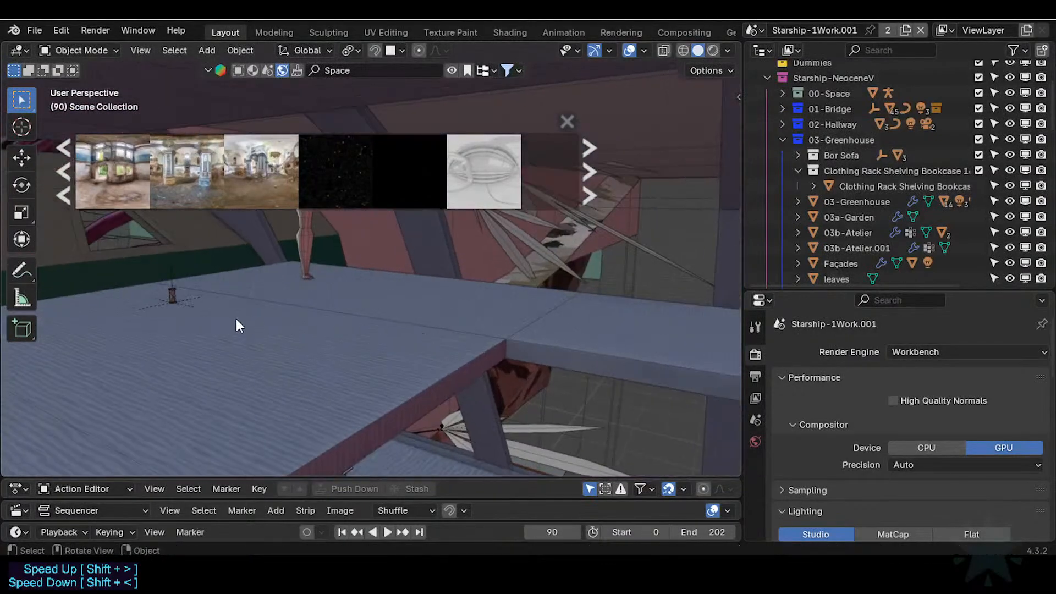
left_click(177, 293)
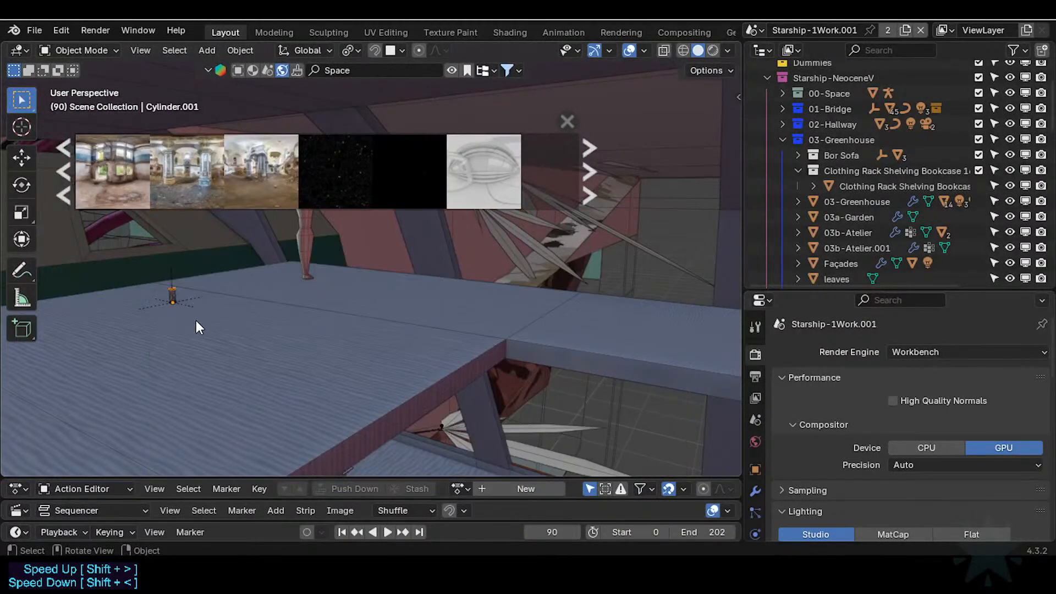
left_click(173, 296)
left_click(572, 46)
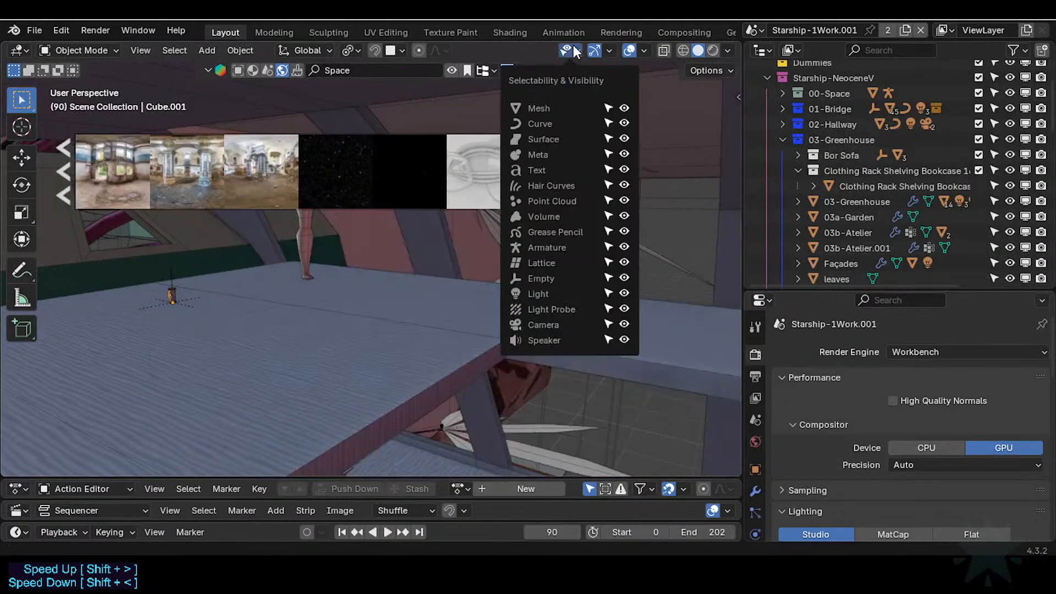
Return the view to the sofa and poufs and save the Blender file
key("shift+grave")
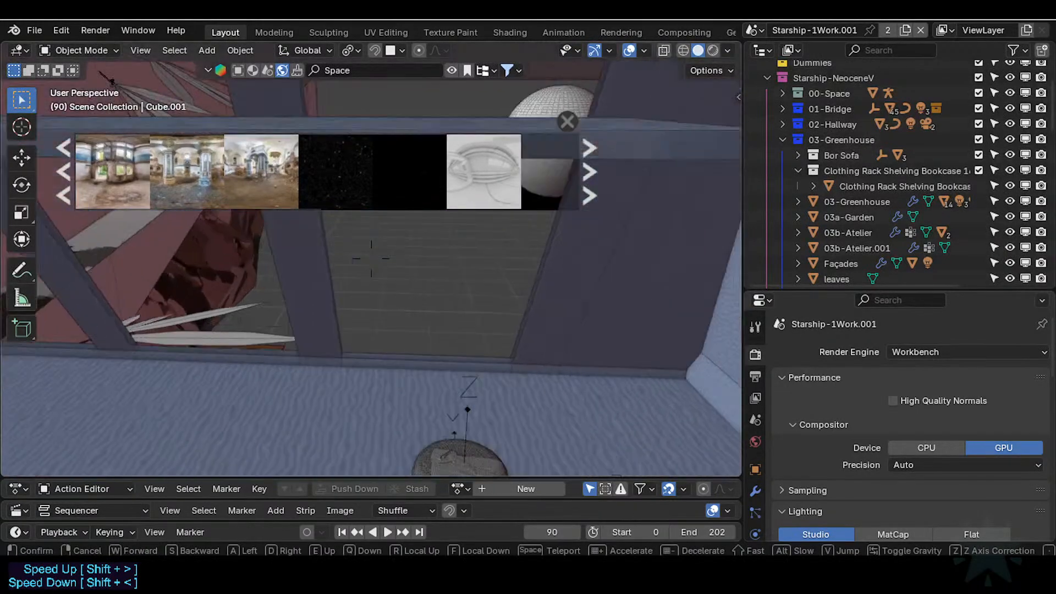
left_click(464, 363)
key("ctrl+s")
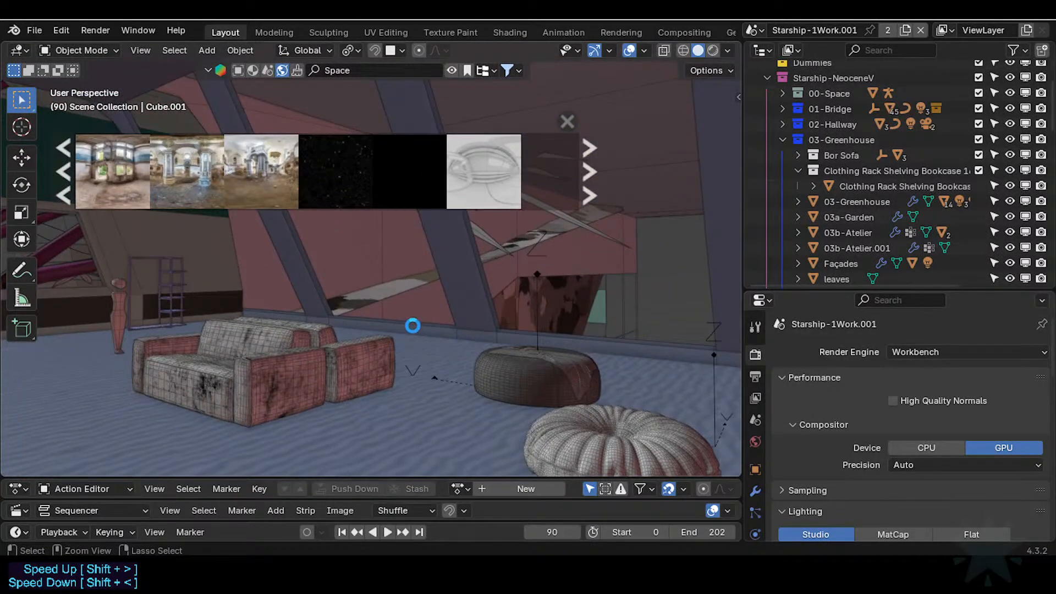
Add the Deep Dark Space with Stars HDR to the scene, downloading it at 4096 resolution
mouse_move(340, 169)
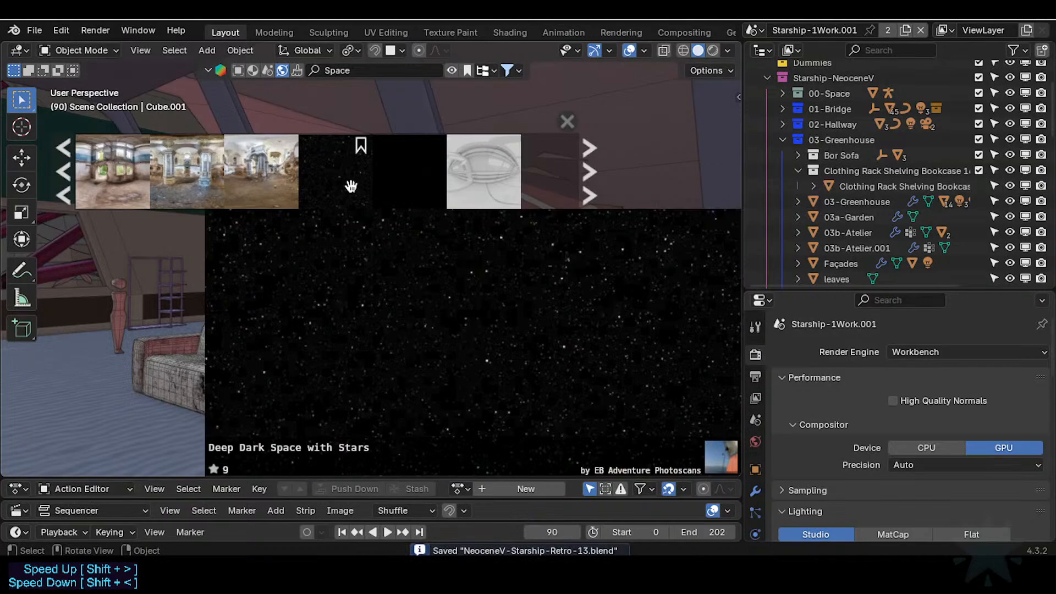
left_click_drag(351, 185, 378, 309)
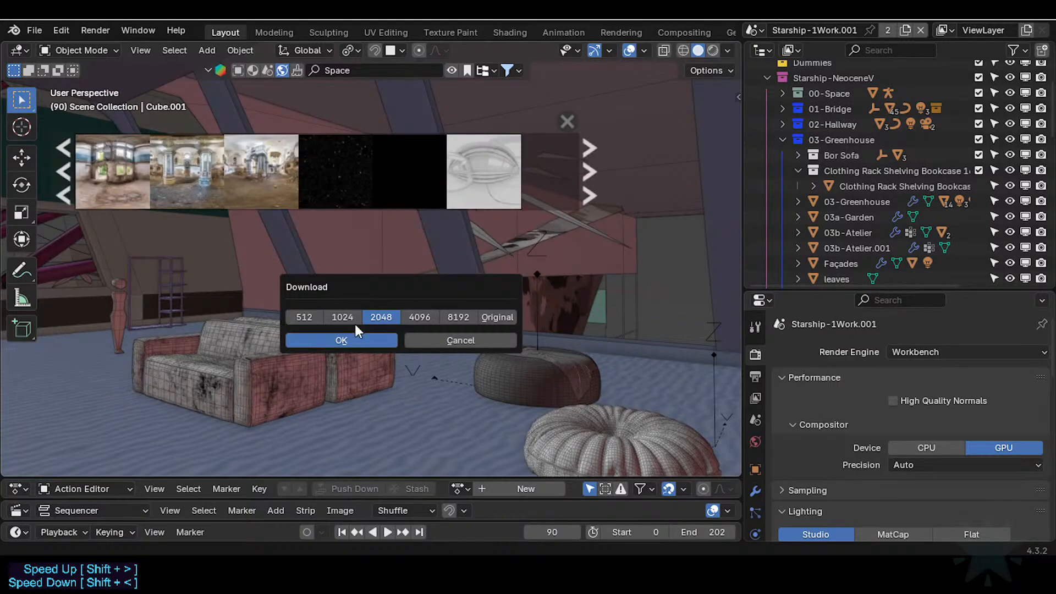
left_click(420, 317)
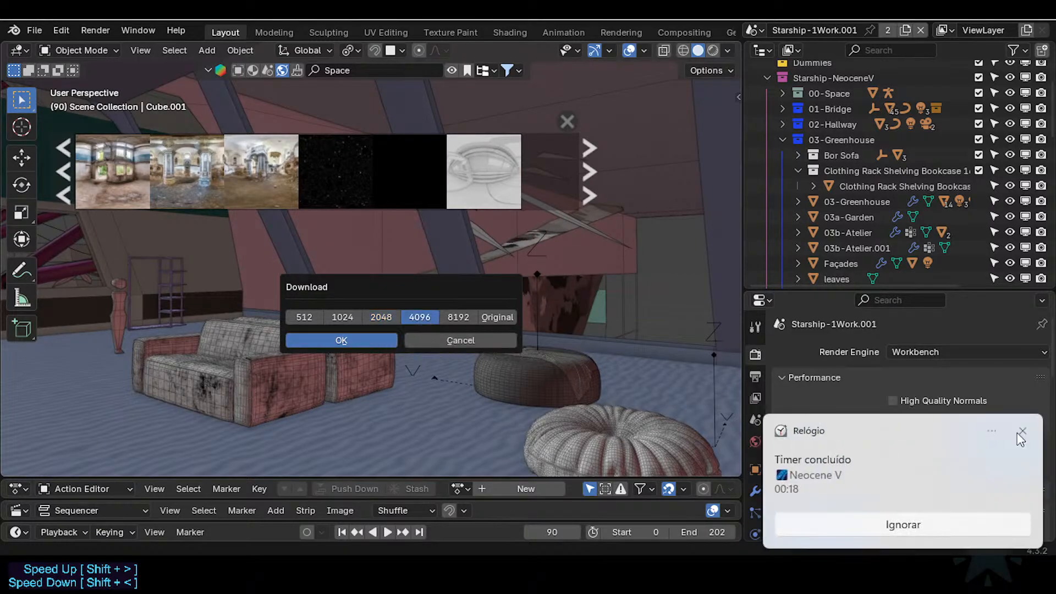
left_click(1022, 430)
left_click(337, 340)
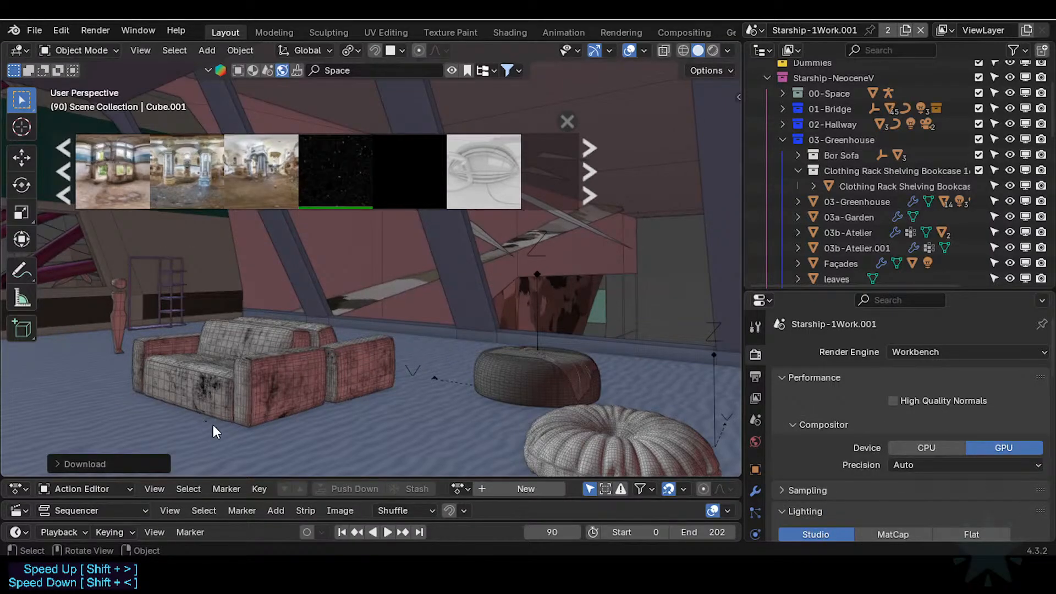
Check the HDR's download resolution settings and switch to the Shading workspace
left_click(87, 462)
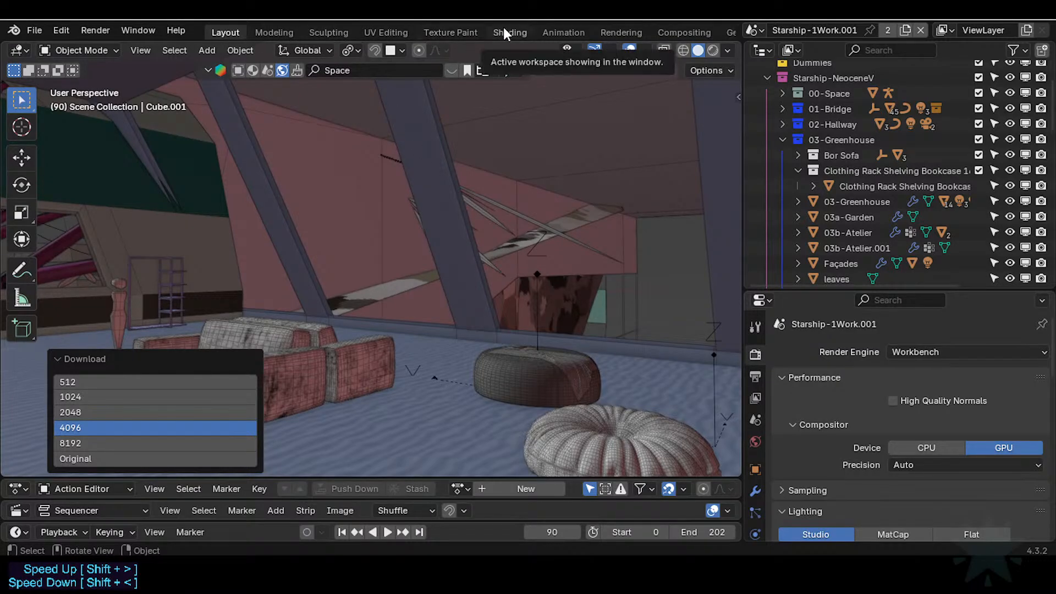
left_click(60, 359)
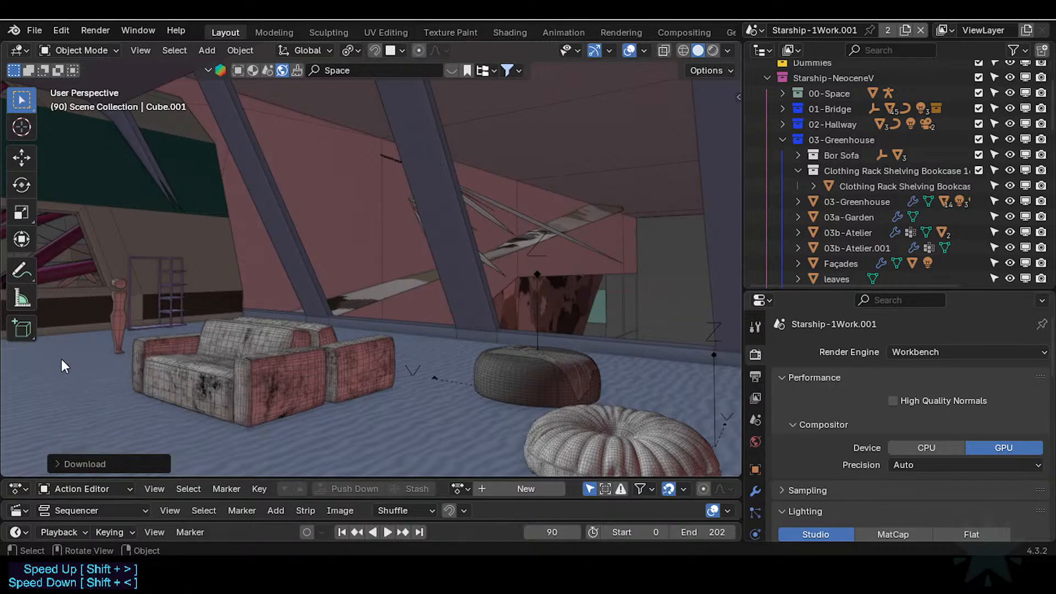
left_click(509, 32)
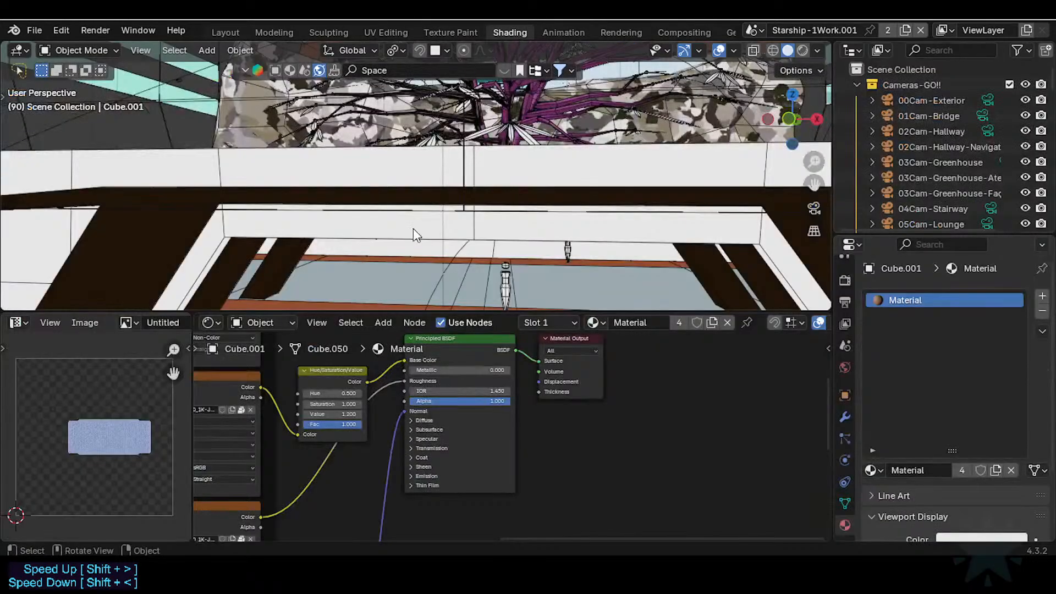
Enlarge the shader editor and examine the mapping, texture and Principled BSDF nodes of the selected object's material
left_click_drag(368, 312, 363, 188)
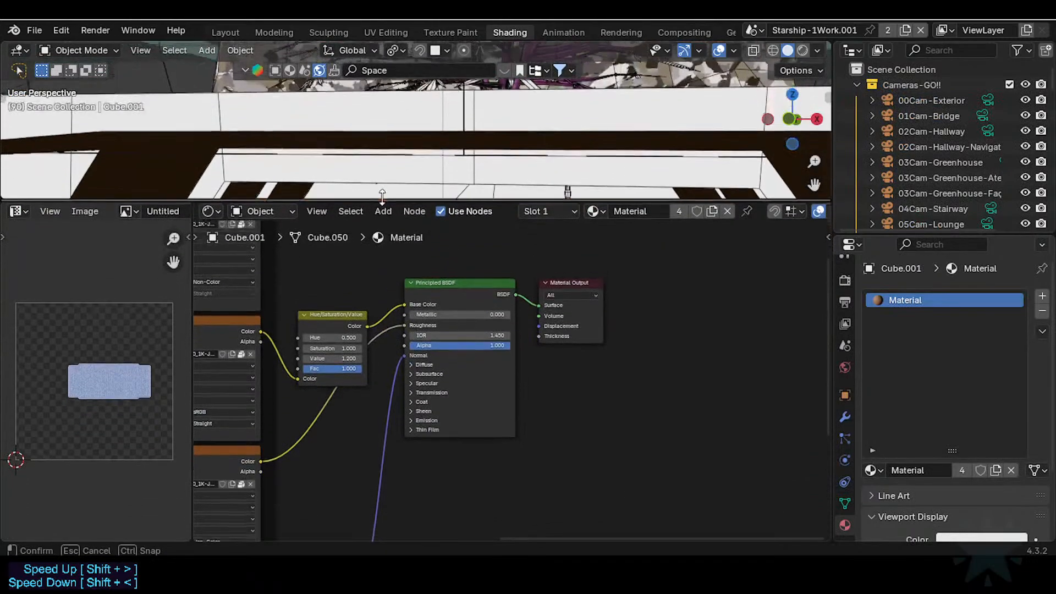
scroll(351, 318, "down", 4)
scroll(358, 345, "down", 1)
middle_click_drag(563, 318, 625, 318)
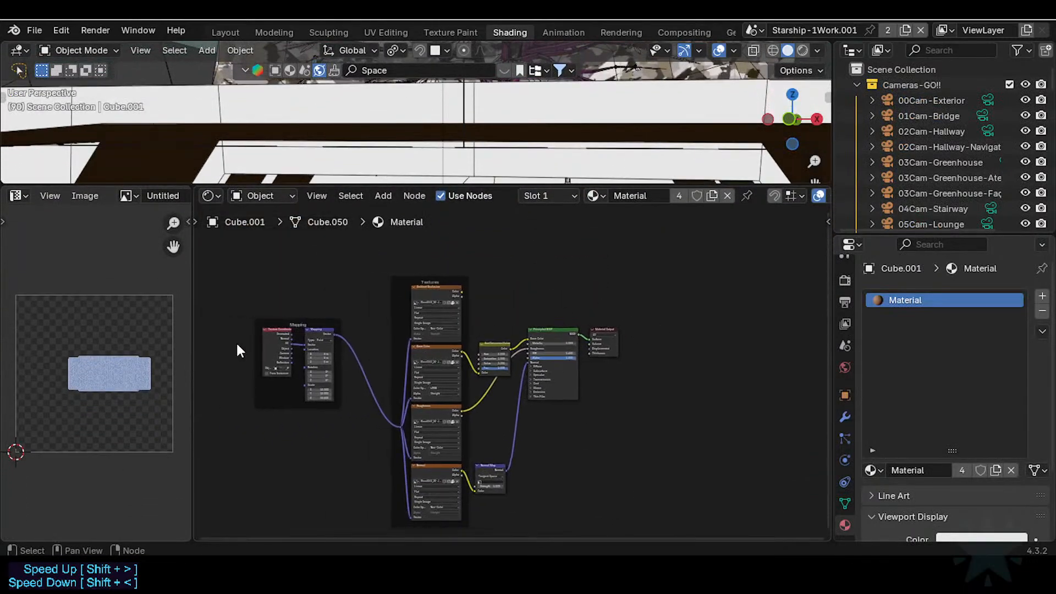
scroll(236, 342, "up", 7)
middle_click_drag(298, 352, 510, 361)
scroll(505, 384, "up", 2)
scroll(420, 373, "down", 2)
scroll(417, 376, "down", 3)
scroll(504, 357, "up", 5)
middle_click_drag(573, 429, 502, 391)
scroll(503, 391, "down", 4)
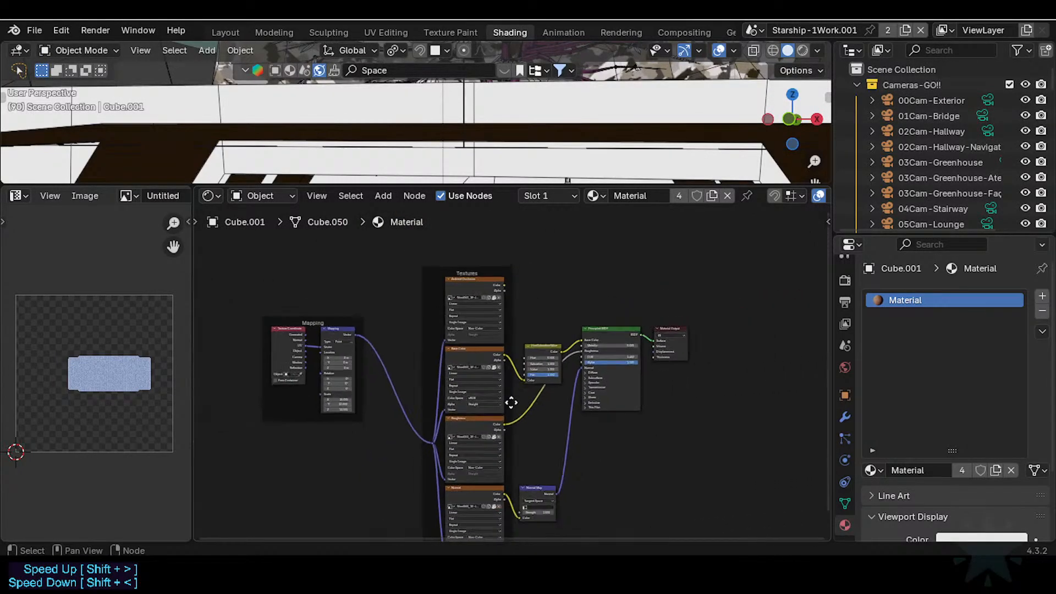
Switch the shader editor to the World nodes and inspect the Deep Dark Space with Stars environment setup
left_click(238, 196)
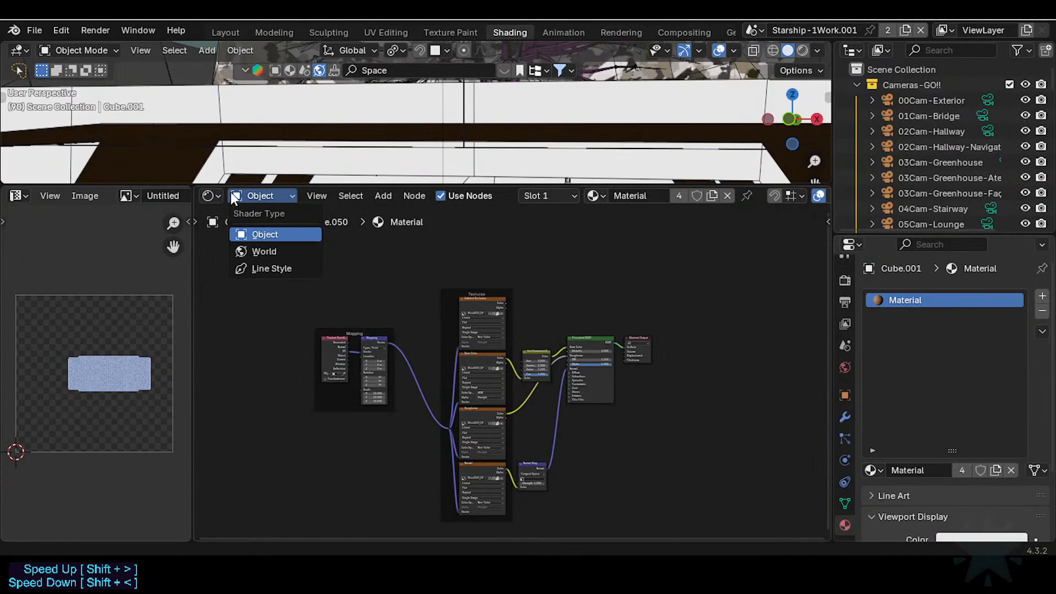
left_click(245, 252)
scroll(441, 353, "up", 4)
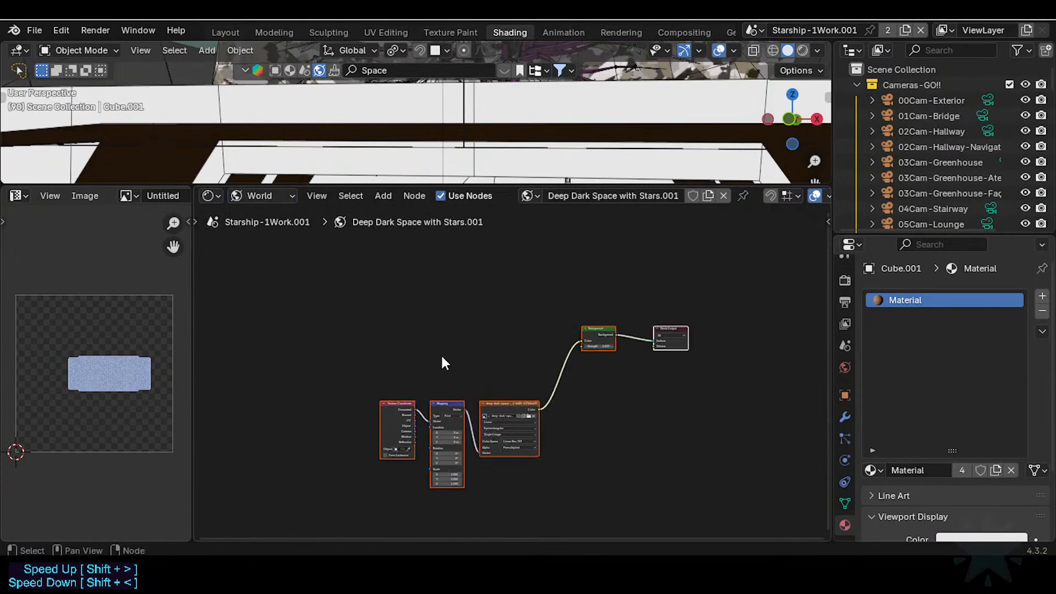
scroll(417, 322, "up", 2)
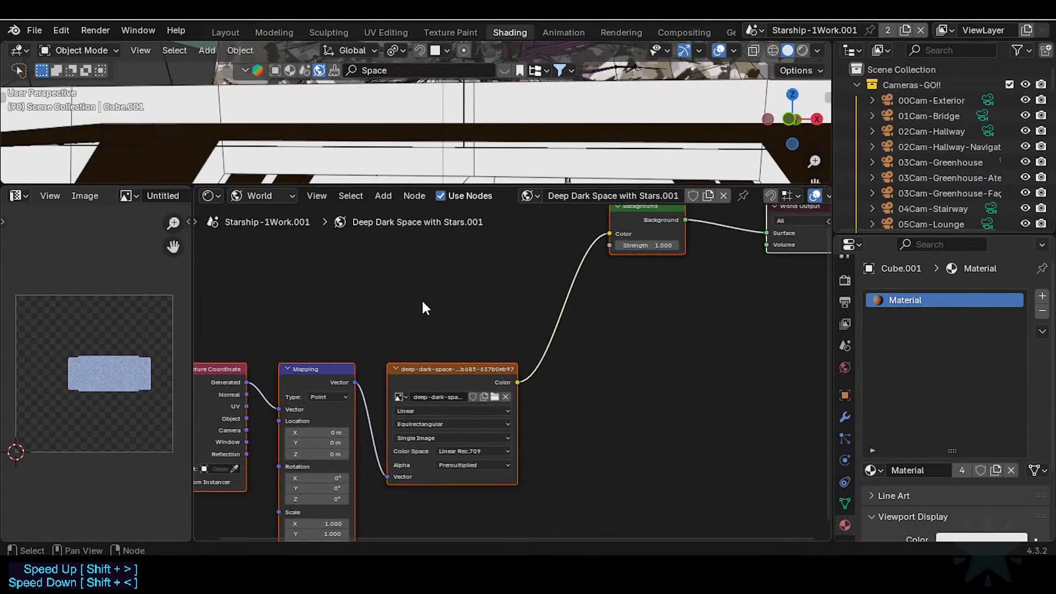
scroll(423, 305, "down", 4)
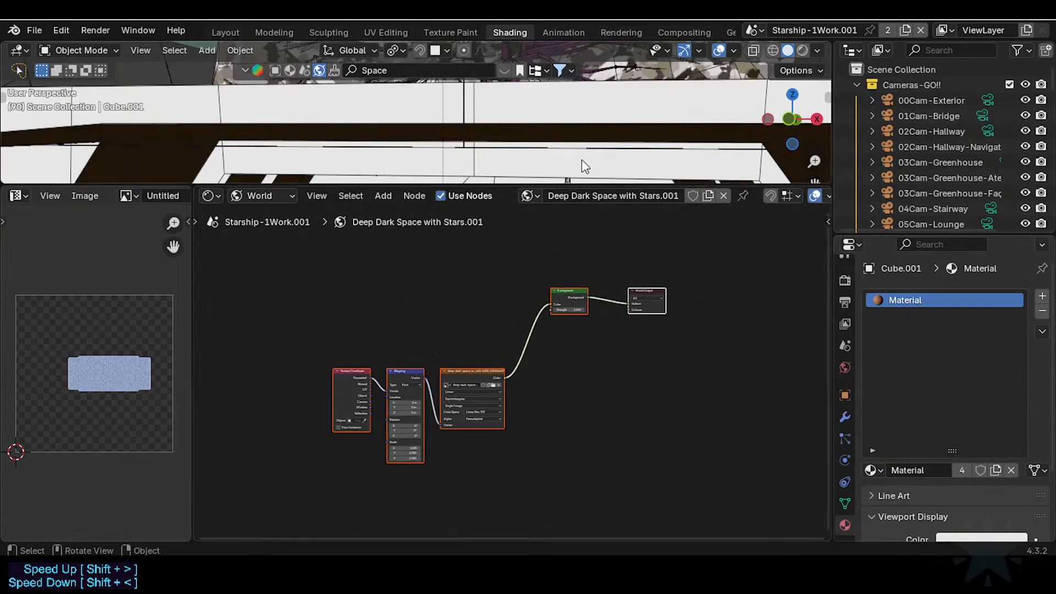
Enlarge the 3D viewport again and switch it to Rendered shading
left_click_drag(555, 186, 554, 306)
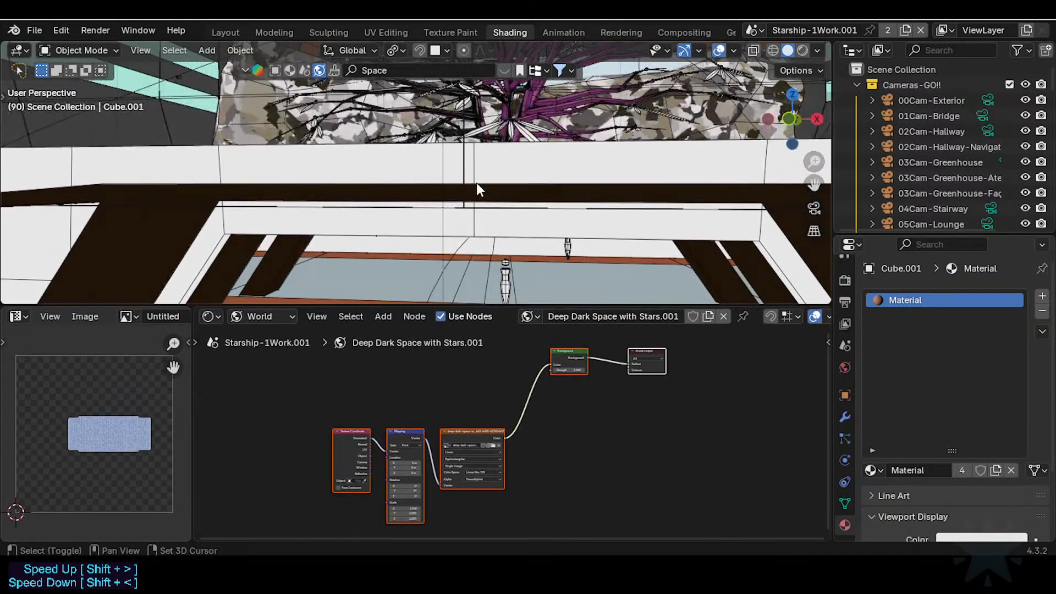
key("shift+grave")
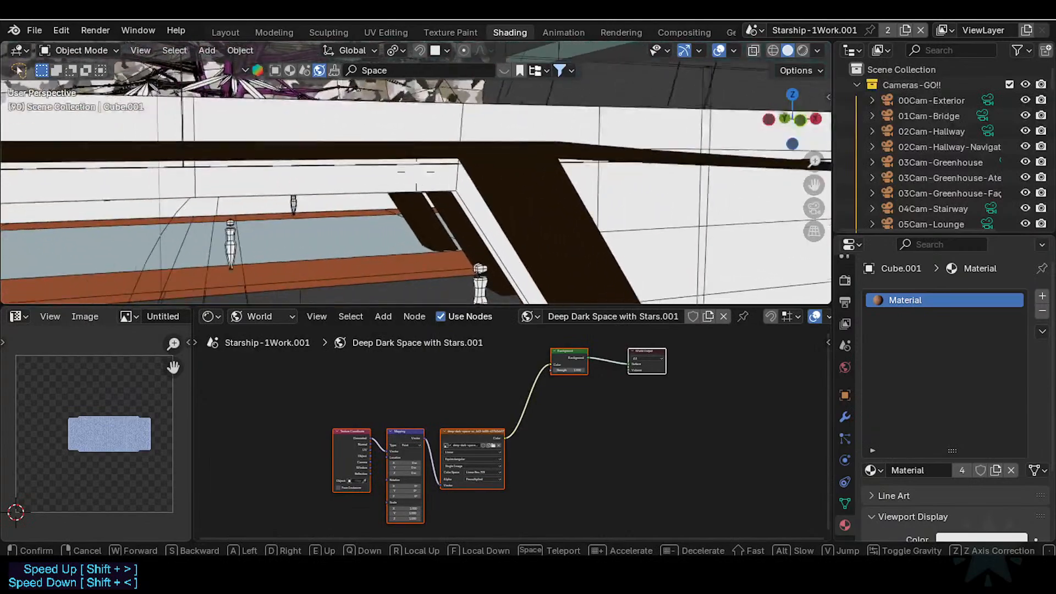
left_click(743, 99)
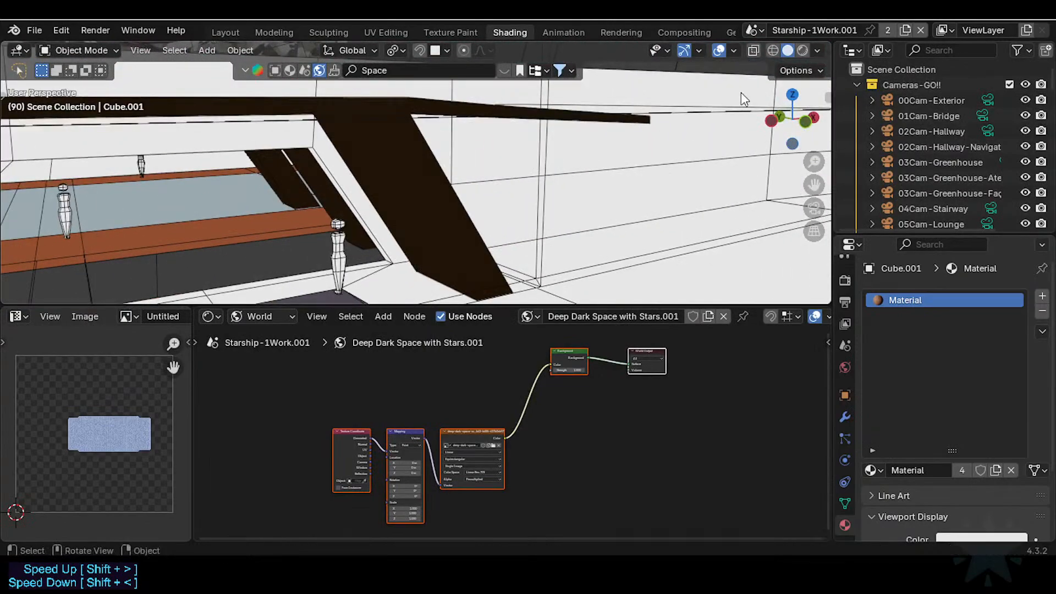
left_click(803, 50)
left_click(753, 31)
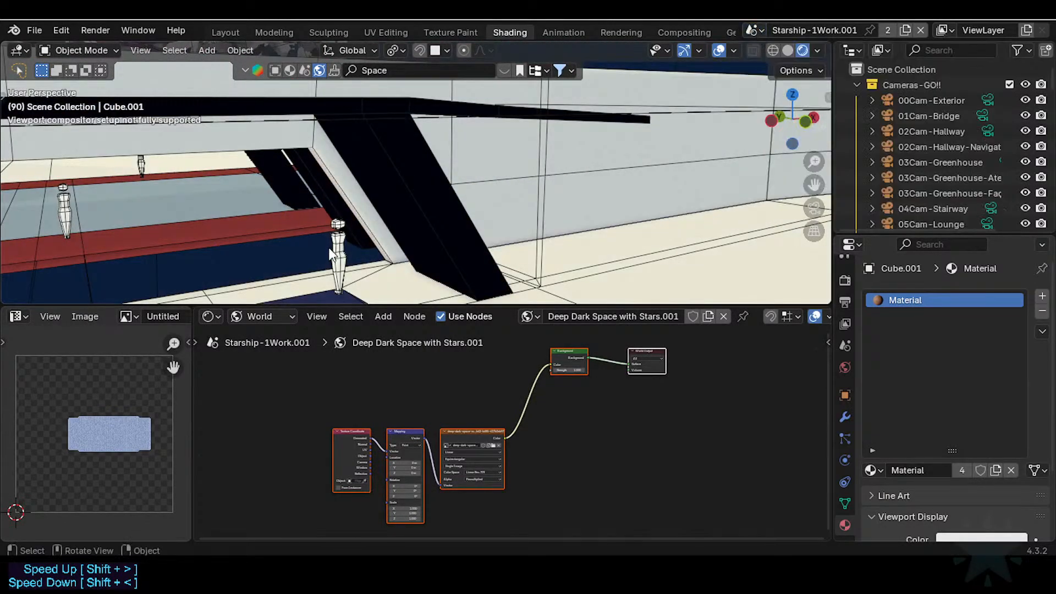
Fly through the starship's floors and hallways to examine the interior in Rendered shading
key("shift+grave")
key("s")
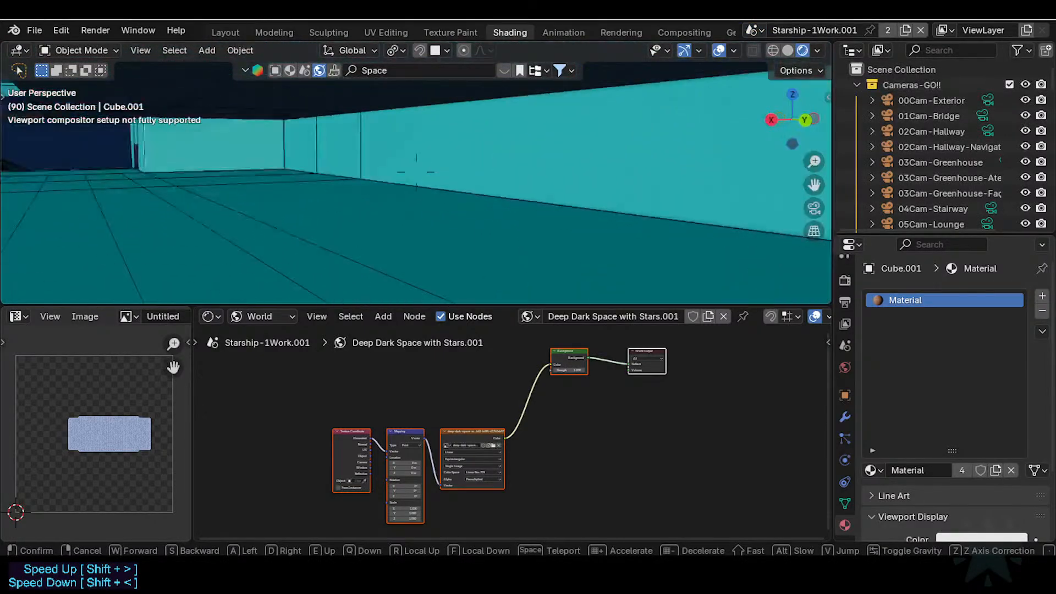
key("q")
key("q")
key("e")
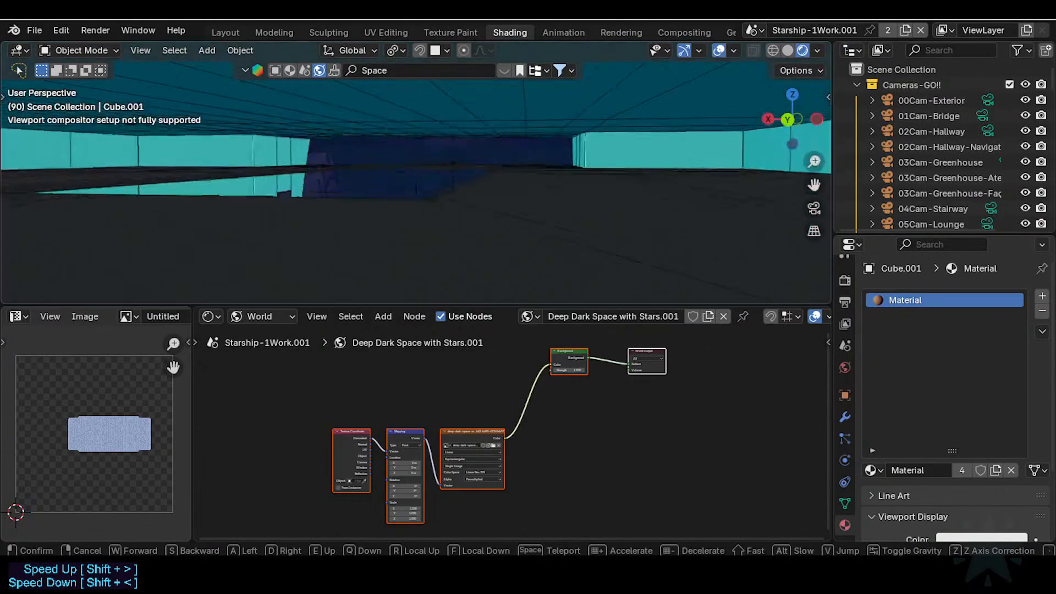
key("e")
key("q")
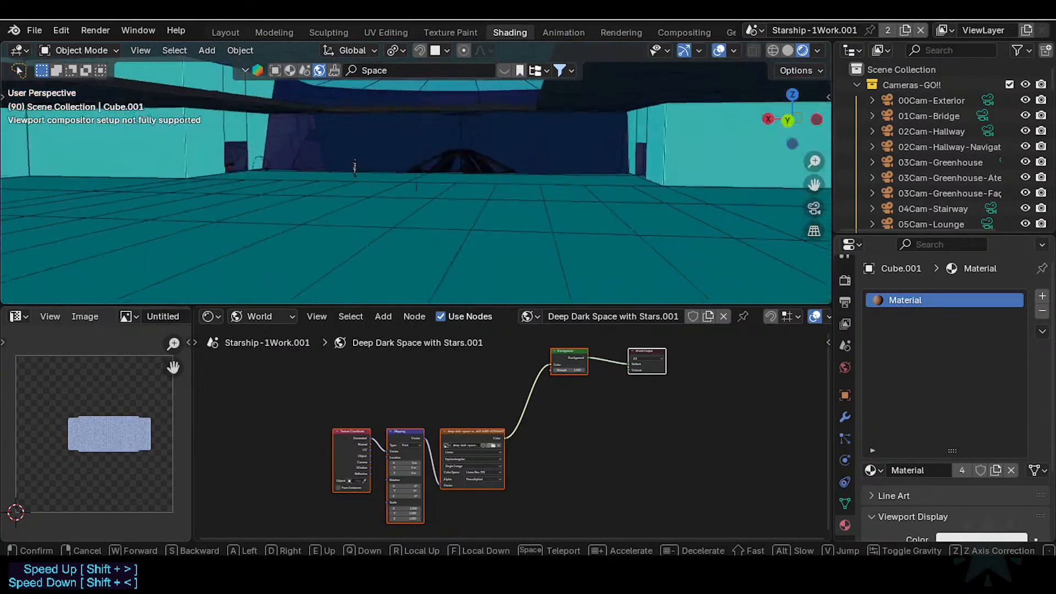
key("q")
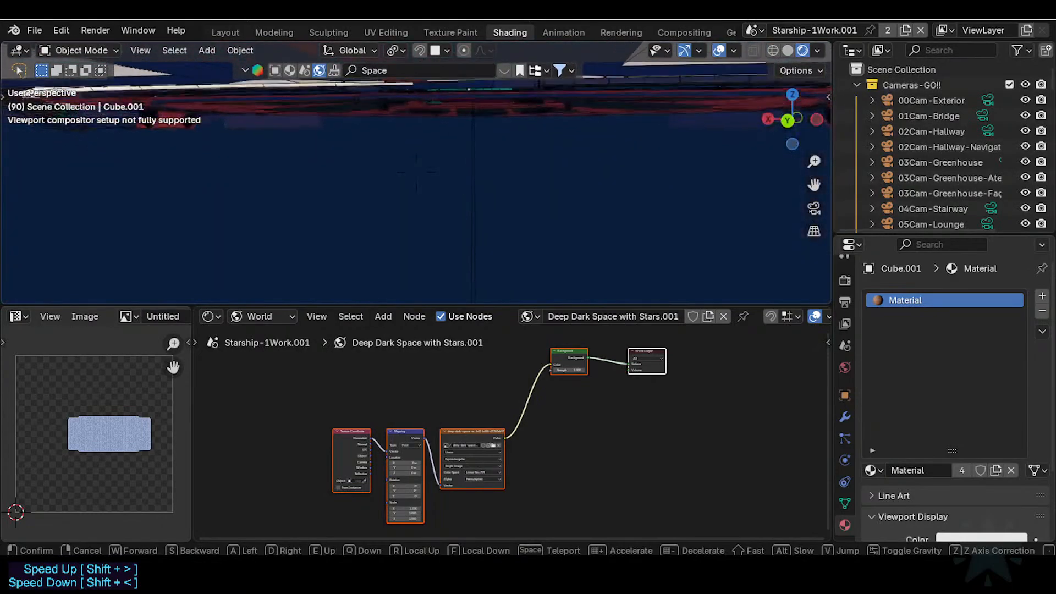
key("e")
key("w")
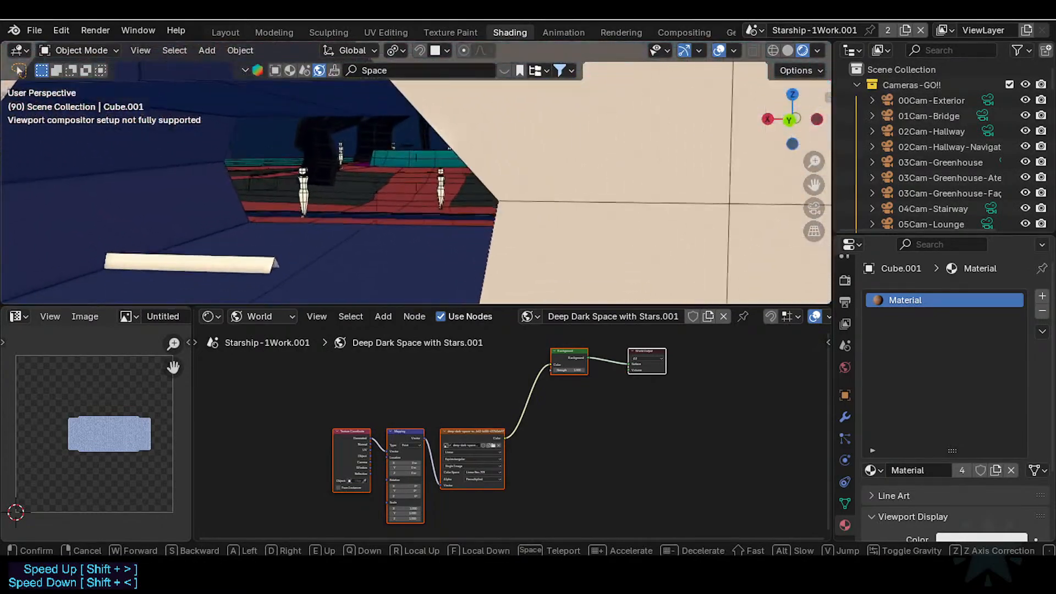
key("w")
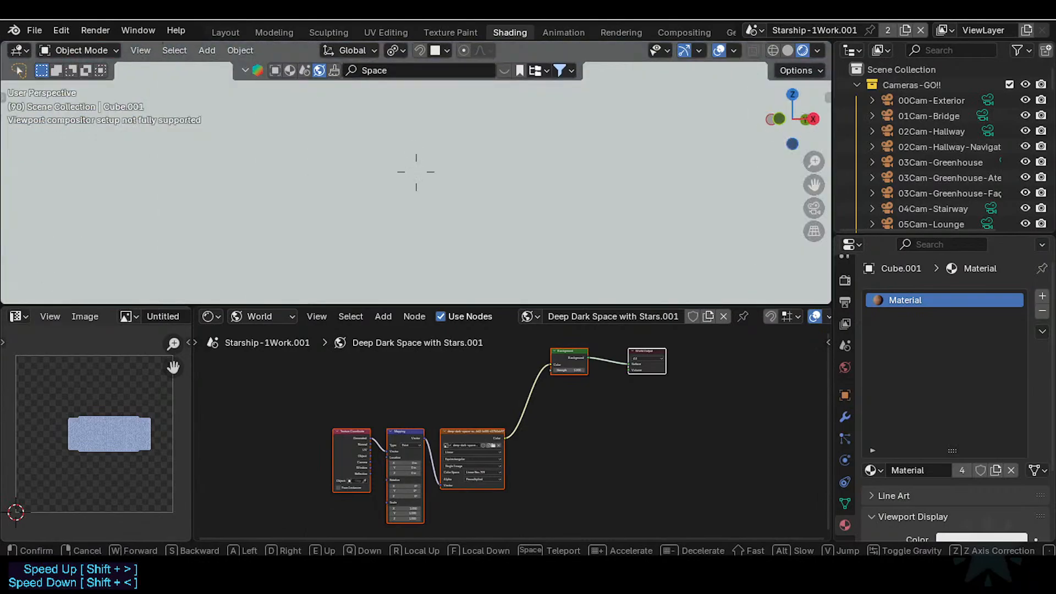
key("w")
left_click(408, 219)
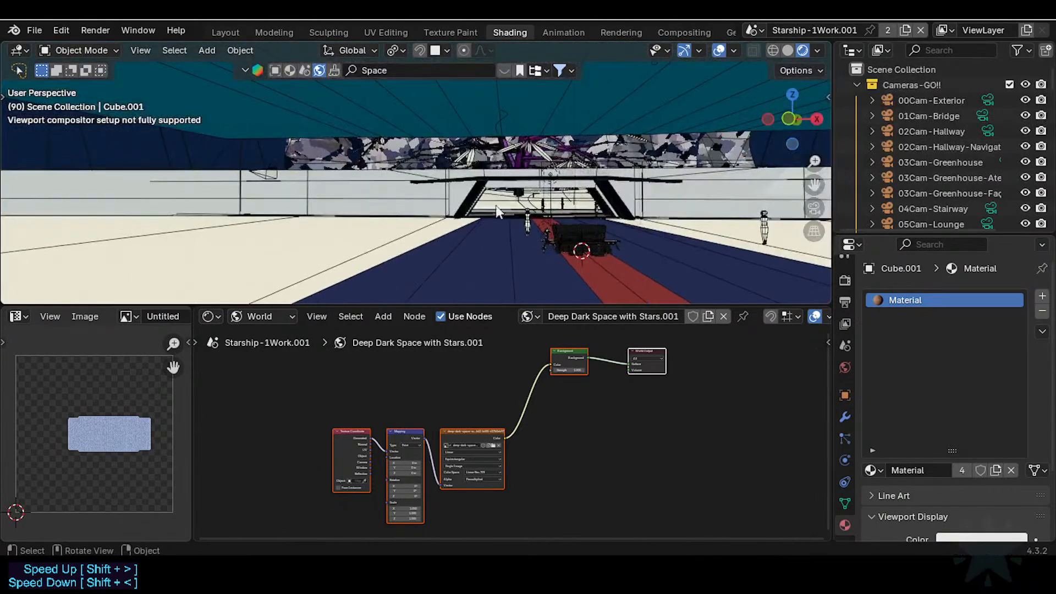
Select the 03Cam-Greenhouse-Atelier camera and look through it as the active scene camera
left_click(959, 180)
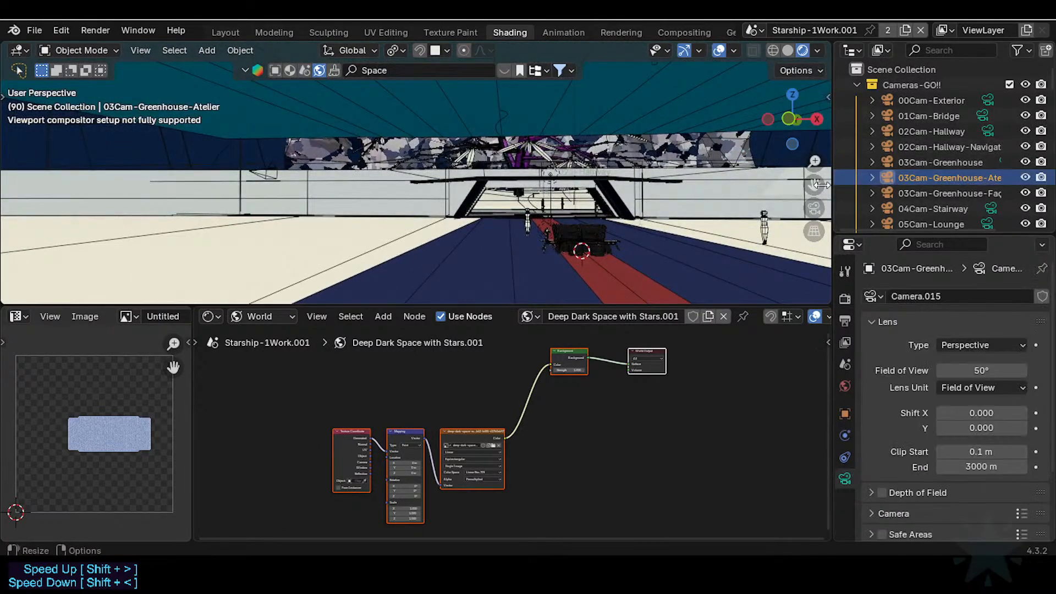
left_click(886, 180)
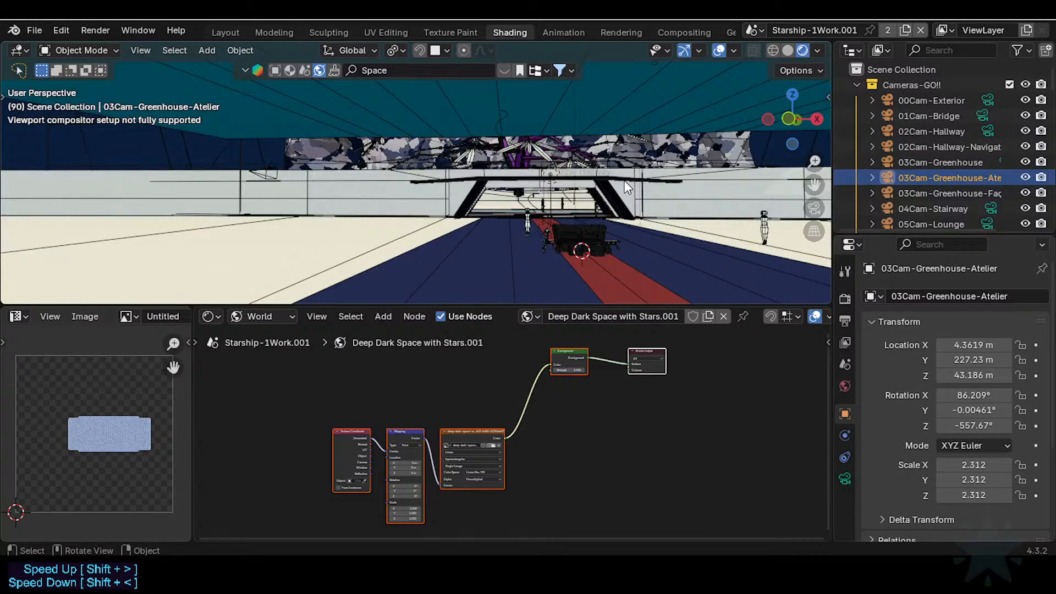
key("ctrl+KP_0")
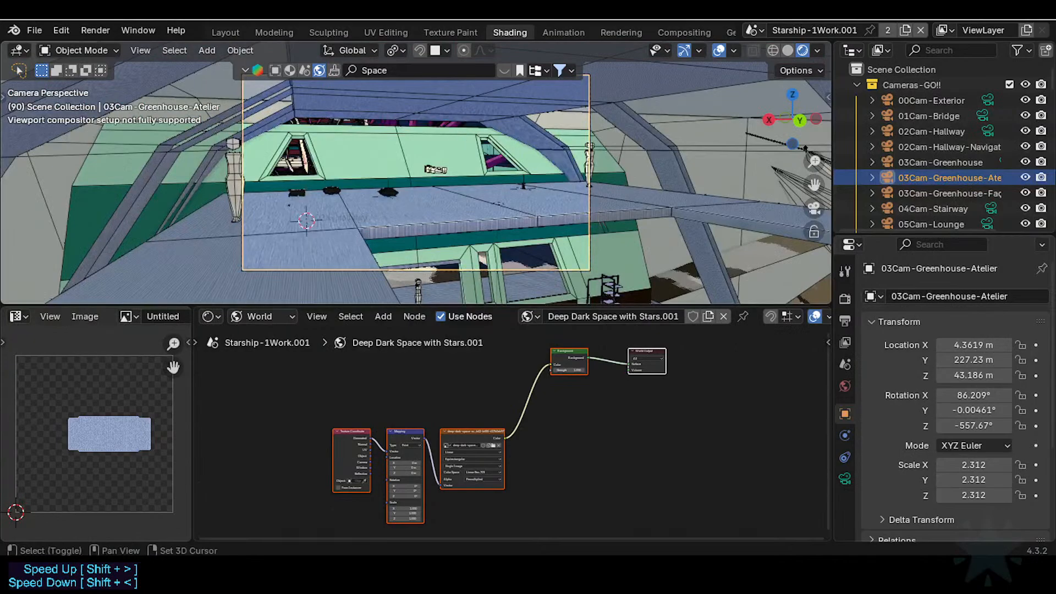
Fly the atelier camera to about X 0.49 m, Y 222.57 m, Z 40.64 m, facing the planet beyond the windows
key("shift+grave")
key("w")
key("a")
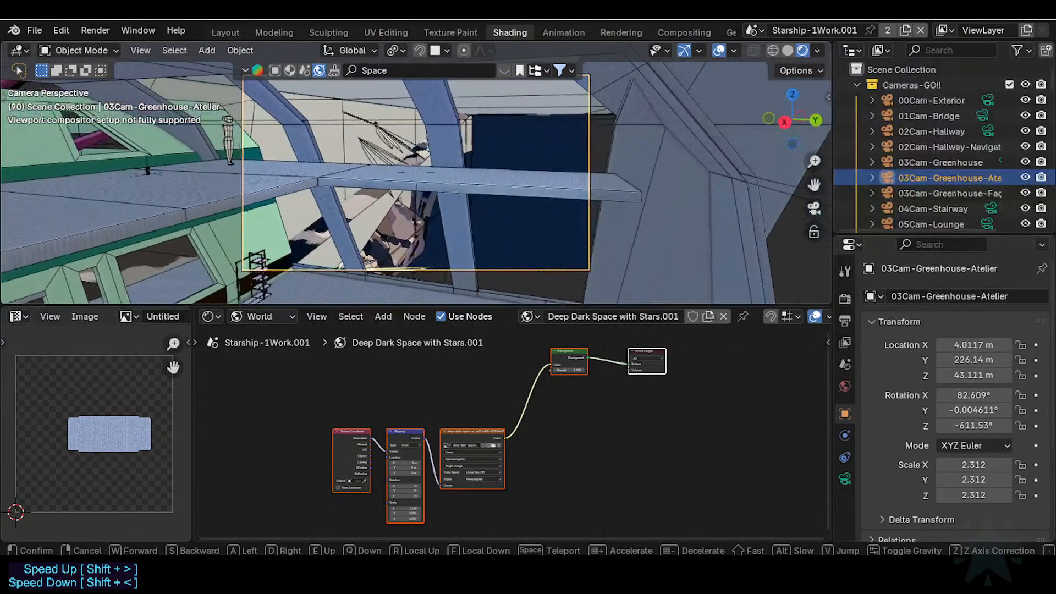
key("q")
key("q")
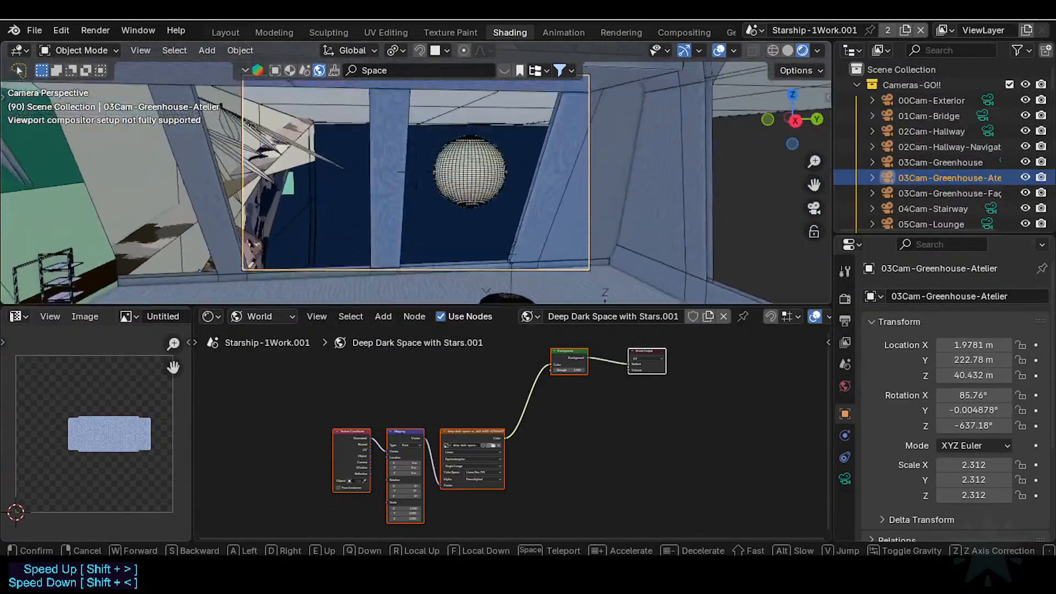
key("w")
left_click(758, 177)
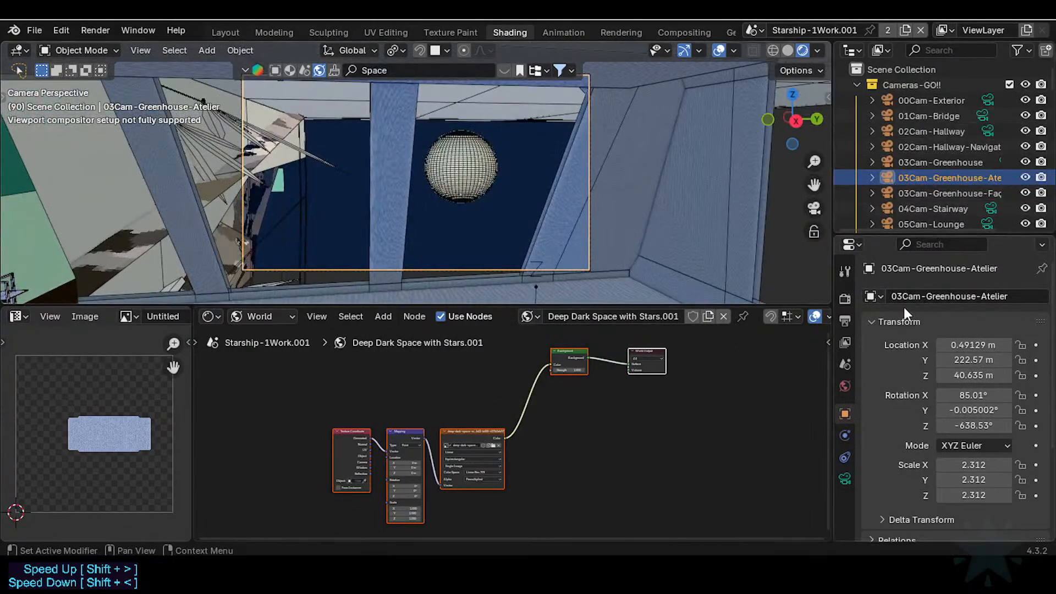
Save the Blender file and change the render engine from Workbench to EEVEE
left_click(847, 298)
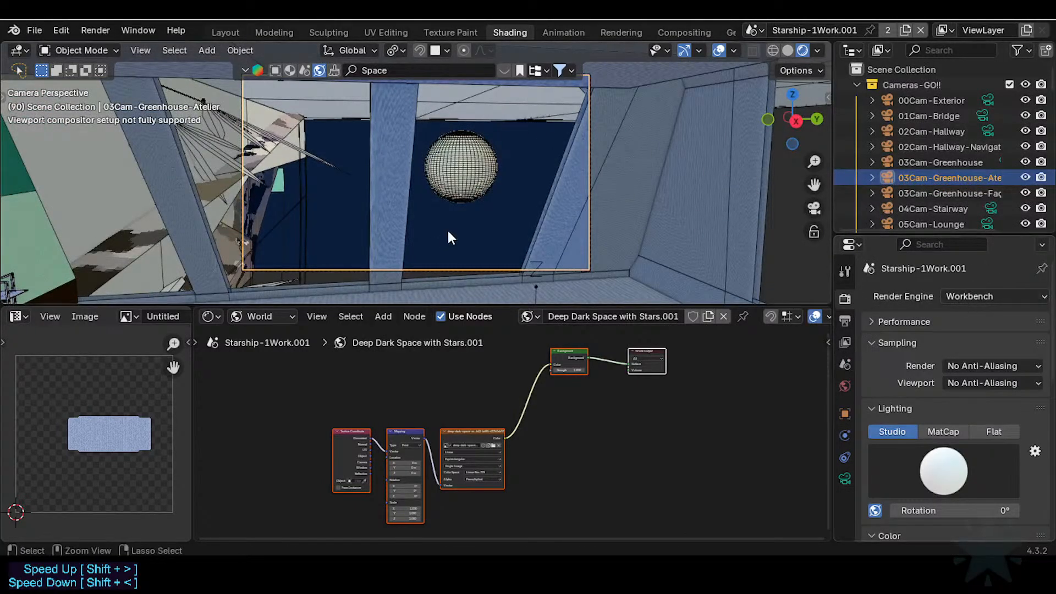
key("ctrl+s")
left_click(968, 296)
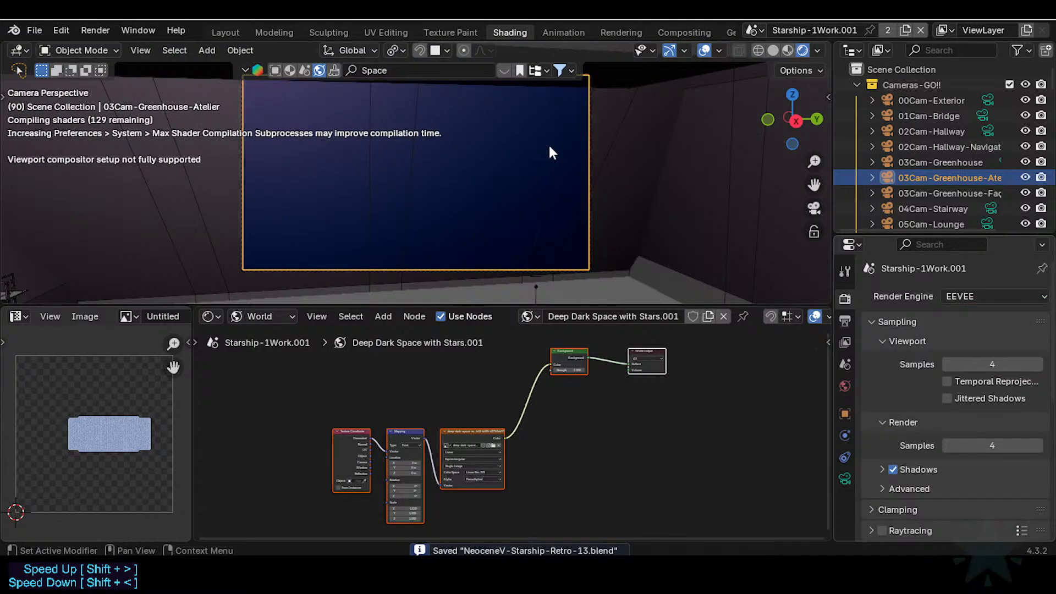
Leave the camera view, bring the atelier's sofa and poufs into view, and switch the viewport to Material Preview
middle_click_drag(550, 146, 511, 211)
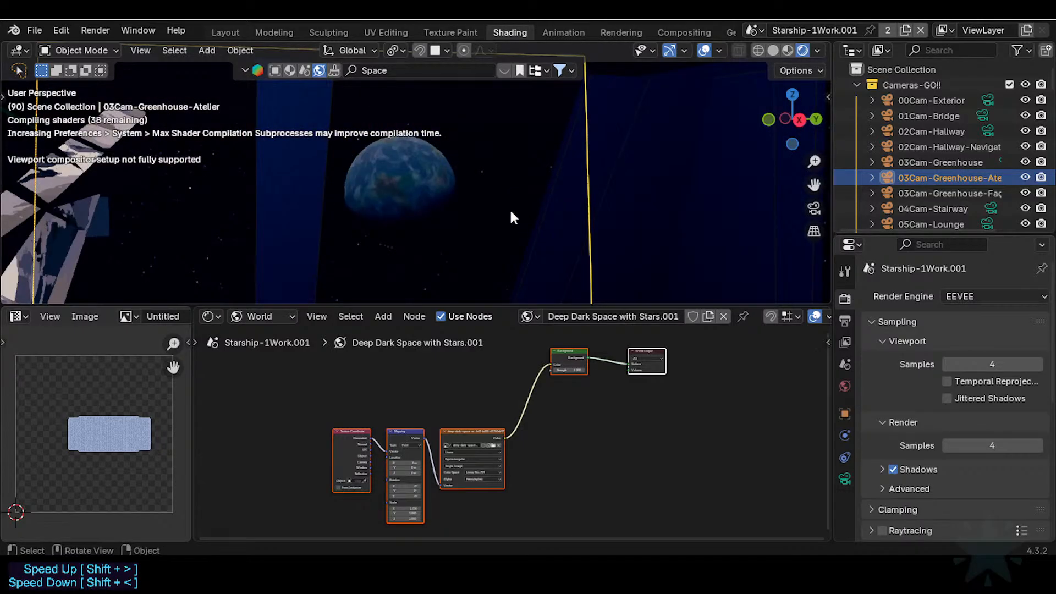
key("shift+grave")
key("s")
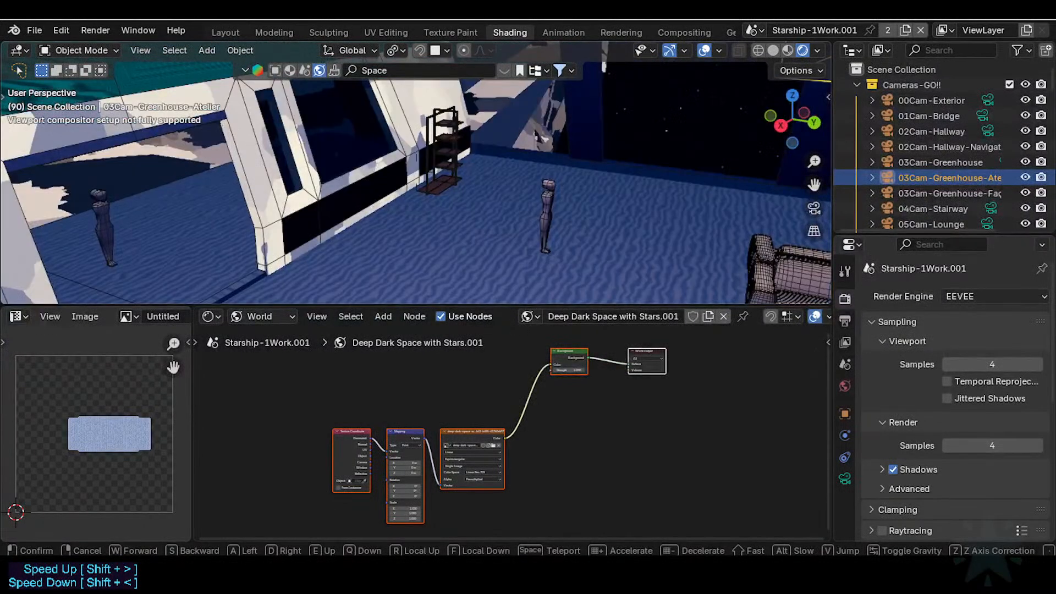
left_click(510, 210)
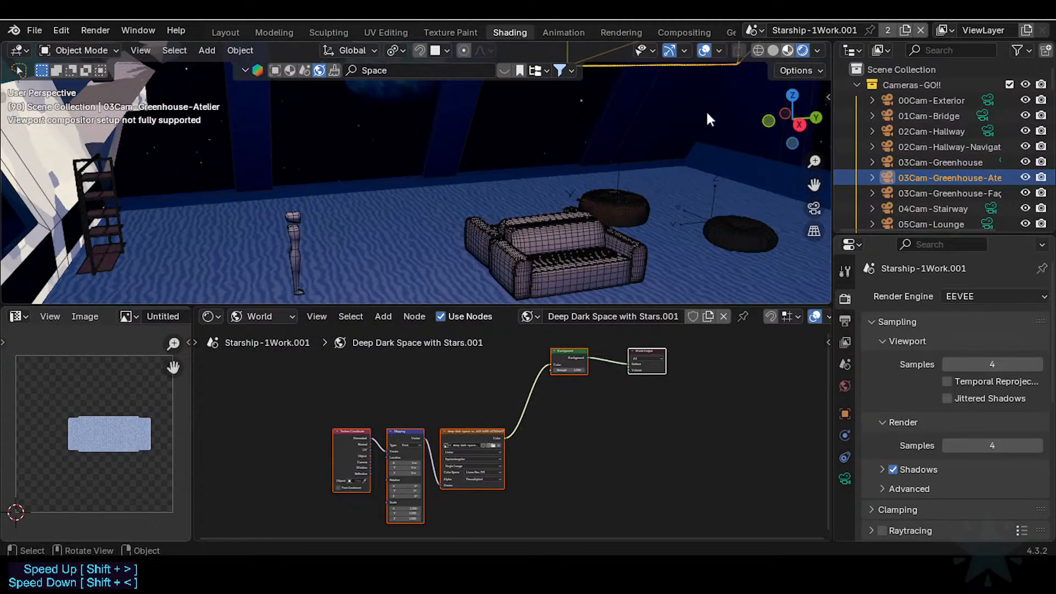
left_click(787, 50)
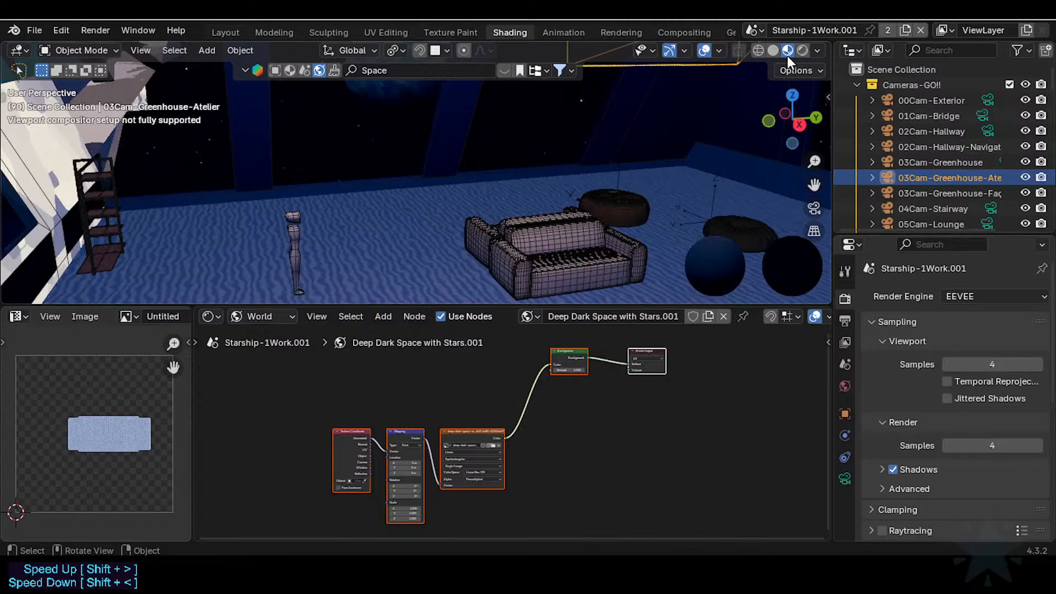
Inspect the stars and planet through the atelier windows and turn off Scene World in the viewport shading
key("shift+grave")
key("d")
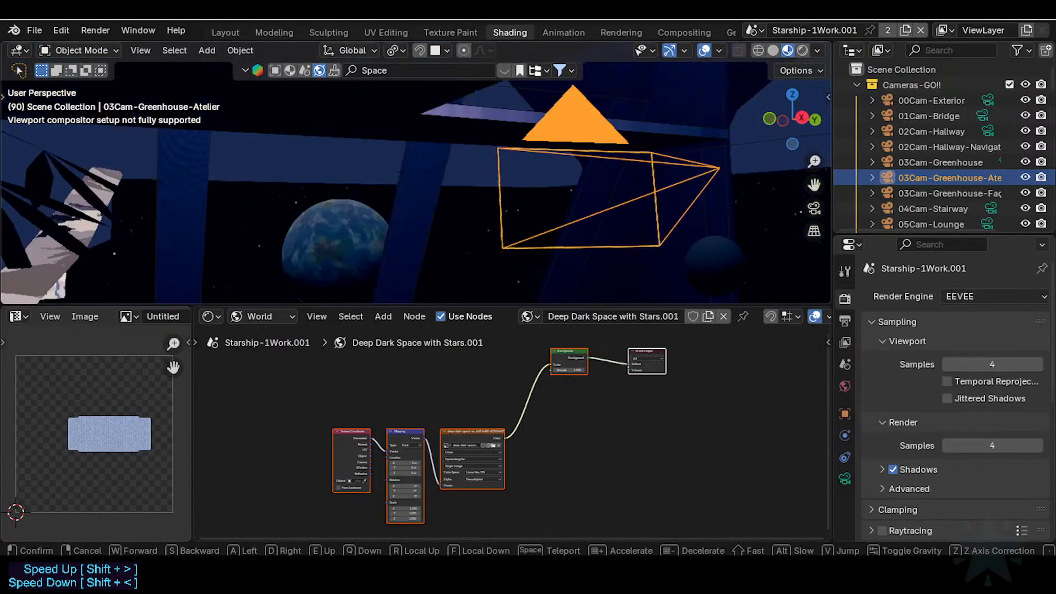
key("d")
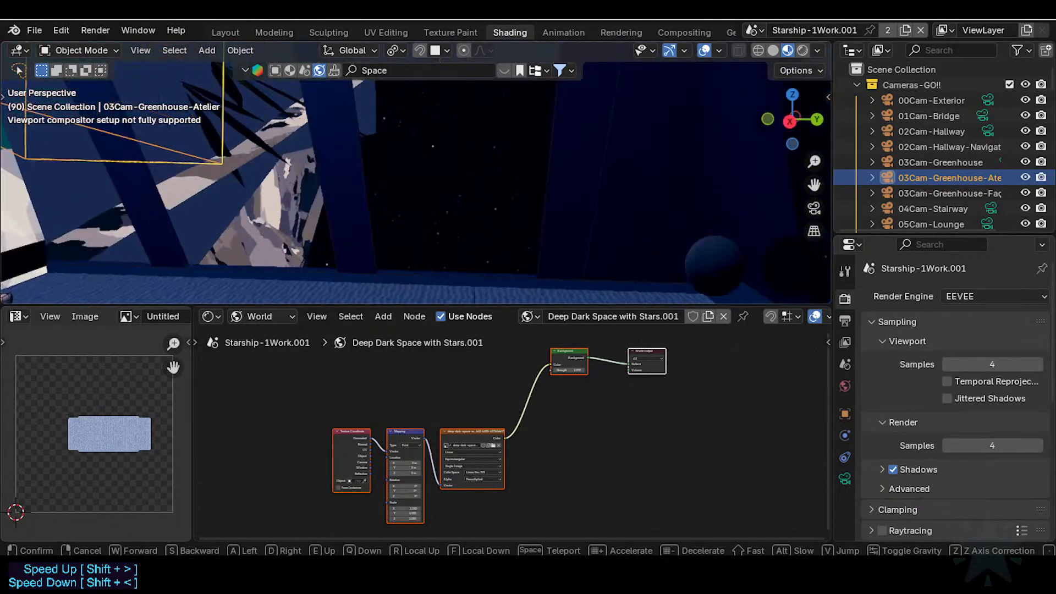
left_click(552, 261)
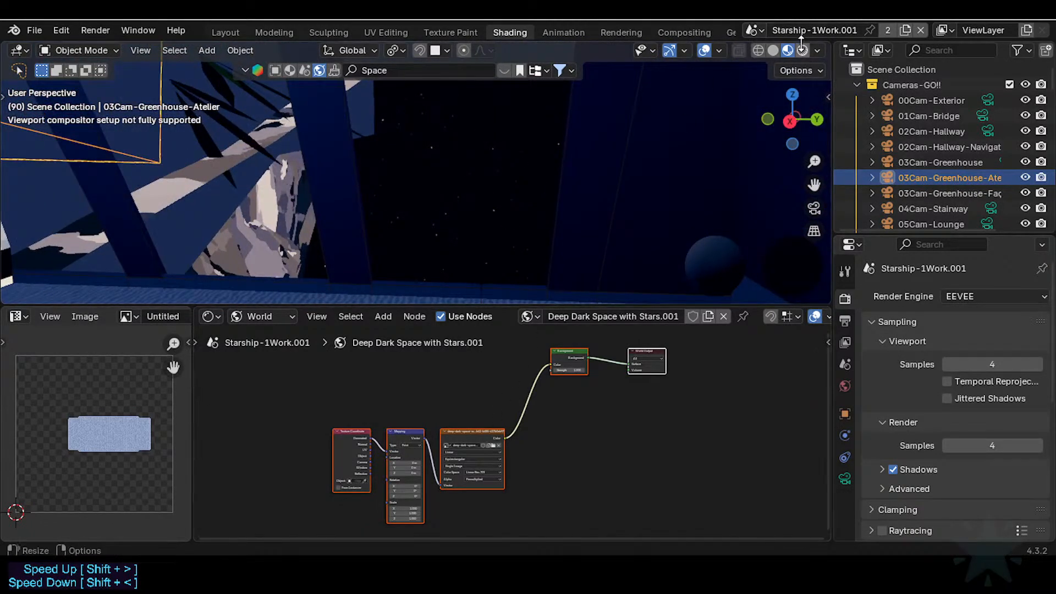
left_click(817, 50)
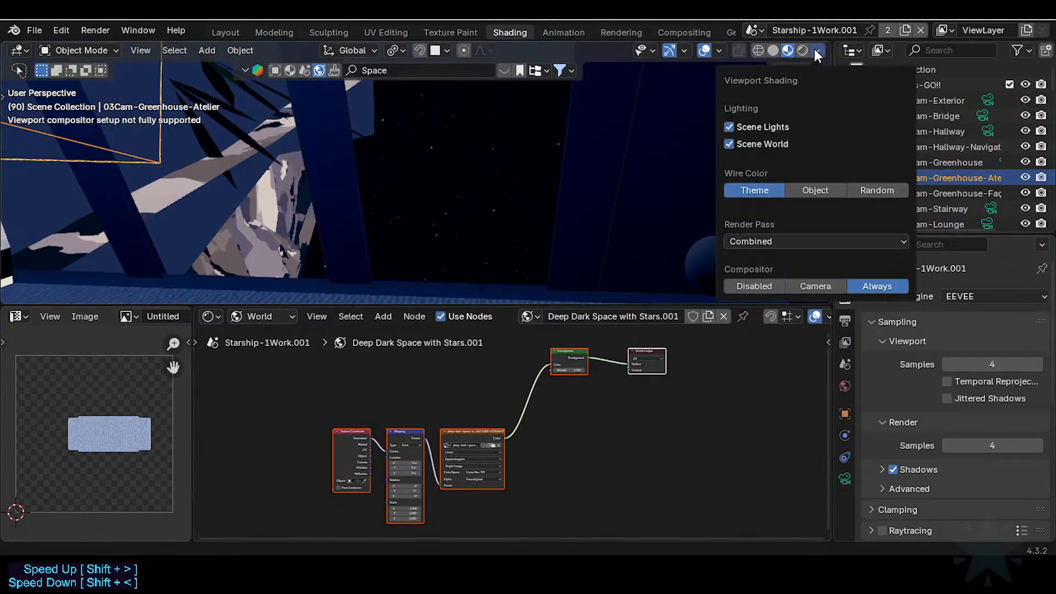
left_click(729, 144)
key("shift+grave")
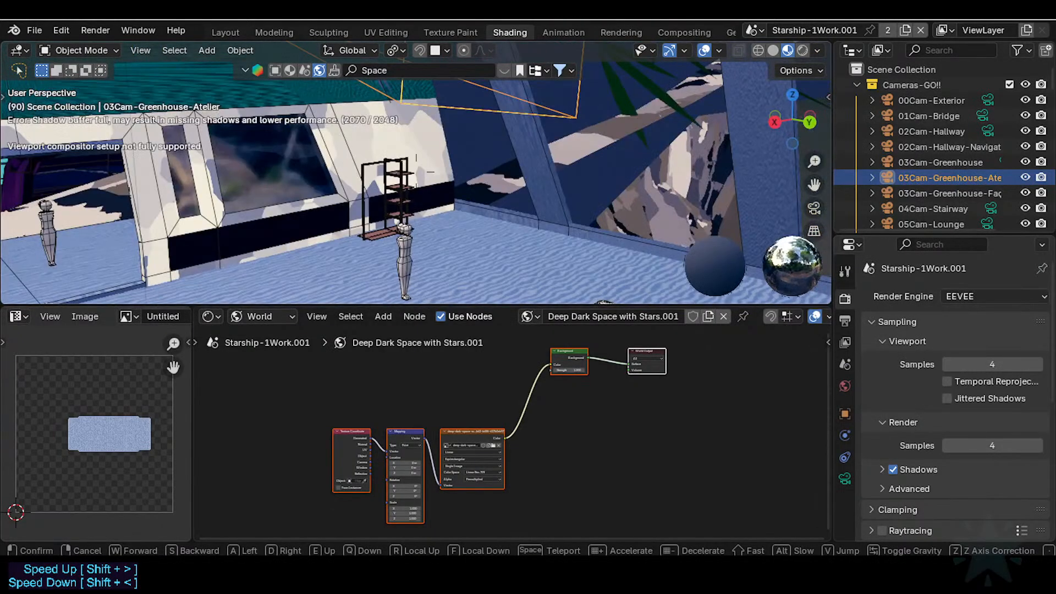
Compare the atelier with Scene Lights off and on, and enable Scene World in the viewport shading
left_click(383, 167)
left_click(818, 50)
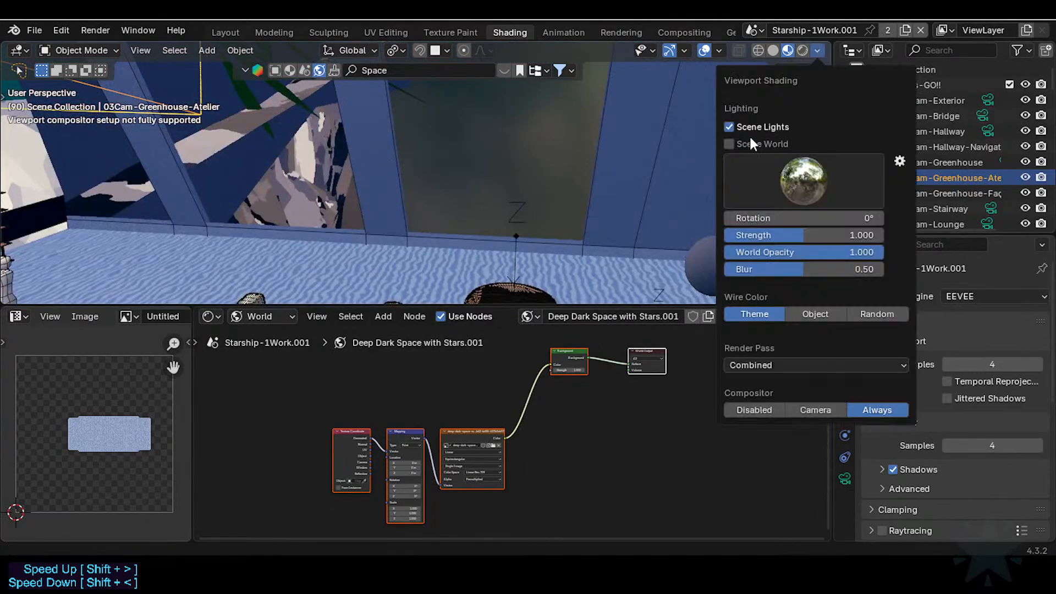
left_click(729, 127)
left_click(731, 126)
left_click(731, 125)
left_click(731, 126)
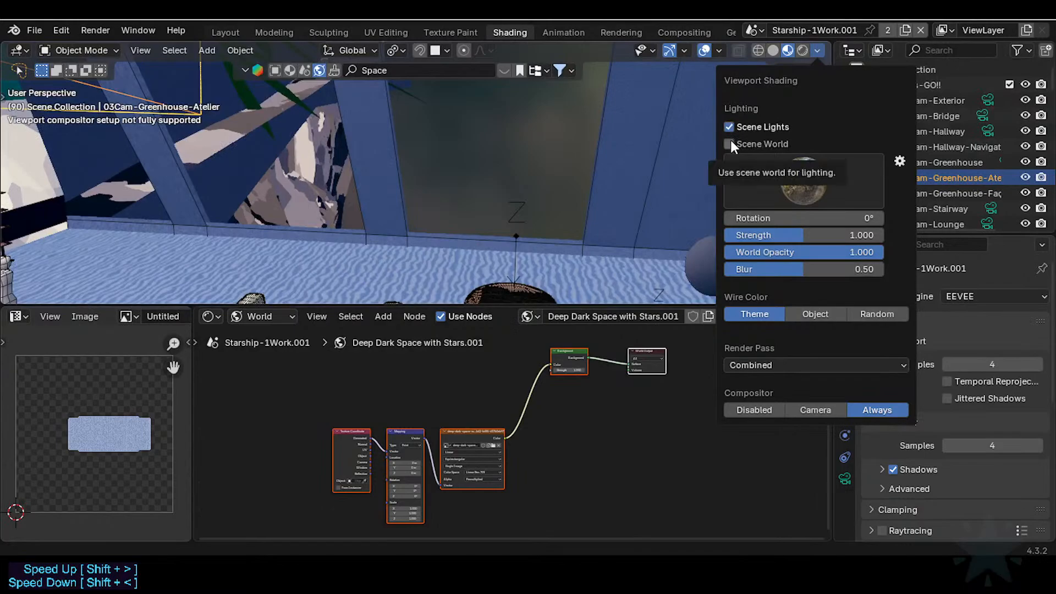
left_click(731, 140)
left_click(731, 140)
left_click(731, 141)
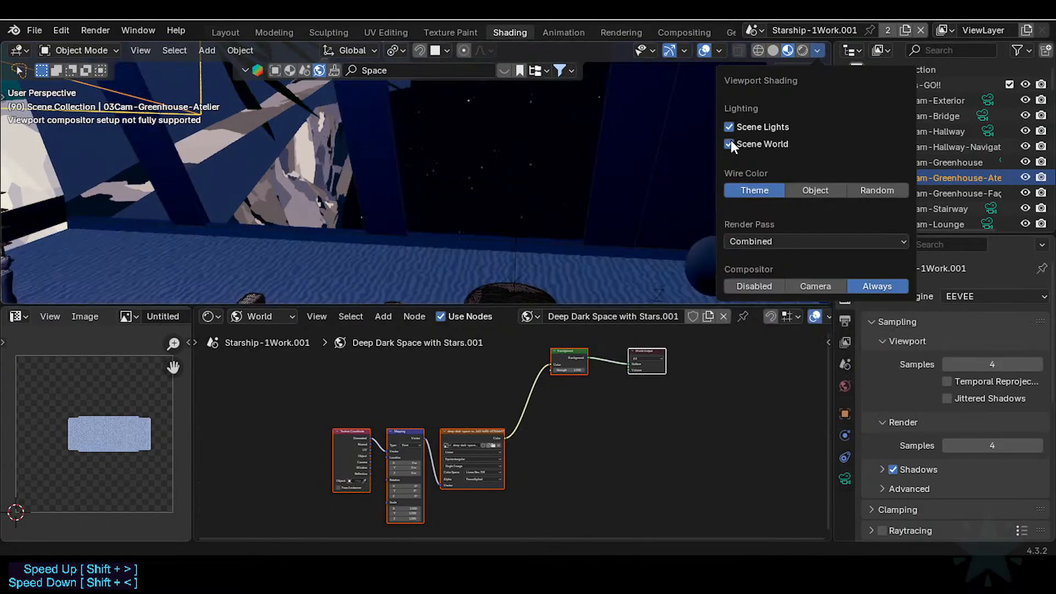
Walk through the atelier to inspect the starry HDR background and the planet through its windows
key("shift+grave")
key("w")
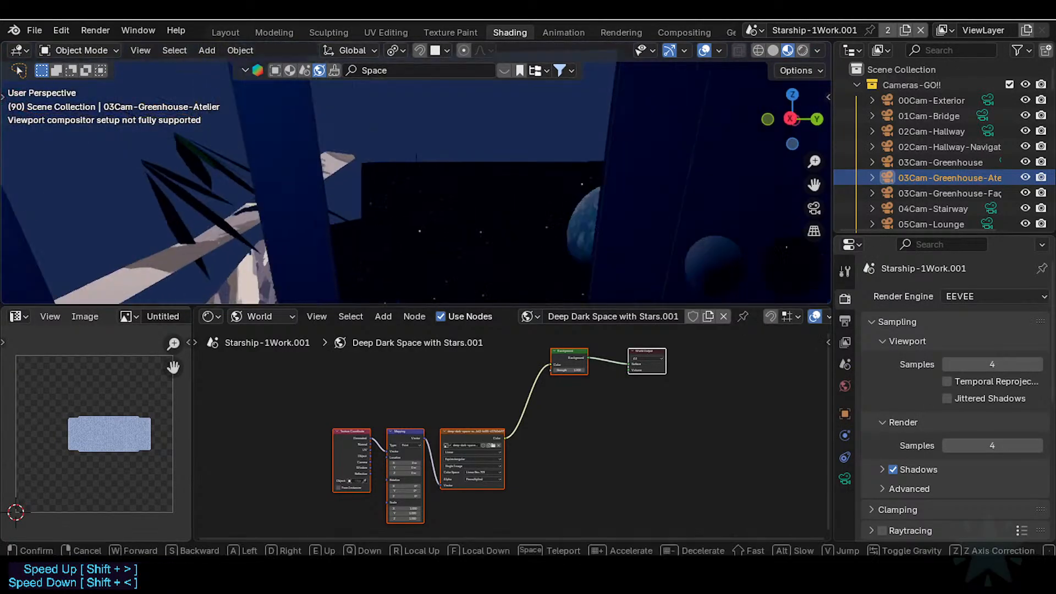
key("w")
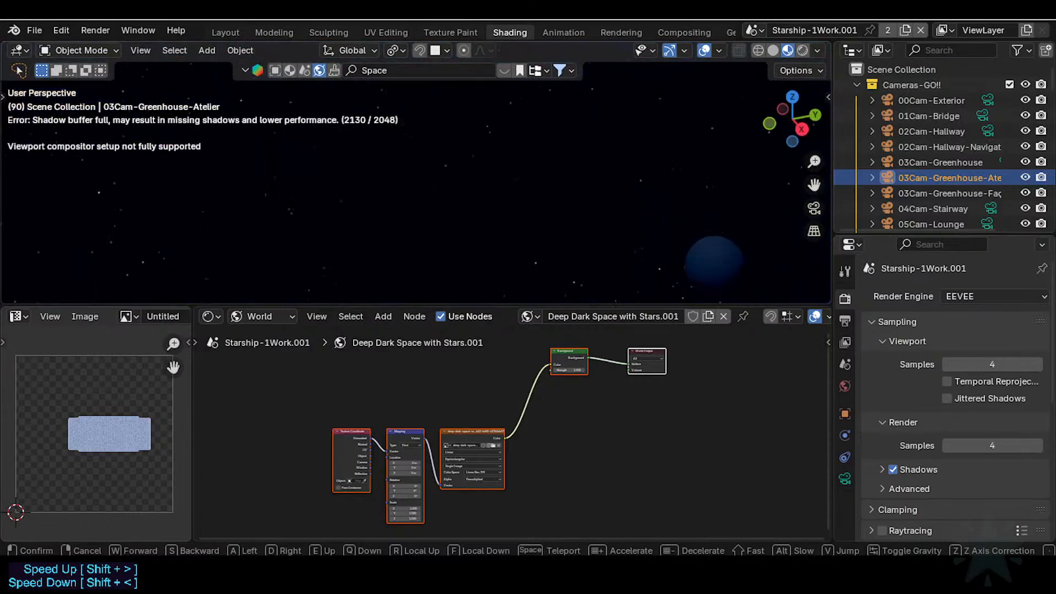
key("s")
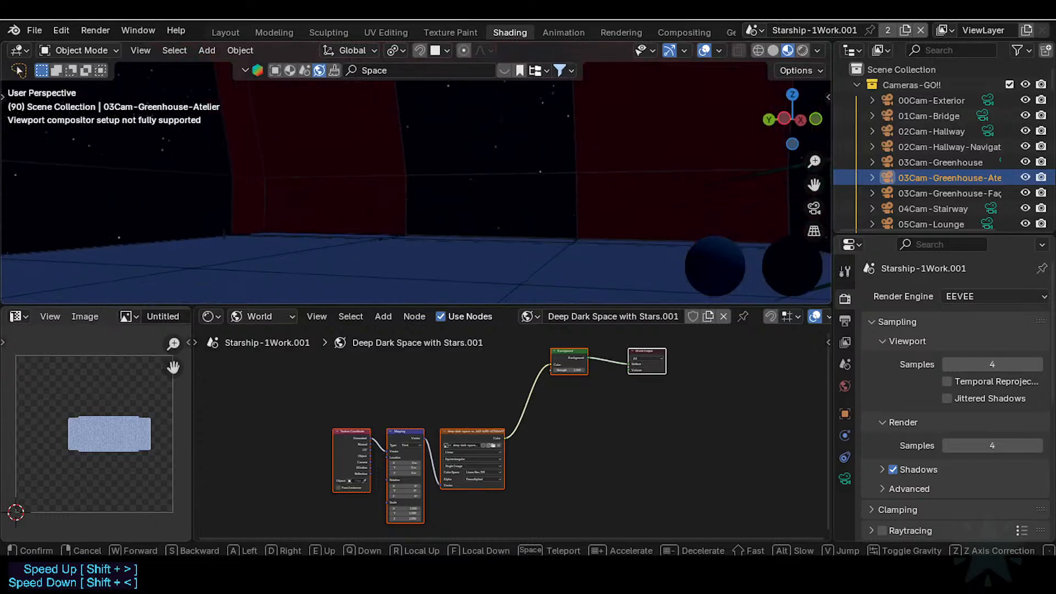
key("w")
key("w")
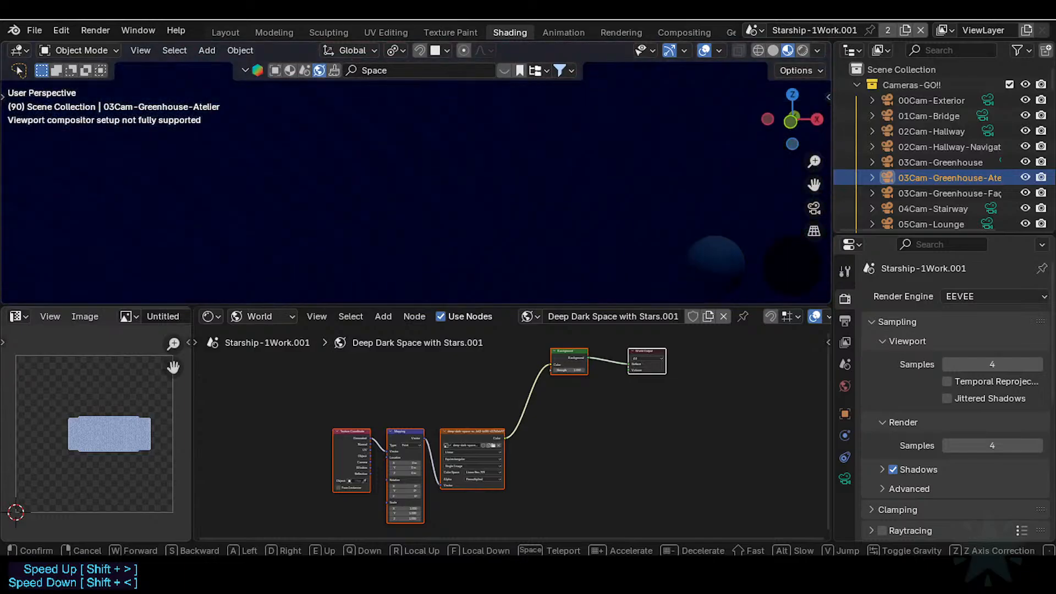
key("w")
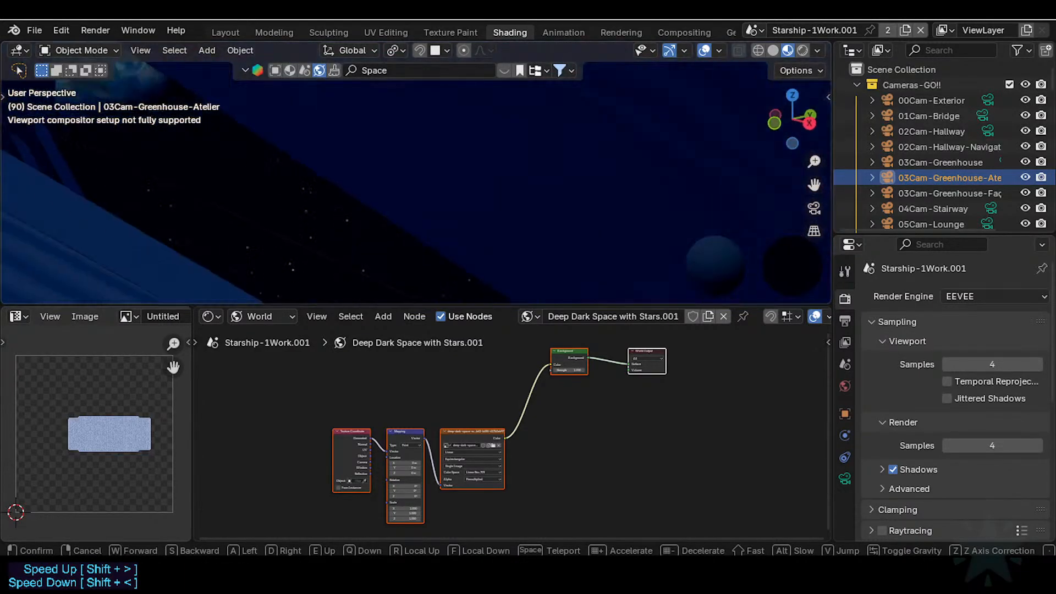
key("w")
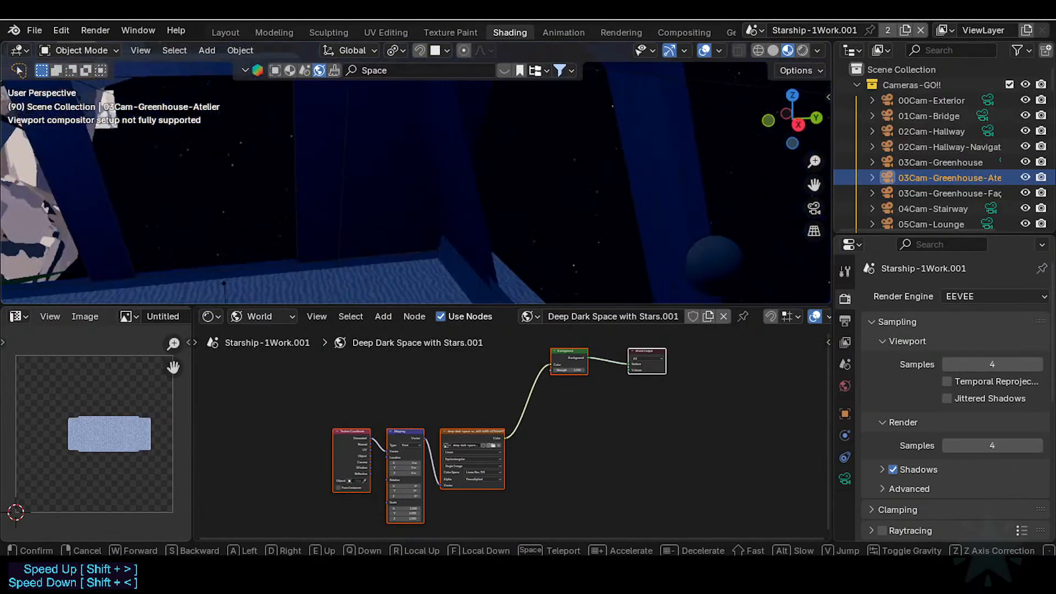
key("w")
key("a")
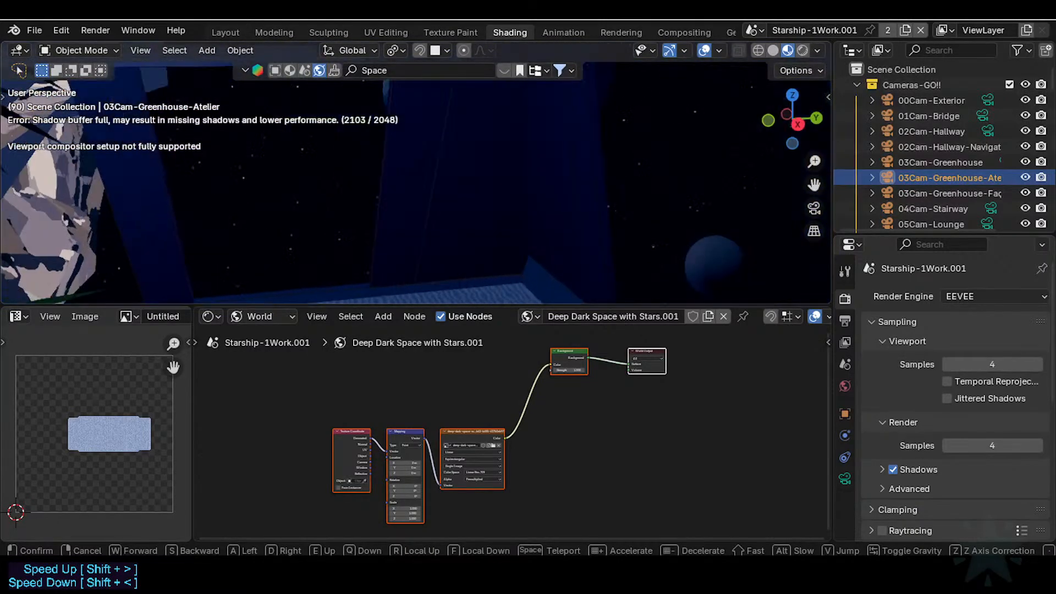
key("s")
key("a")
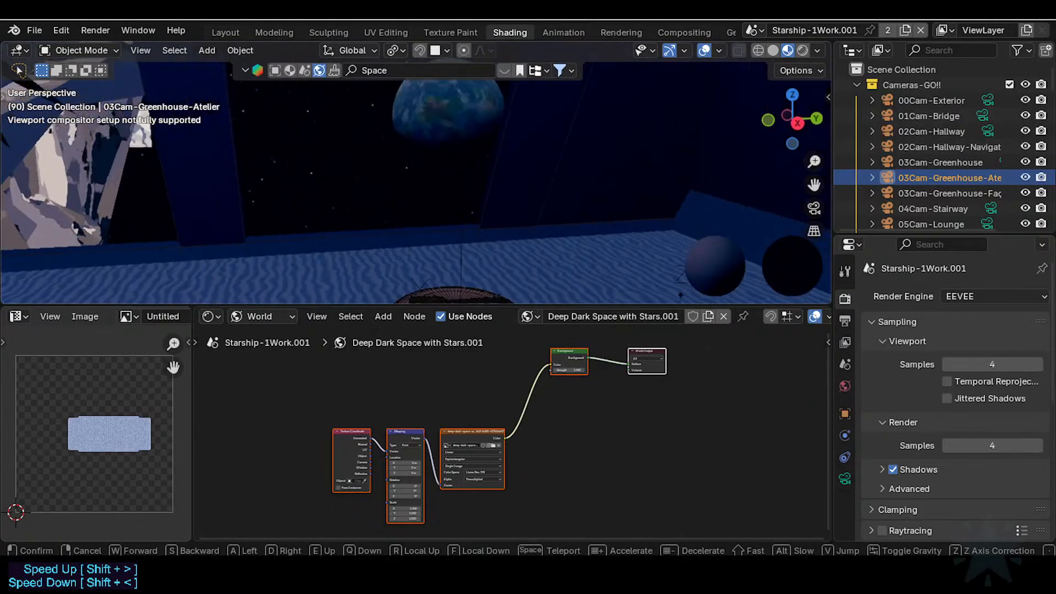
left_click(542, 175)
Save the Blender file and set the viewport to Solid shading
key("ctrl+s")
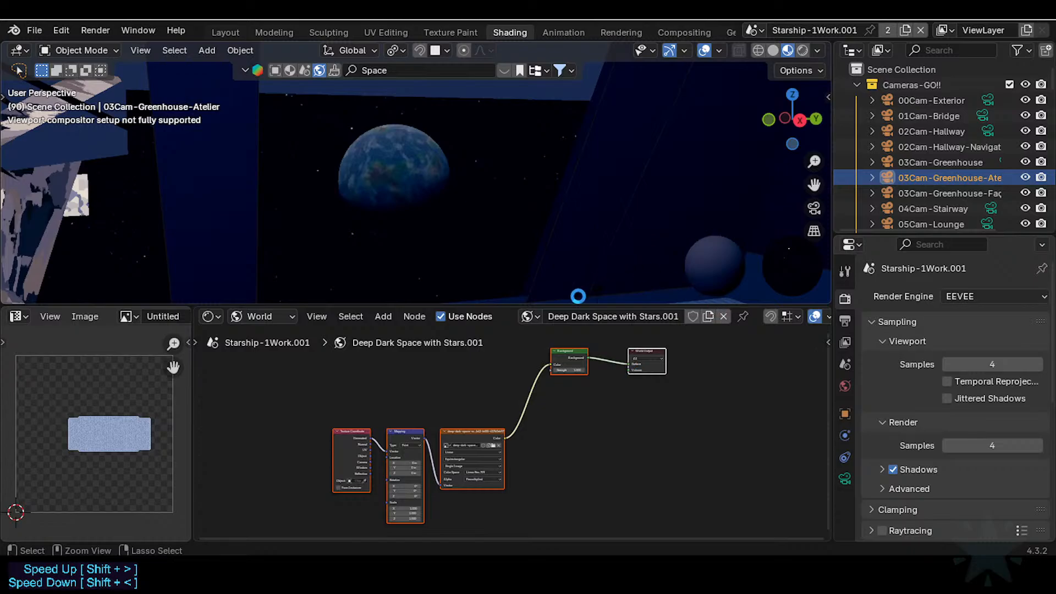
left_click(773, 50)
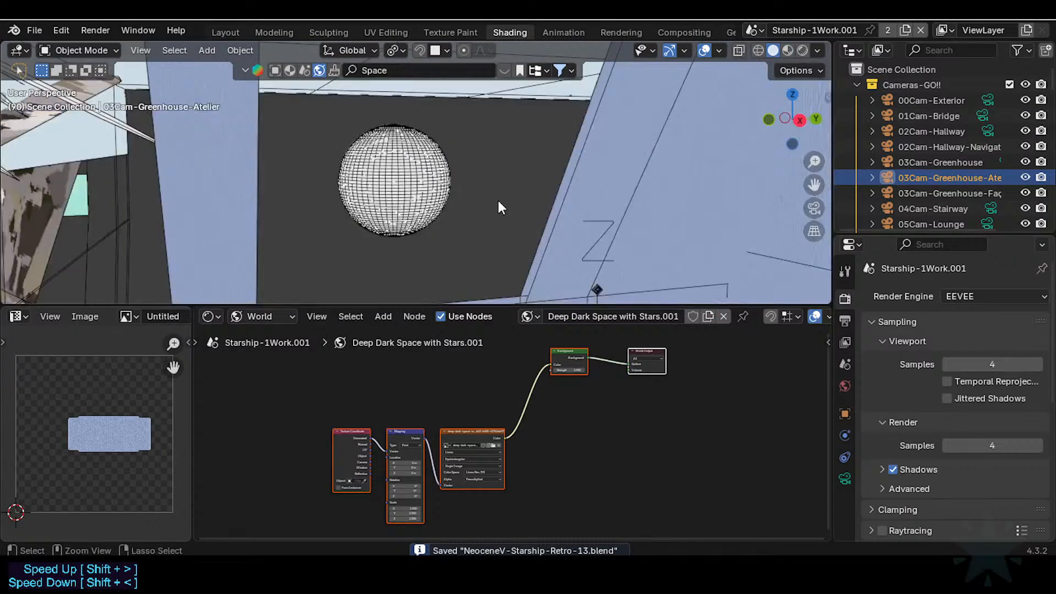
Assign the procedural Deep Dark Space with Stars world to the scene and examine its node tree
left_click(527, 317)
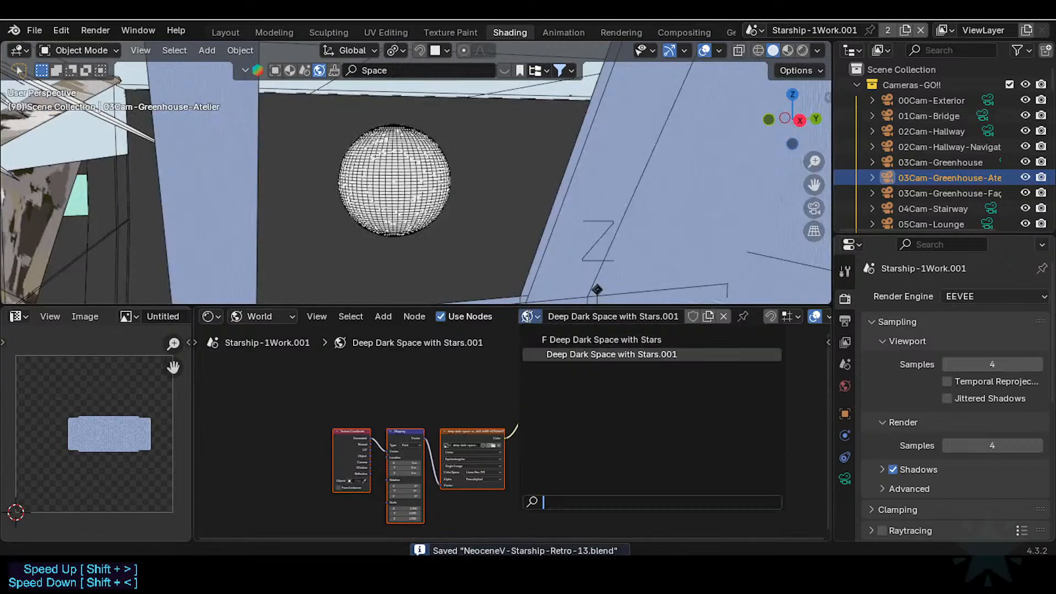
left_click(578, 343)
middle_click_drag(641, 385, 603, 476)
scroll(590, 424, "down", 3)
scroll(585, 410, "down", 3)
middle_click_drag(582, 398, 562, 447)
scroll(557, 450, "up", 8)
middle_click_drag(471, 412, 500, 454)
scroll(500, 454, "up", 4)
middle_click_drag(608, 443, 424, 370)
scroll(424, 370, "down", 9)
middle_click_drag(484, 397, 507, 389)
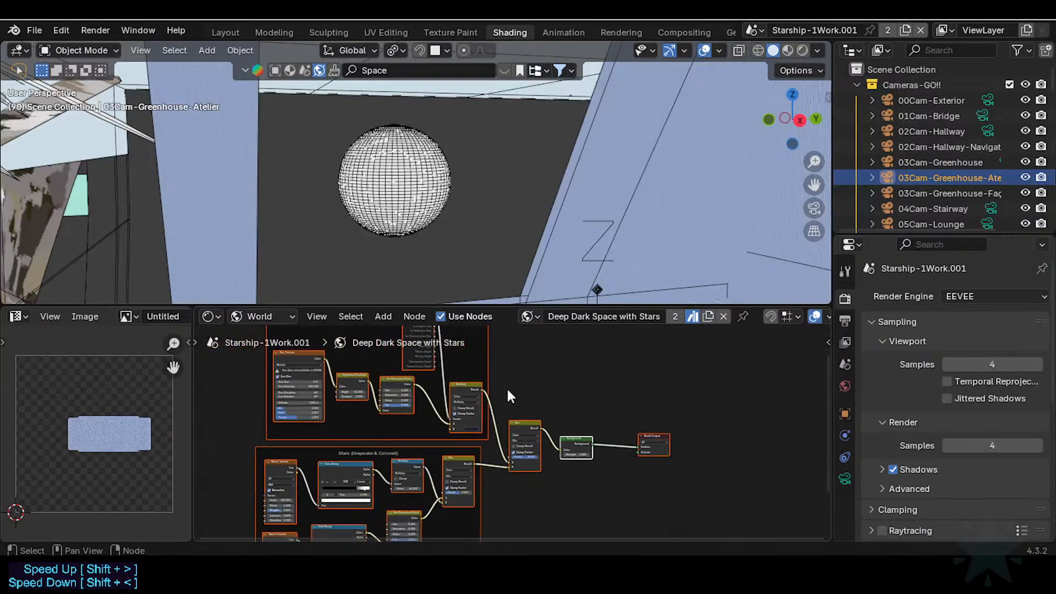
Set the viewport to Material Preview and examine the procedural stars beside the Sky Halo, Mix, Background and World Output nodes
left_click(782, 49)
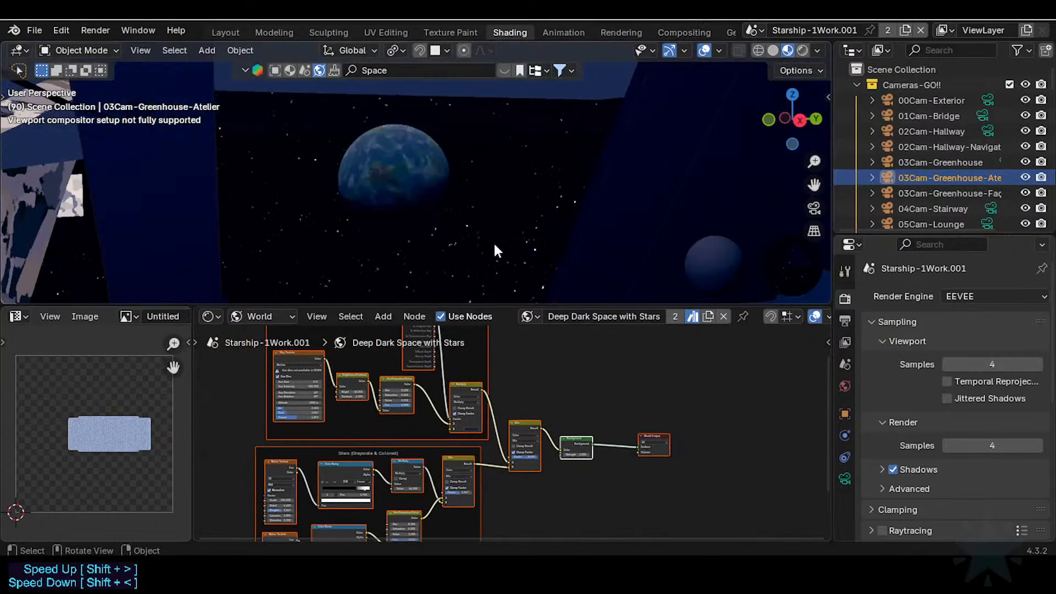
middle_click_drag(515, 438, 541, 439)
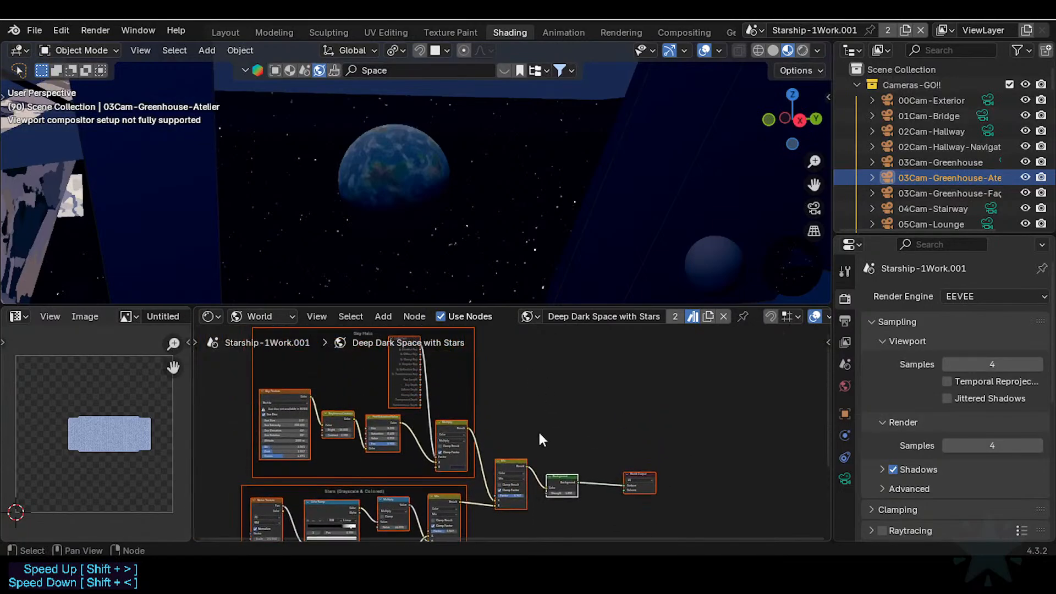
scroll(631, 412, "up", 3)
middle_click_drag(535, 364, 514, 393)
scroll(513, 424, "down", 2)
middle_click_drag(494, 285, 468, 162, "shift")
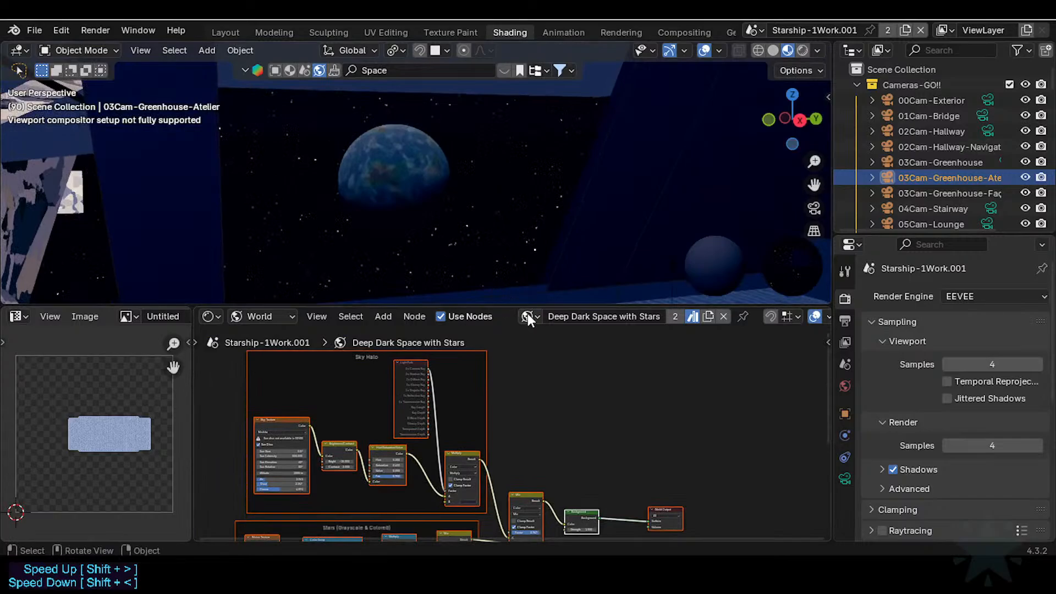
mouse_move(464, 239)
middle_mouse_down()
mouse_move(471, 242)
mouse_move(468, 233)
middle_mouse_up()
scroll(536, 421, "up", 3)
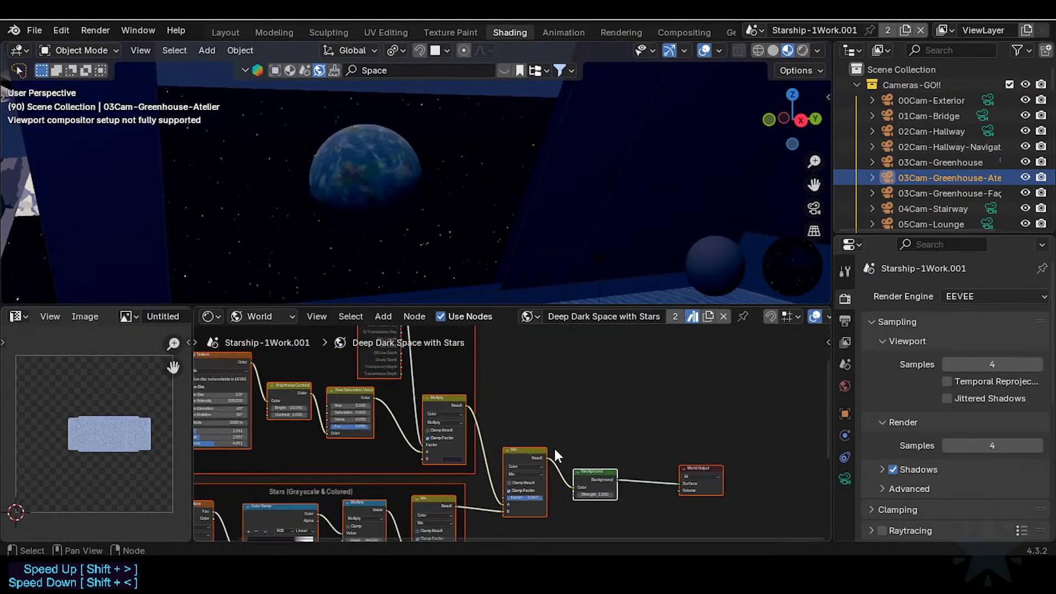
middle_click_drag(471, 379, 443, 360)
mouse_move(678, 469)
left_mouse_down()
mouse_move(637, 468)
mouse_move(658, 448)
mouse_move(680, 473)
left_mouse_up()
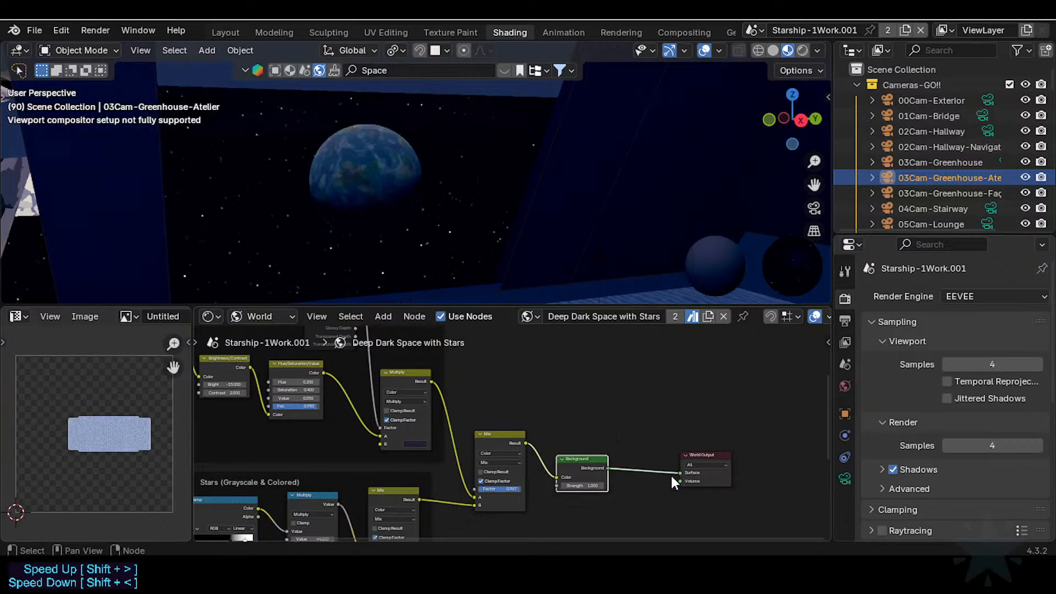
Compare the two space worlds by alternating between them, and leave Deep Dark Space with Stars.001 assigned
left_click(527, 317)
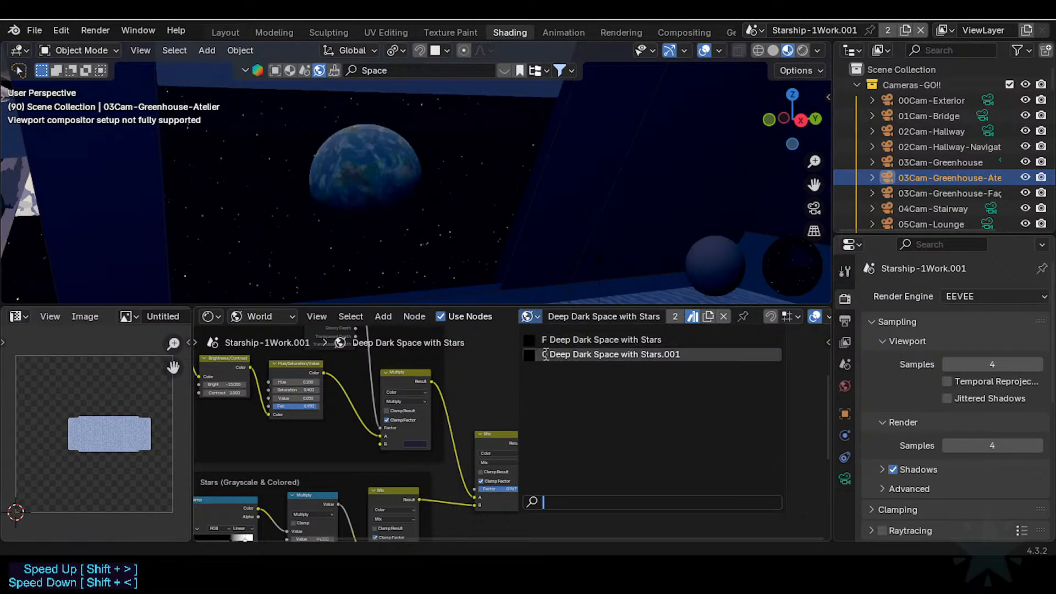
left_click(545, 354)
left_click(537, 317)
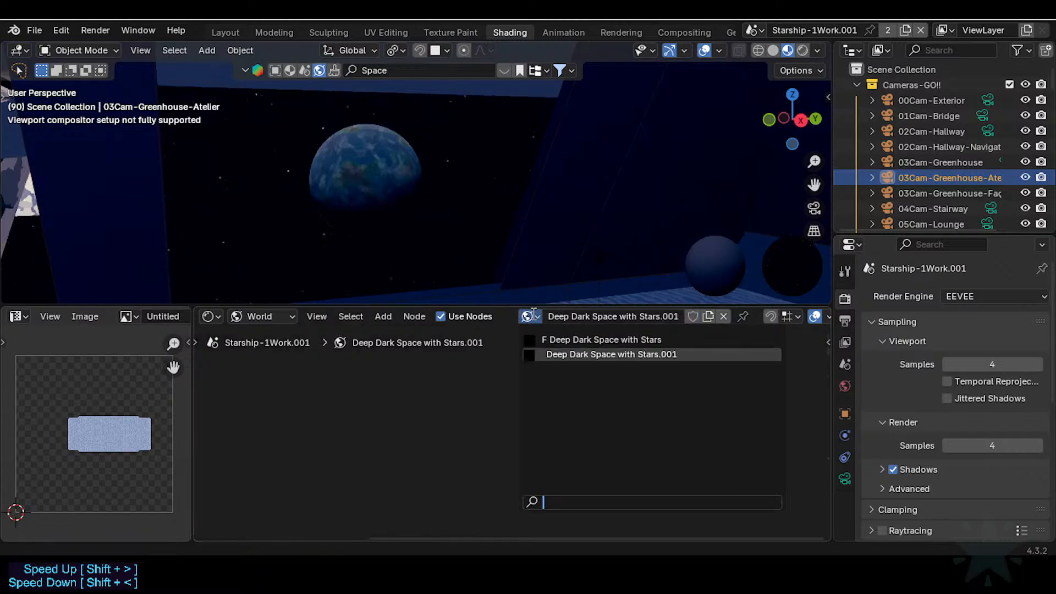
left_click(539, 337)
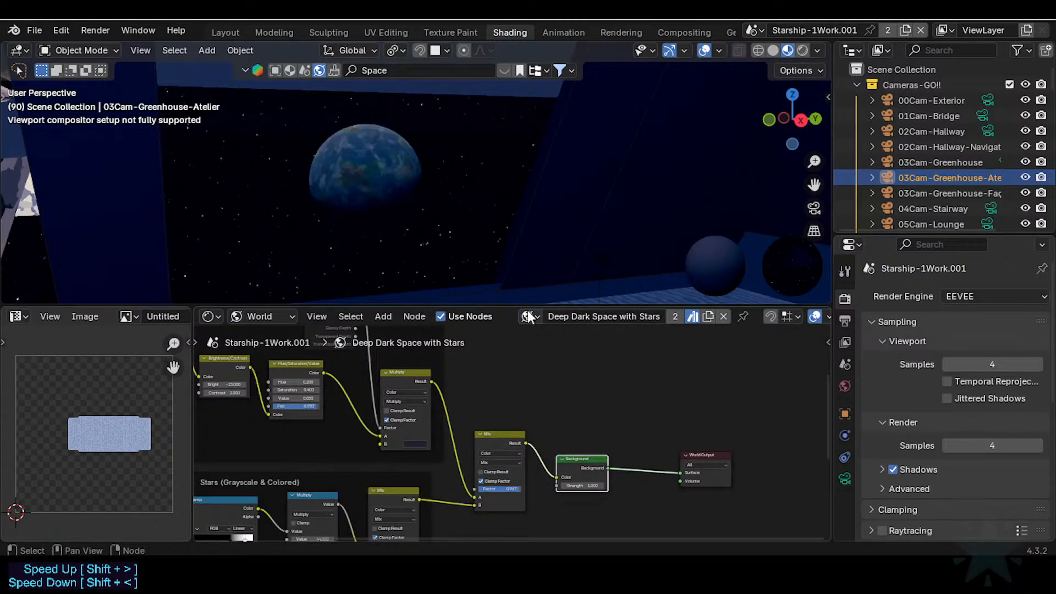
left_click(540, 317)
left_click(543, 356)
Widen the node editor and examine the HDR world's Texture Coordinate, Mapping, environment texture, Background and World Output nodes
scroll(423, 429, "down", 10)
middle_click_drag(456, 475, 466, 341)
scroll(380, 401, "up", 8)
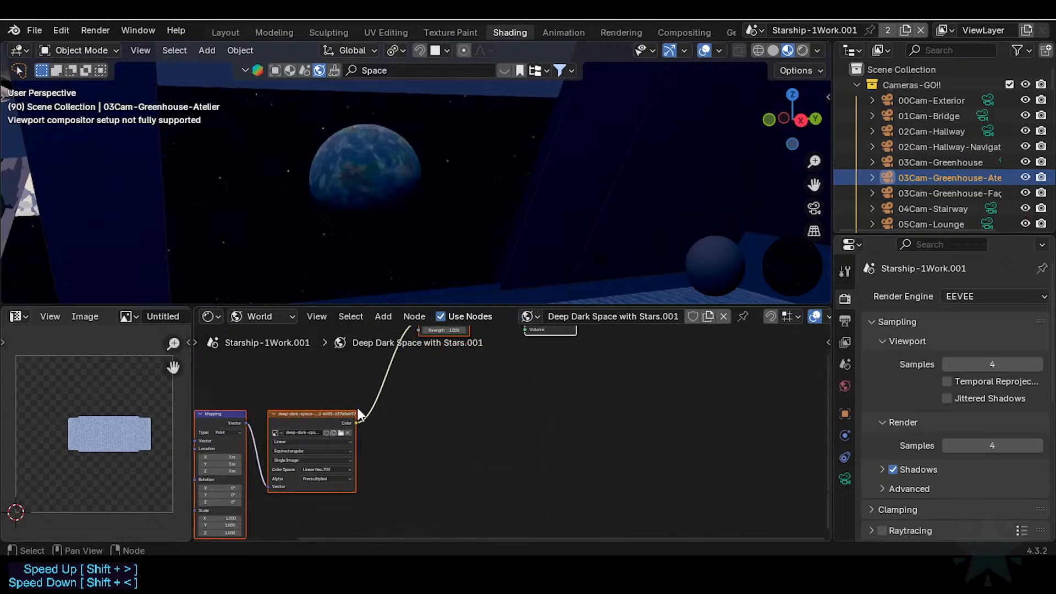
middle_click_drag(122, 446, 105, 438)
left_click_drag(191, 389, 121, 393)
middle_click_drag(169, 407, 367, 429)
scroll(369, 440, "up", 7)
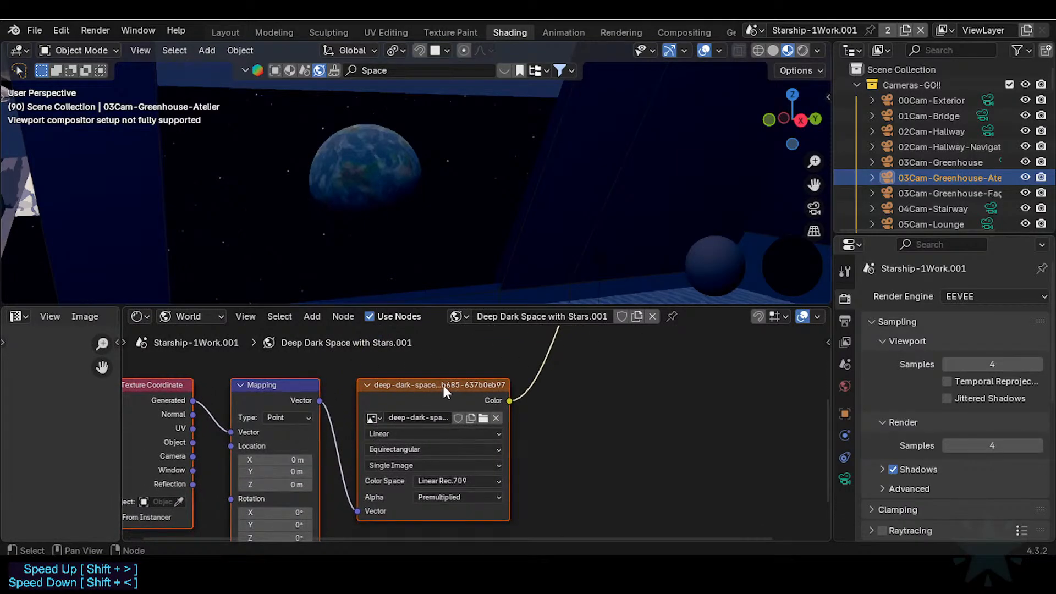
middle_click_drag(444, 385, 370, 417)
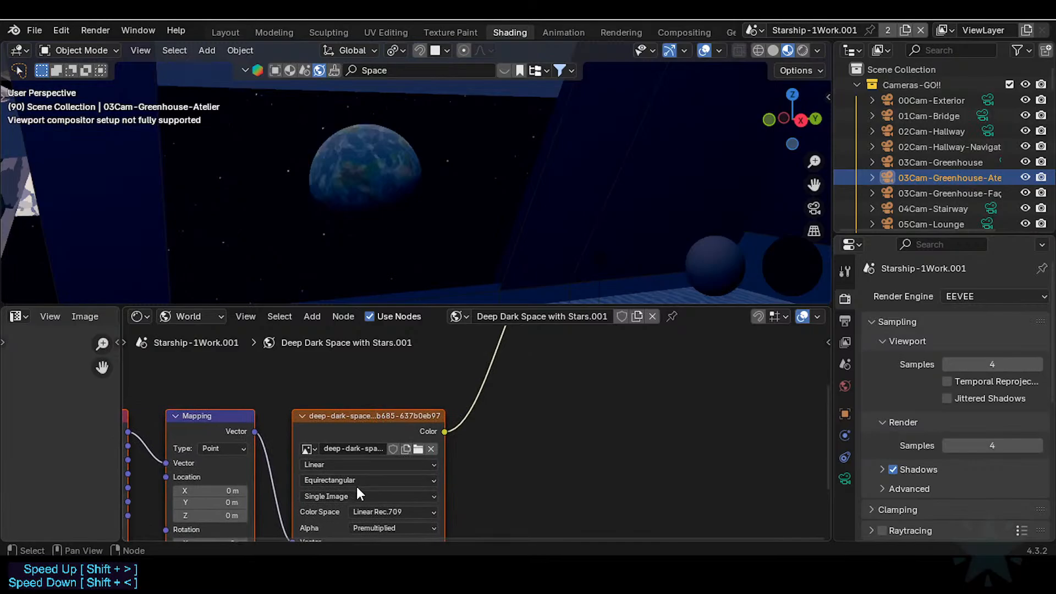
scroll(483, 434, "down", 4)
middle_click_drag(533, 395, 513, 424)
scroll(516, 426, "up", 1)
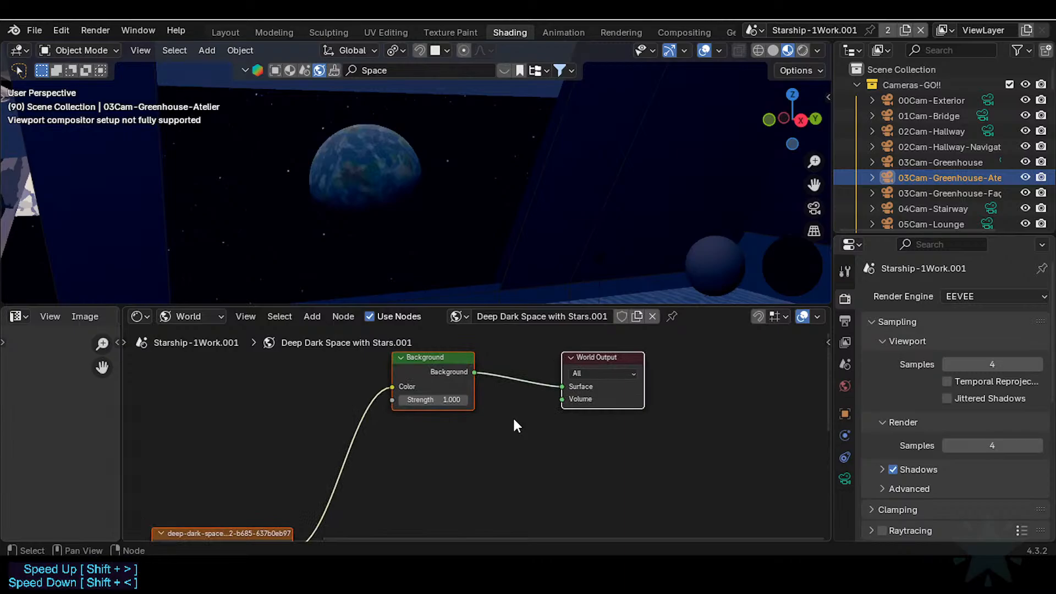
scroll(514, 424, "down", 1)
middle_click_drag(490, 455, 539, 397)
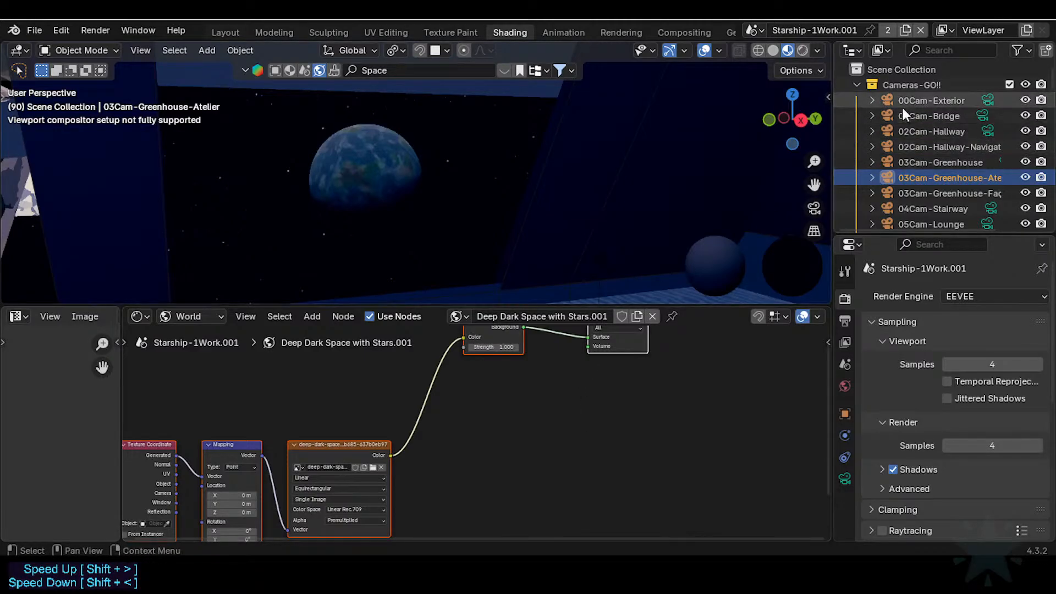
Collapse the expanded collections in the scene hierarchy, from Cameras-GO!! and Starship-NeoceneV through the furniture collections to B&B Italia Husk bed
left_click(857, 85)
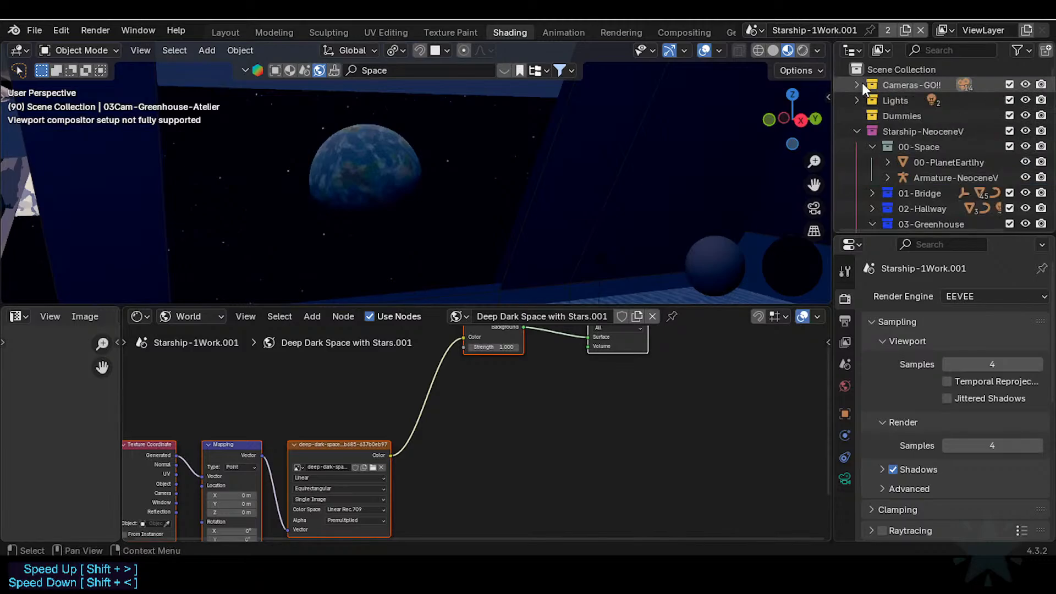
left_click(857, 132)
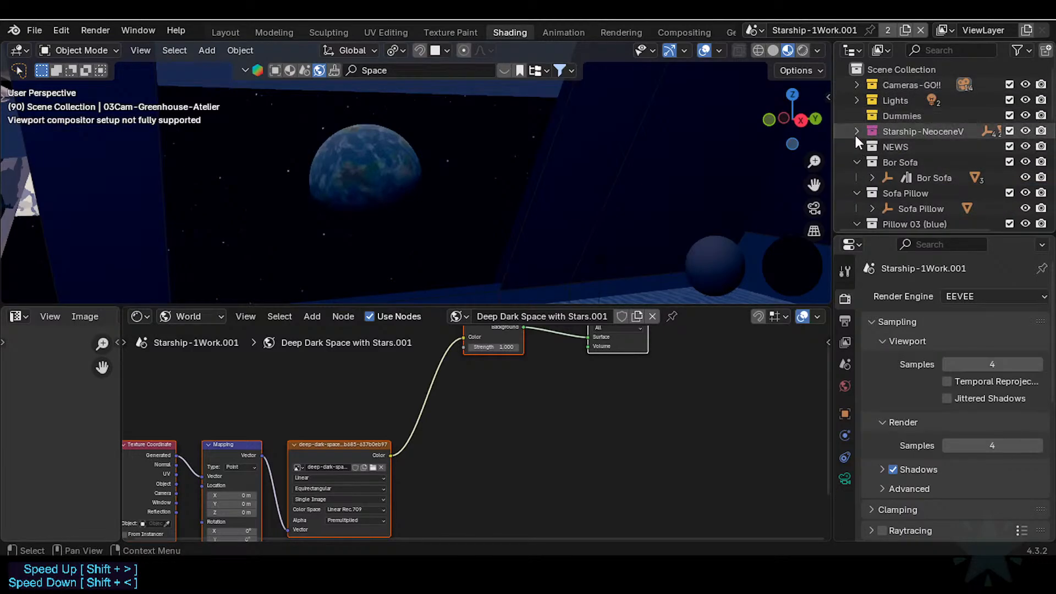
left_click(857, 162)
left_click(857, 177)
left_click(857, 193)
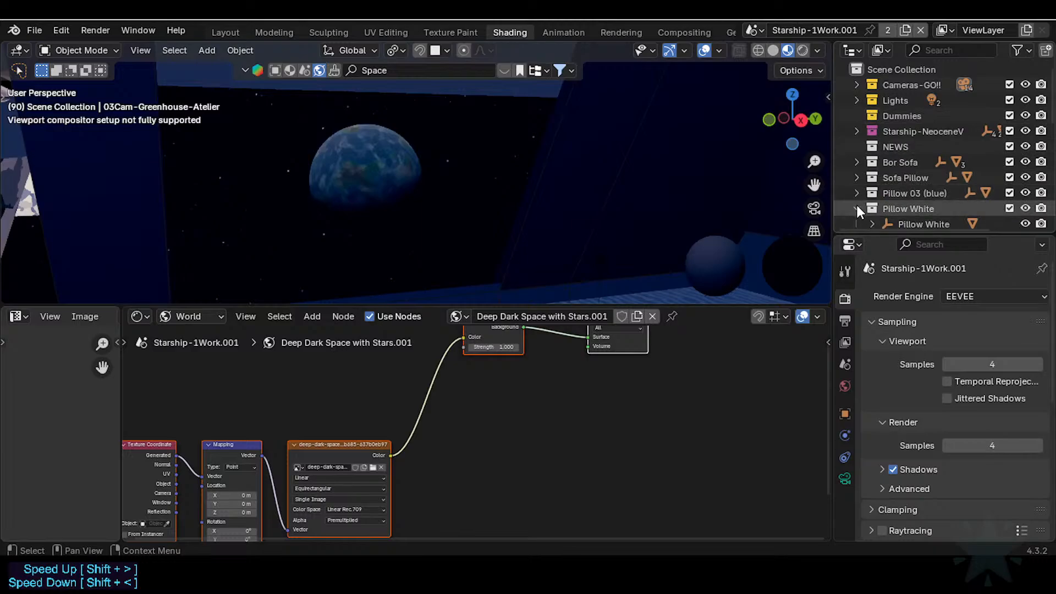
left_click(857, 209)
scroll(858, 207, "down", 3)
left_click(857, 178)
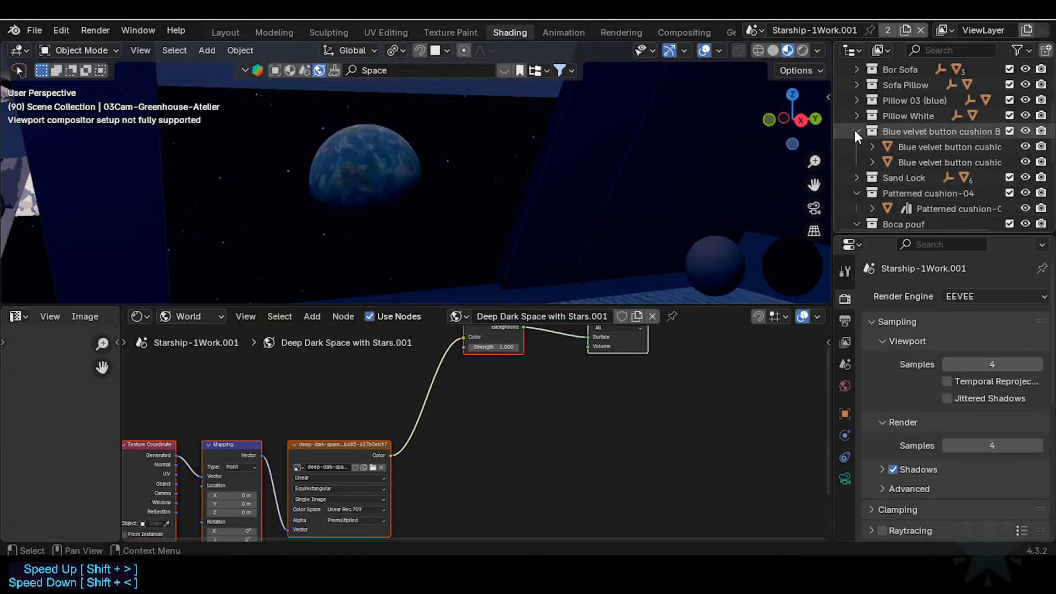
left_click(857, 131)
left_click(857, 163)
left_click(857, 178)
left_click(857, 193)
left_click(857, 209)
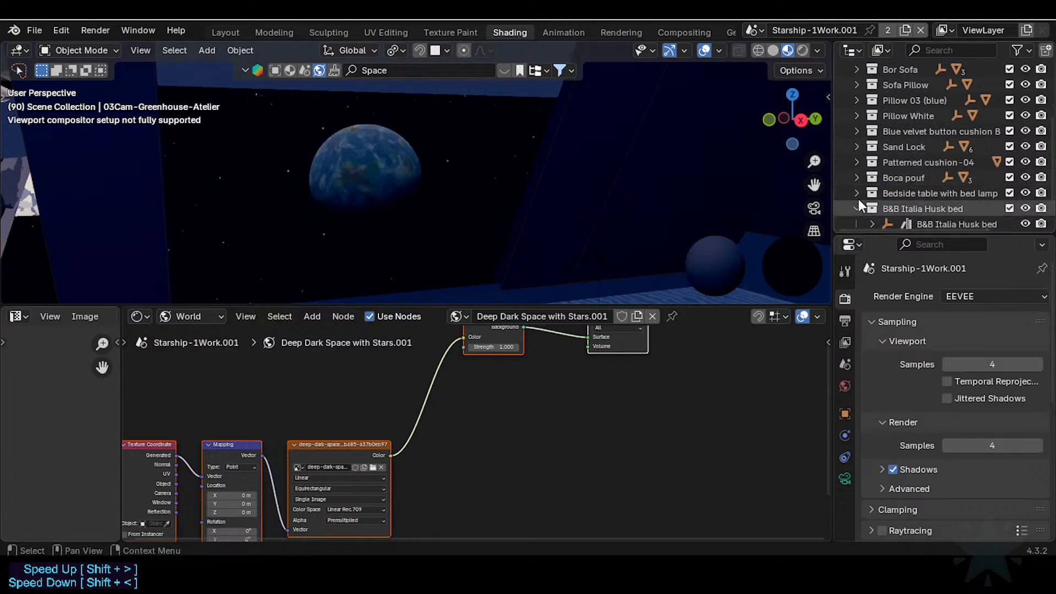
scroll(891, 220, "down", 1)
scroll(976, 127, "up", 5)
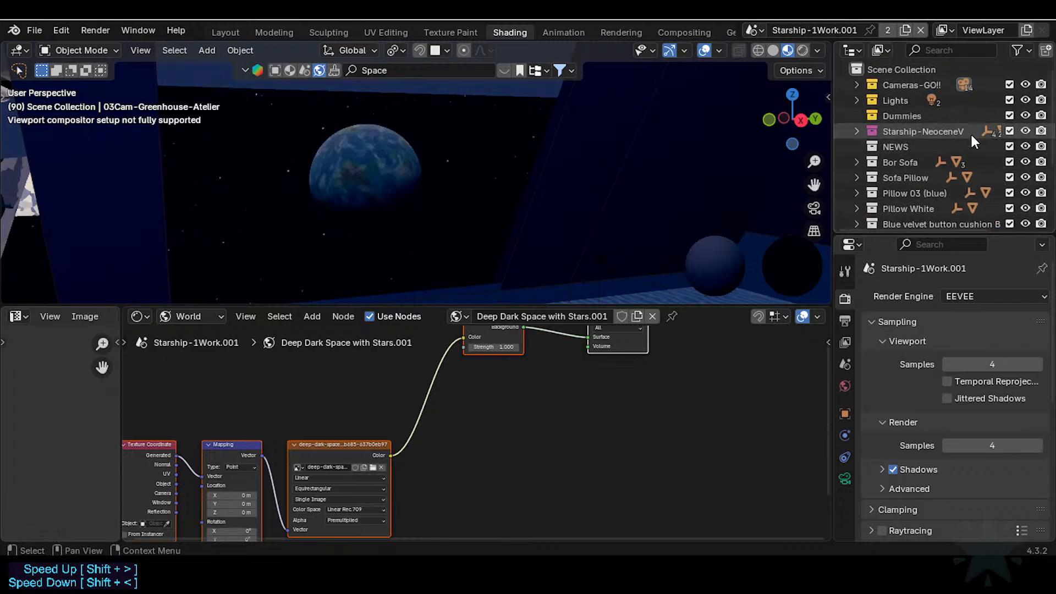
Disable rendering for the collections from Cameras-GO!! through Pillow 03 (blue), continuing down the furniture collections
left_click(1041, 84)
left_click_drag(1040, 178, 1041, 162)
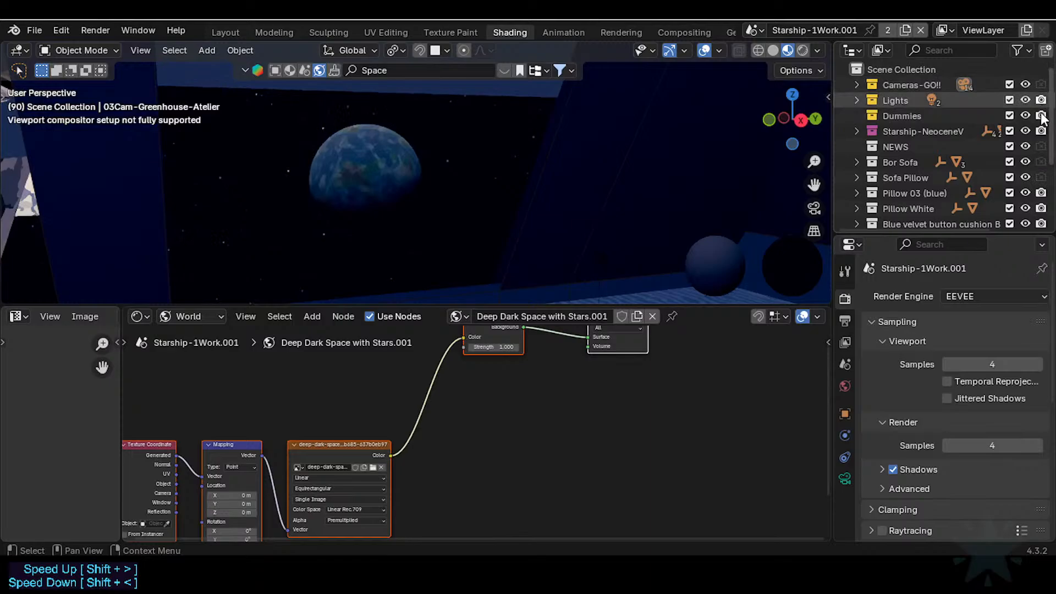
left_click(1041, 100)
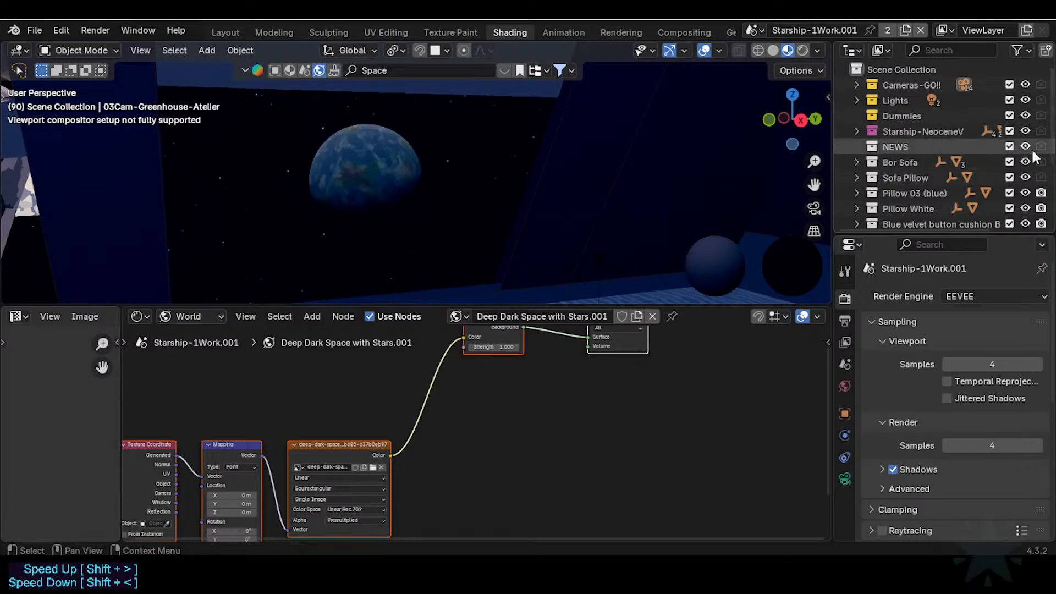
scroll(1037, 160, "down", 5)
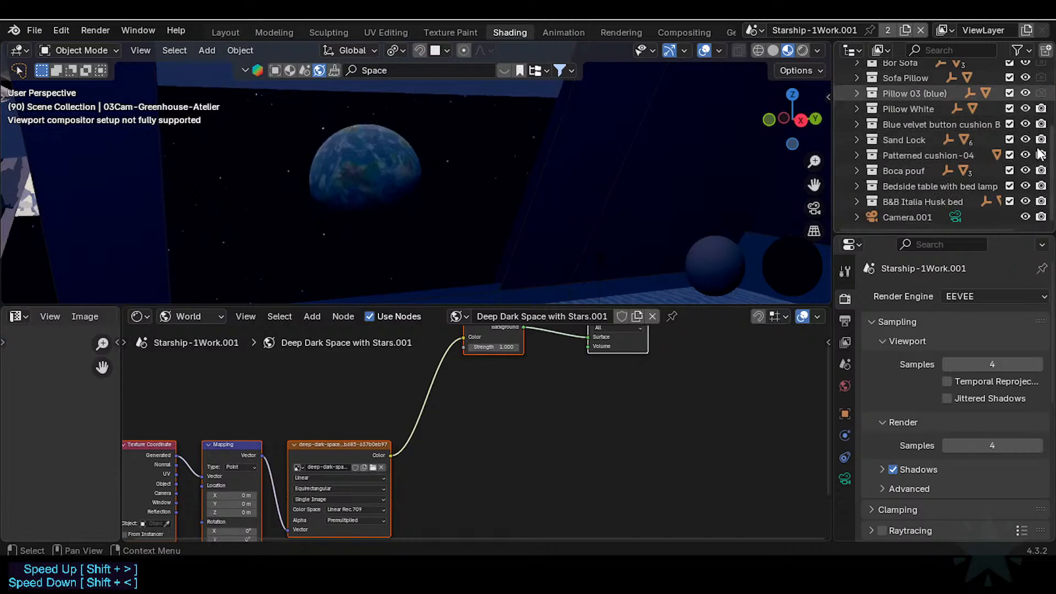
left_click_drag(1042, 155, 1041, 140)
Exclude every collection from B&B Italia Husk bed up to Cameras-GO!! from the view layer, leaving only the starry world
left_click_drag(1010, 203, 1011, 93)
scroll(1011, 104, "up", 3)
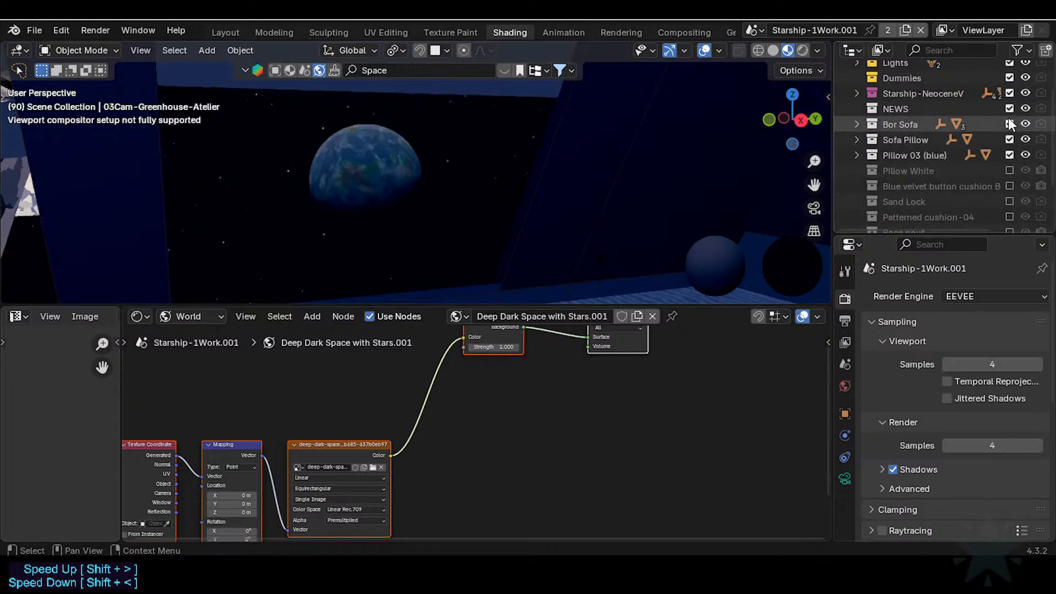
left_click_drag(1011, 137, 1012, 97)
scroll(1010, 116, "up", 2)
left_click_drag(1009, 133, 1008, 84)
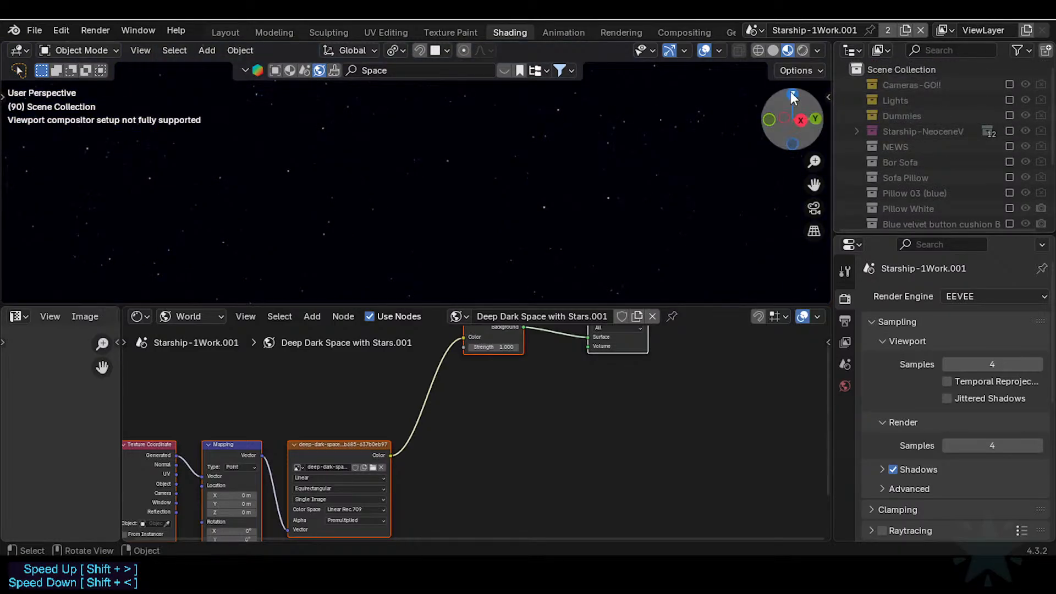
middle_click_drag(562, 172, 467, 194)
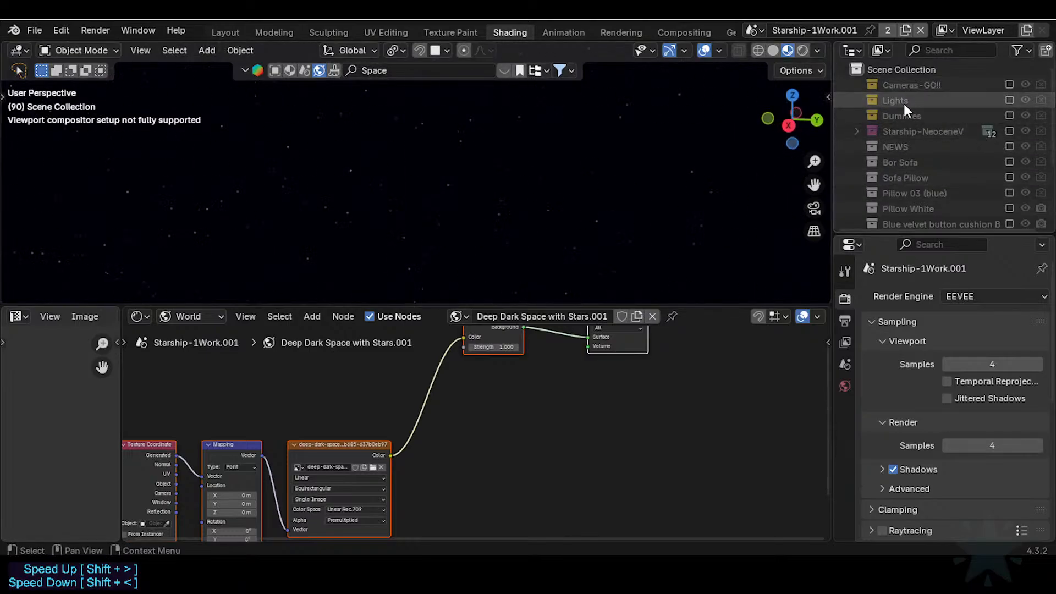
Select Camera.001 and enlarge the 3D viewport to inspect the camera against the starry background
scroll(935, 154, "down", 5)
left_click(902, 217)
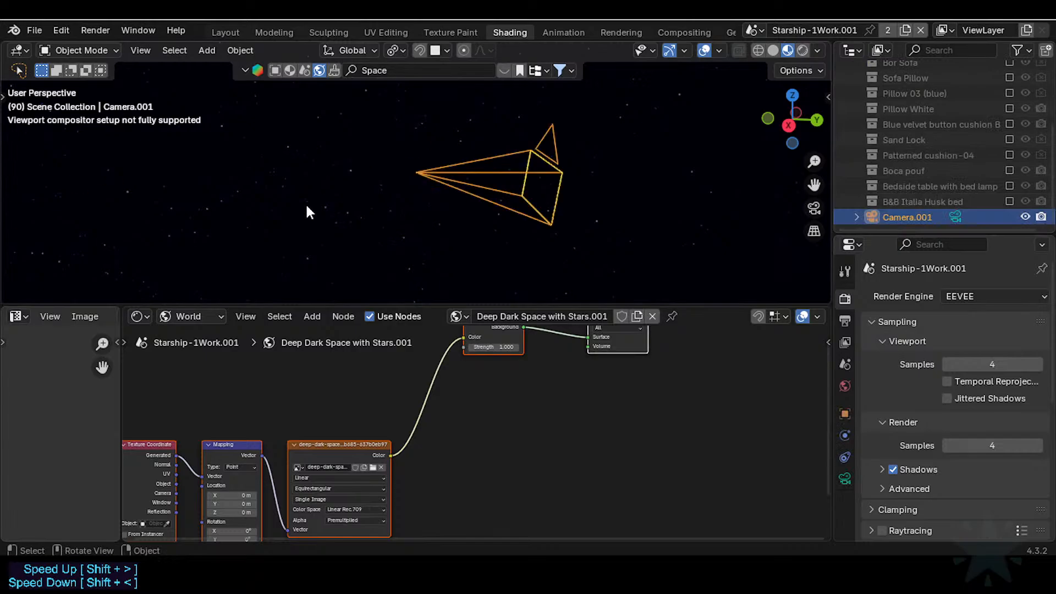
middle_click_drag(306, 206, 418, 228)
left_click_drag(454, 302, 432, 447)
middle_click_drag(396, 275, 460, 246)
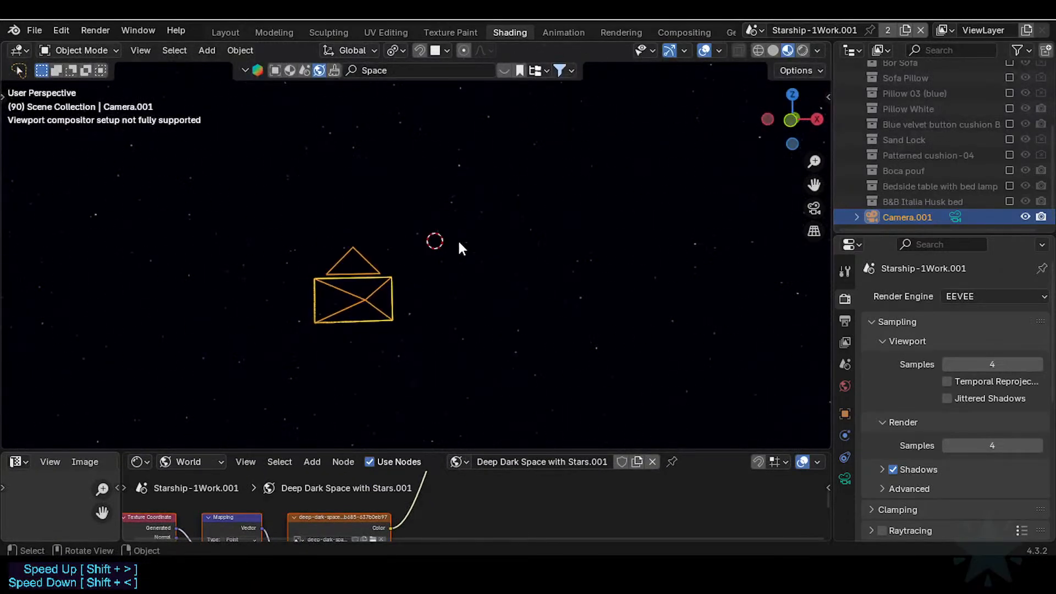
key("KP_0")
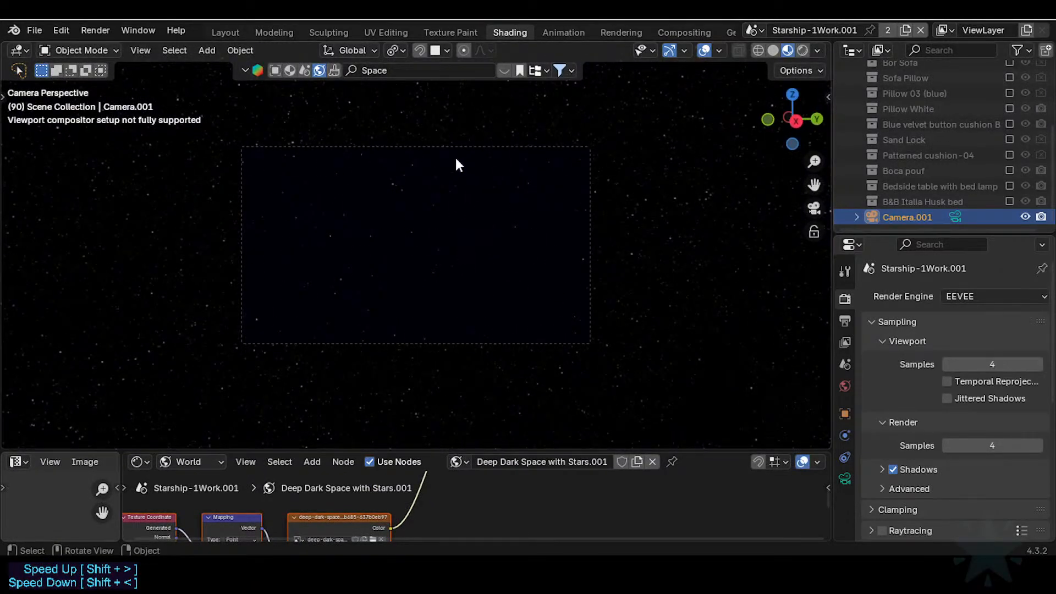
key("KP_0")
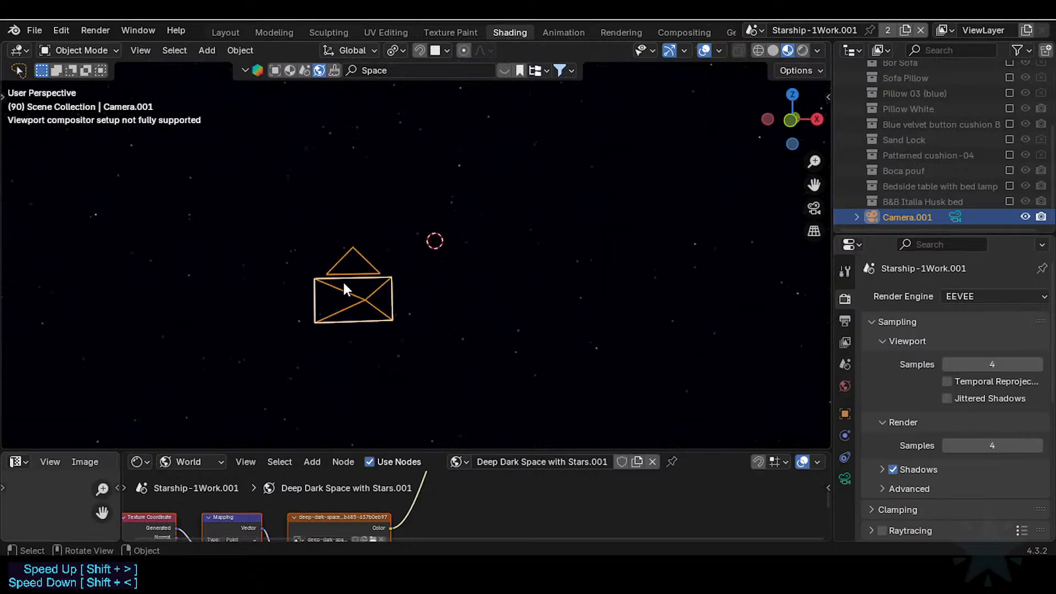
Make Camera.001 the active scene camera and look through it at the stars
left_click(957, 218)
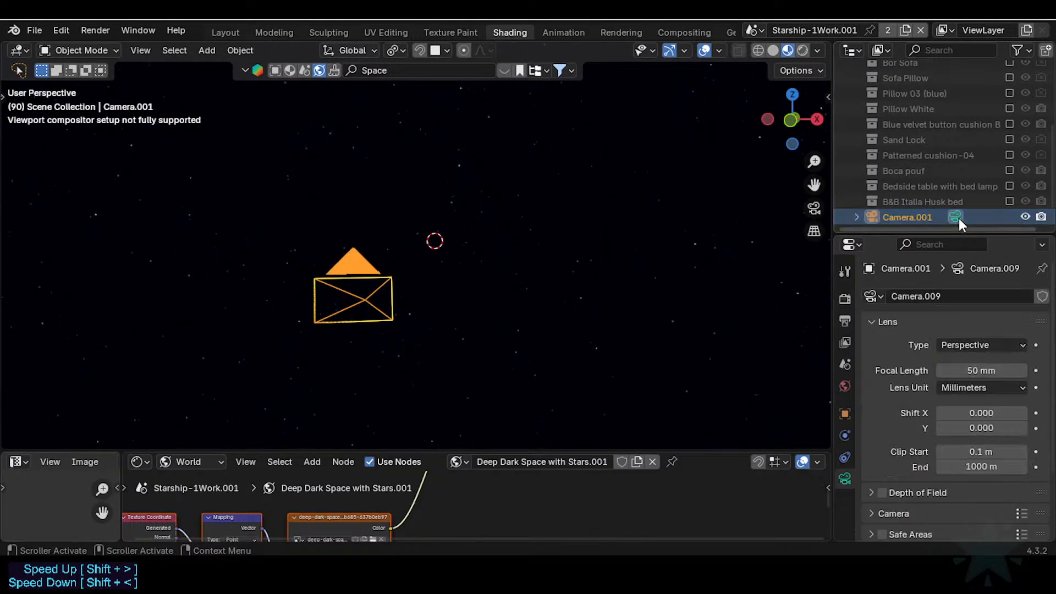
key("KP_0")
middle_click_drag(594, 257, 456, 222)
key("KP_0")
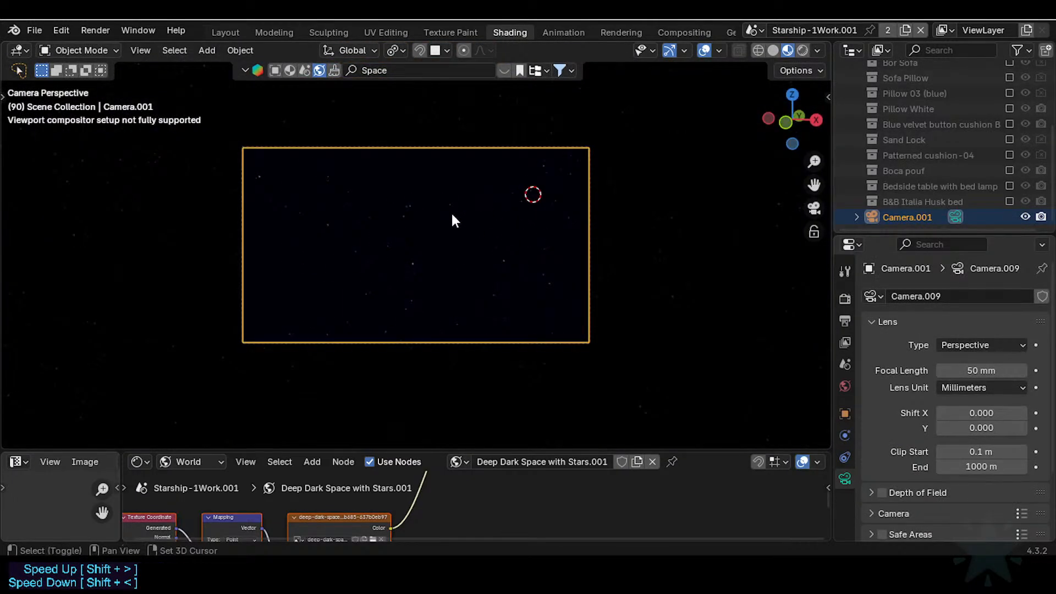
Duplicate Camera.001 in place and save the file
key("shift+d")
right_click(472, 212)
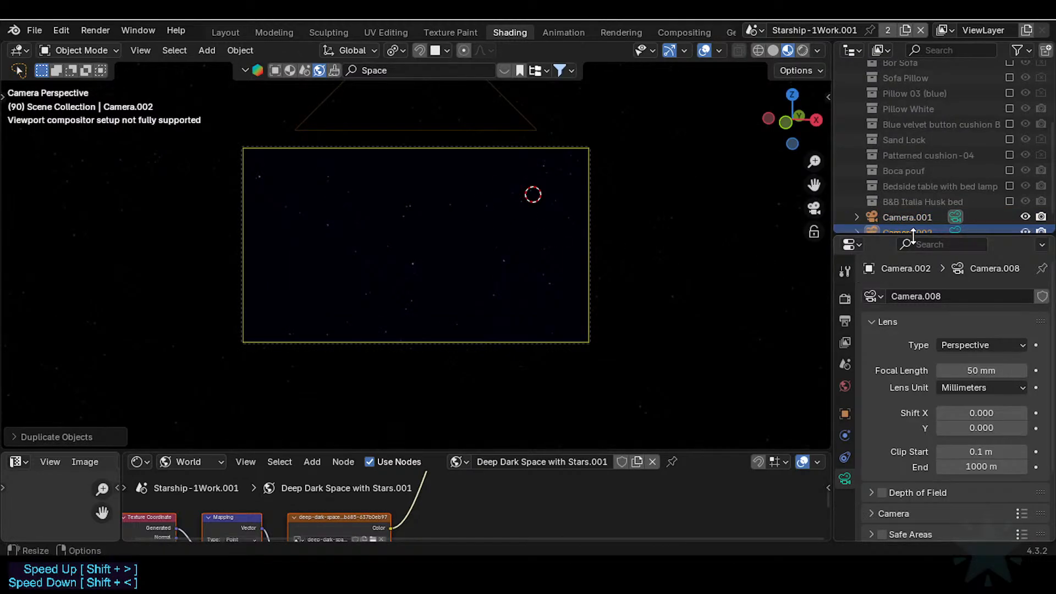
key("ctrl+s")
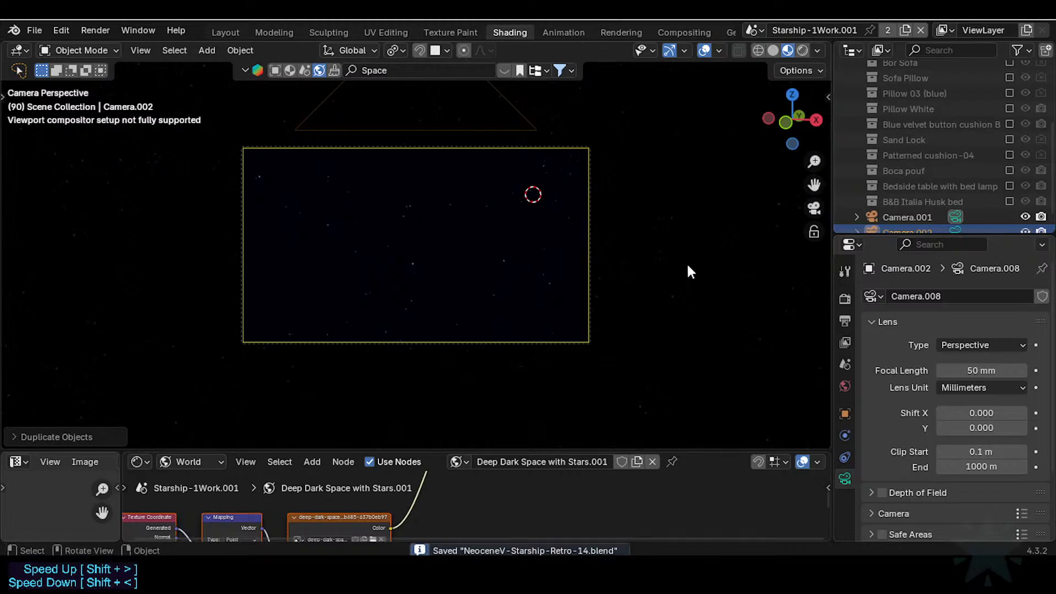
Examine the duplicated camera's lens type choices, lens units and Depth of Field settings
left_click_drag(874, 230, 874, 220)
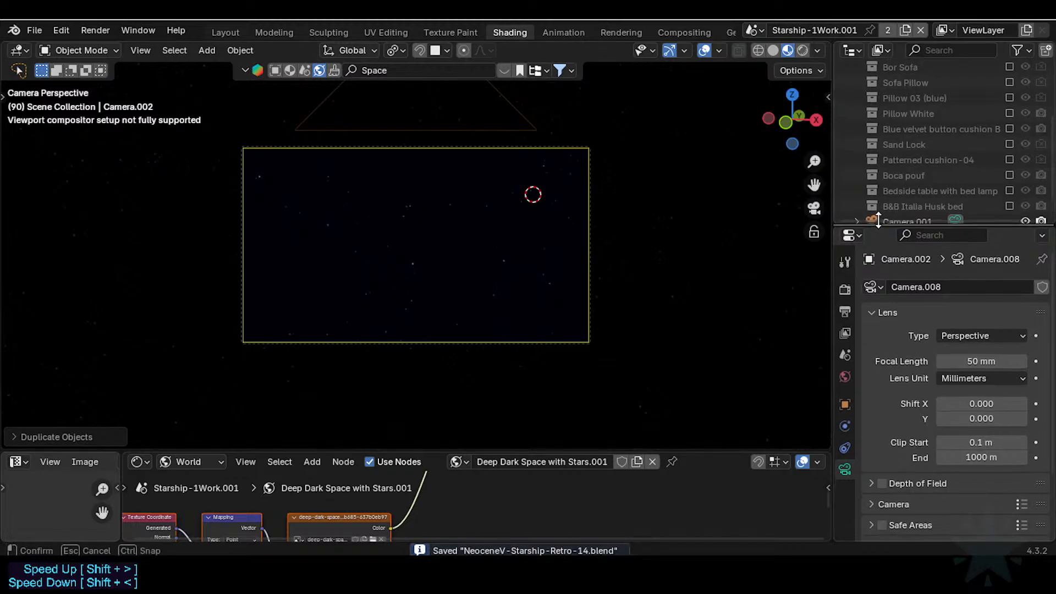
left_click(982, 335)
left_click(974, 353)
left_click(971, 378)
left_click(970, 381)
left_click(975, 331)
left_click(975, 331)
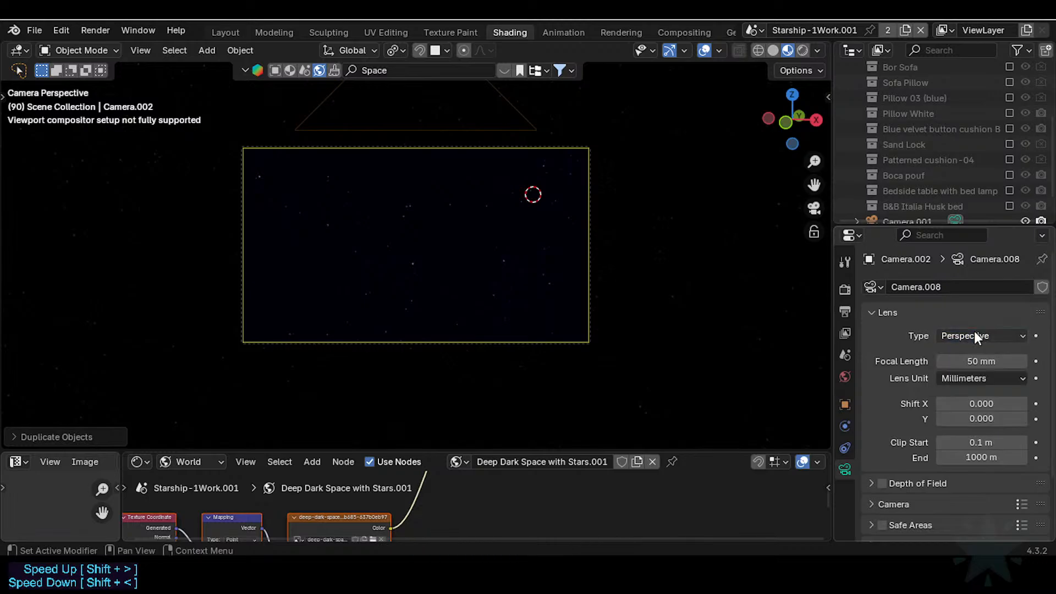
scroll(966, 402, "down", 3)
left_click(868, 406)
left_click(868, 406)
scroll(951, 308, "up", 3)
Try the Orthographic lens type on the duplicated camera and return it to Perspective
left_click(964, 317)
left_click(961, 368)
left_click(946, 363)
left_click(951, 320)
left_click(950, 351)
left_click(965, 322)
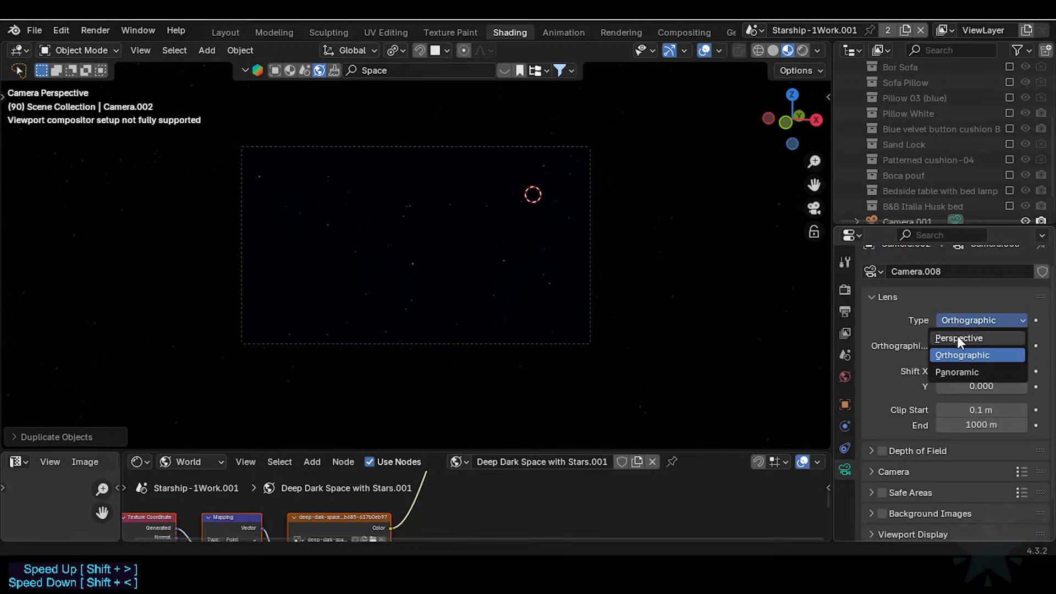
left_click(959, 338)
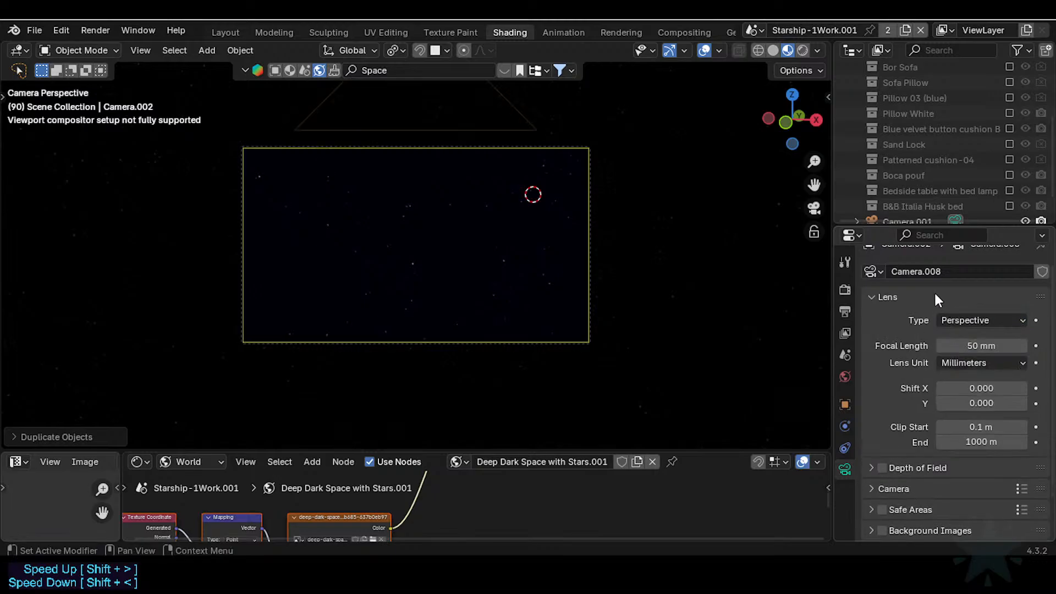
Review the scene's output settings and switch the render engine to Cycles
left_click(846, 311)
scroll(924, 370, "down", 8)
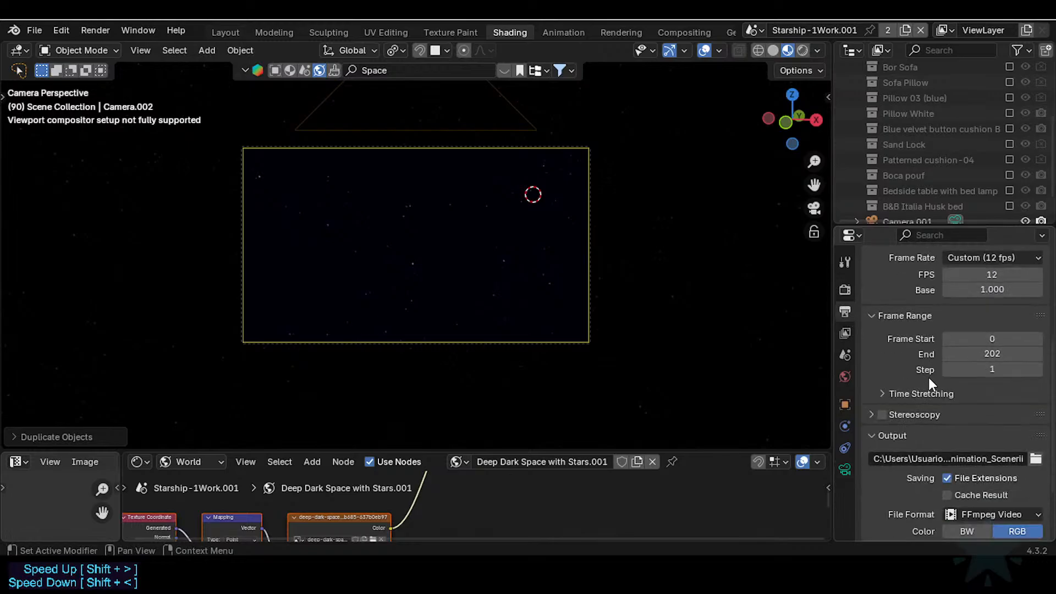
scroll(928, 377, "up", 8)
left_click(845, 290)
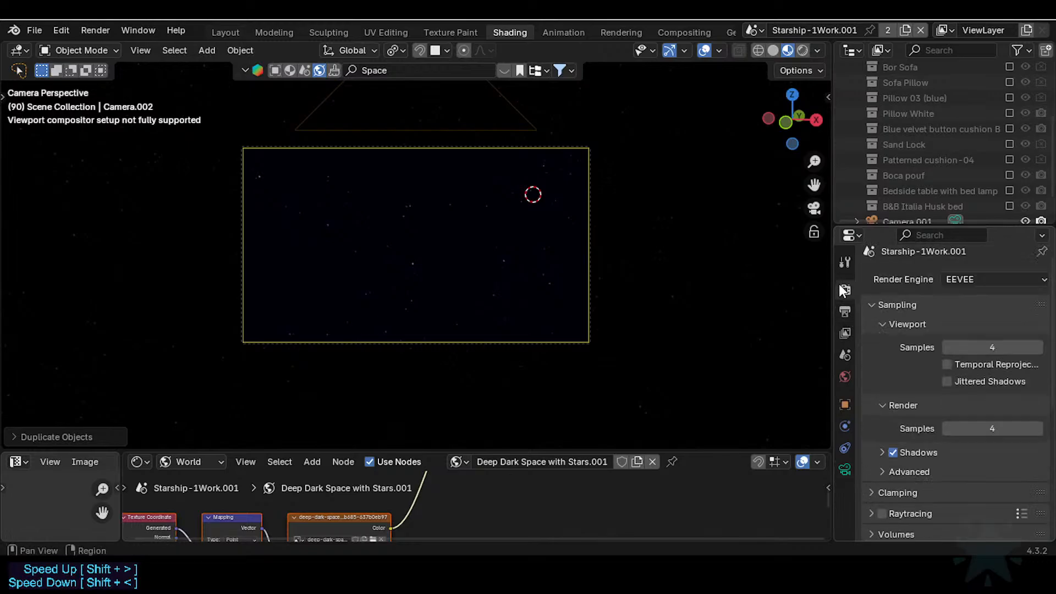
left_click(965, 278)
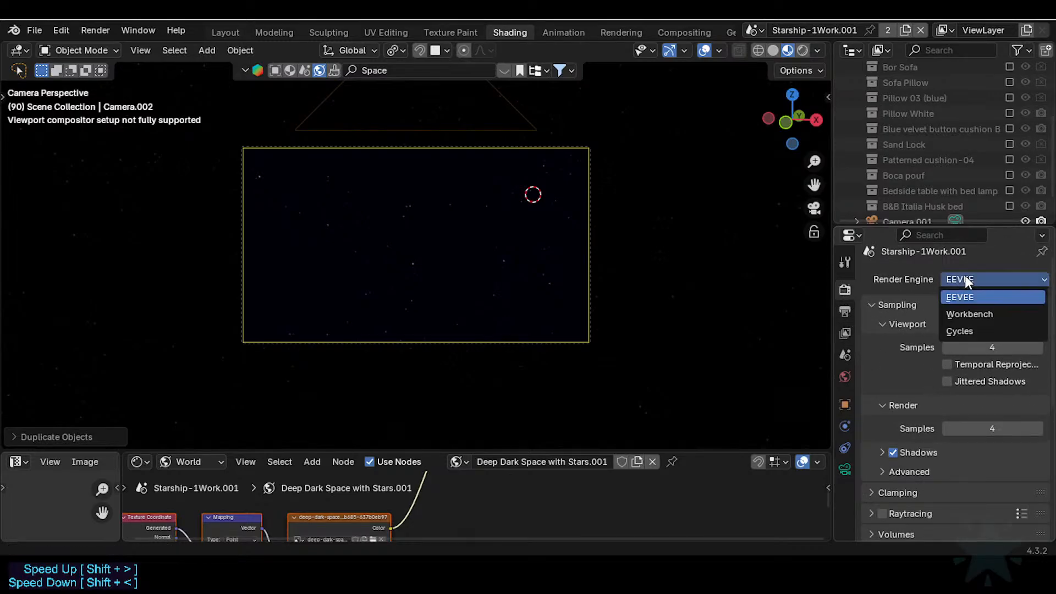
left_click(955, 327)
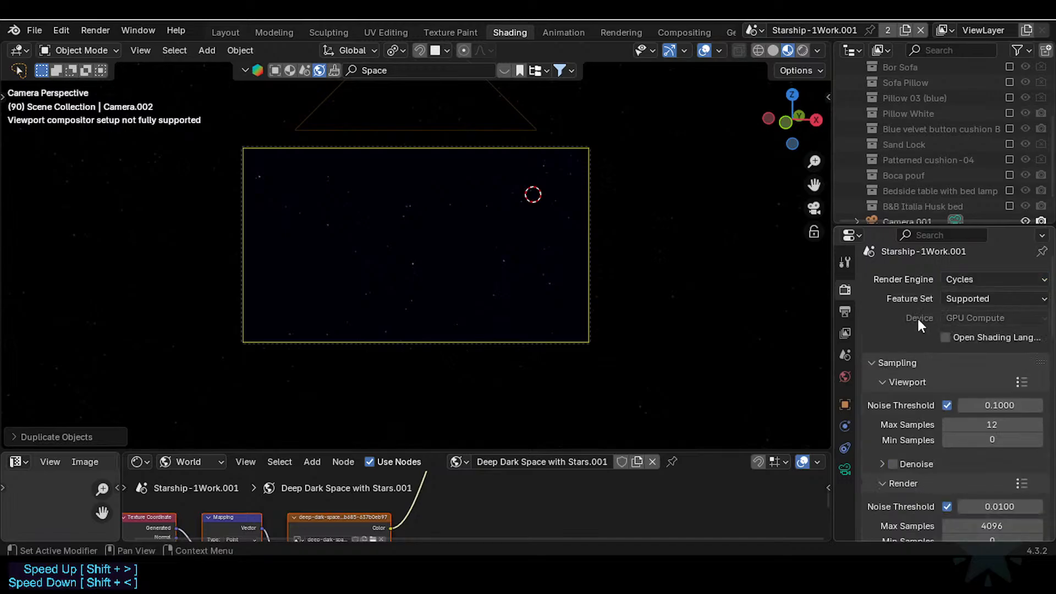
Examine the output format and the duplicated camera's lens options under Cycles, keeping the Perspective type
left_click(845, 310)
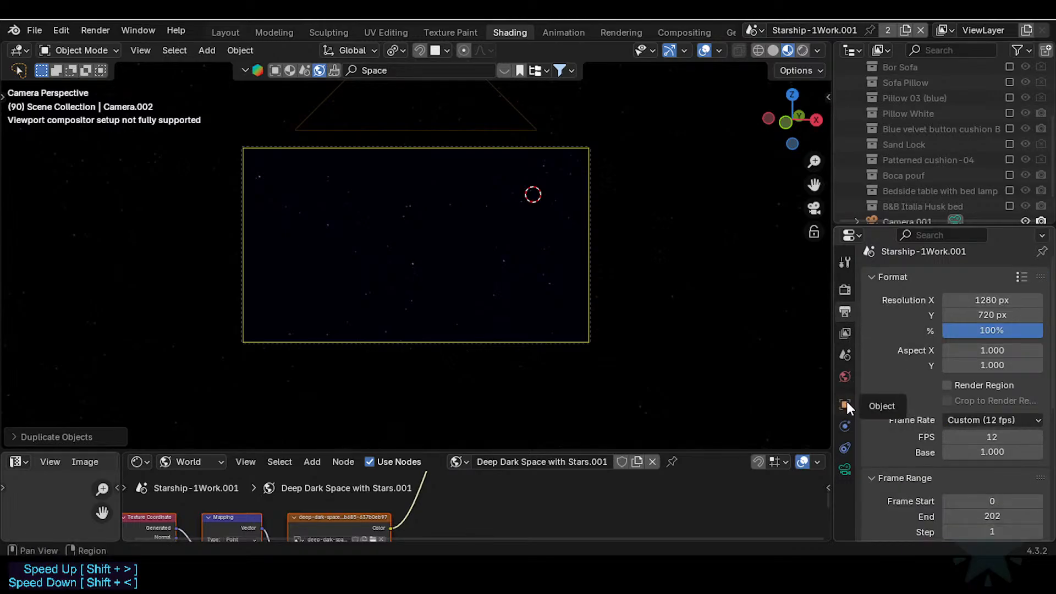
left_click(845, 447)
left_click(845, 470)
left_click(971, 336)
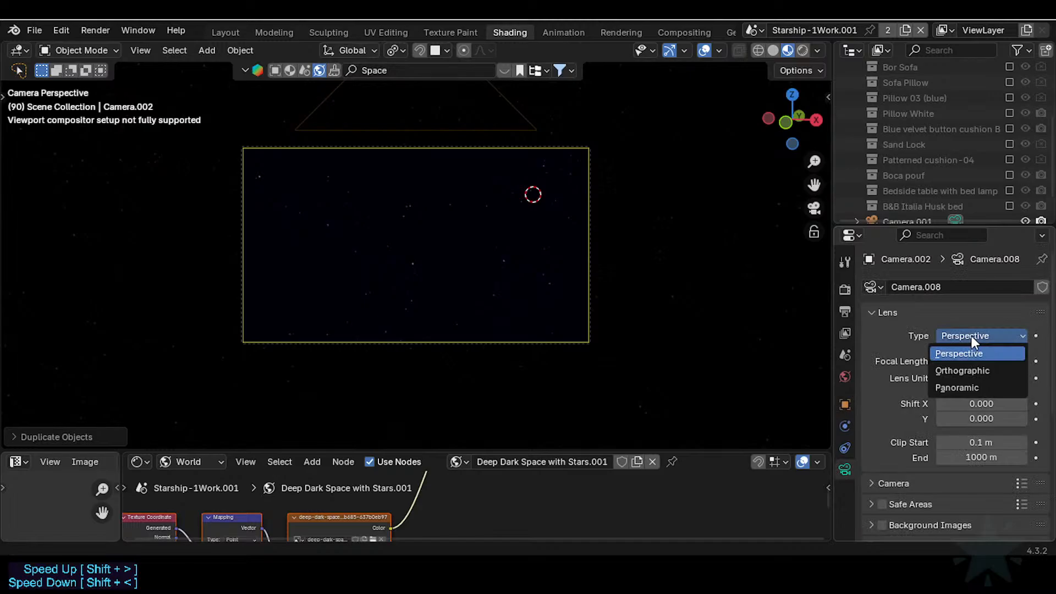
left_click(978, 353)
left_click(973, 379)
left_click(970, 378)
left_click(971, 380)
left_click(974, 388)
scroll(932, 418, "down", 3)
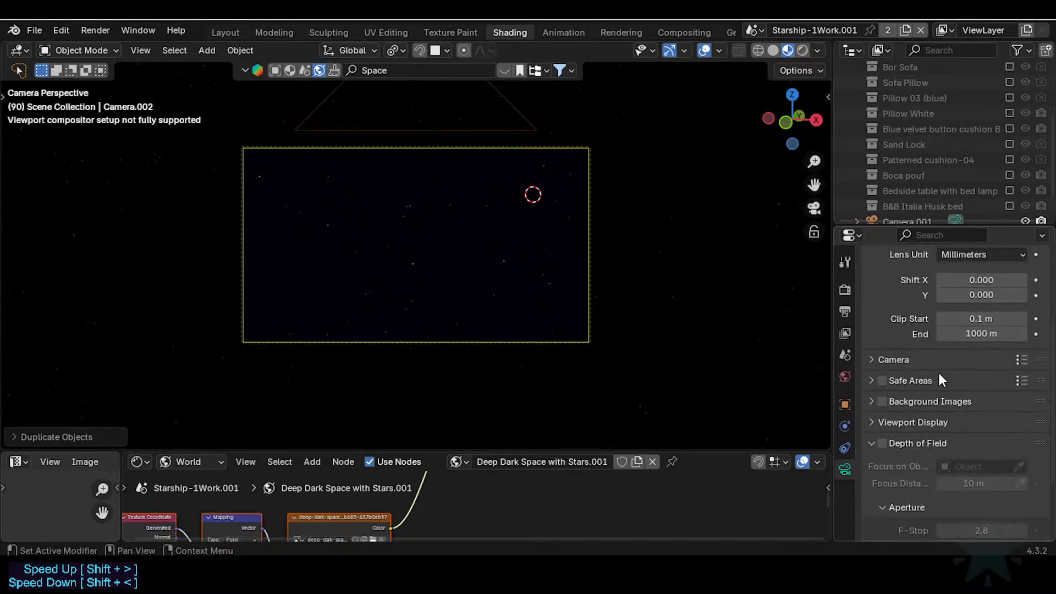
scroll(929, 407, "up", 5)
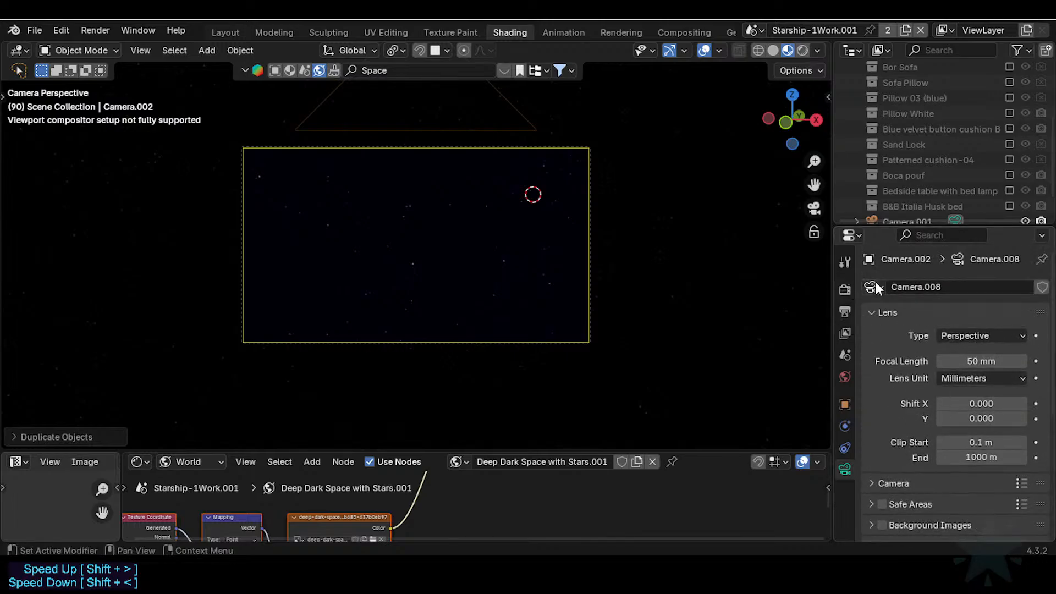
Switch the render engine back to EEVEE
left_click(845, 288)
left_click(965, 289)
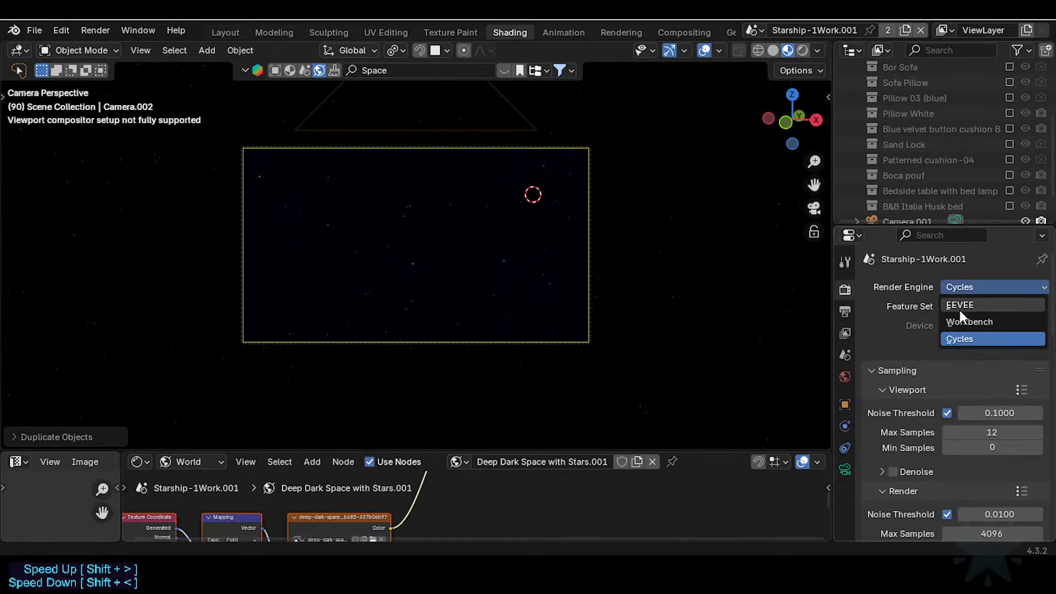
left_click(961, 306)
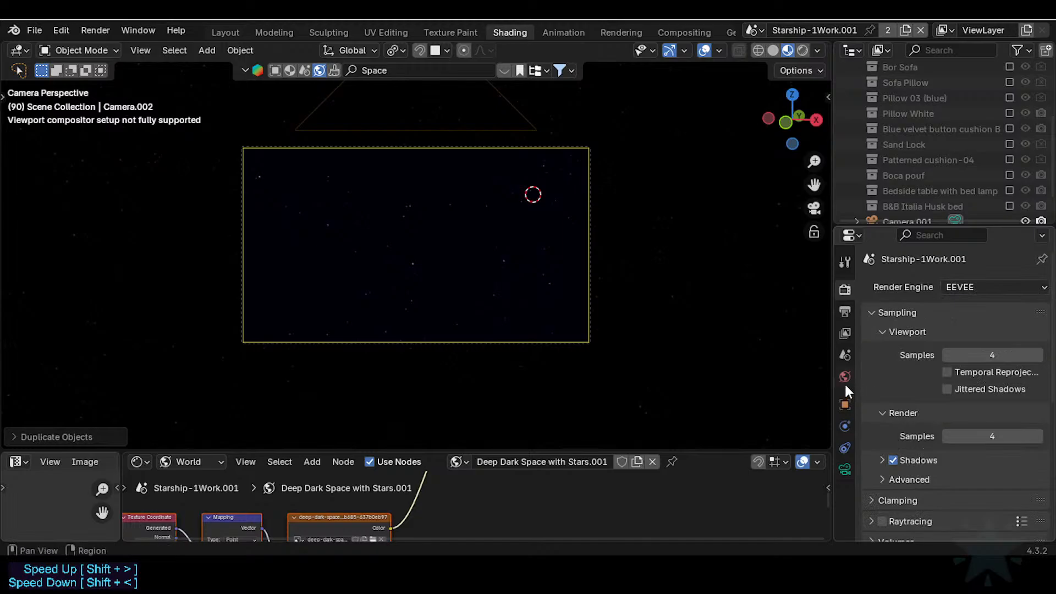
Set the duplicated camera's lens type to Panoramic after trying Orthographic
left_click(846, 469)
left_click(968, 334)
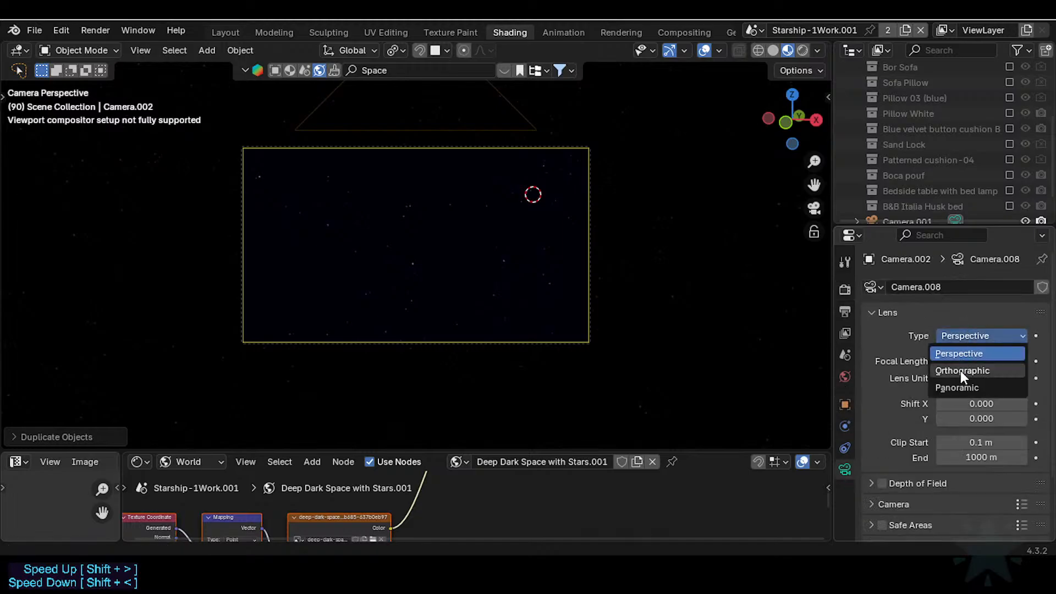
left_click(962, 370)
left_click(976, 335)
left_click(964, 387)
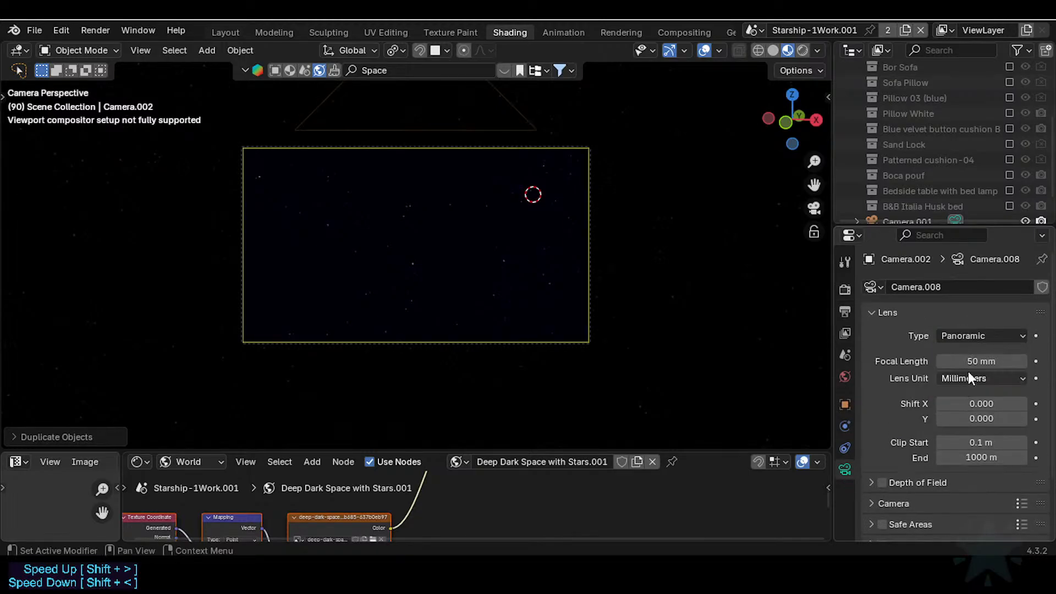
Examine the panoramic camera's sensor, background image and viewport display settings
scroll(984, 344, "down", 3)
left_click(872, 405)
left_click(872, 405)
left_click(875, 428)
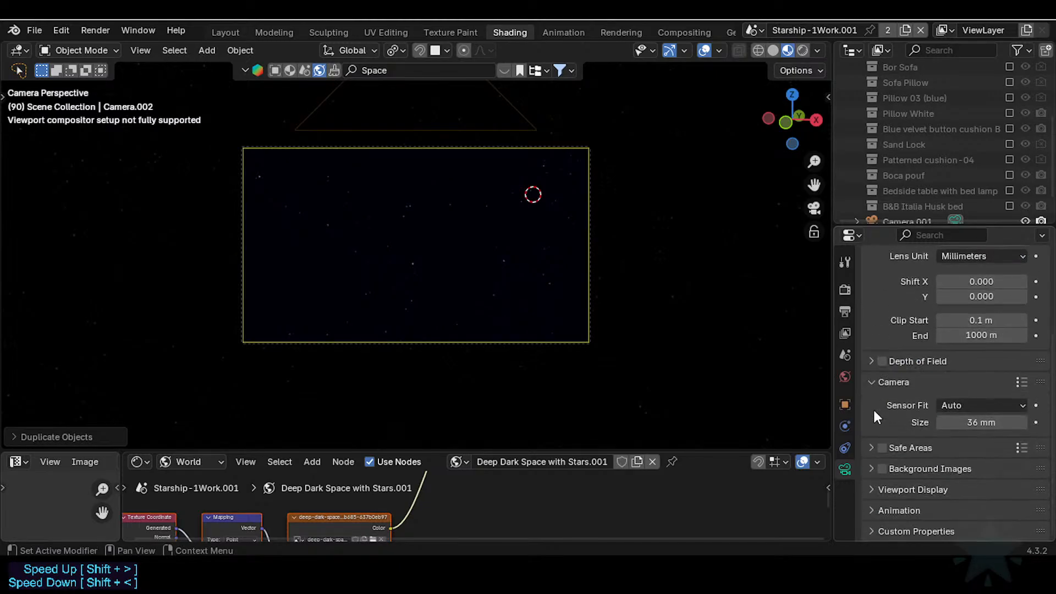
left_click(967, 406)
left_click(965, 398)
left_click(875, 468)
scroll(880, 464, "down", 1)
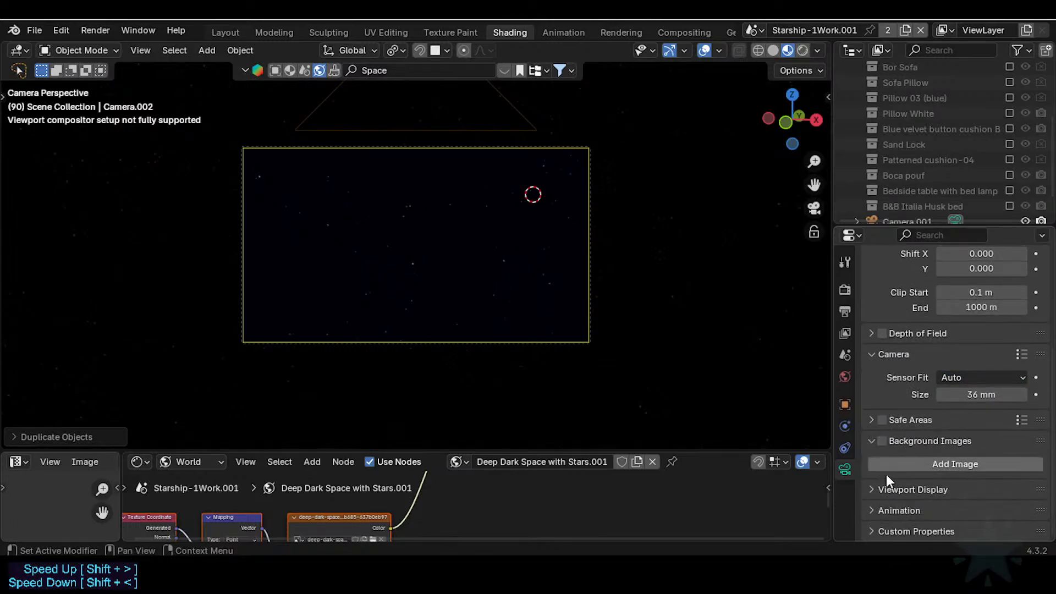
left_click(876, 491)
scroll(874, 480, "down", 5)
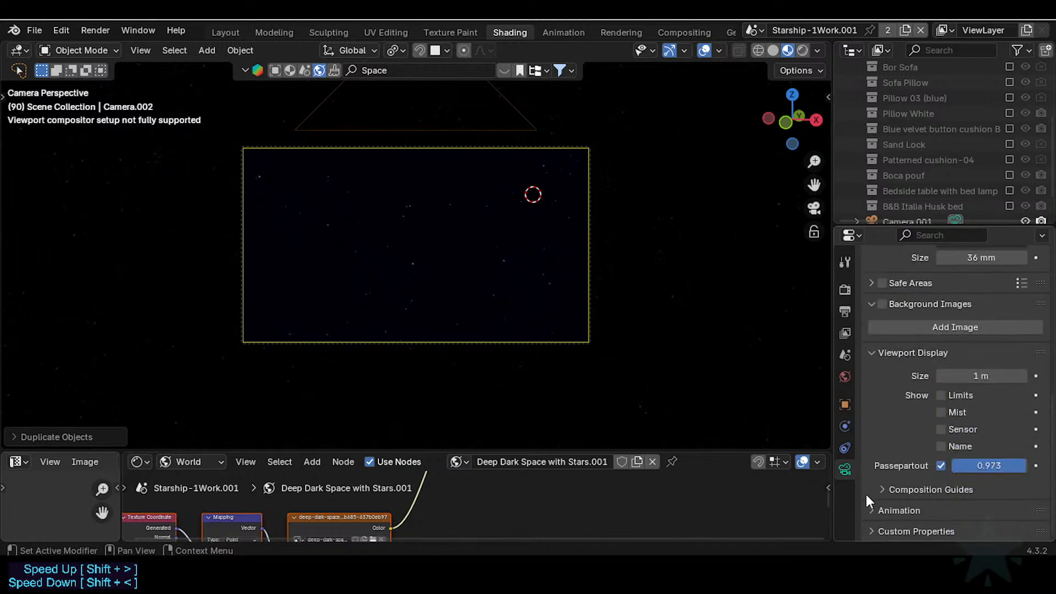
scroll(880, 456, "up", 10)
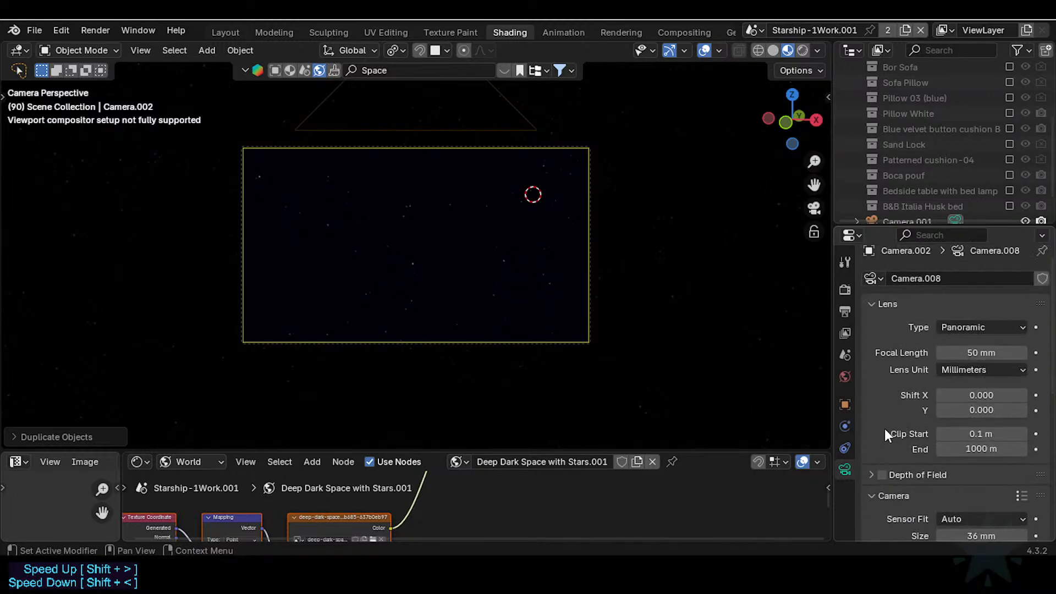
Try the Orthographic lens type on the duplicated camera and examine its depth of field and display settings
left_click(960, 337)
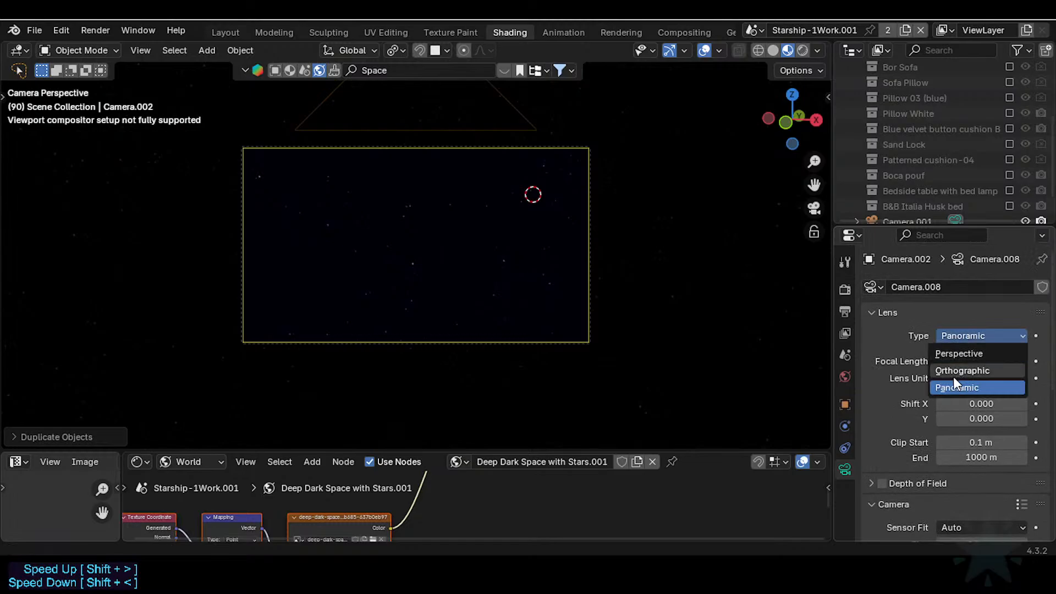
left_click(965, 367)
scroll(906, 400, "down", 4)
scroll(890, 415, "down", 3)
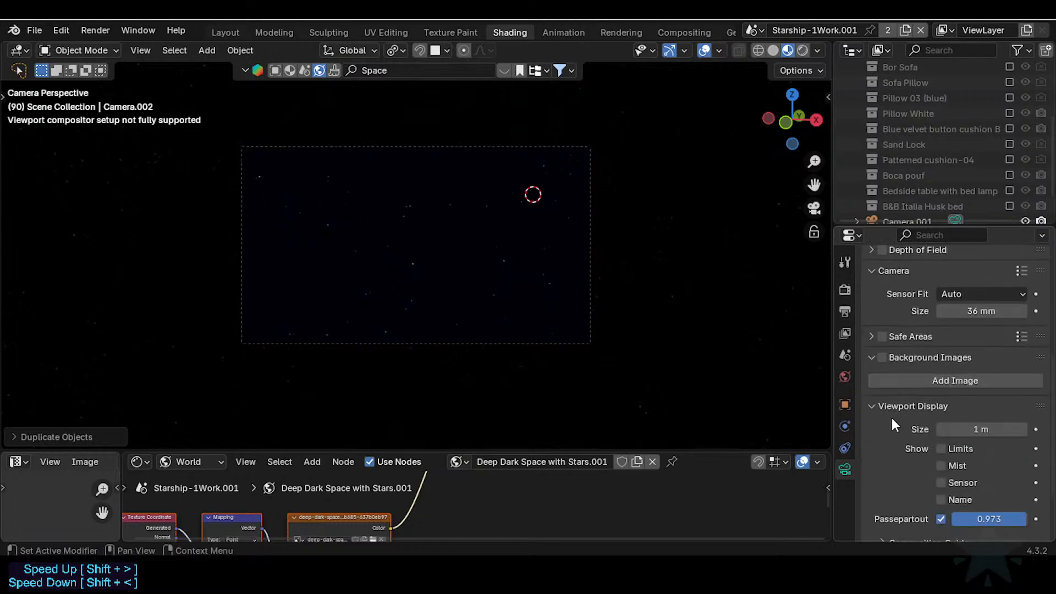
scroll(874, 352, "up", 2)
left_click(868, 306)
scroll(915, 404, "down", 4)
scroll(915, 403, "down", 7)
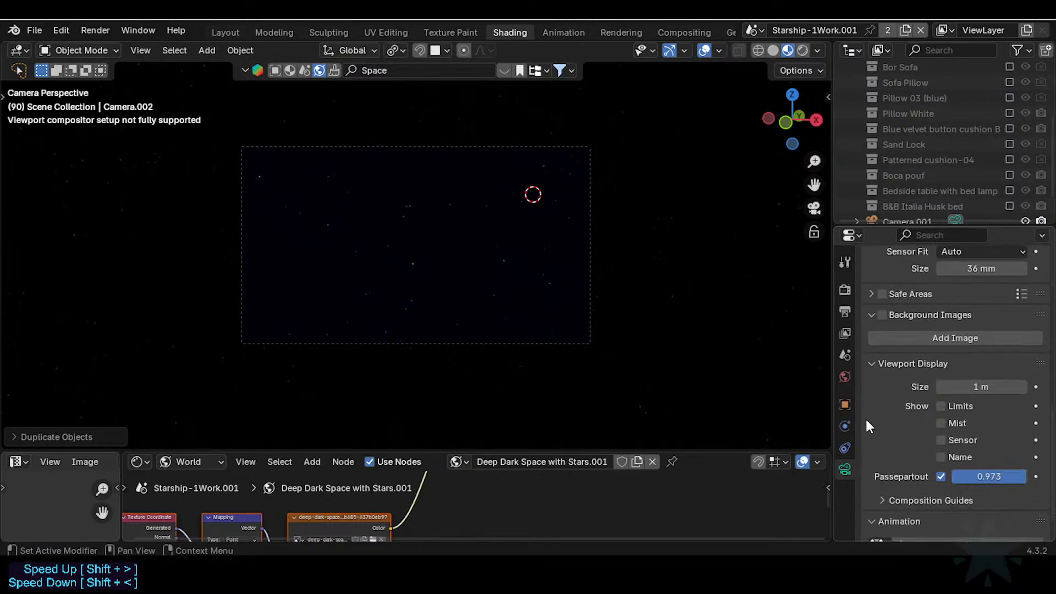
scroll(935, 421, "up", 10)
scroll(915, 393, "up", 6)
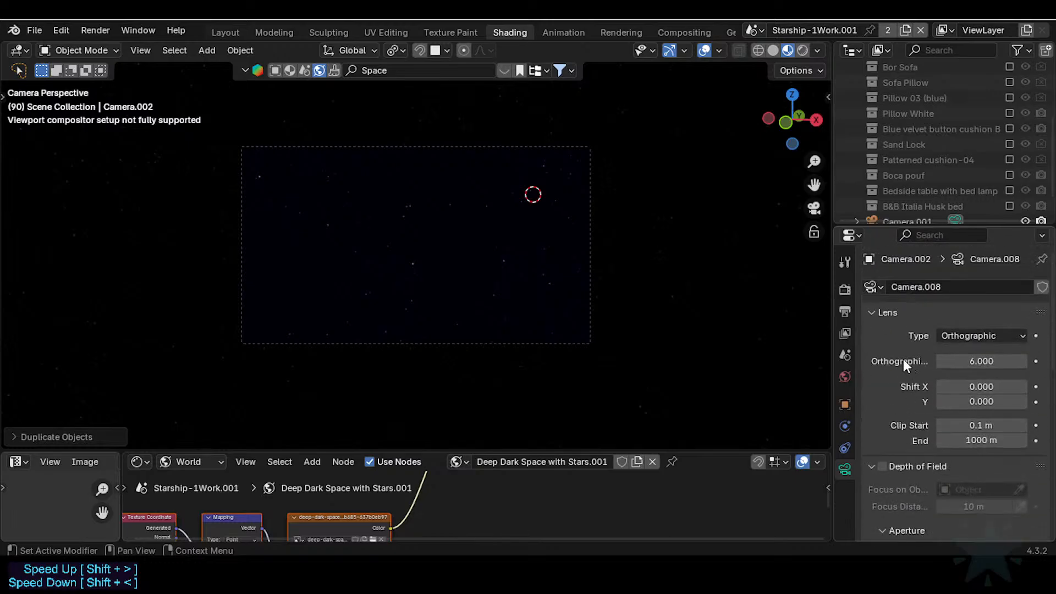
Set the duplicated camera's lens type to Perspective and review its depth of field and viewport display settings
left_click(960, 330)
left_click(963, 350)
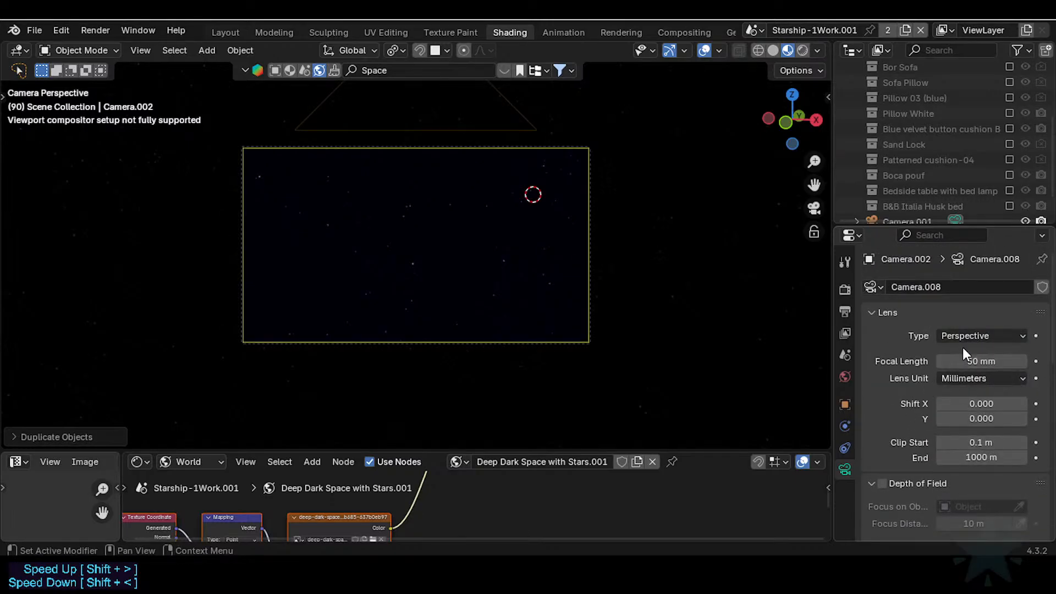
scroll(923, 402, "down", 10)
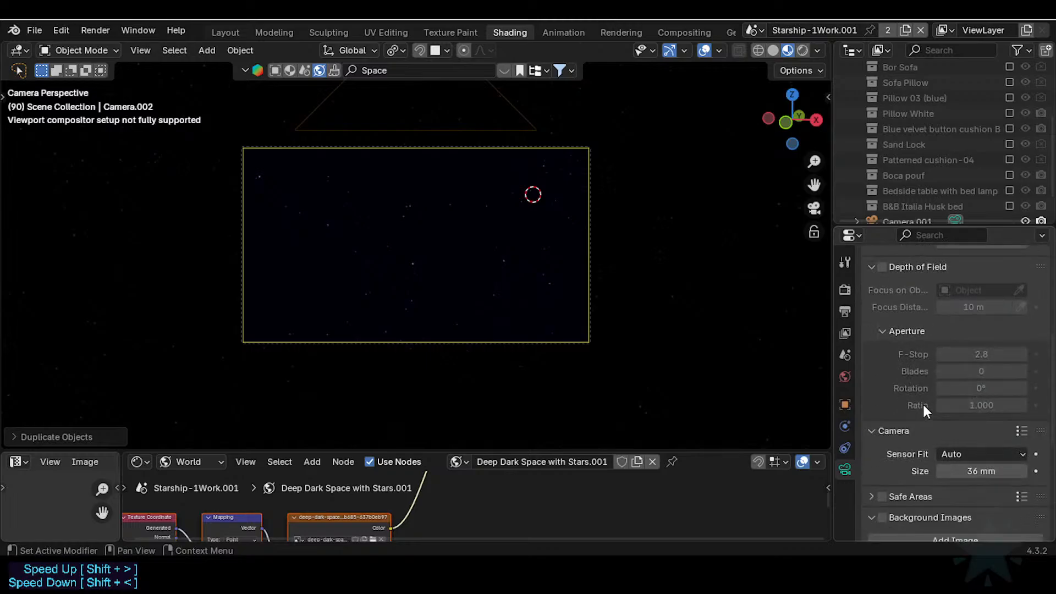
scroll(935, 398, "down", 3)
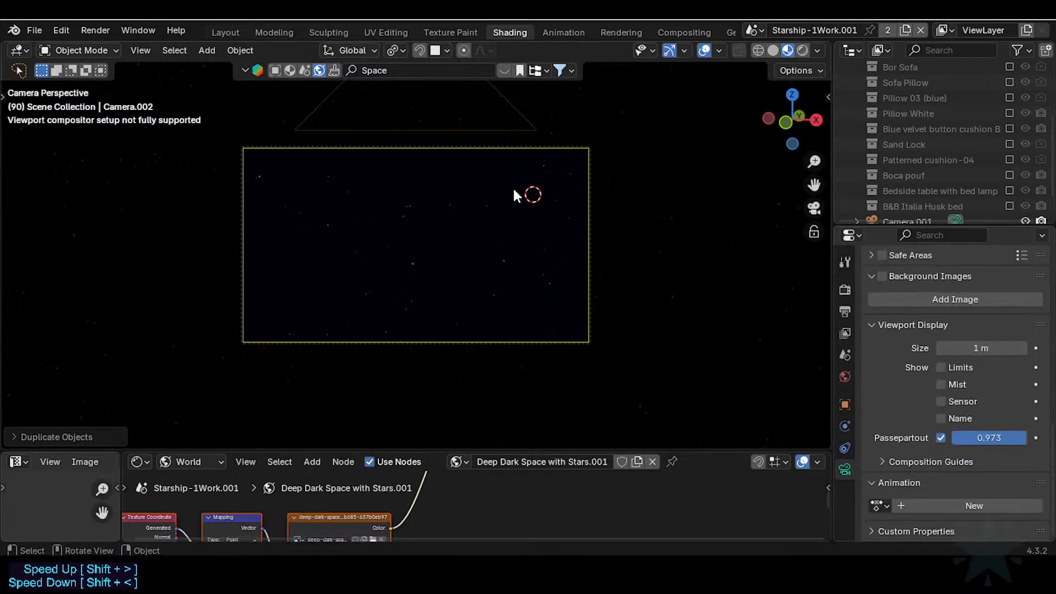
Fly back from the duplicated camera to view the camera frames against the starry space background
key("shift+grave")
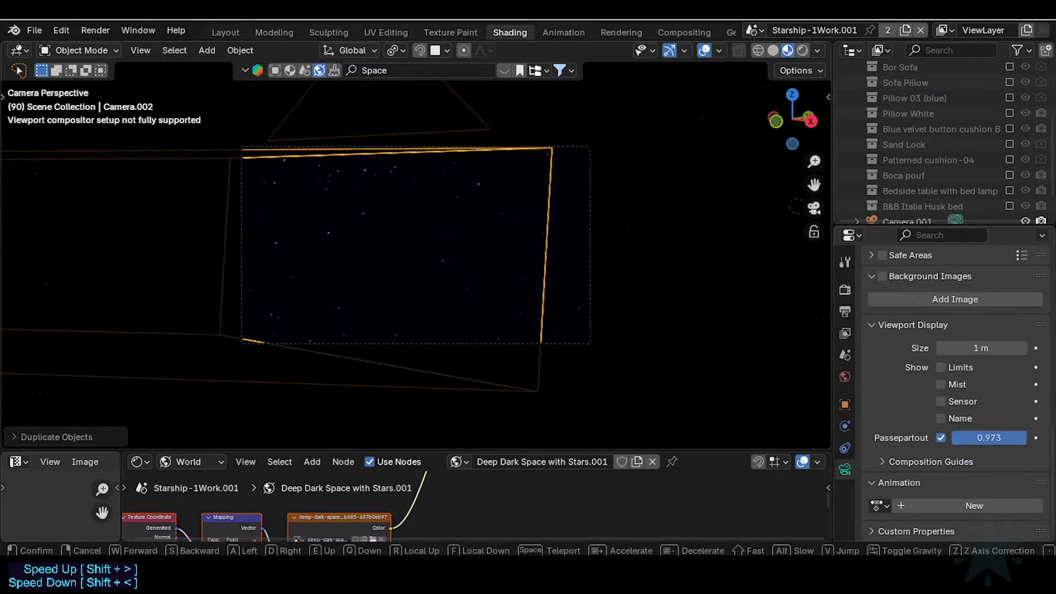
key("w")
key("s")
key("a")
left_click(424, 214)
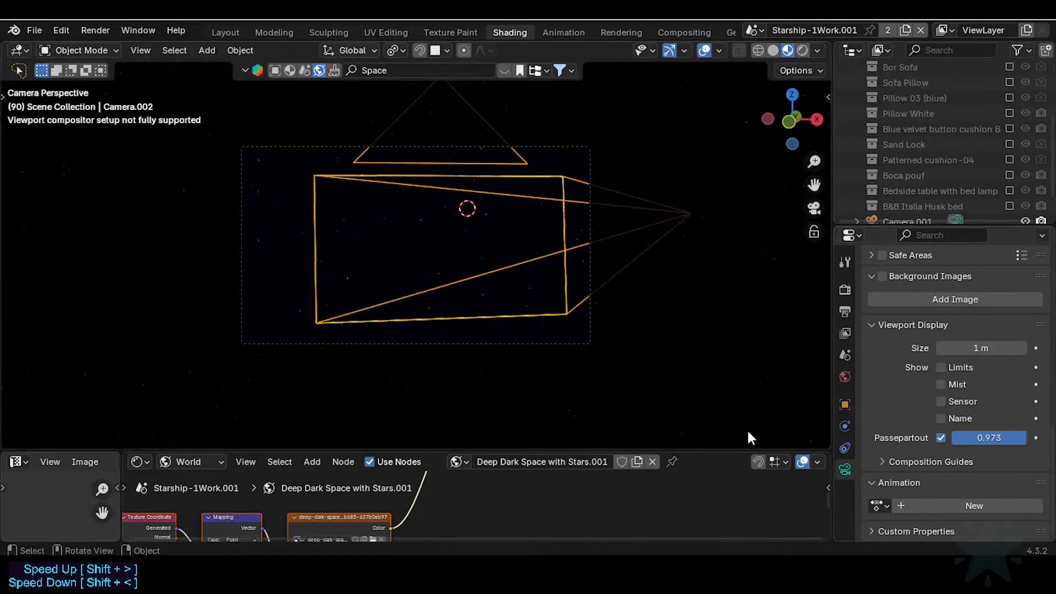
Enlarge the shader editor to show the Deep Dark Space with Stars.001 world nodes and zoom out the 3D view
left_click_drag(478, 452, 696, 323)
scroll(583, 258, "up", 1)
scroll(548, 372, "down", 2)
middle_click_drag(531, 383, 515, 410)
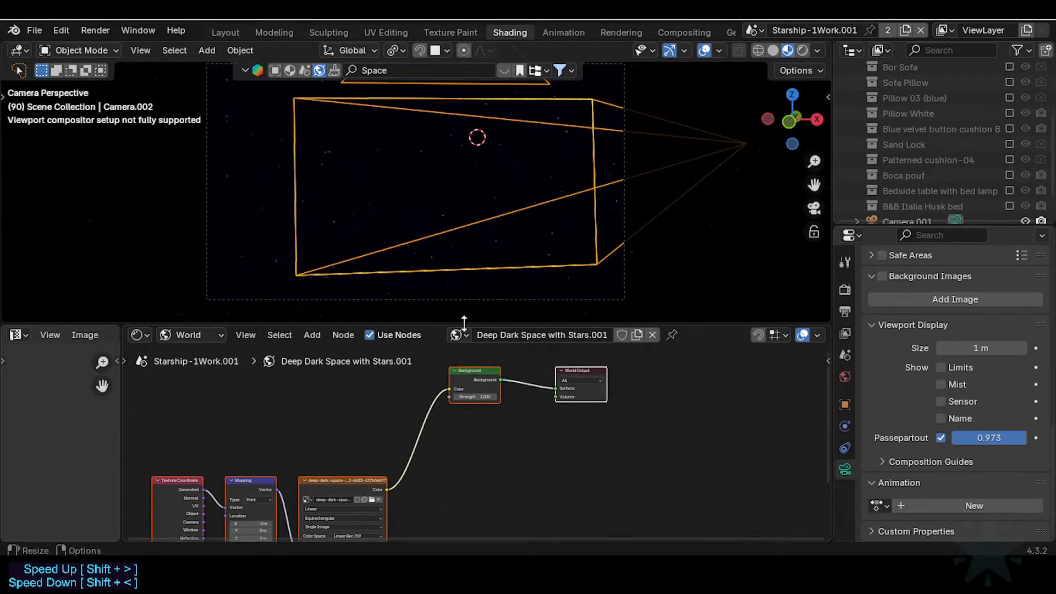
scroll(467, 186, "down", 3)
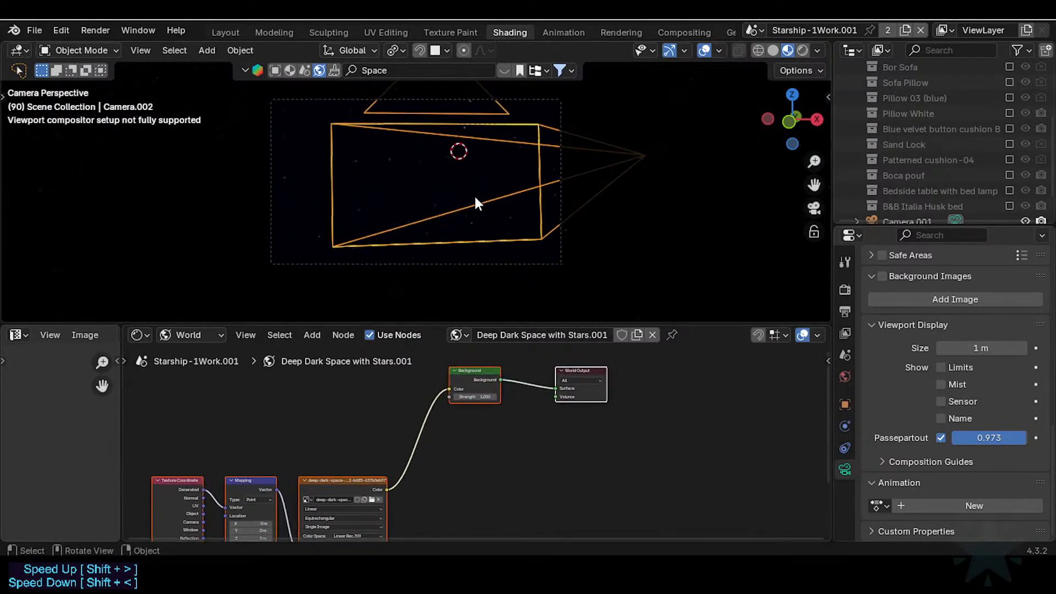
Switch to the Starship-1Work scene and fly toward the atelier's windows
left_click(756, 31)
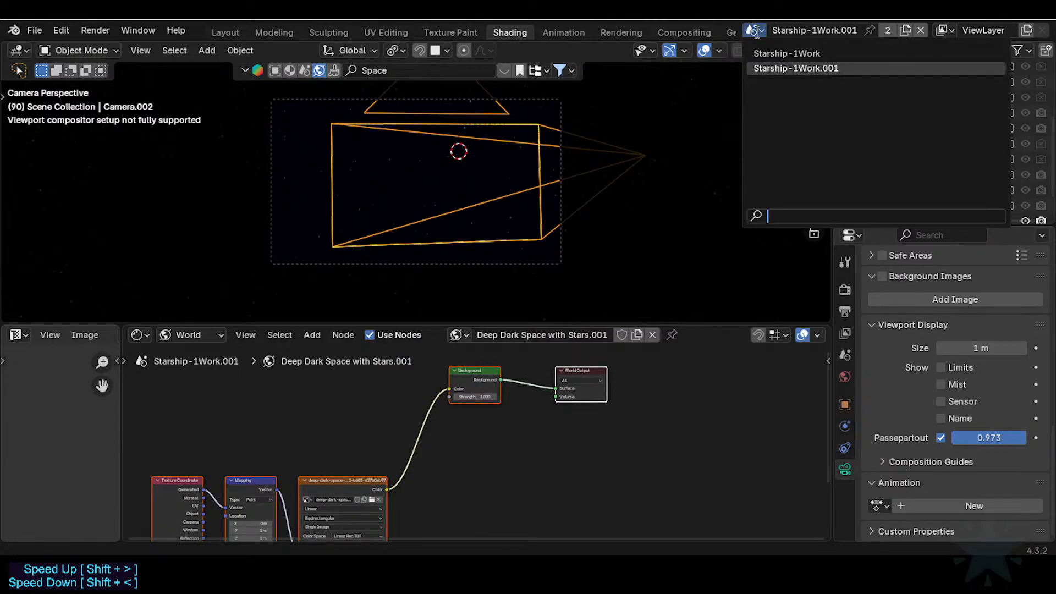
left_click(768, 54)
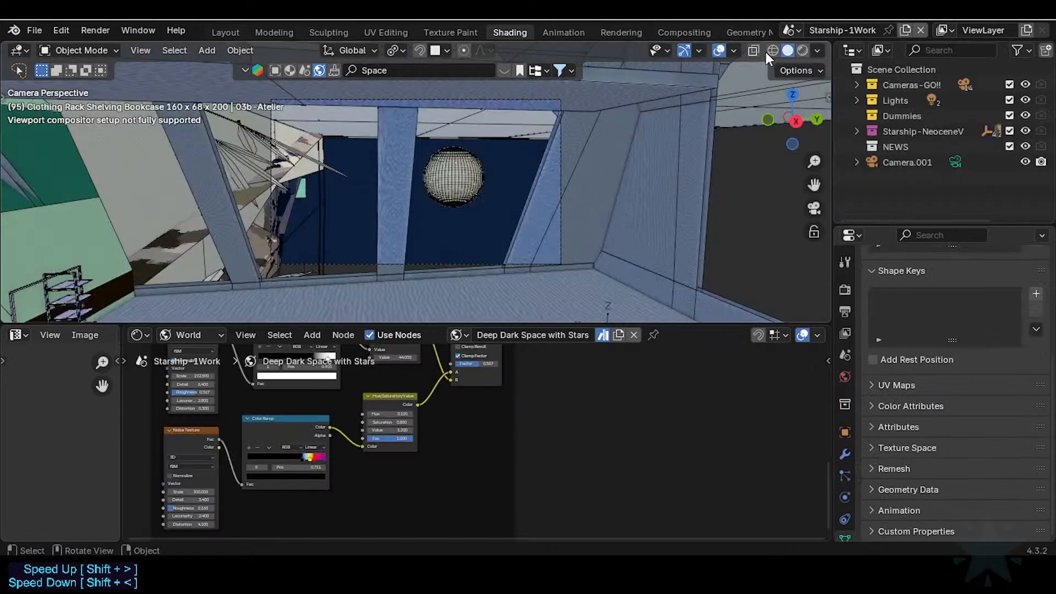
key("shift+grave")
key("w")
left_click(566, 159)
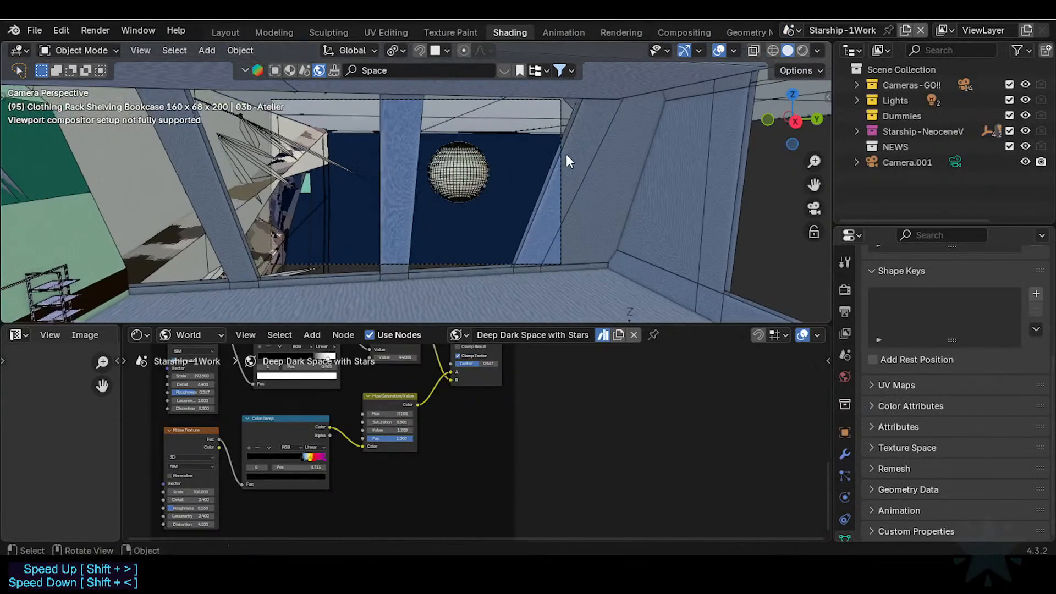
Set the viewport shading to Rendered and fly closer to the sphere outside the windows
left_click(802, 51)
key("shift+grave")
key("w")
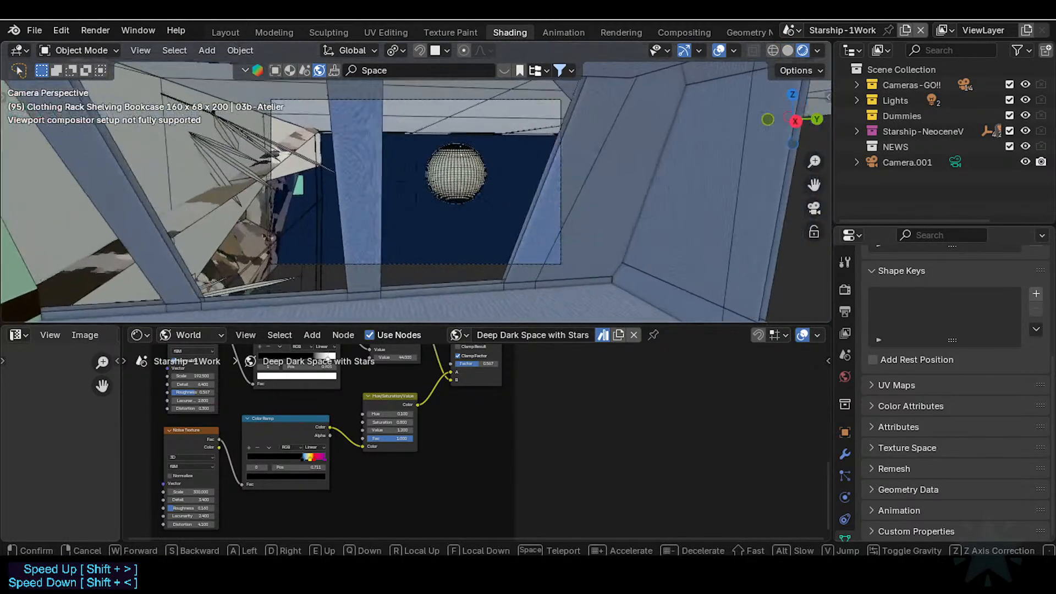
left_click(755, 68)
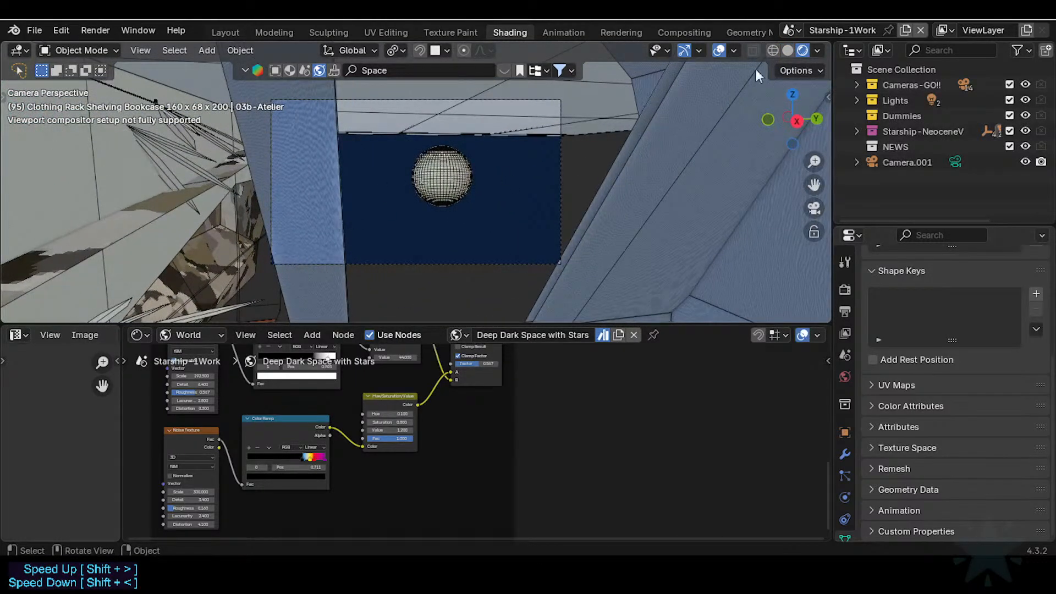
Look around the atelier interior from the windows toward the sofas and the green end wall
left_click(816, 51)
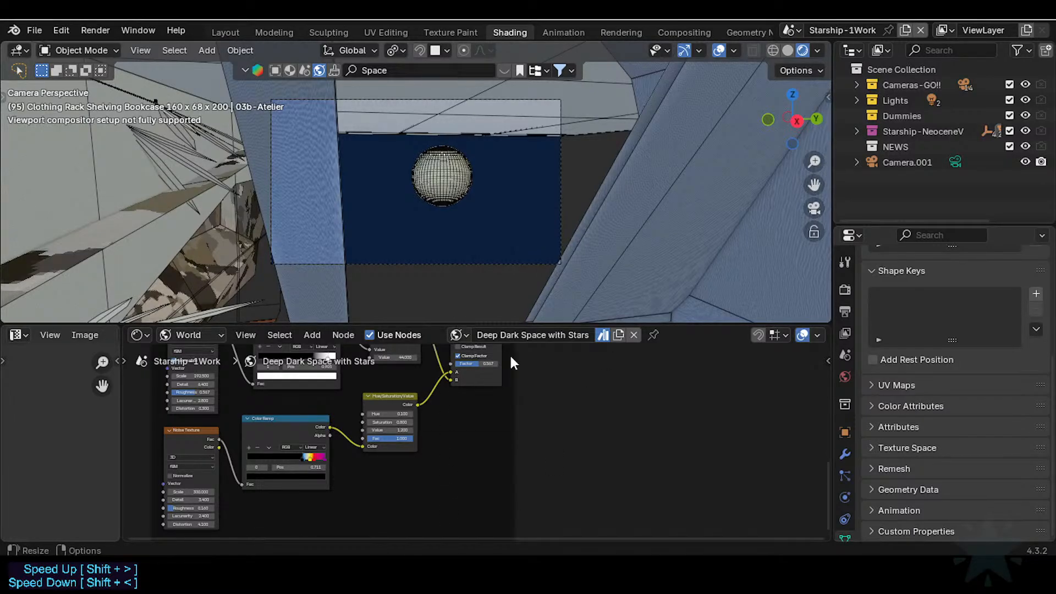
mouse_move(780, 574)
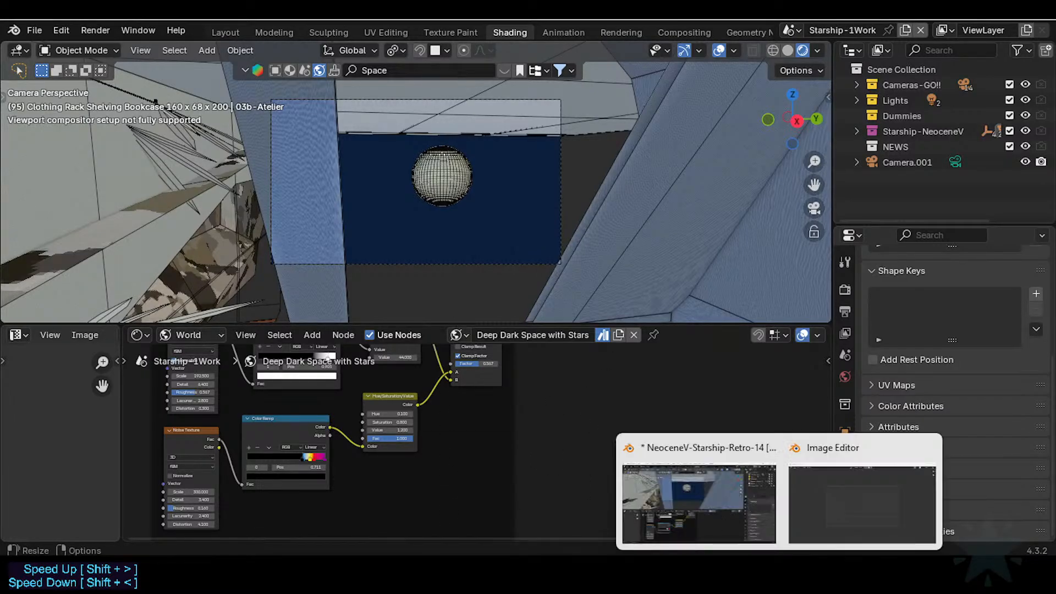
left_click(740, 523)
key("shift+grave")
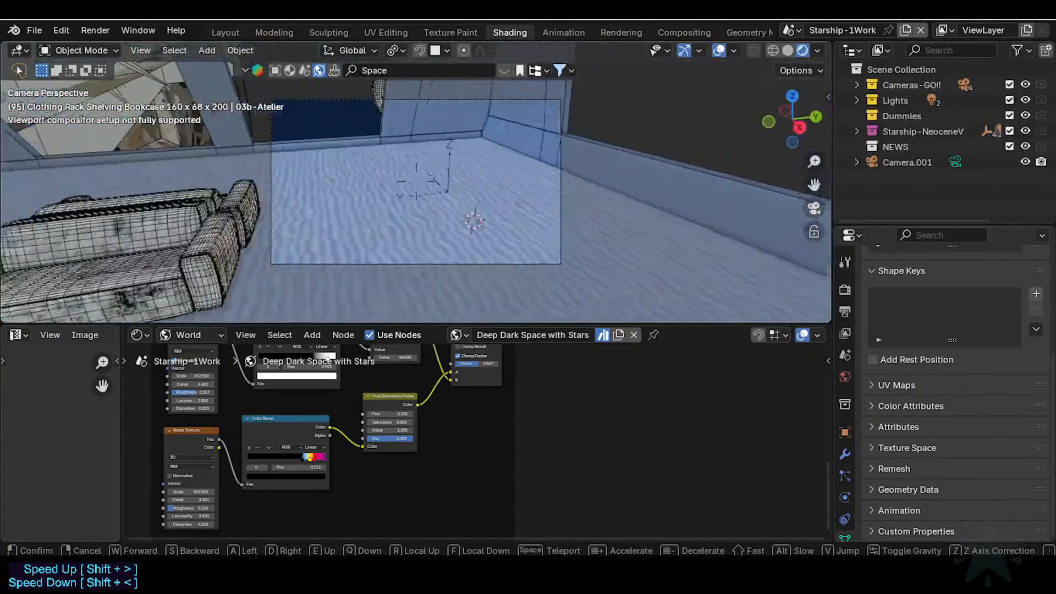
left_click(453, 219)
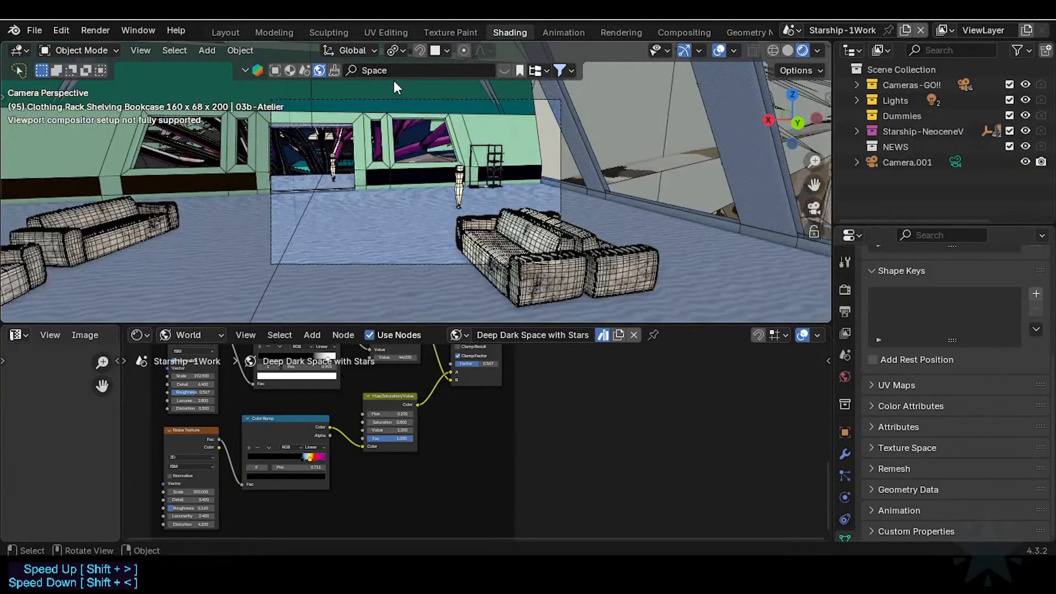
Show the HDR asset results for Space and restrict the search filter to the Royalty Free license
left_click(418, 71)
left_click(539, 71)
left_click(565, 70)
left_click(567, 70)
left_click(542, 187)
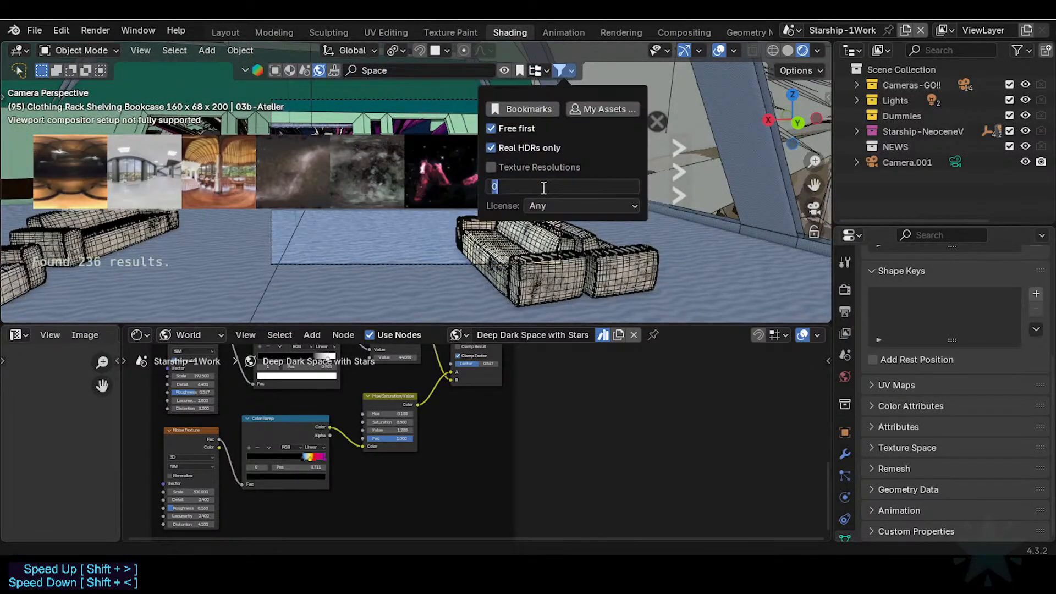
left_click(536, 172)
left_click(597, 203)
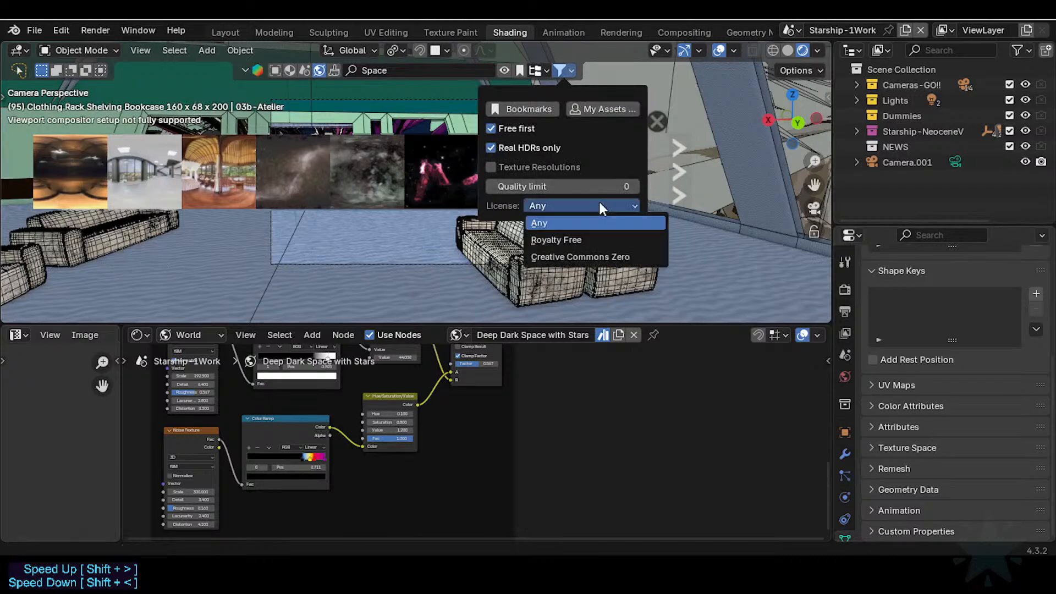
left_click(587, 237)
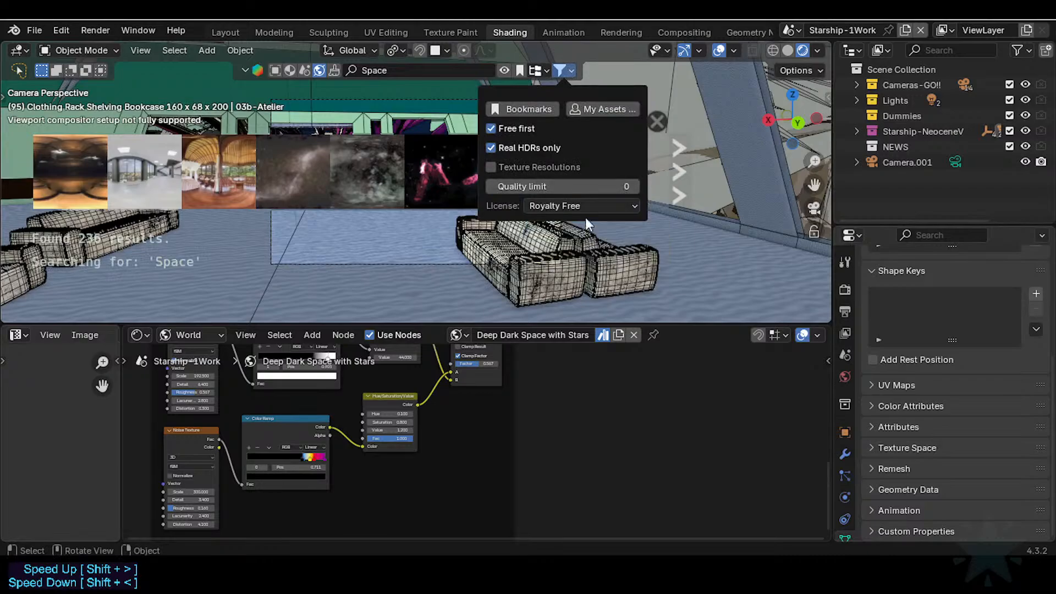
Turn off the Real HDRs only filter for the Space search, keeping the quality limit at 0
left_click(600, 186)
left_click(573, 163)
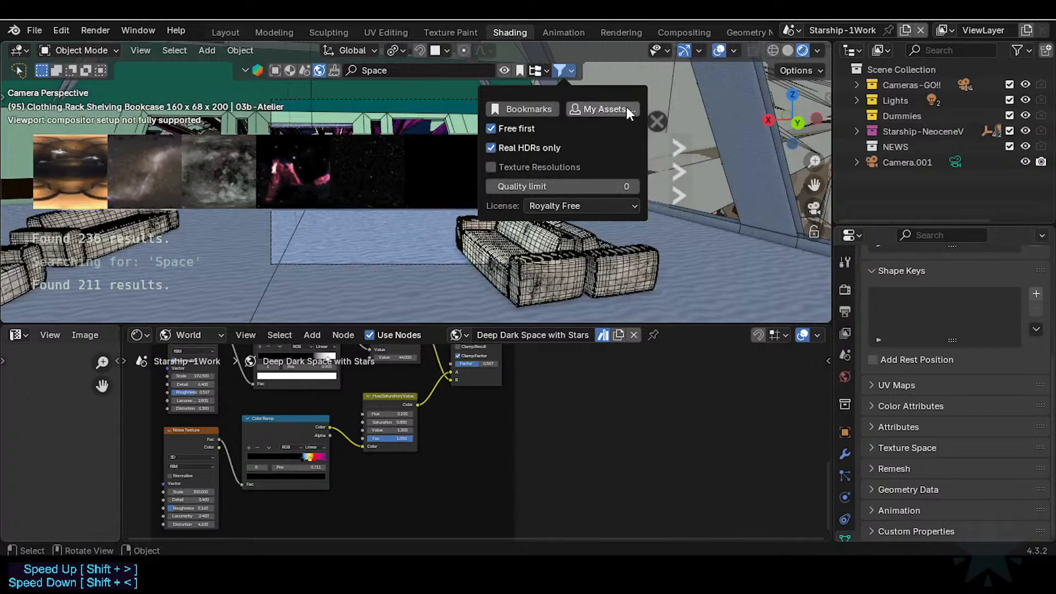
left_click(606, 191)
left_click(599, 196)
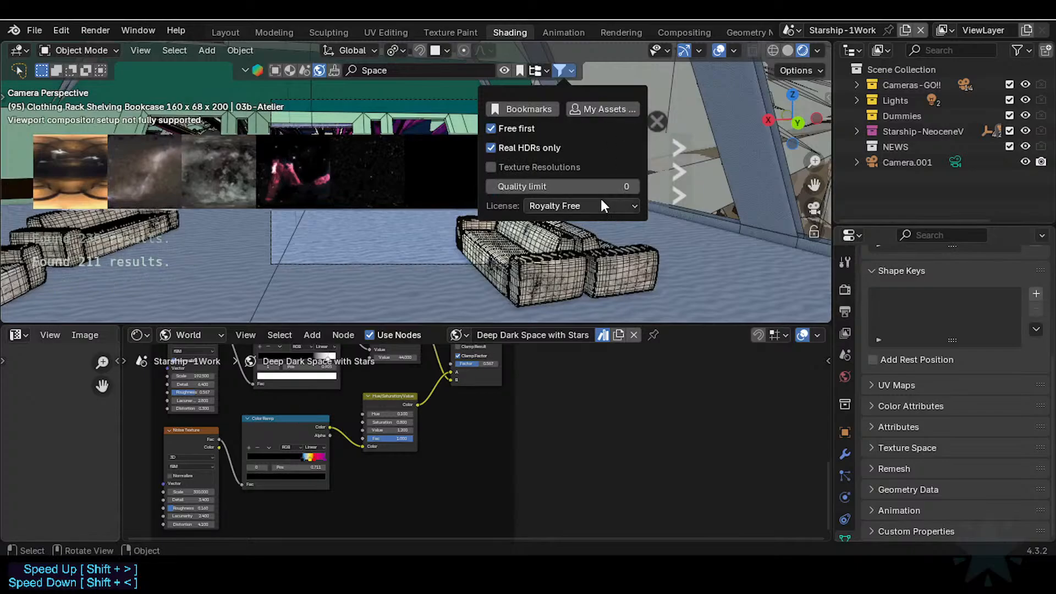
left_click(602, 199)
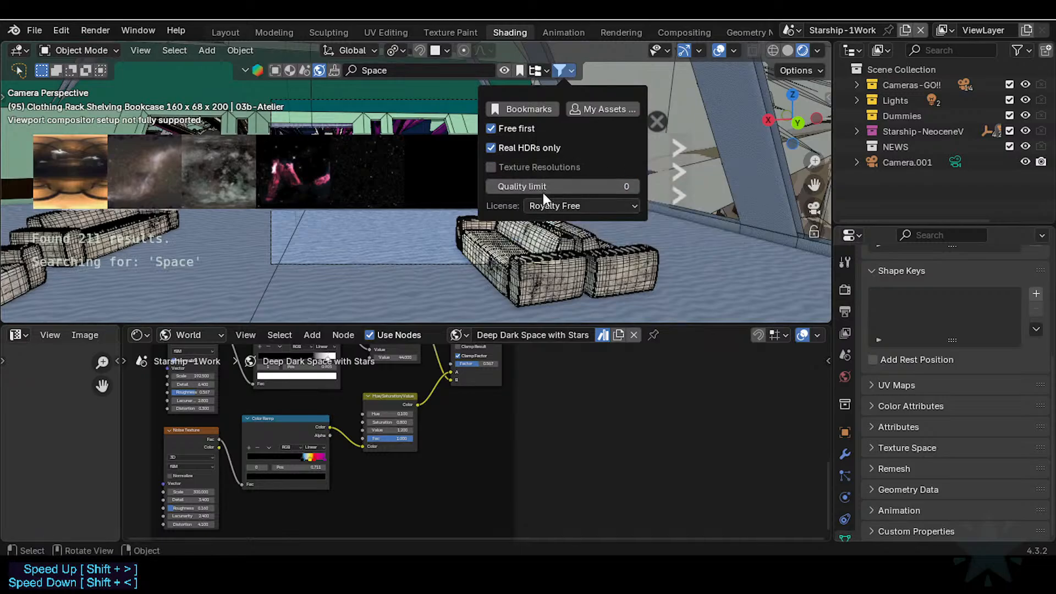
left_click(499, 148)
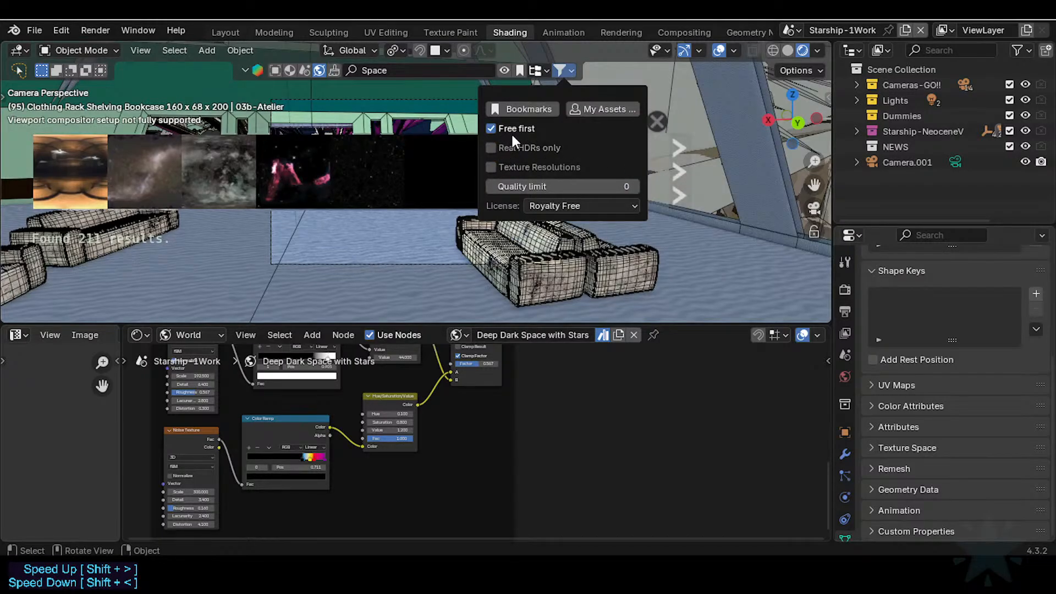
Select the sofa in front of the atelier windows and fly around to view it
left_click(573, 265)
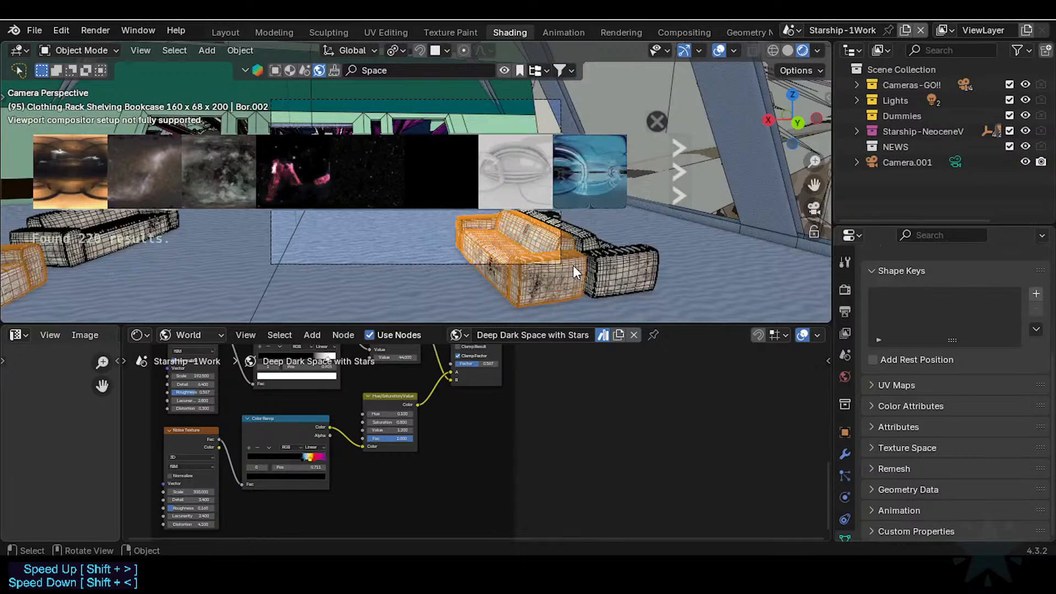
left_click(613, 265)
left_click(512, 256)
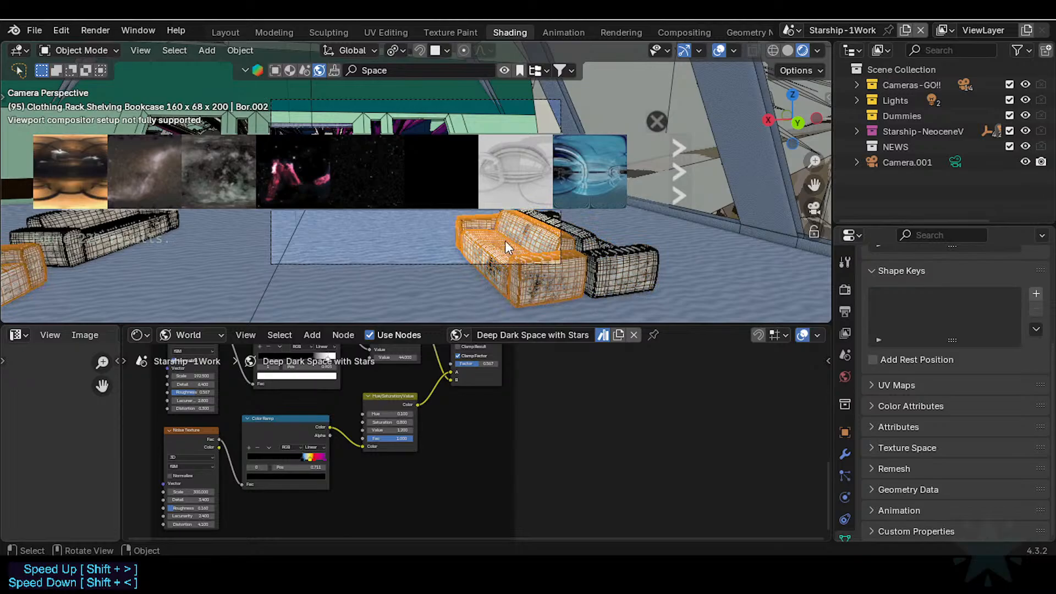
left_click(596, 249)
left_click(530, 229)
key("shift+grave")
key("w")
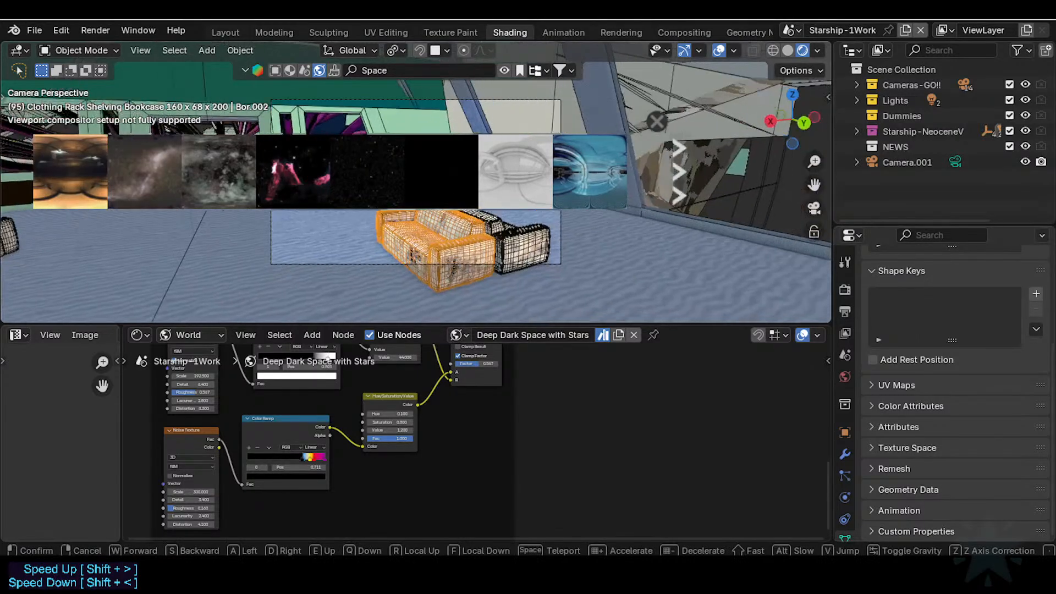
left_click(481, 312)
key("shift+grave")
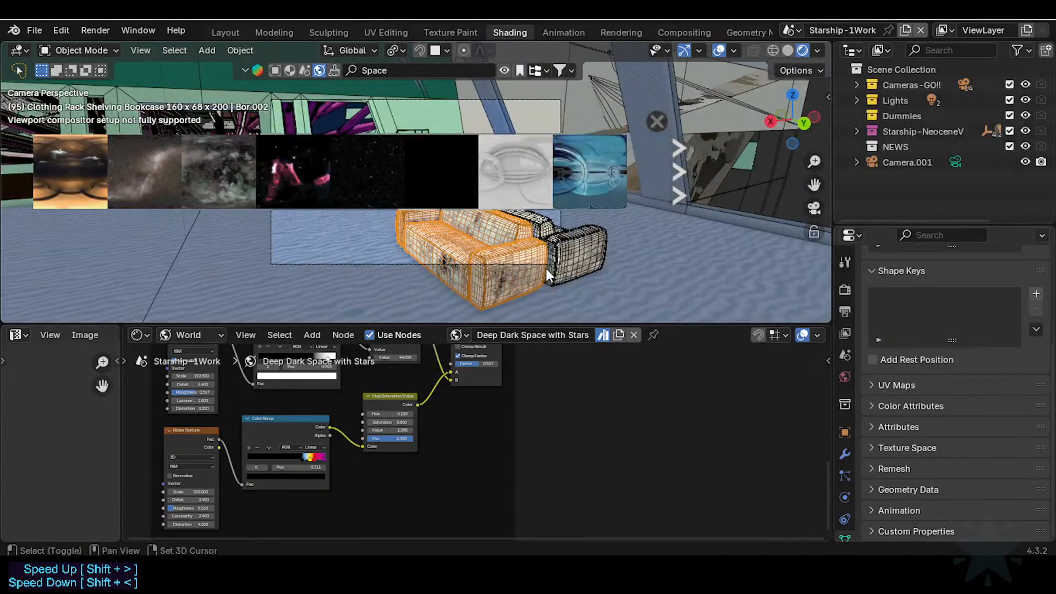
Fly through the atelier past the sofas to examine the green end wall and its central opening
key("a")
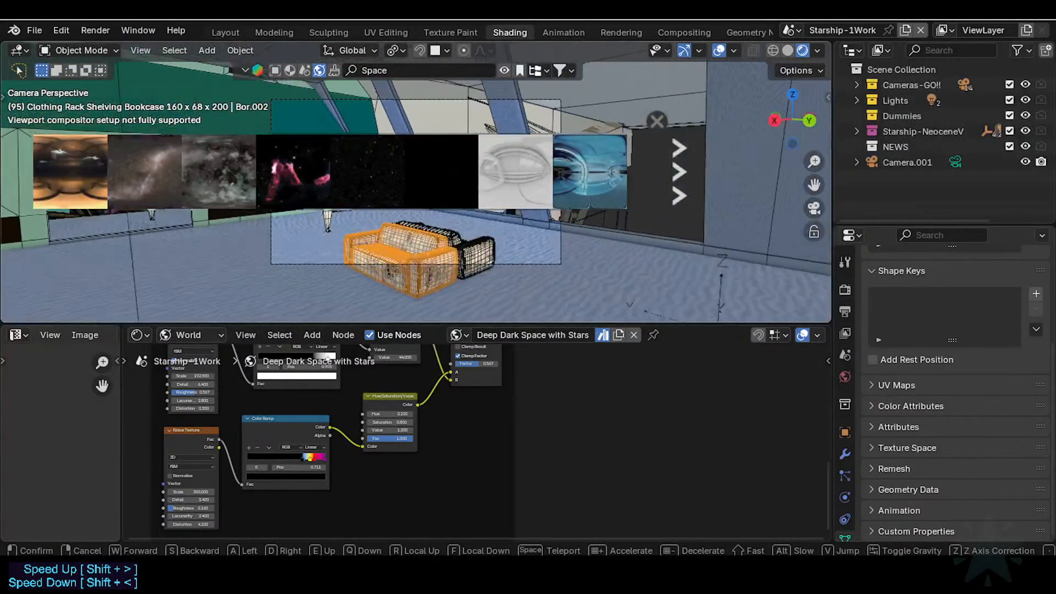
key("s")
key("w")
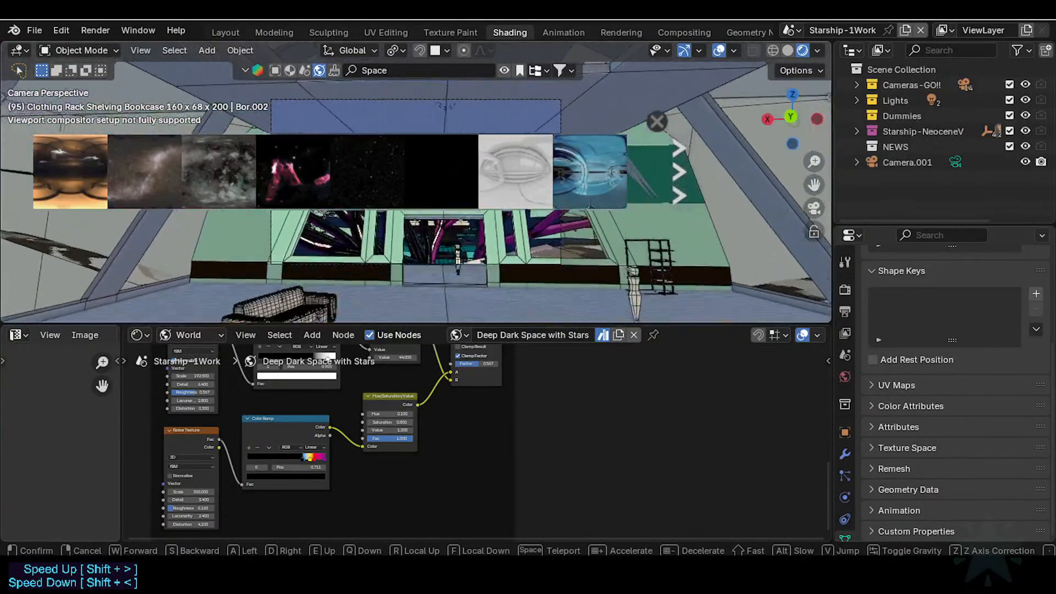
key("s")
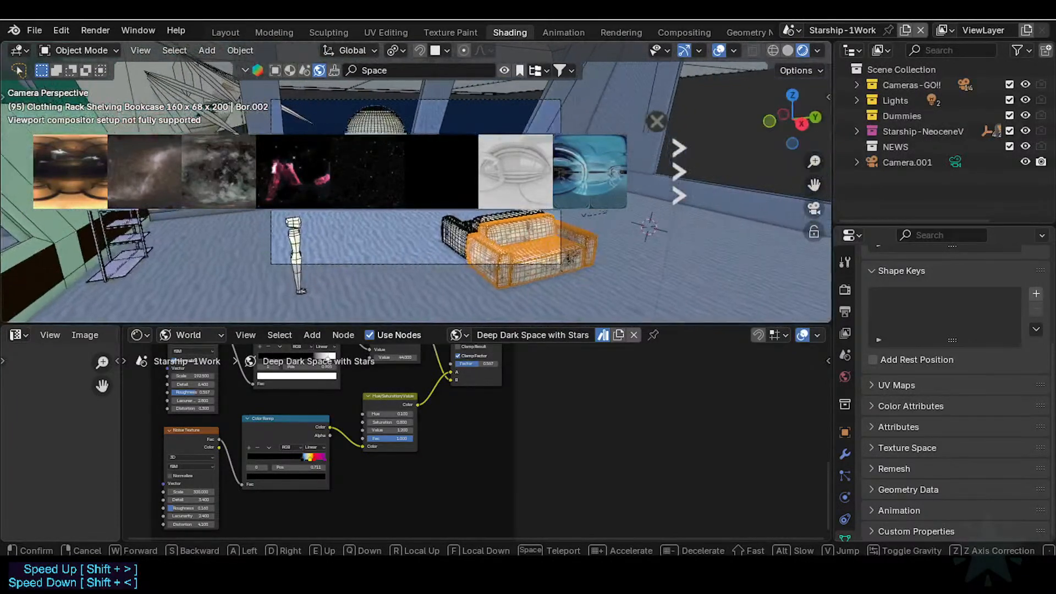
key("w")
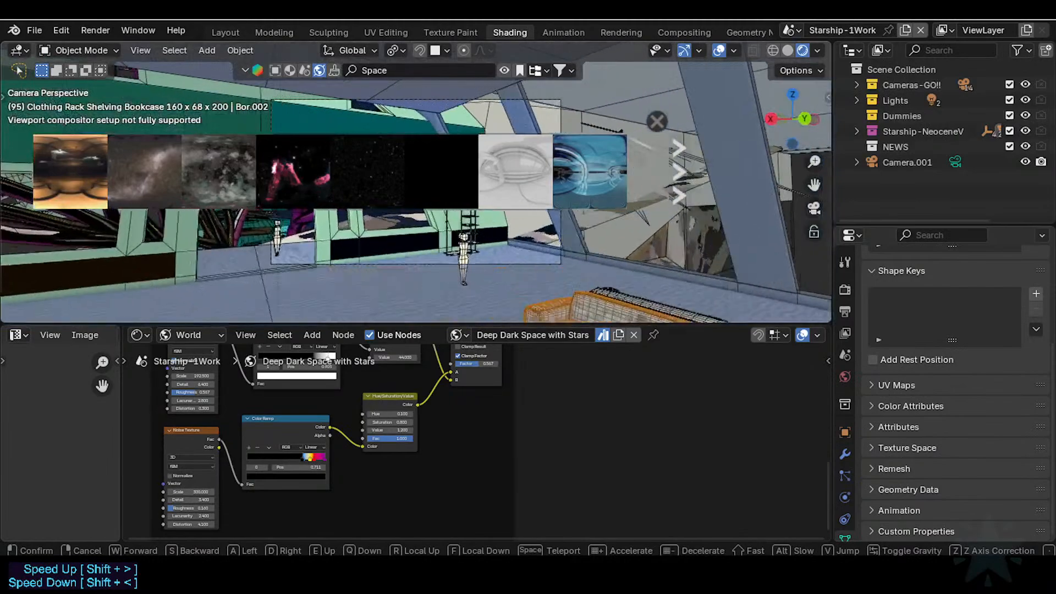
key("w")
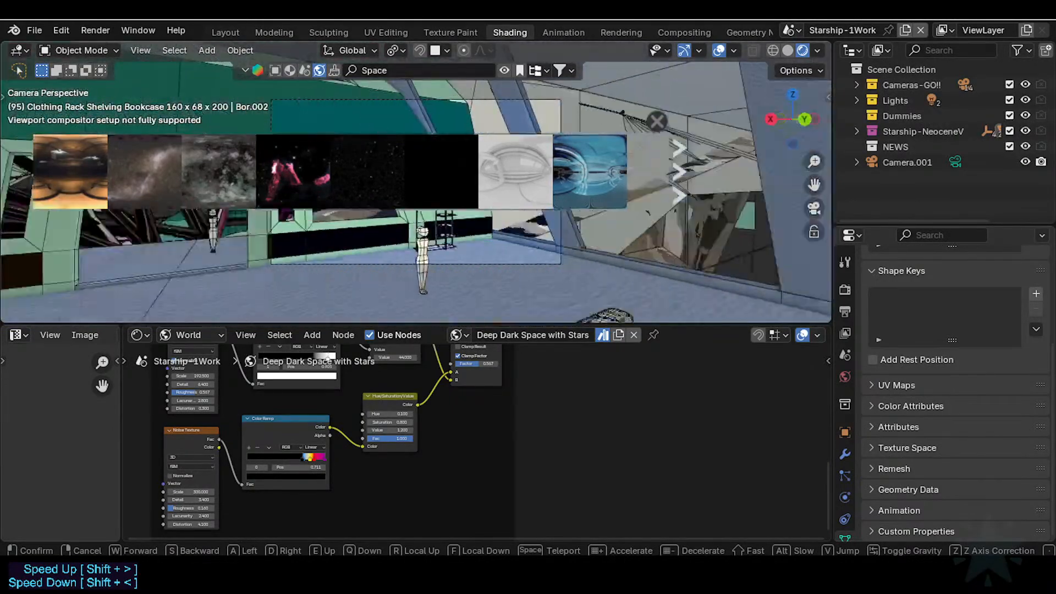
left_click(581, 145)
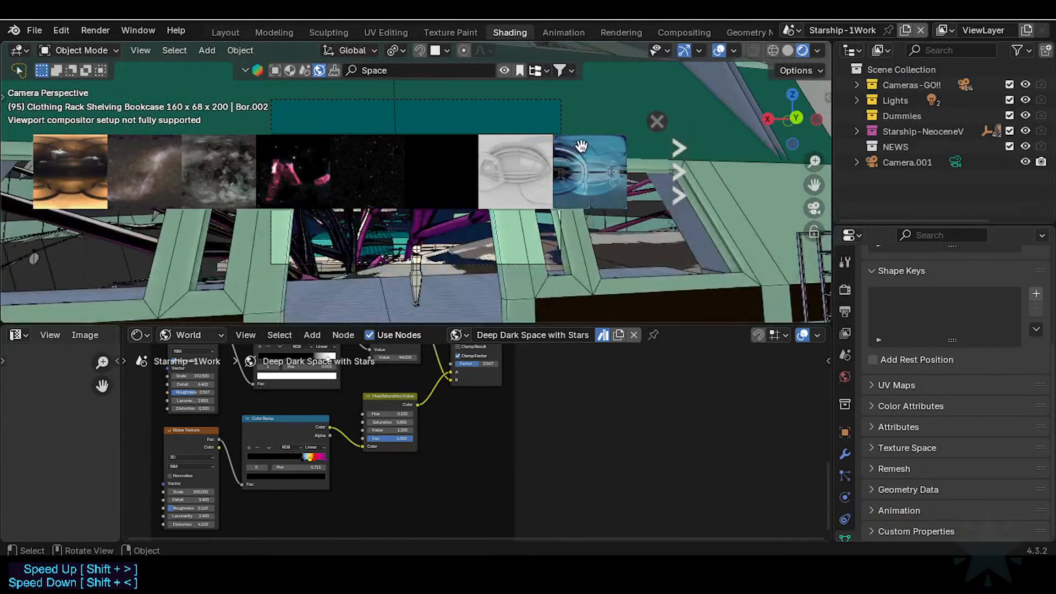
Walk around the seating area, examining the sofas, the green doorway wall and the mannequin near the window corner
key("shift+grave")
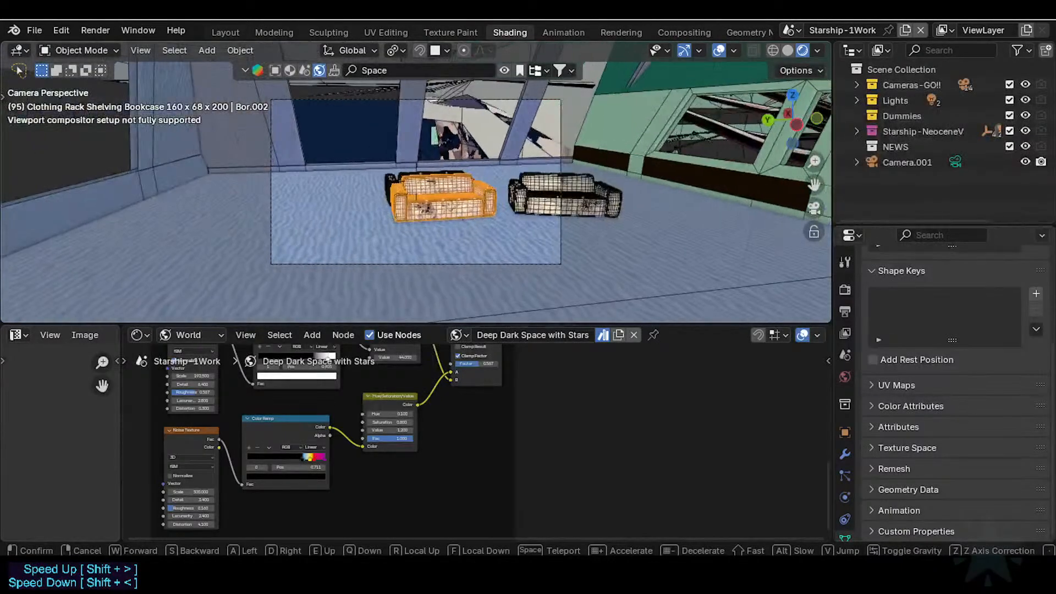
key("d")
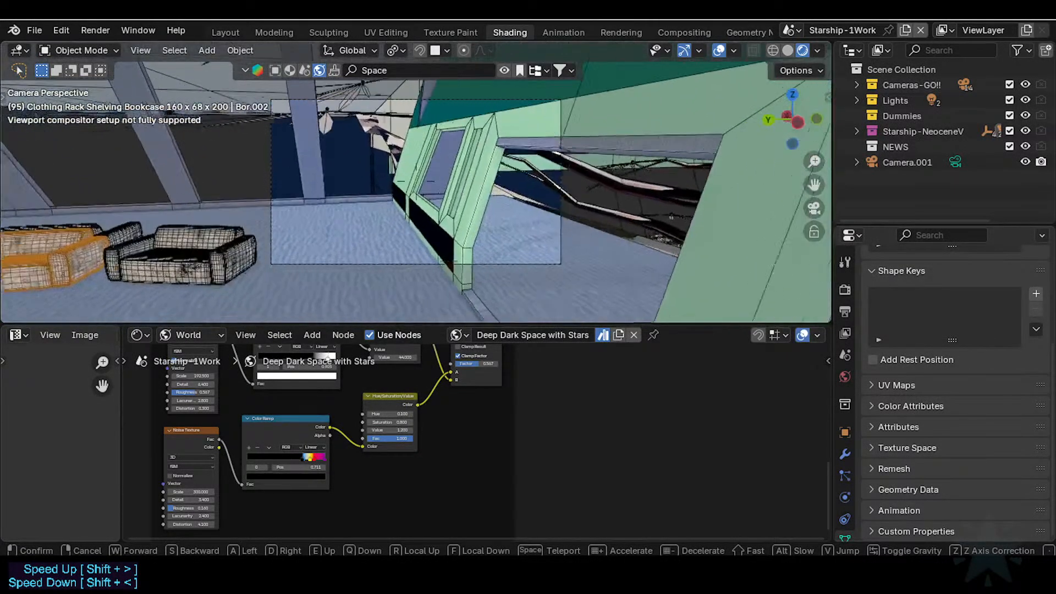
key("w")
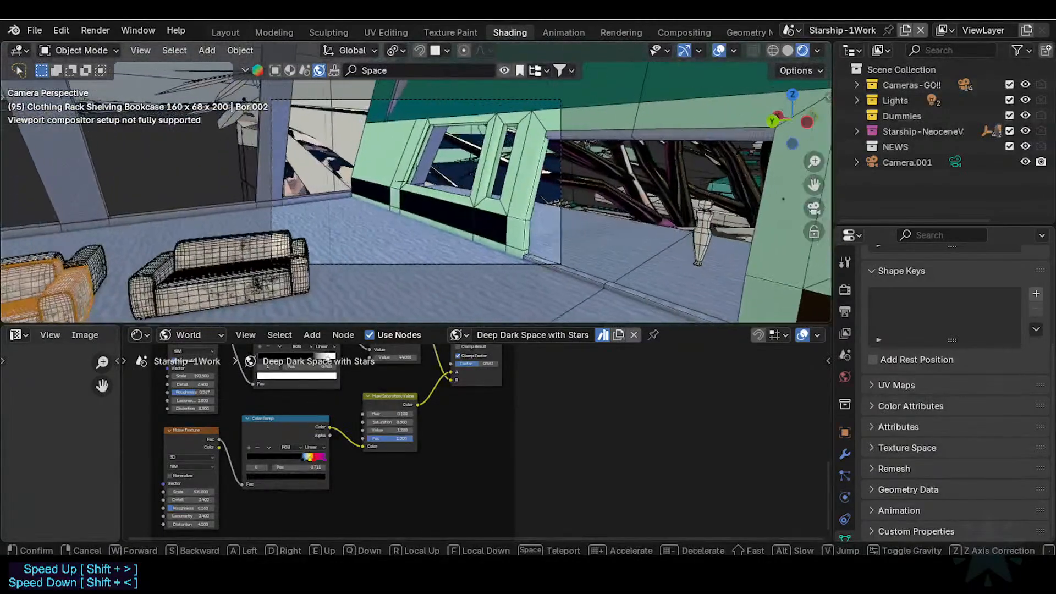
key("d")
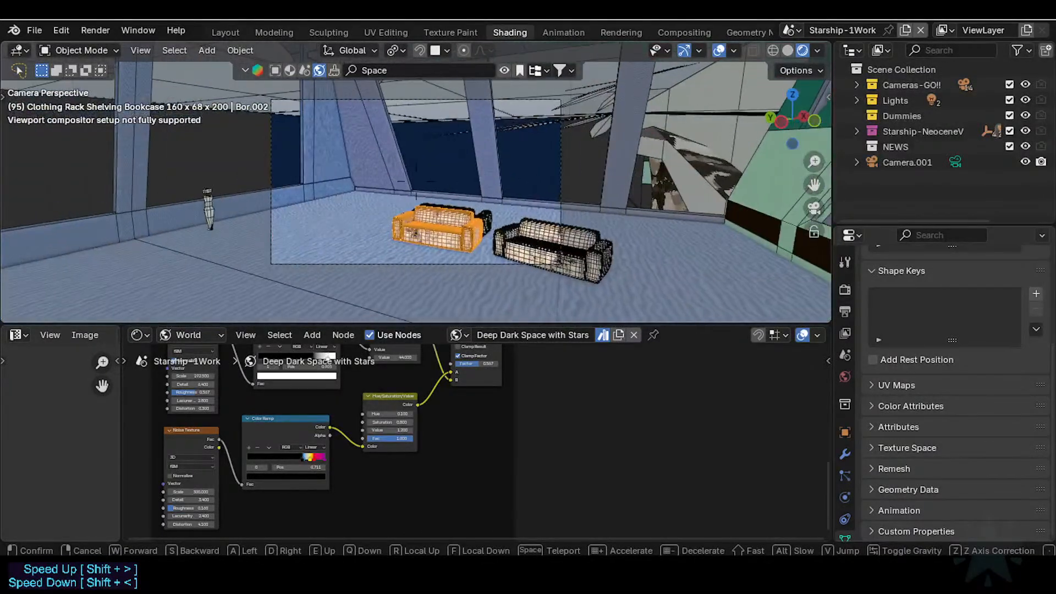
key("a")
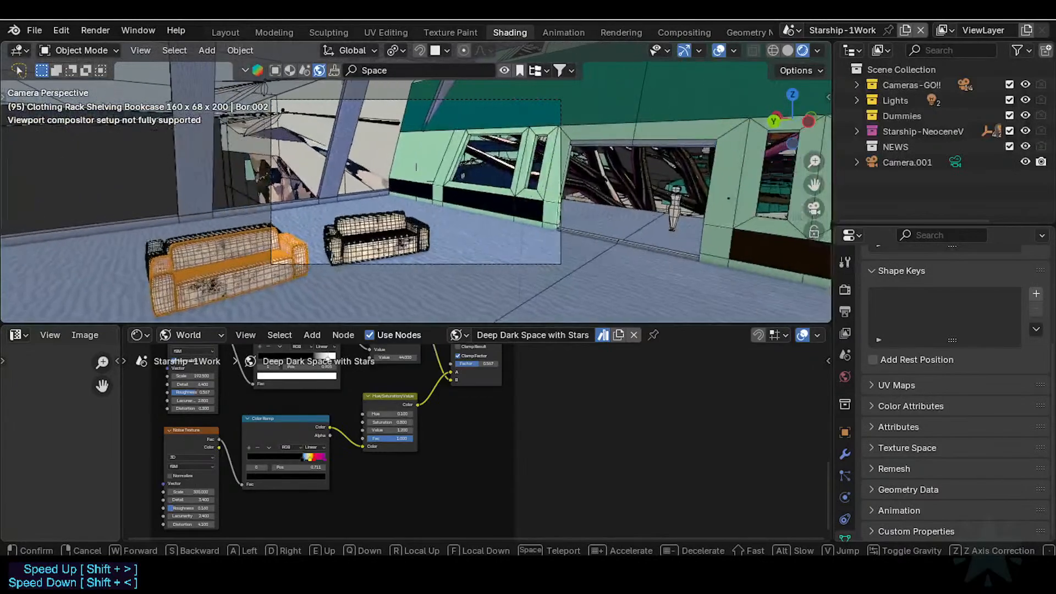
key("s")
key("d")
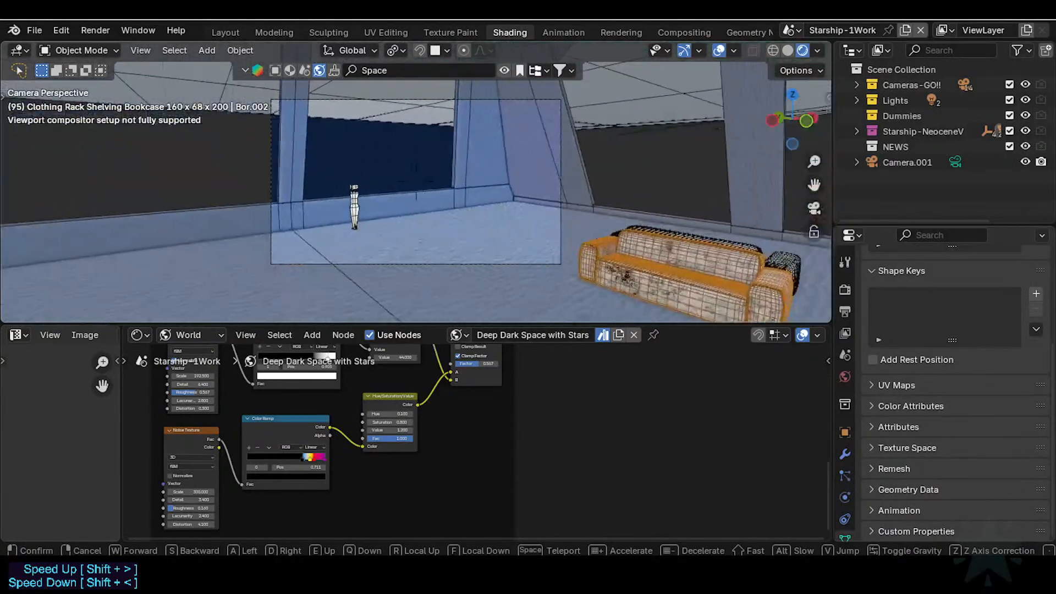
key("s")
key("s")
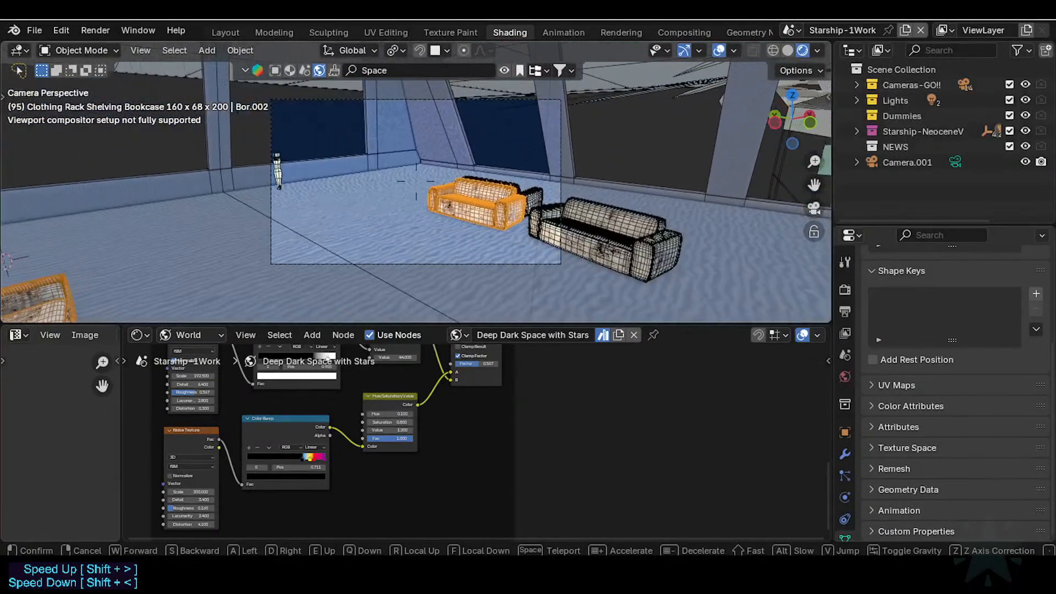
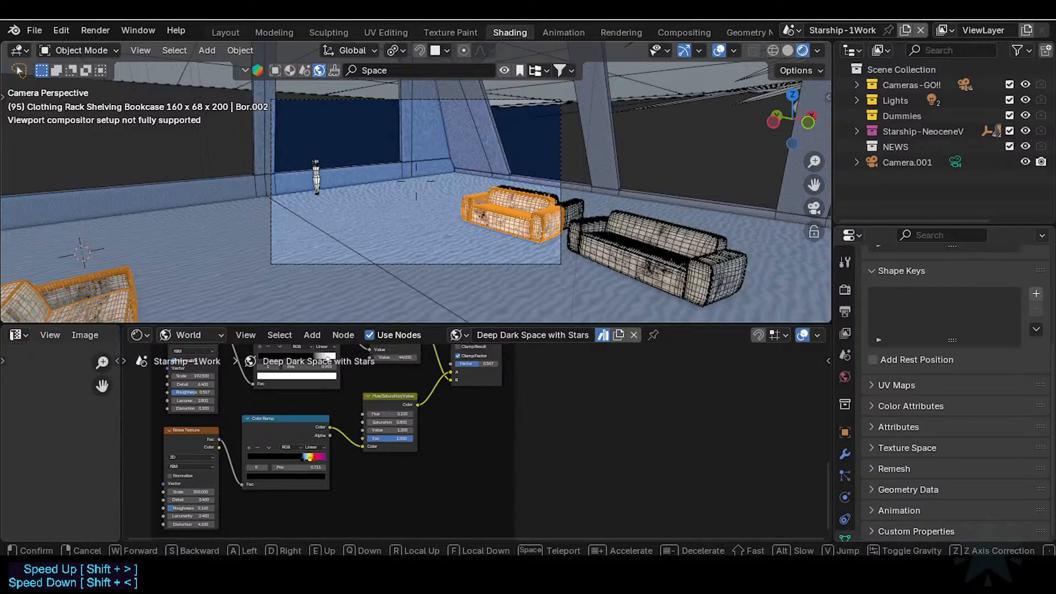
Walk through the green wall's doorway and back, examining how the sofas and far windows look from both rooms
key("w")
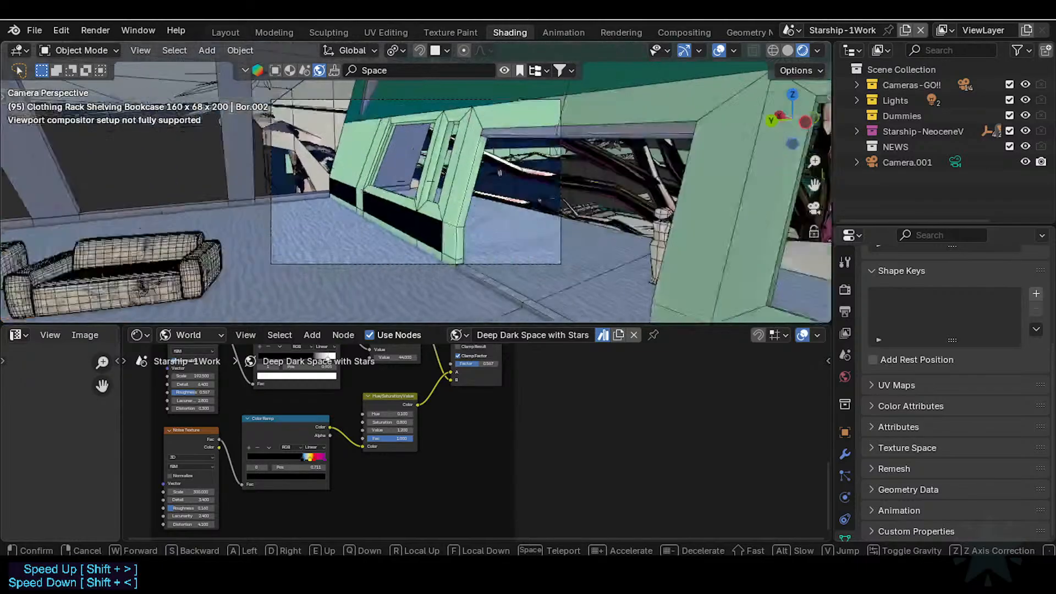
key("w")
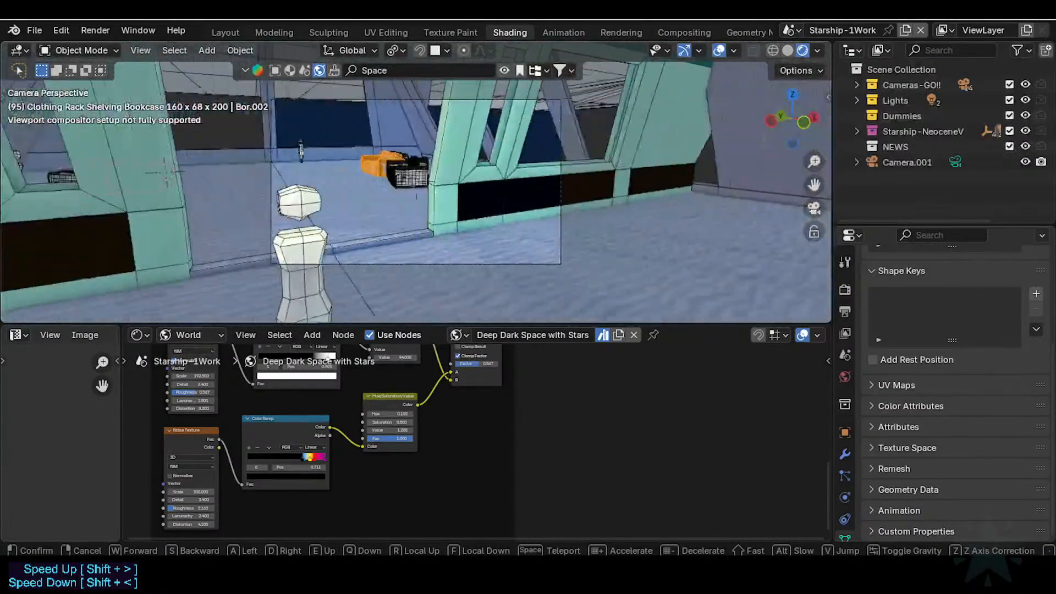
key("w")
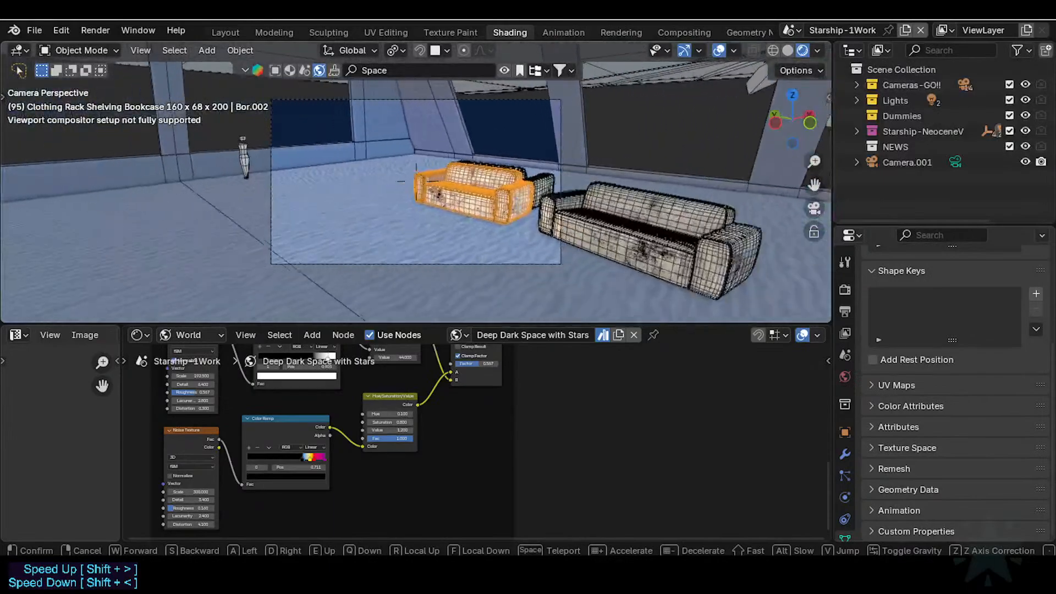
key("s")
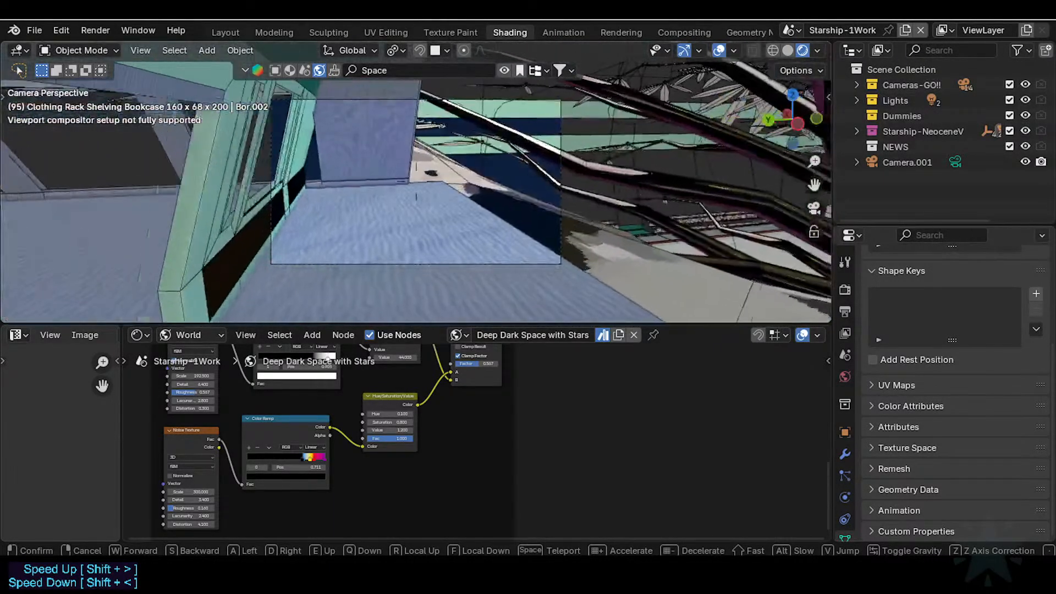
key("s")
key("w")
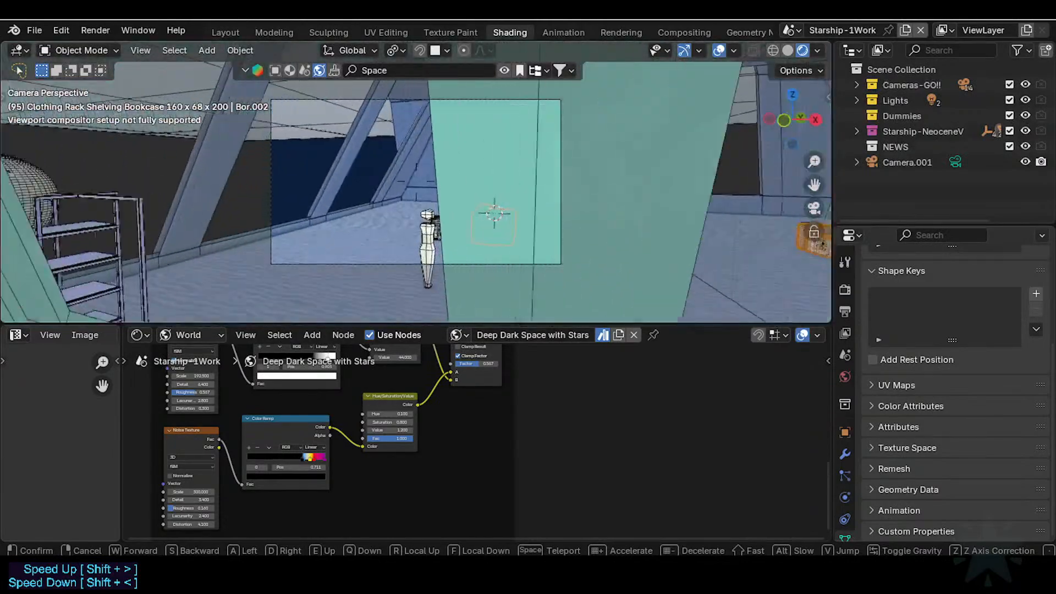
key("w")
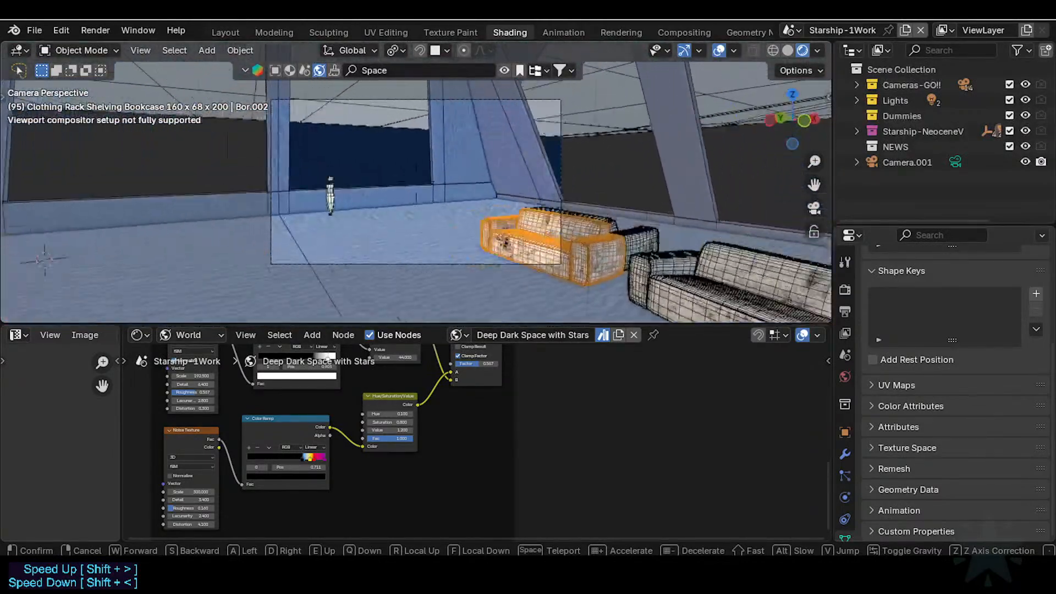
key("s")
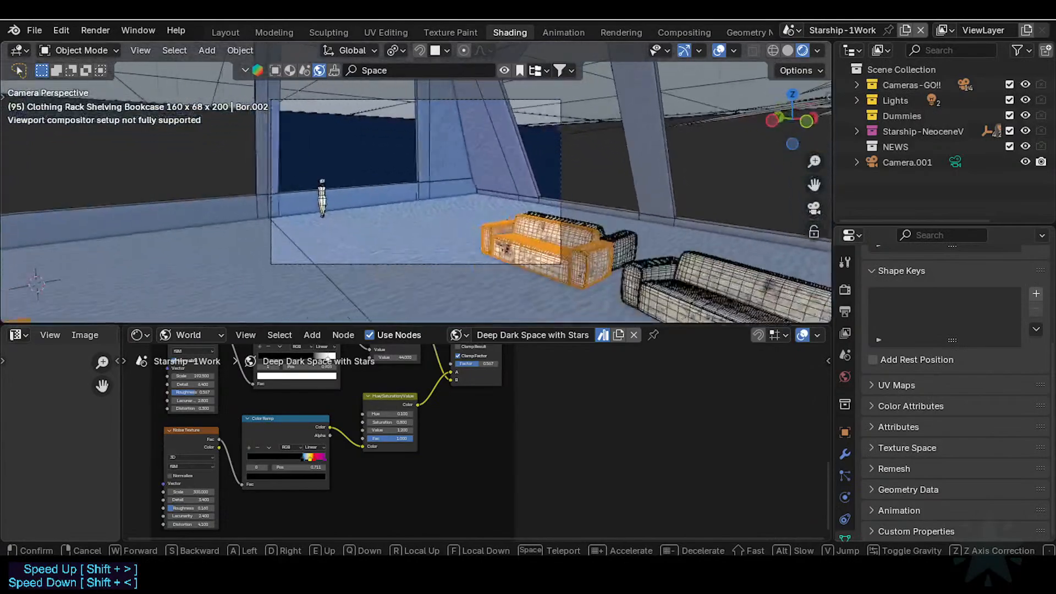
key("w")
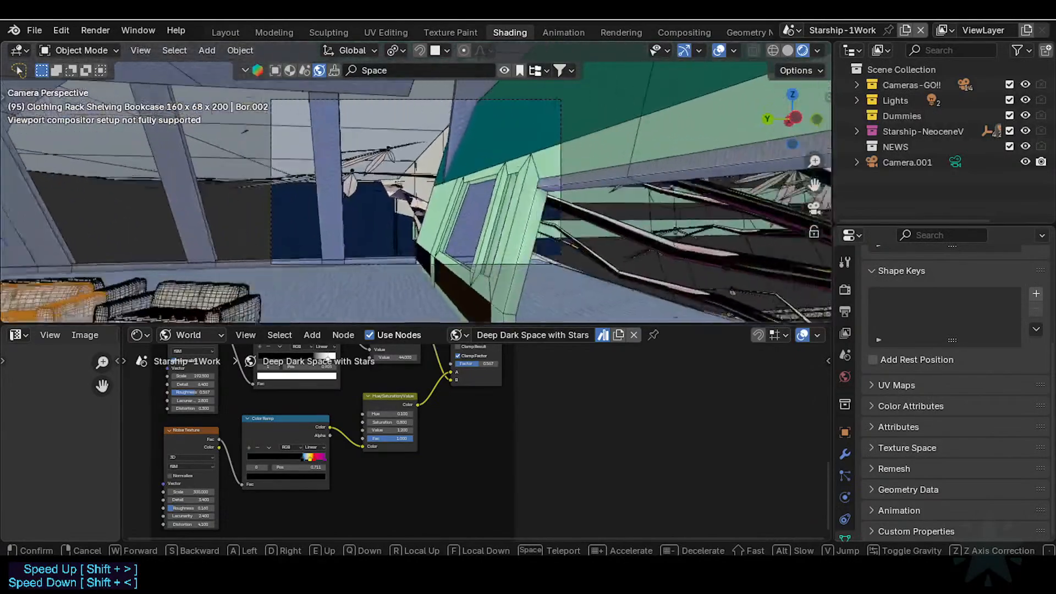
key("w")
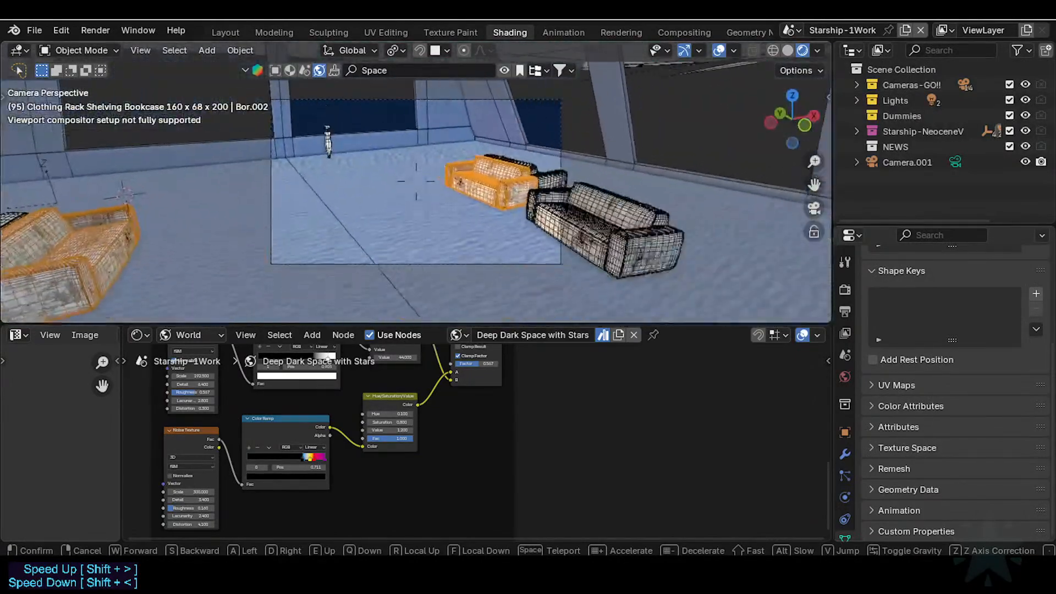
left_click(423, 246)
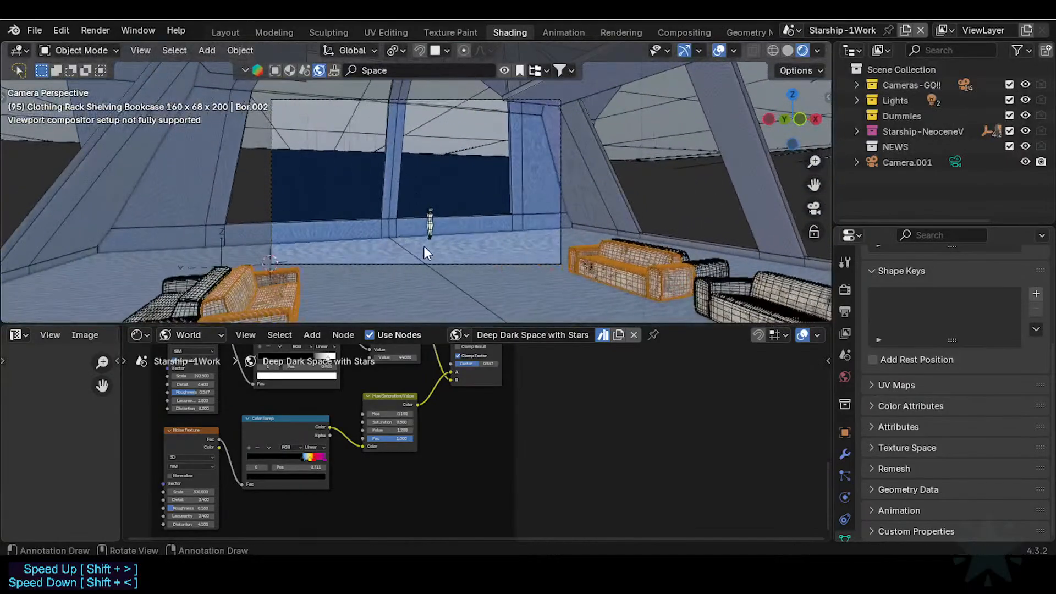
Examine the large end windows, ceiling beams and facing sofas, finishing with a centred view down the room
scroll(424, 246, "up", 1)
key("shift+grave")
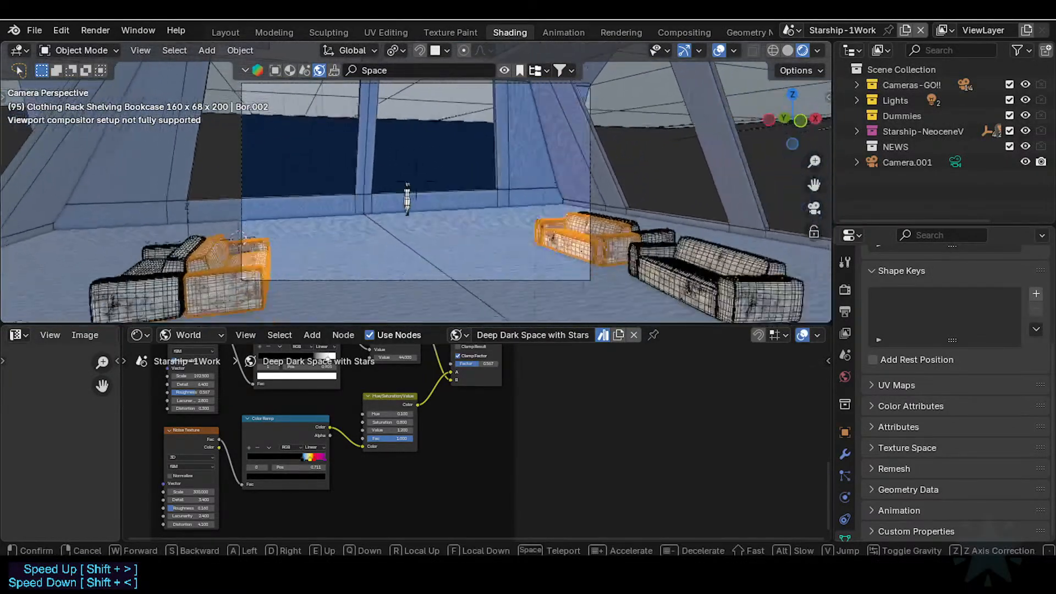
key("w")
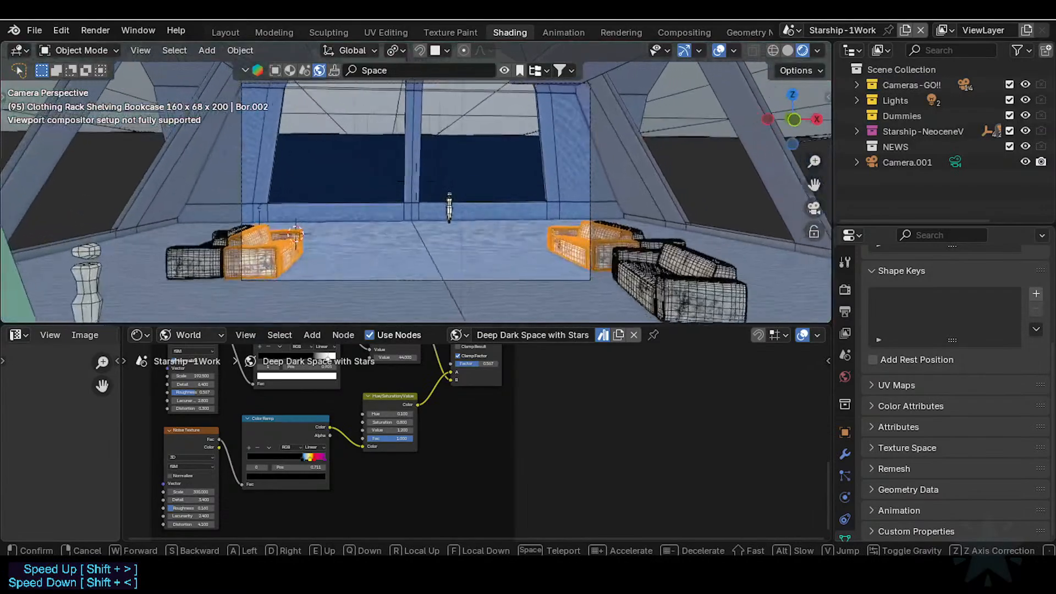
key("a")
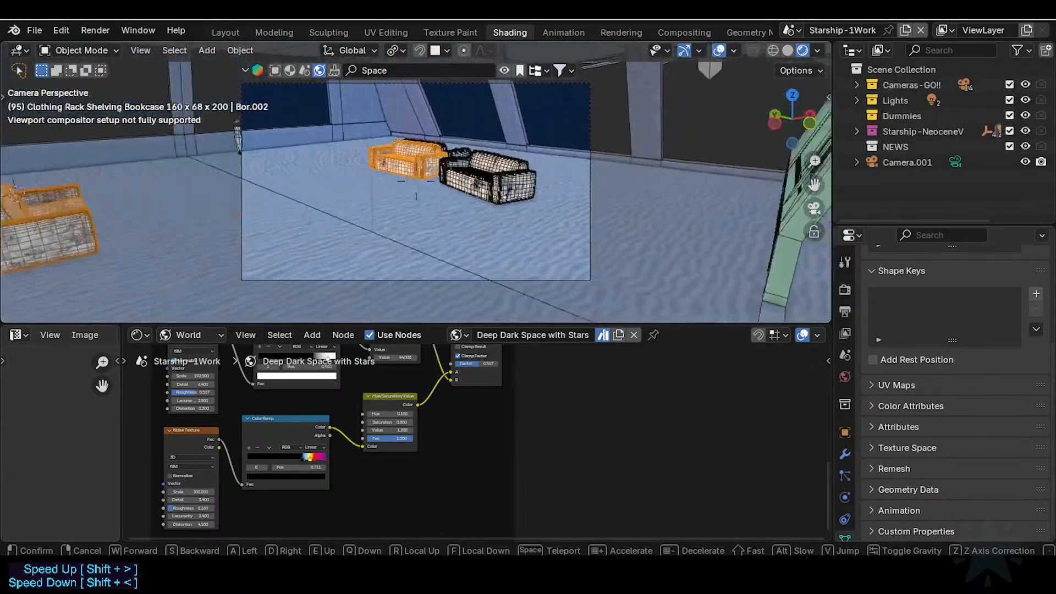
key("w")
key("d")
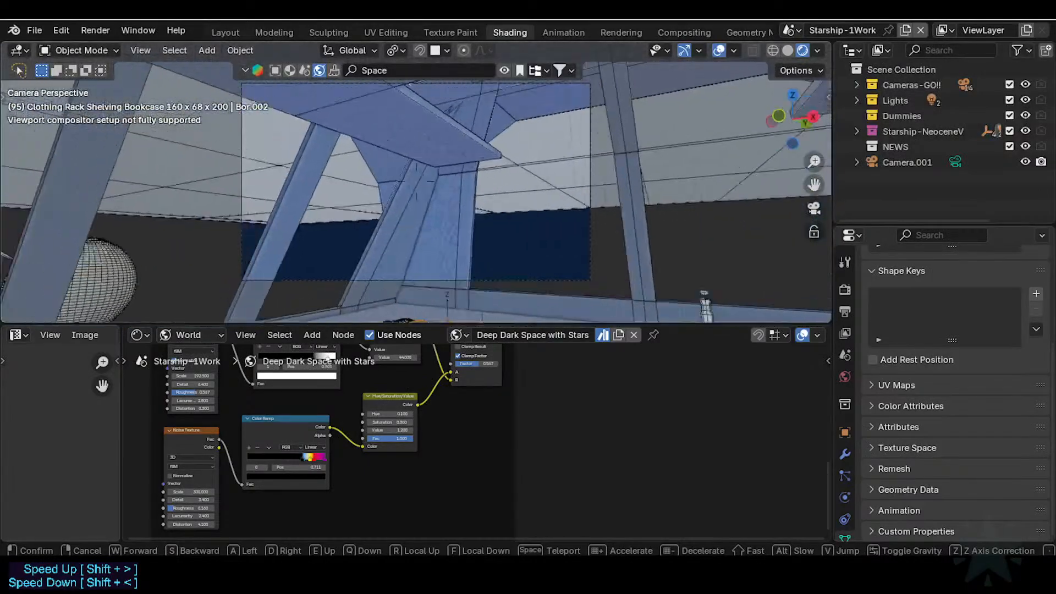
left_click(452, 255)
key("shift+grave")
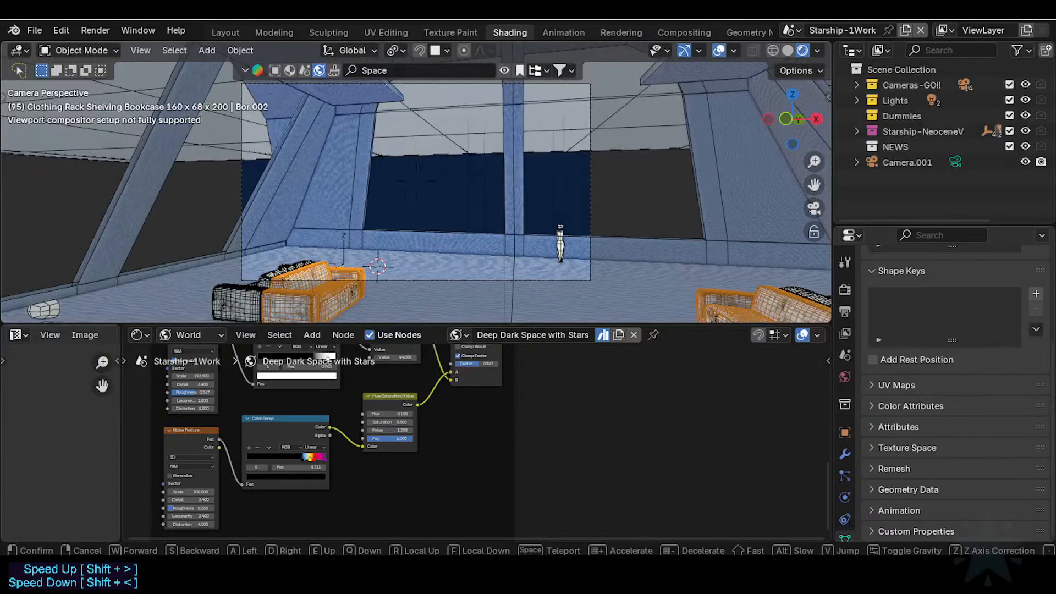
left_click(452, 256)
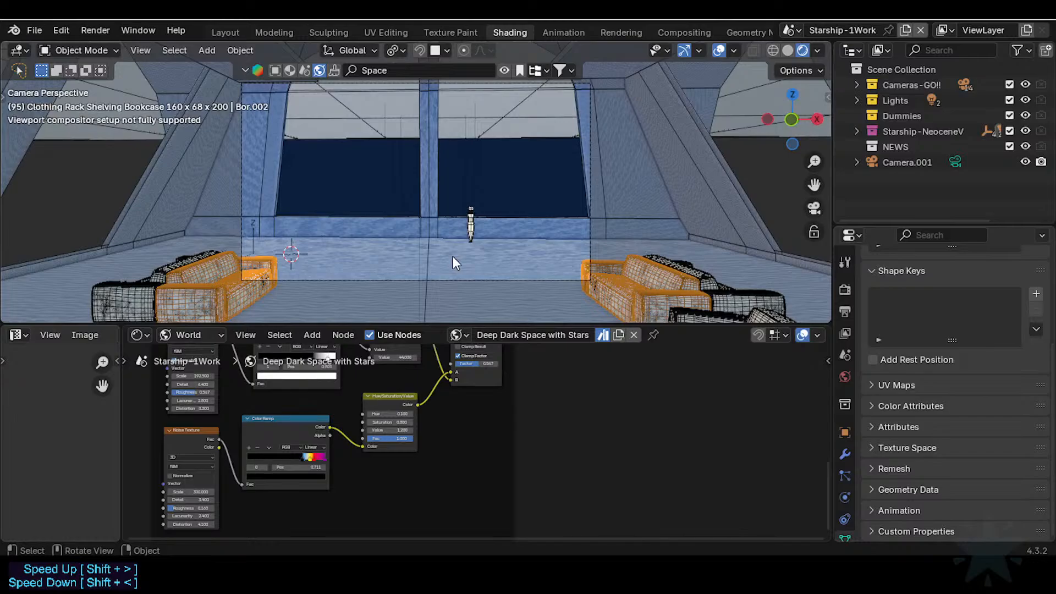
Fly between the seating room and the green wall's doorway, examining the mannequin, the sofas and the tree garden beyond
key("shift+grave")
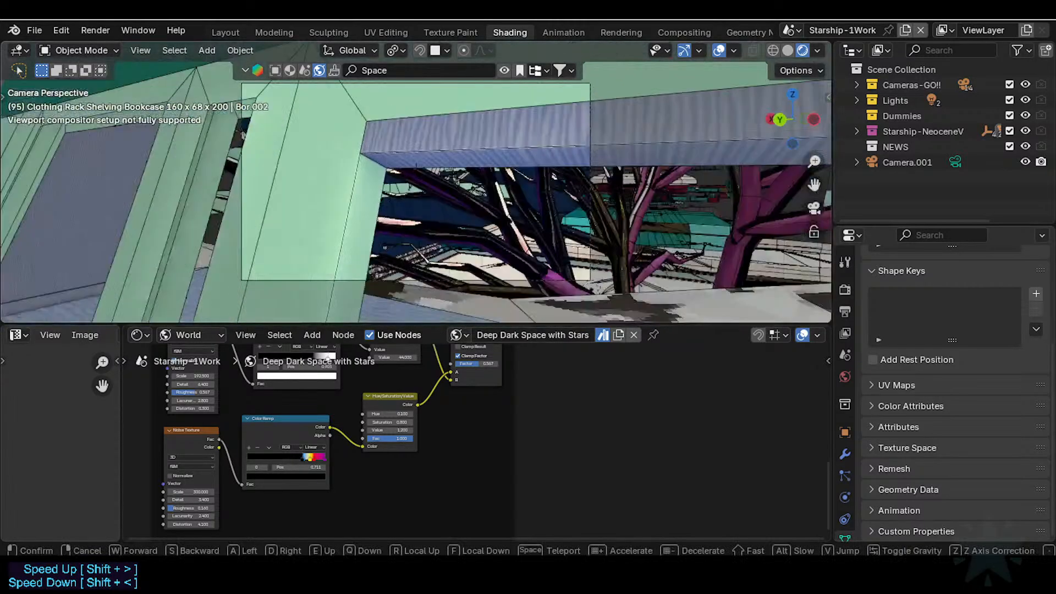
key("w")
key("w")
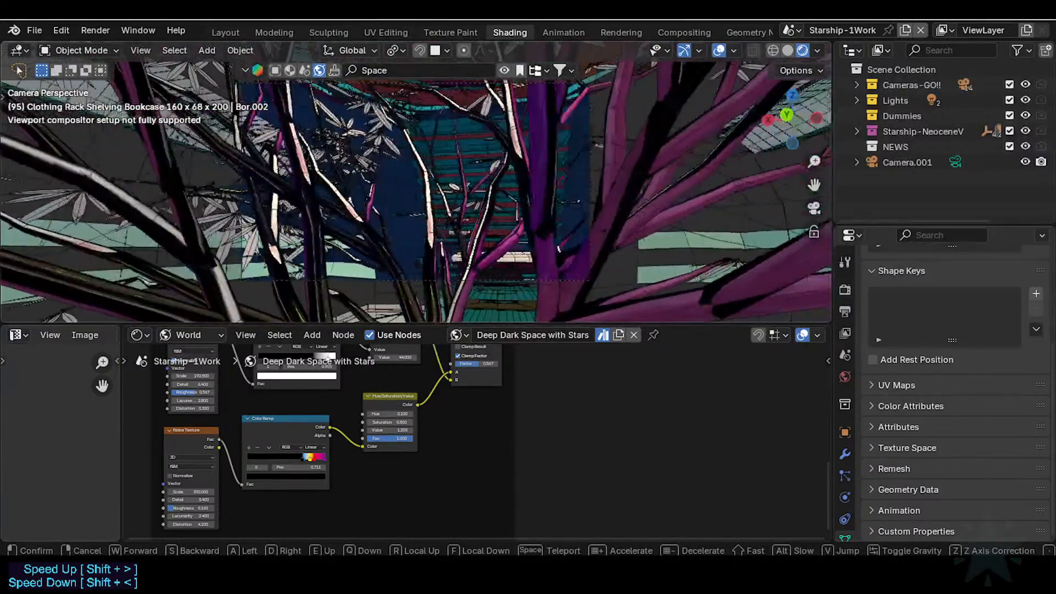
key("w")
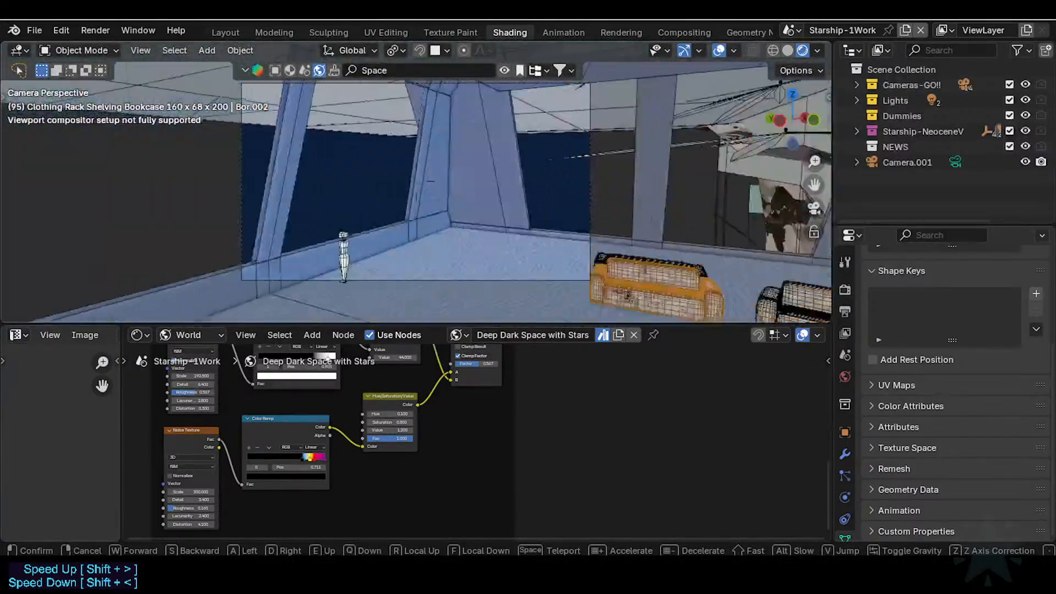
key("w")
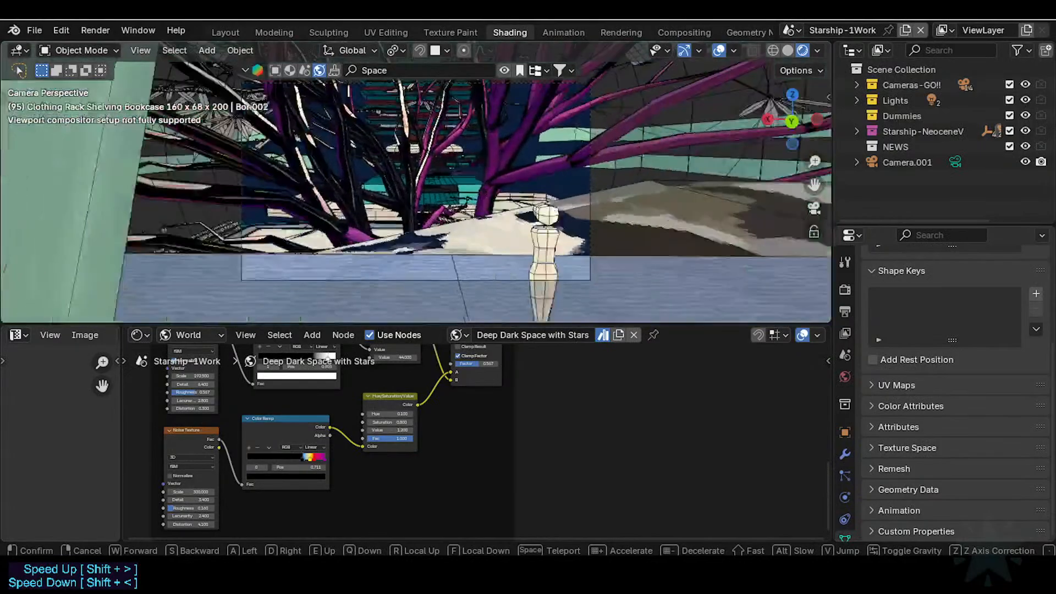
key("s")
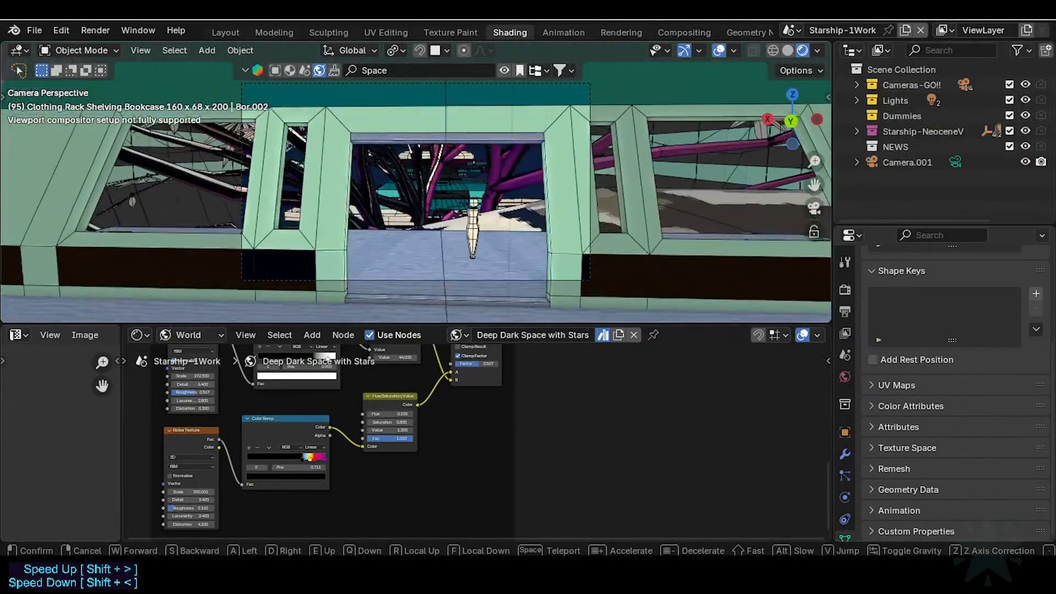
key("s")
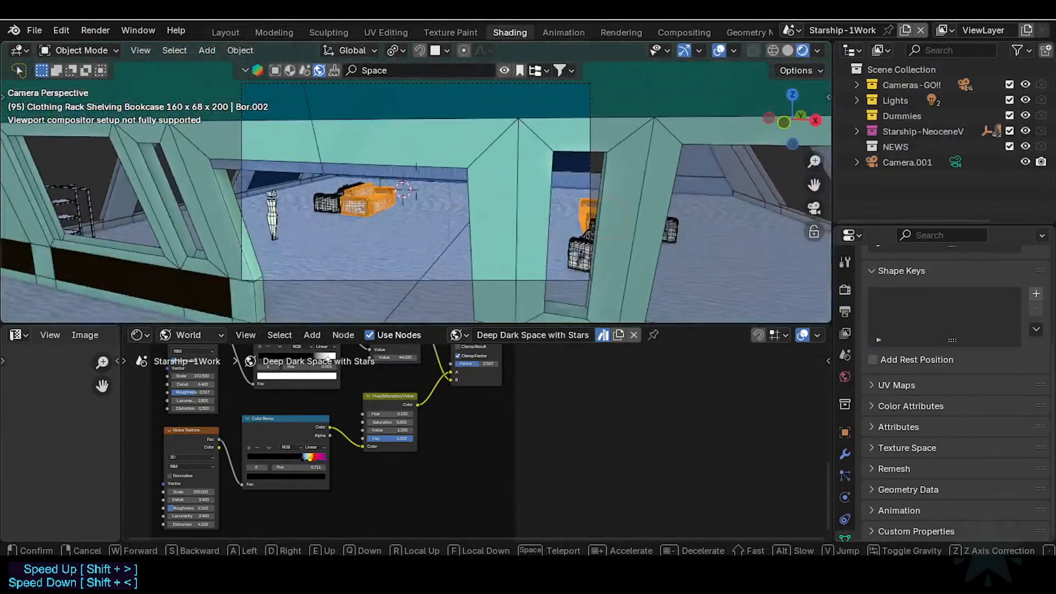
key("w")
key("s")
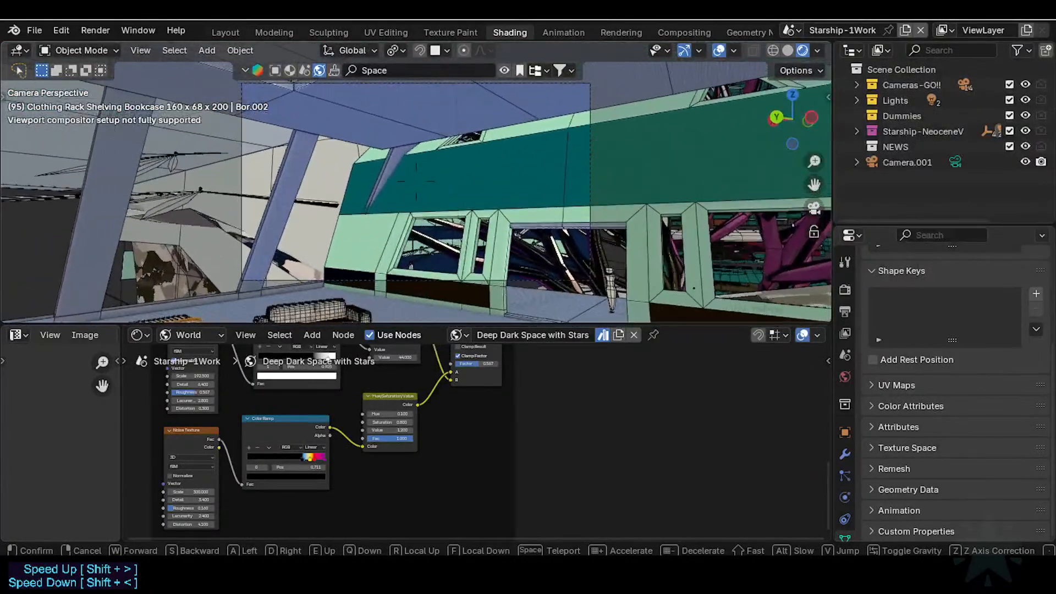
Examine the atelier's green facade and blue terrace from the garden outside, including the trees and camouflage-patterned ground
key("s")
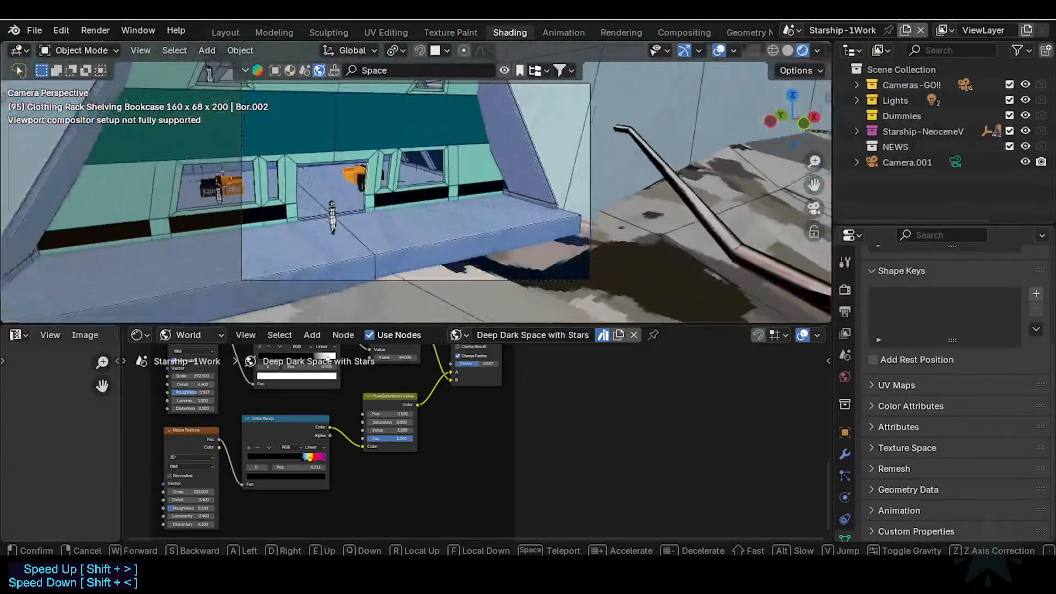
key("d")
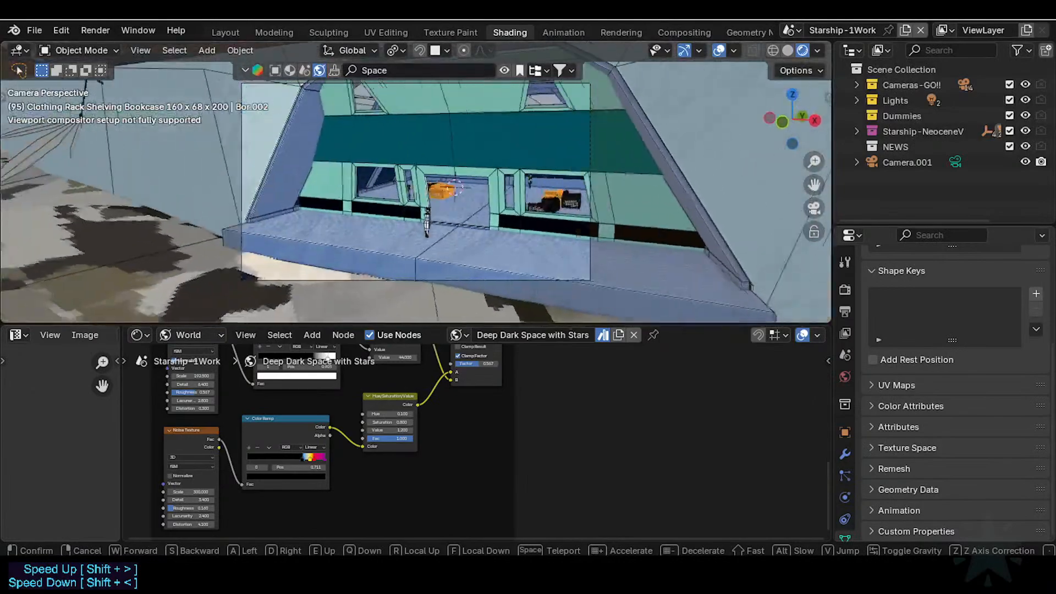
key("s")
key("w")
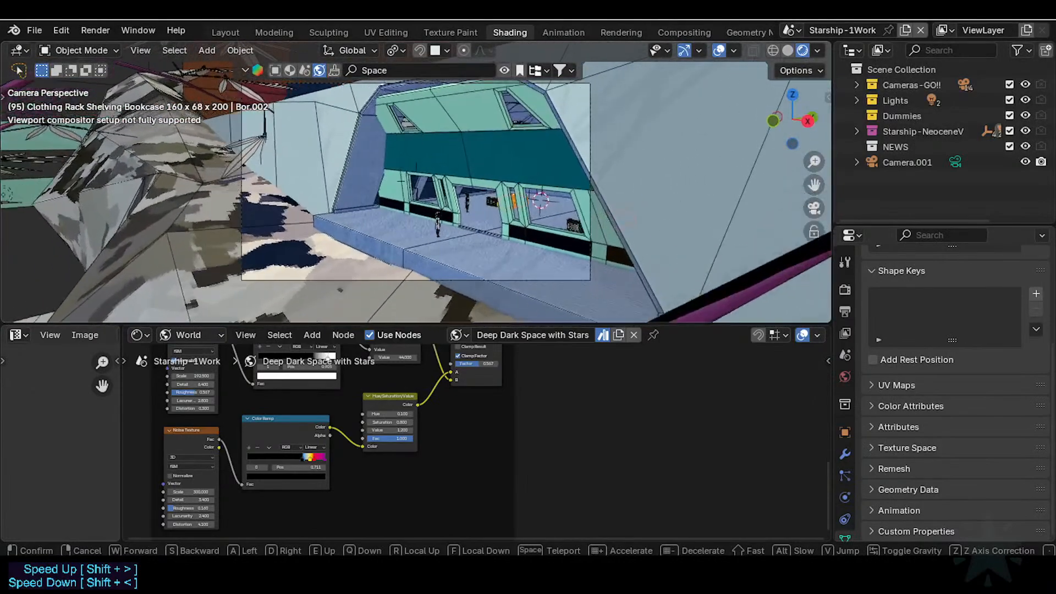
key("w")
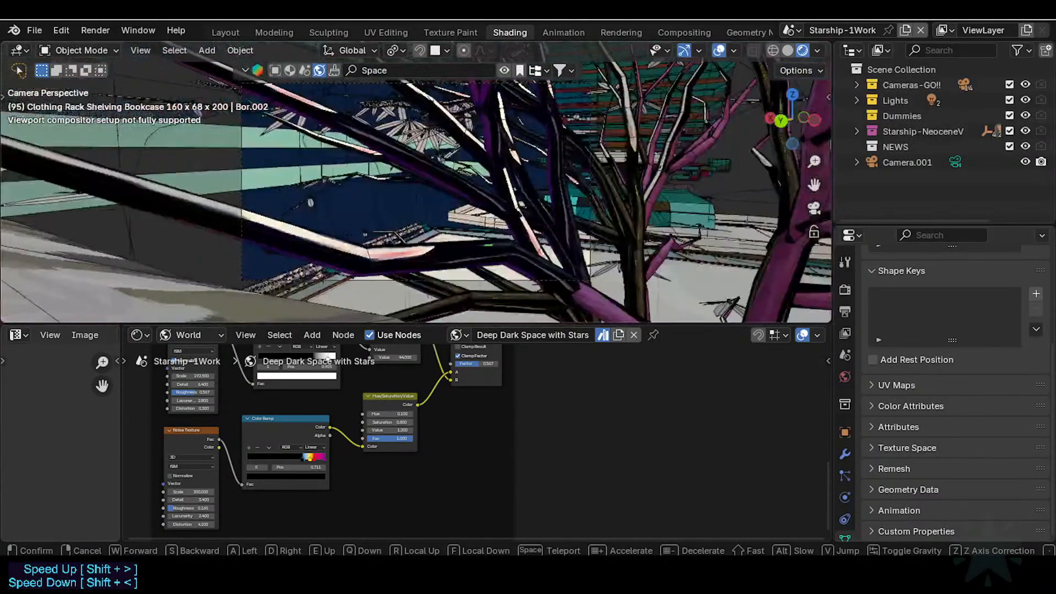
key("w")
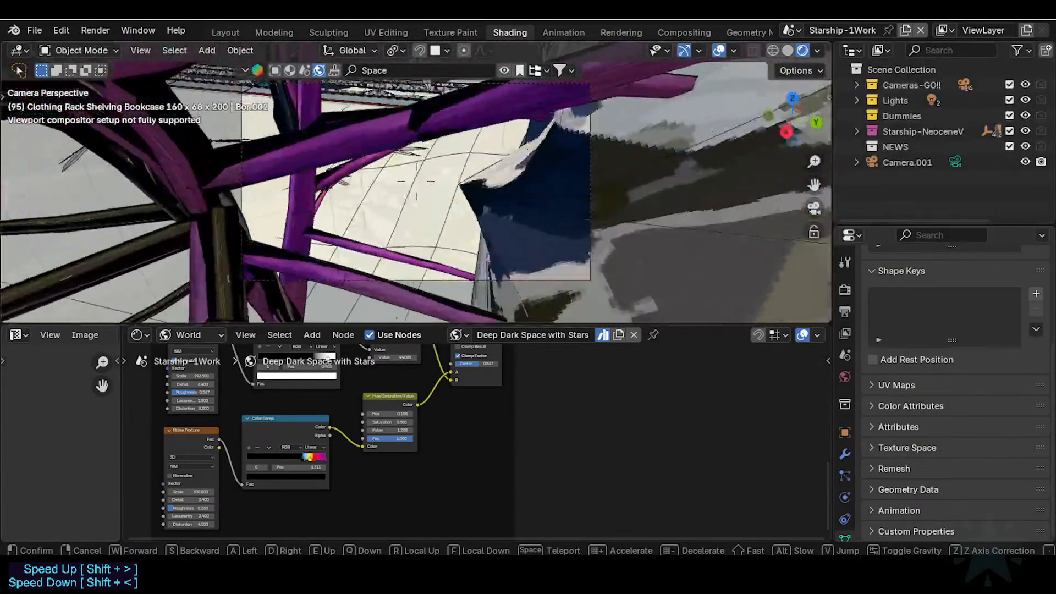
key("w")
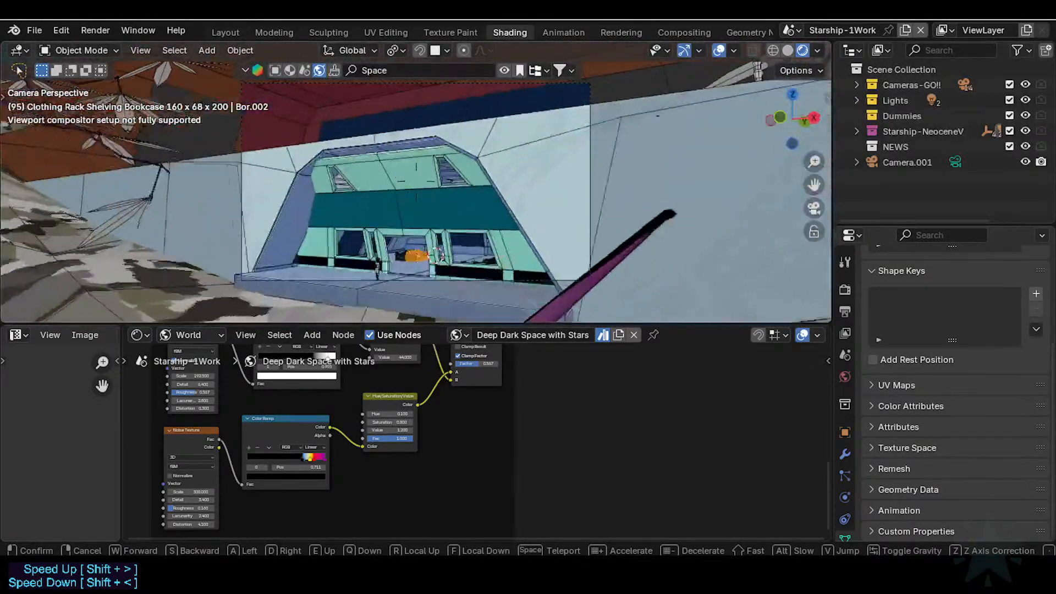
key("w")
left_click(242, 185)
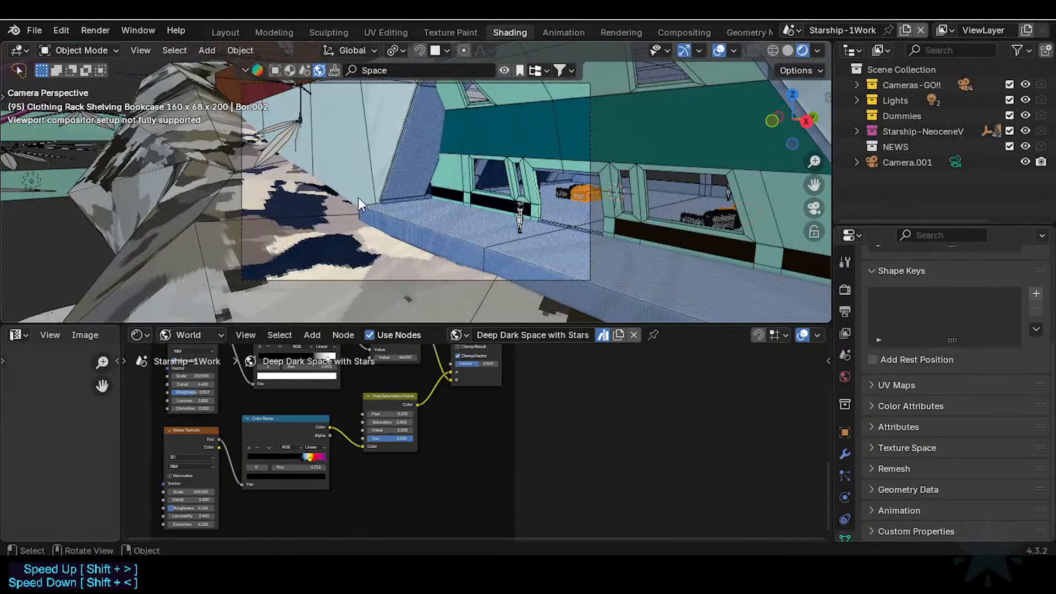
Fly along the rocky ground beside the terrace, then back through the facade to view the sofas inside
key("shift+grave")
key("w")
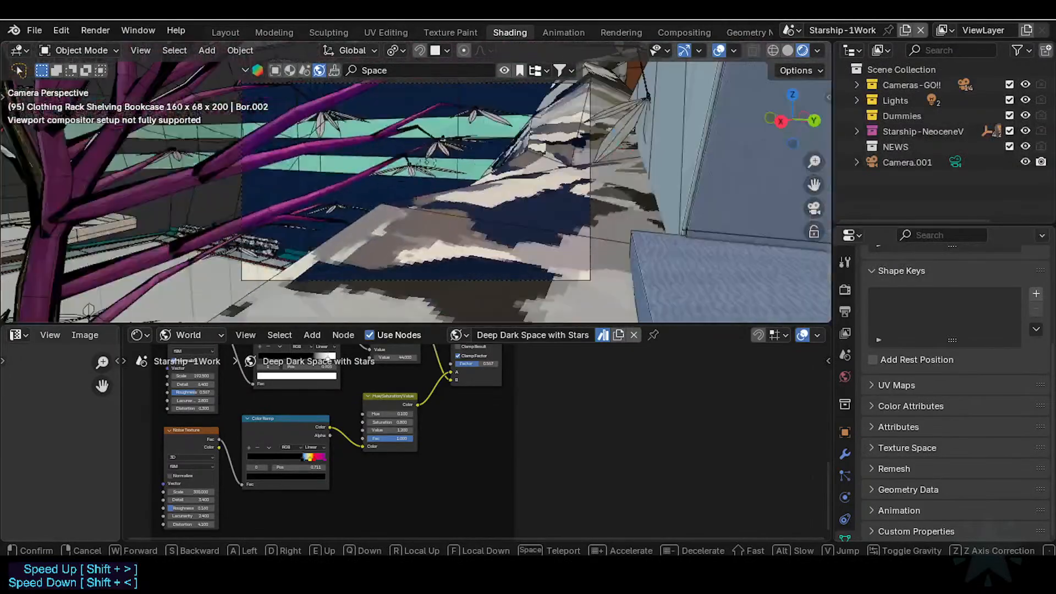
key("w")
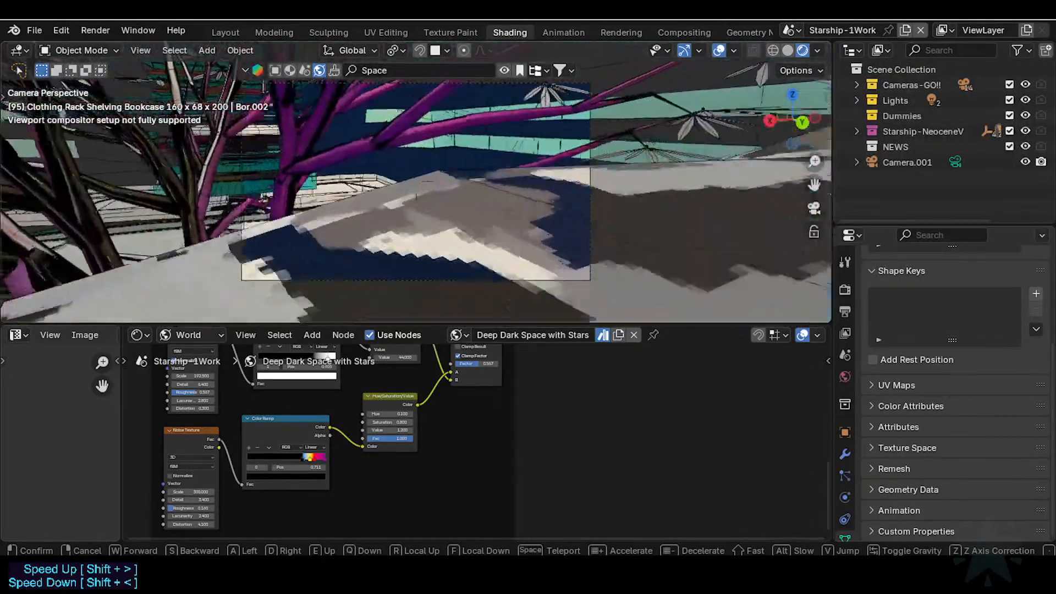
key("w")
key("w")
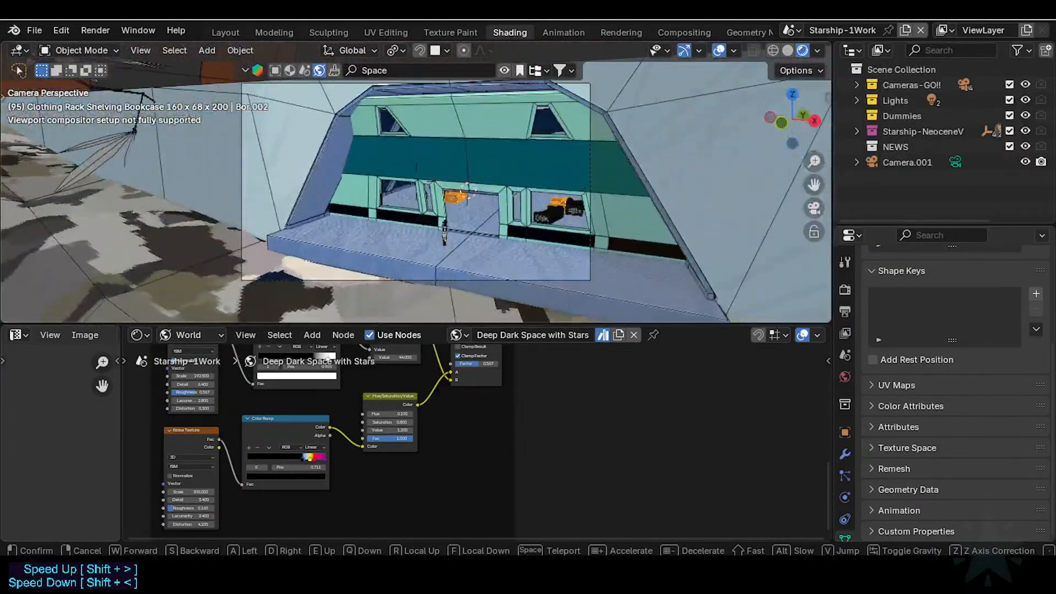
key("w")
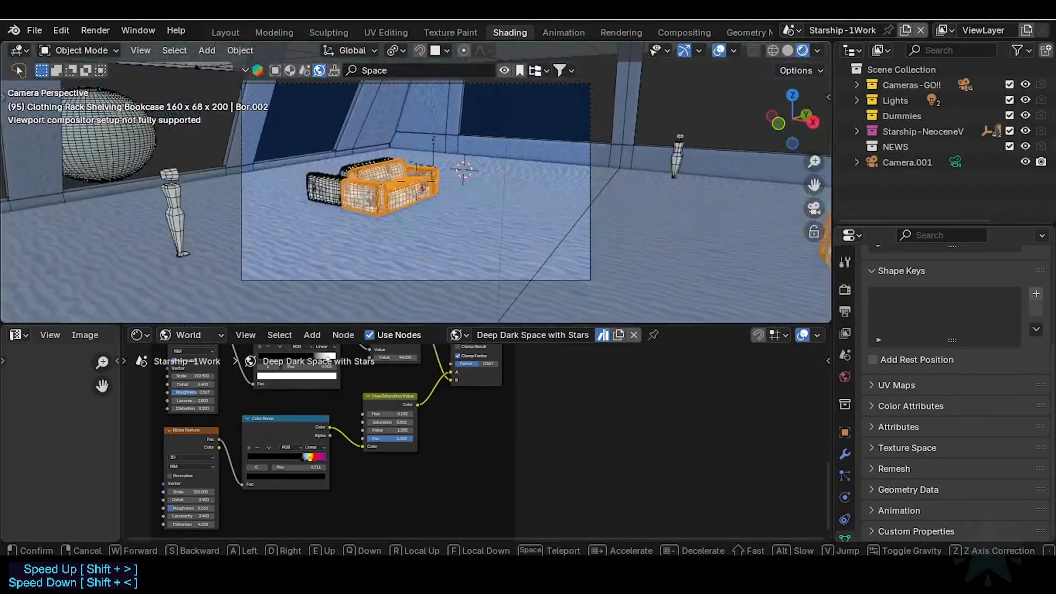
Fly out among the purple and black tree branches, examining the garden floor, rocks and striped far walls
key("w")
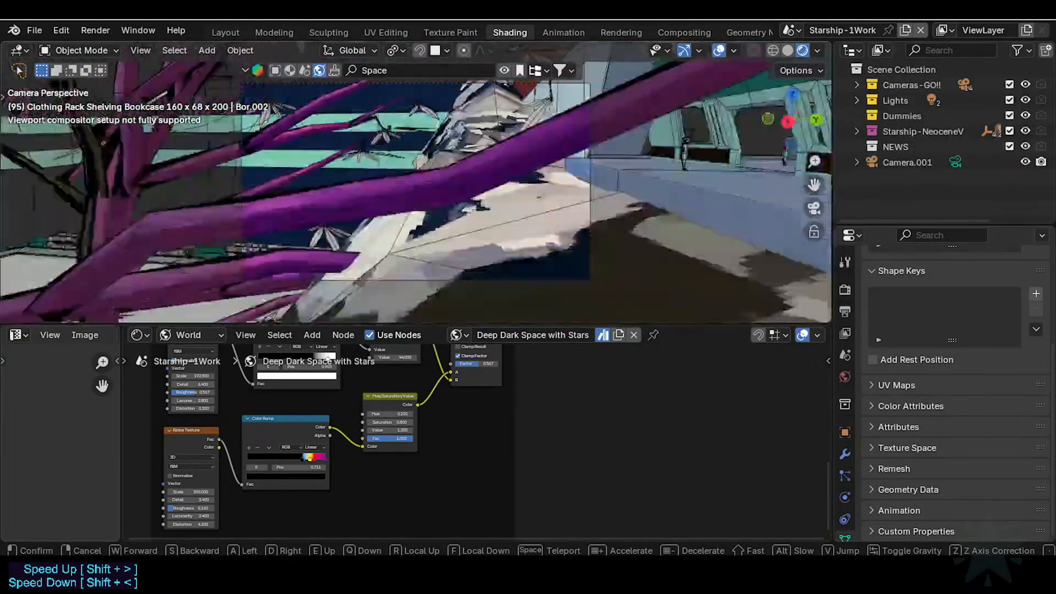
key("w")
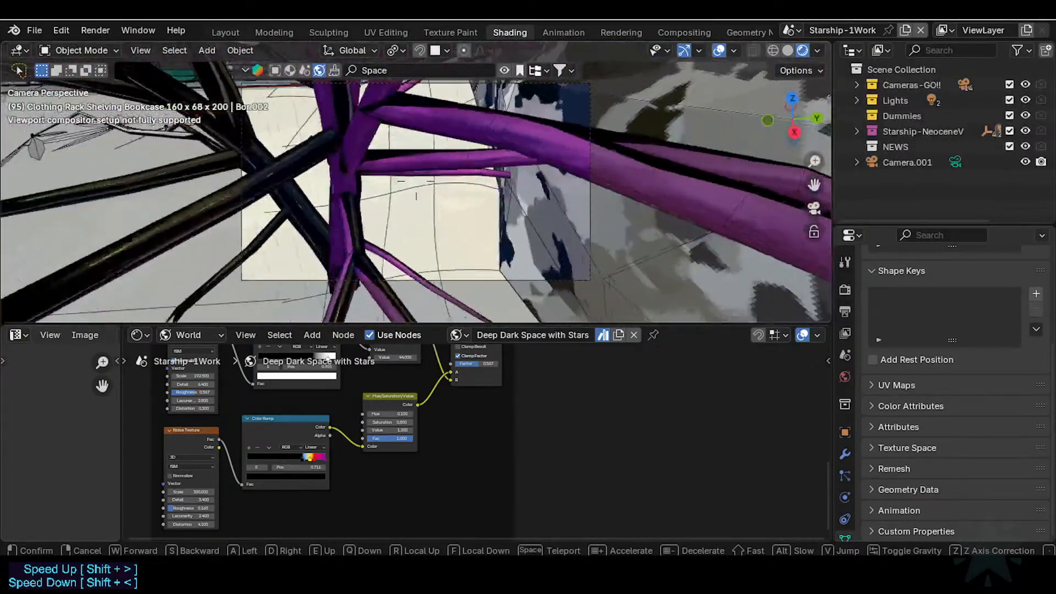
key("w")
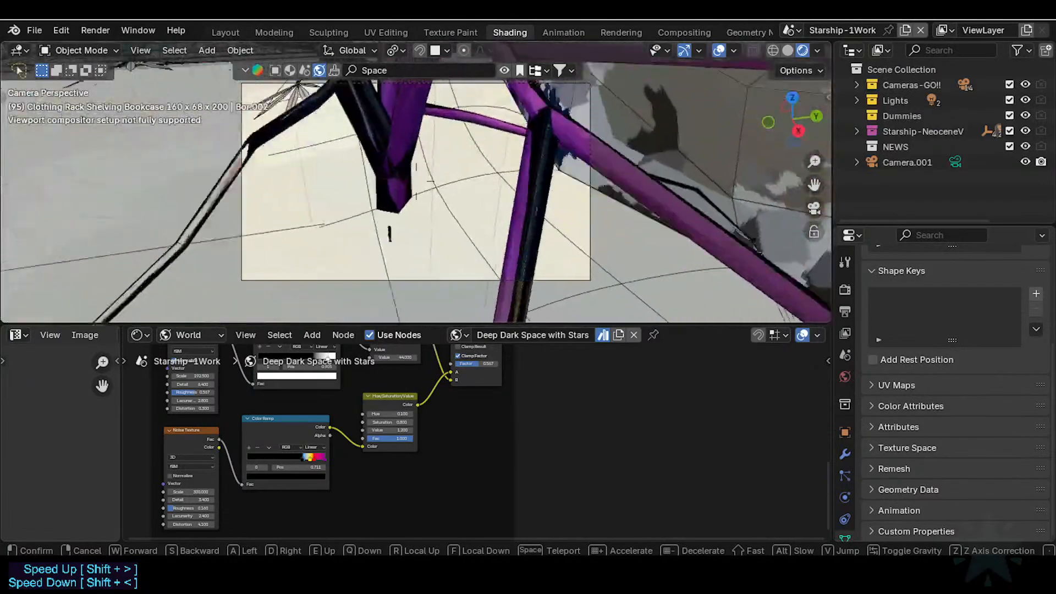
key("w")
key("w")
key("w")
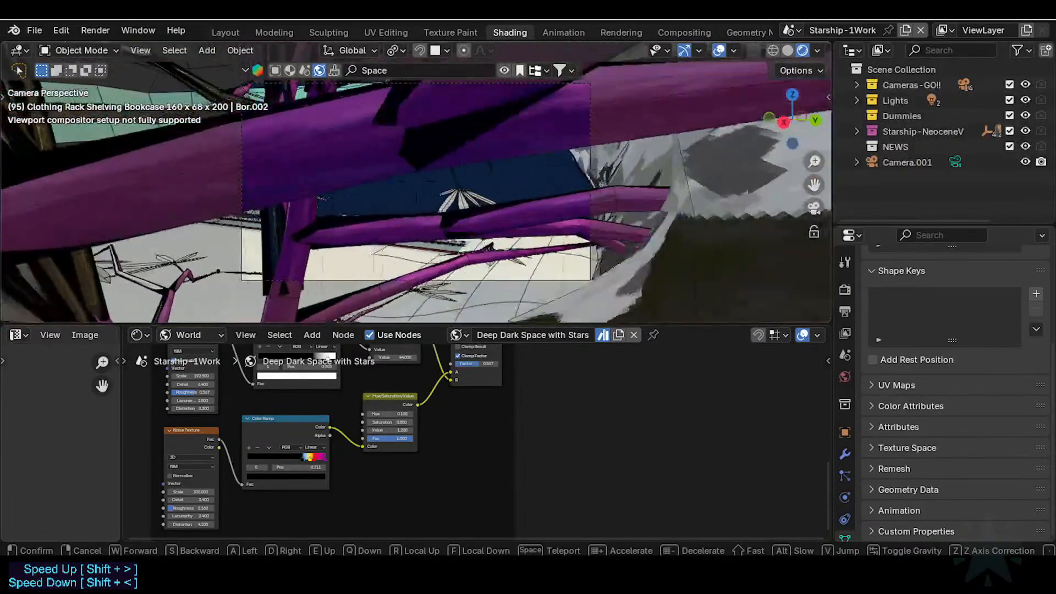
key("w")
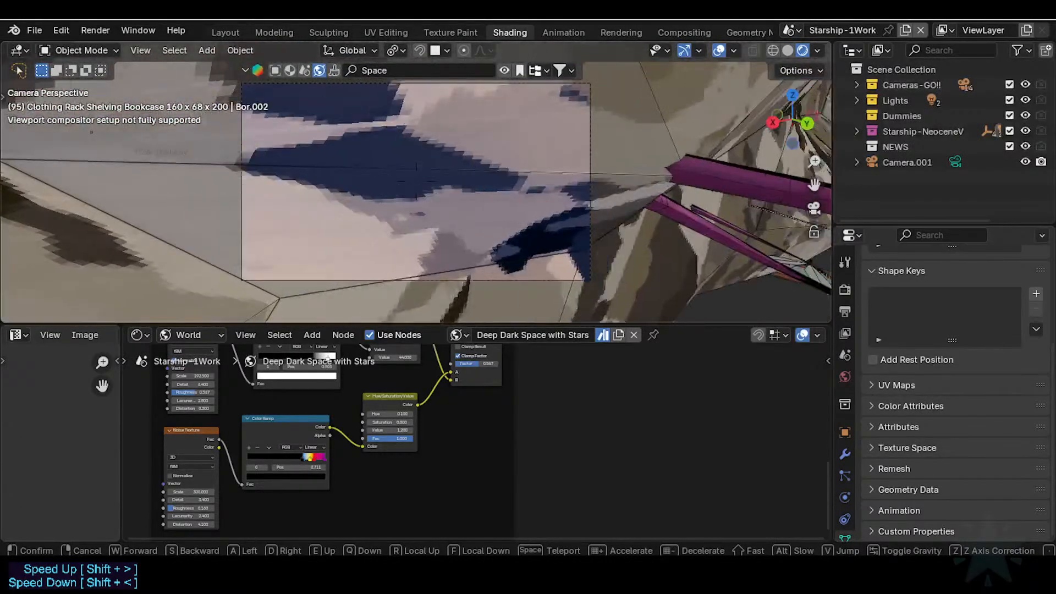
key("w")
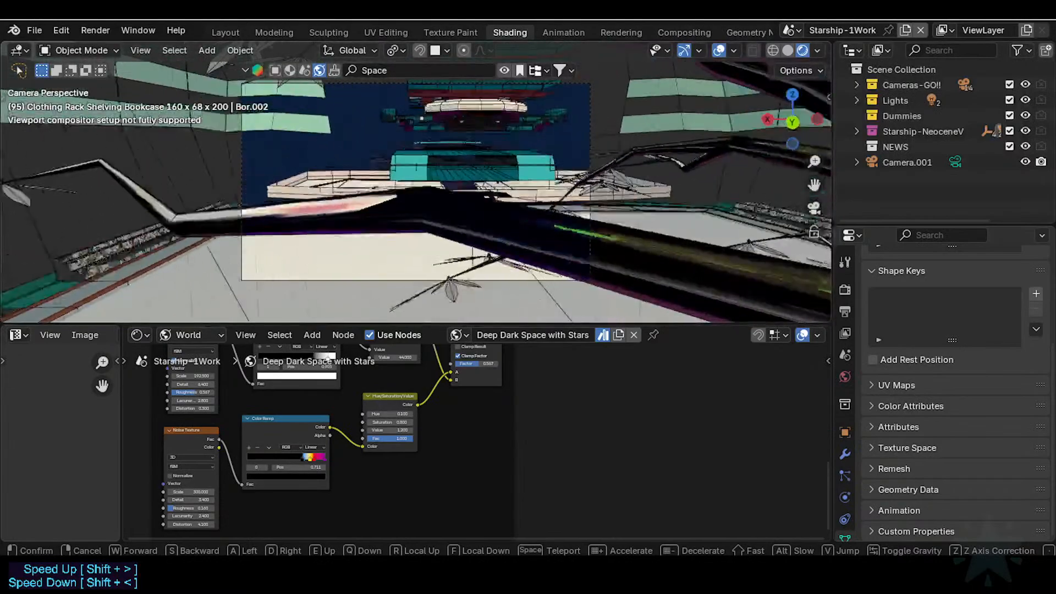
key("w")
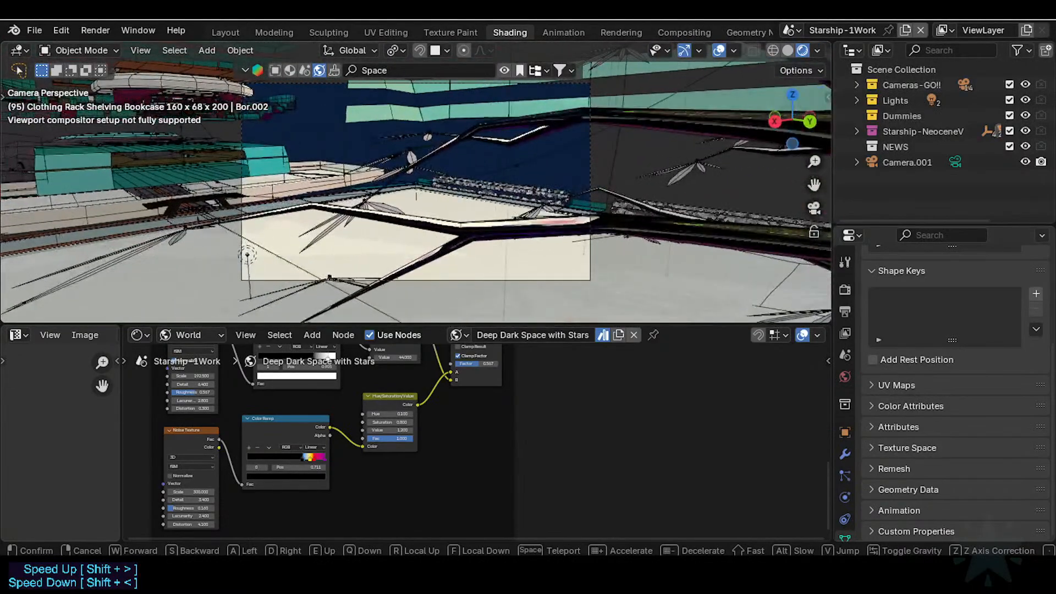
left_click(394, 202)
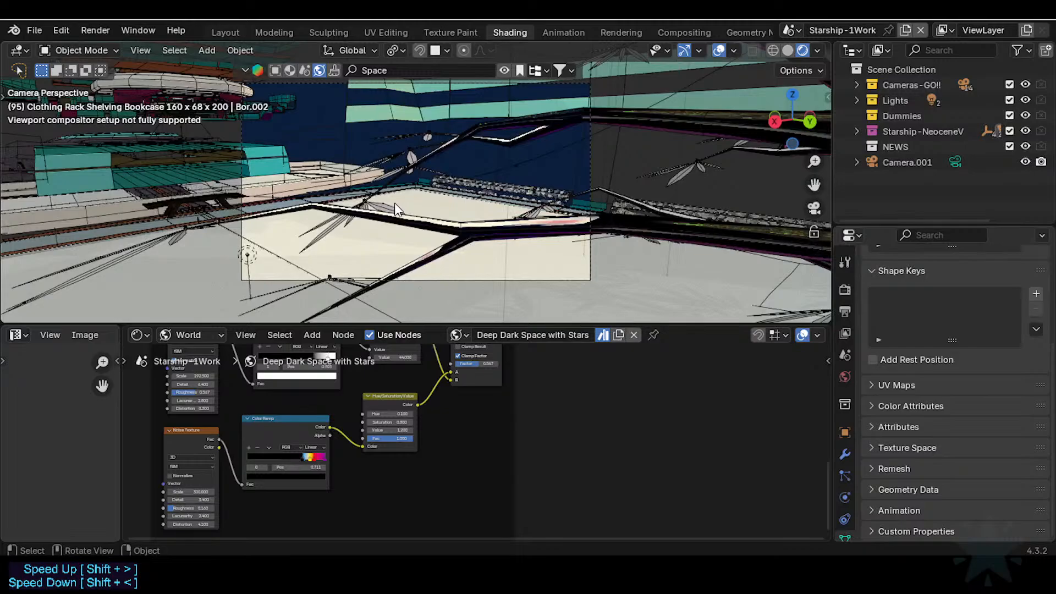
Fly from the trees back into the atelier, examining the sofas, end windows, mannequins and shelving rack by the green wall
key("shift+grave")
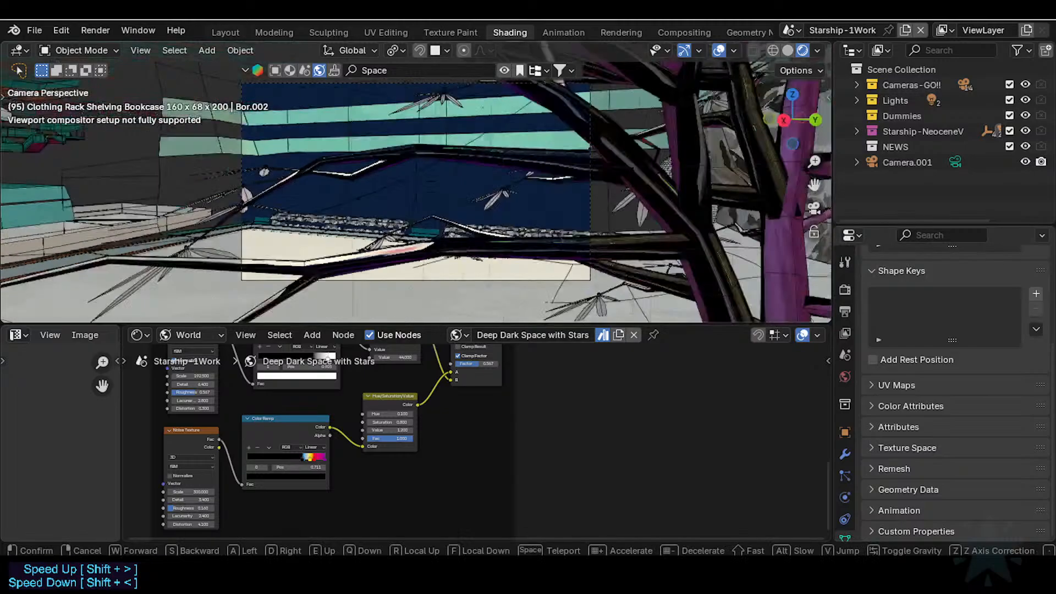
key("w")
key("w")
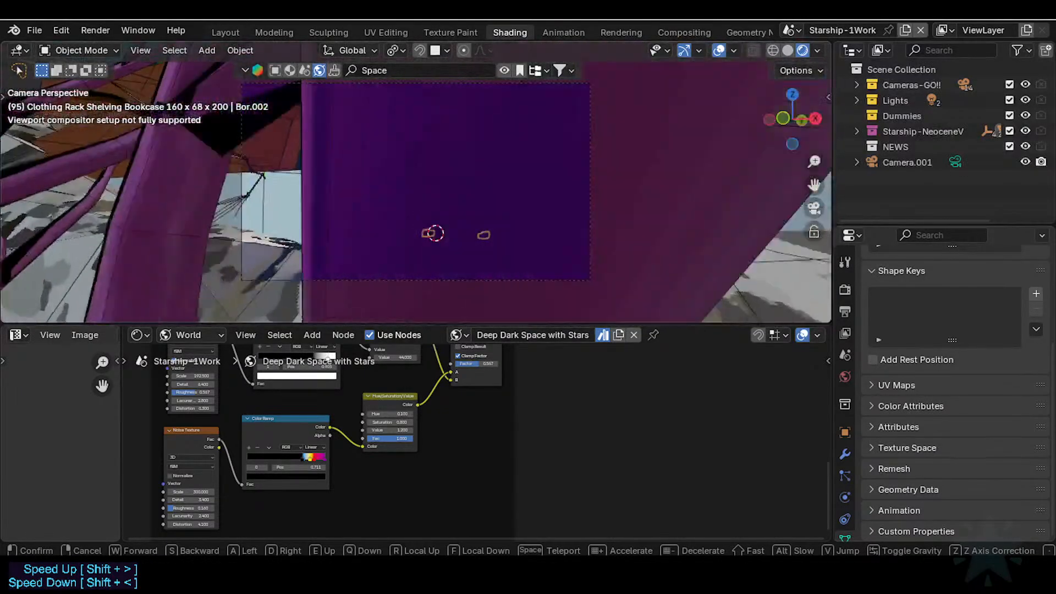
key("w")
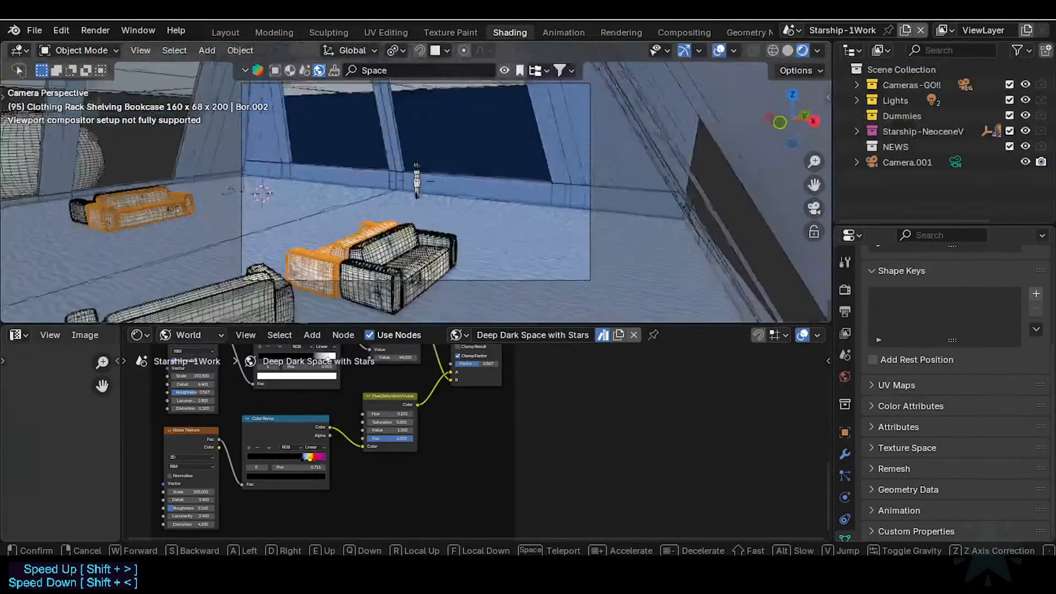
left_click(394, 185)
key("shift+grave")
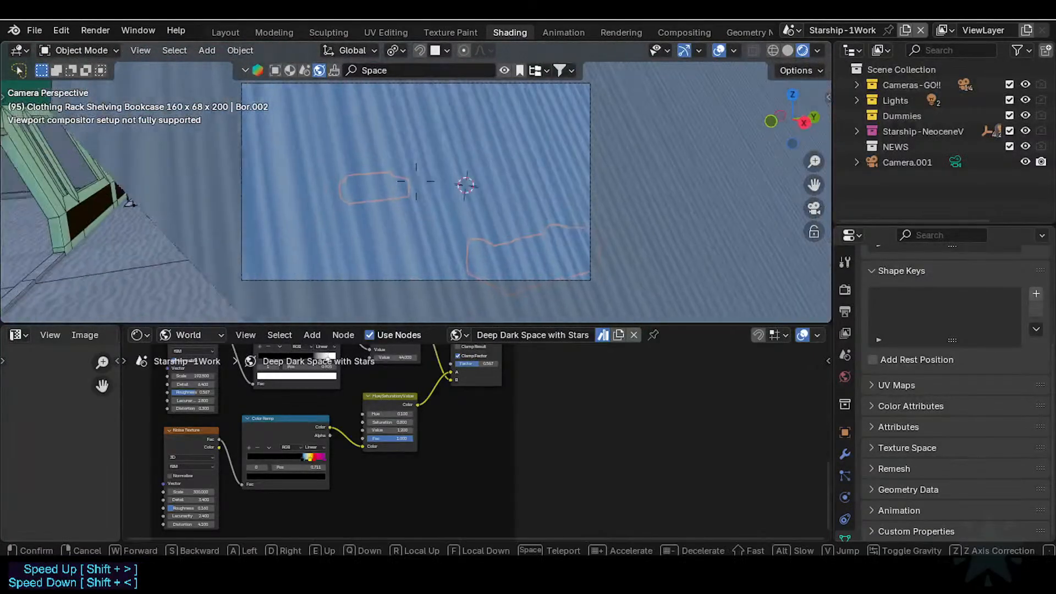
key("w")
key("s")
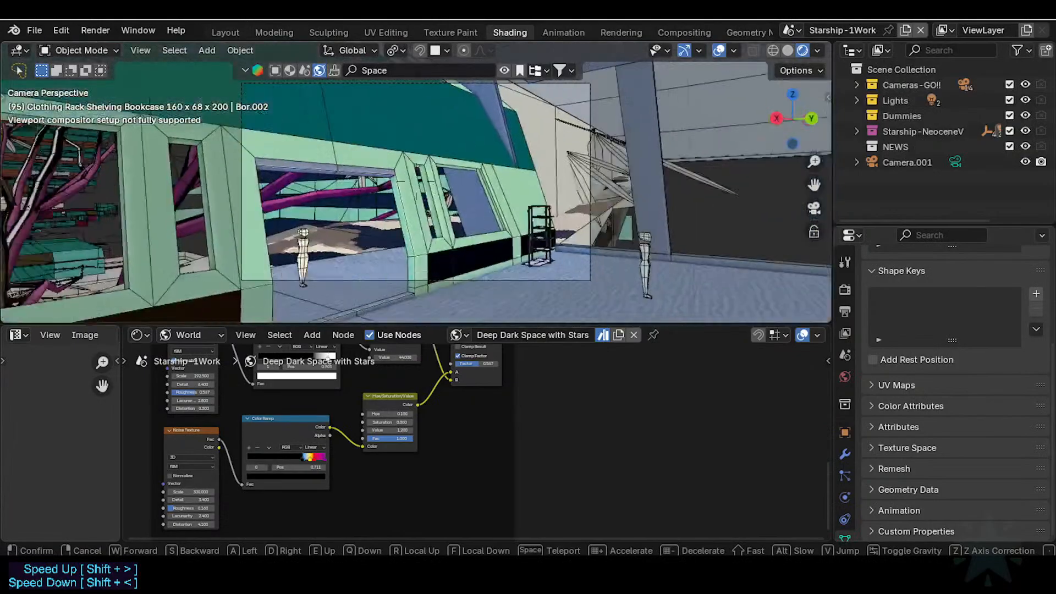
left_click(529, 245)
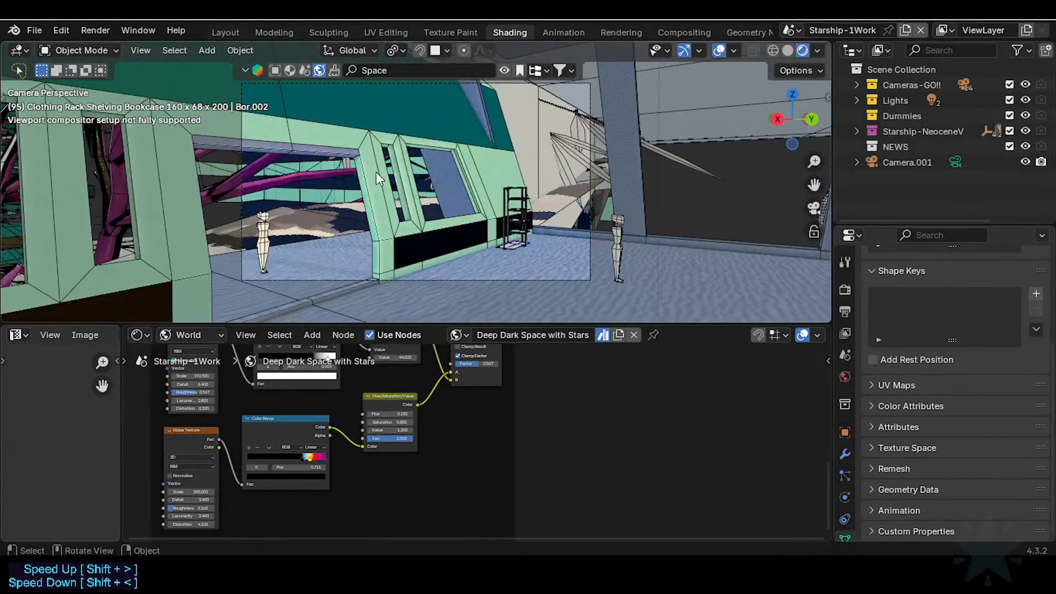
Look around the seating room and finish with a close view of the garden through the green wall's doorway
key("shift+grave")
key("w")
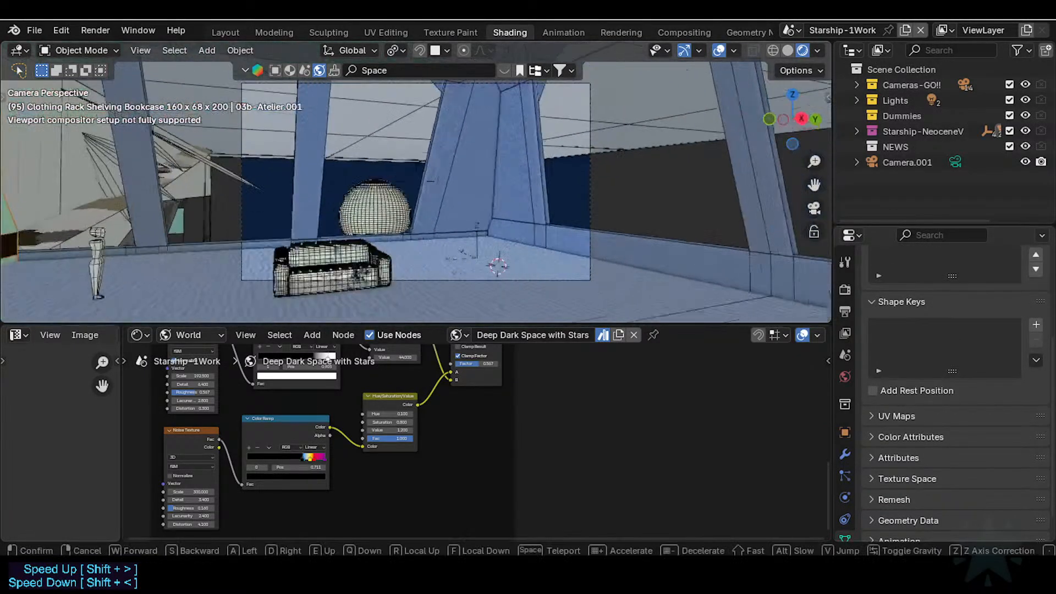
key("w")
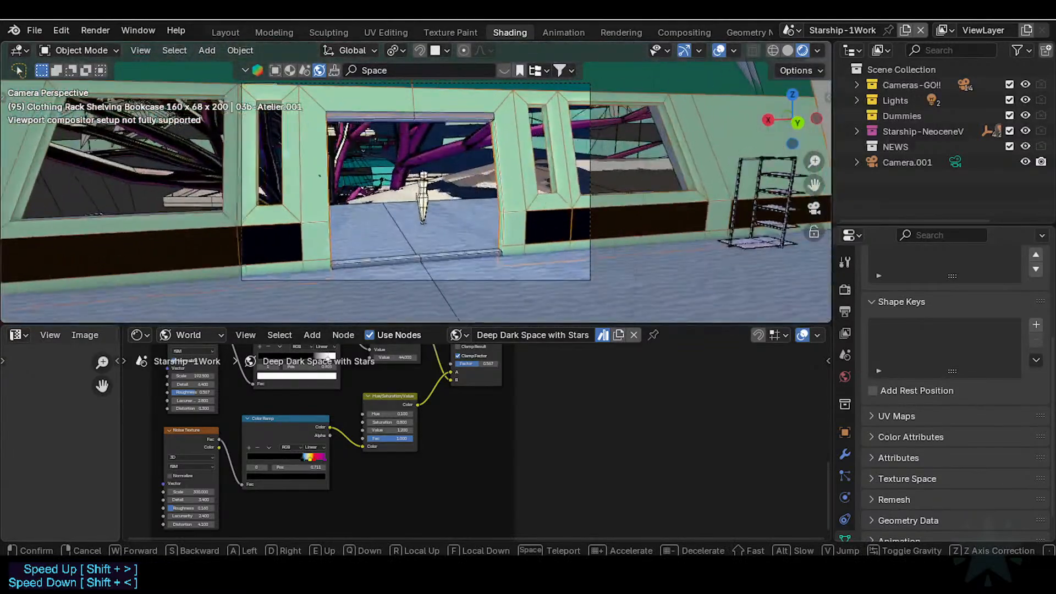
left_click(442, 154)
key("shift+grave")
key("d")
key("w")
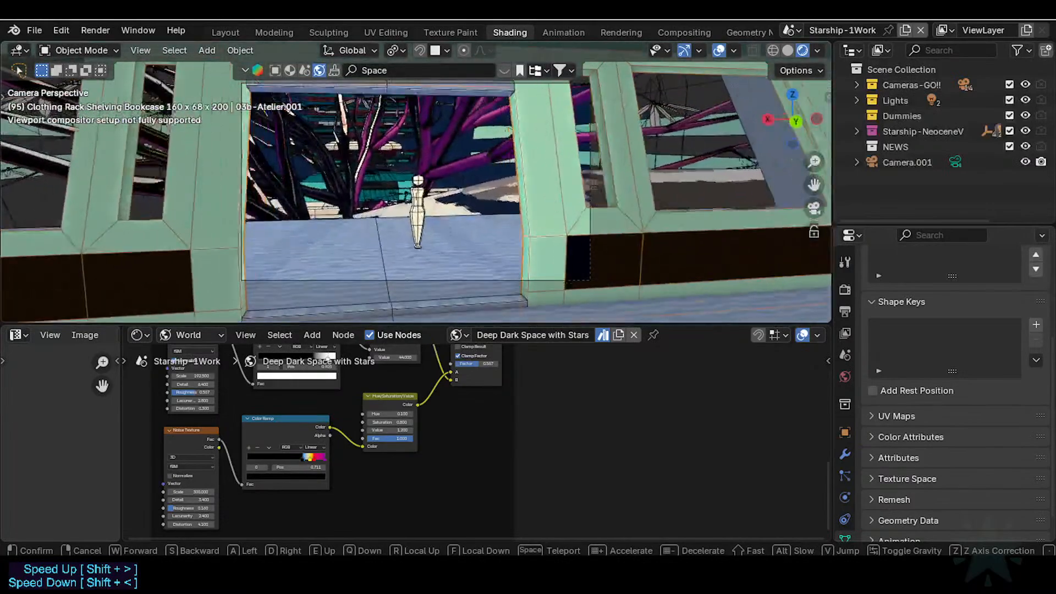
key("w")
left_click(450, 161)
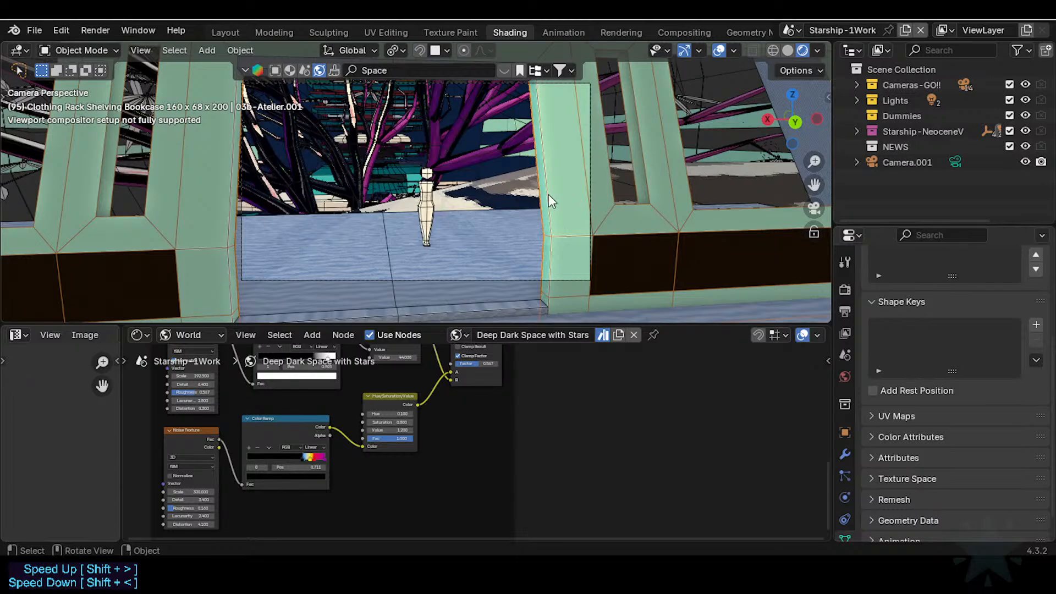
Quit the program without saving the changes to NeoceneV-Starship-Retro-14.blend
key("ctrl+q")
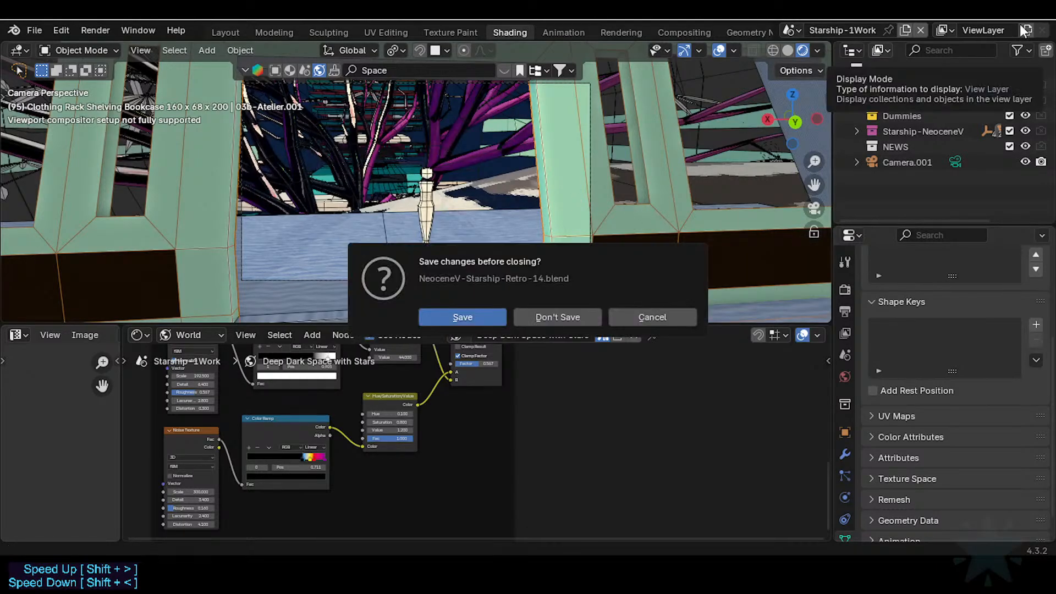
left_click(566, 314)
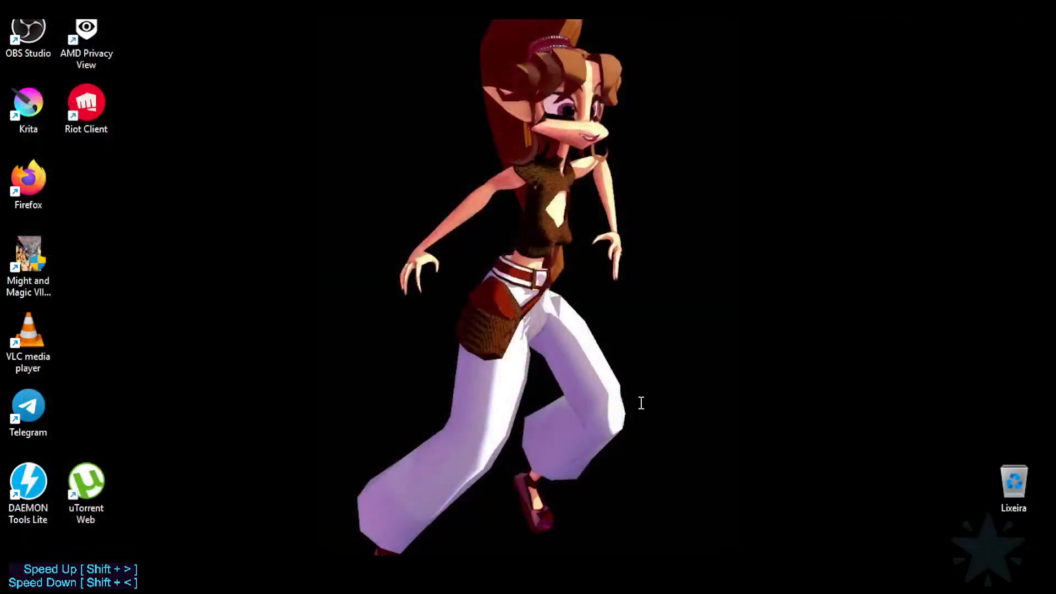